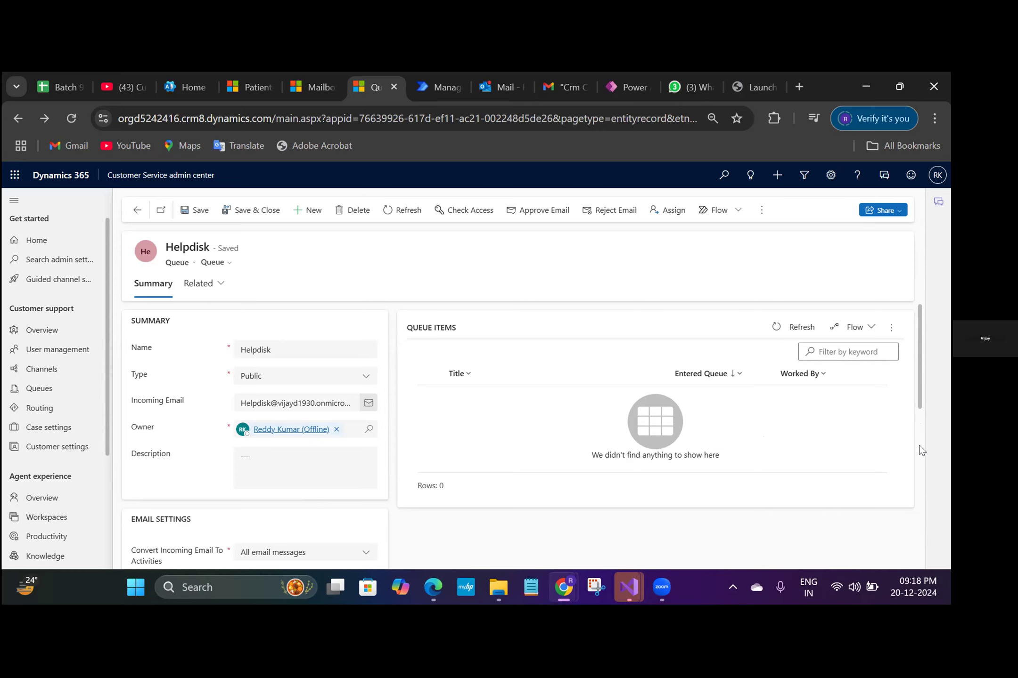
- Open the Helpdisk mailbox linked in the queue's email settings and copy its email address
scroll(917, 449, "down", 5)
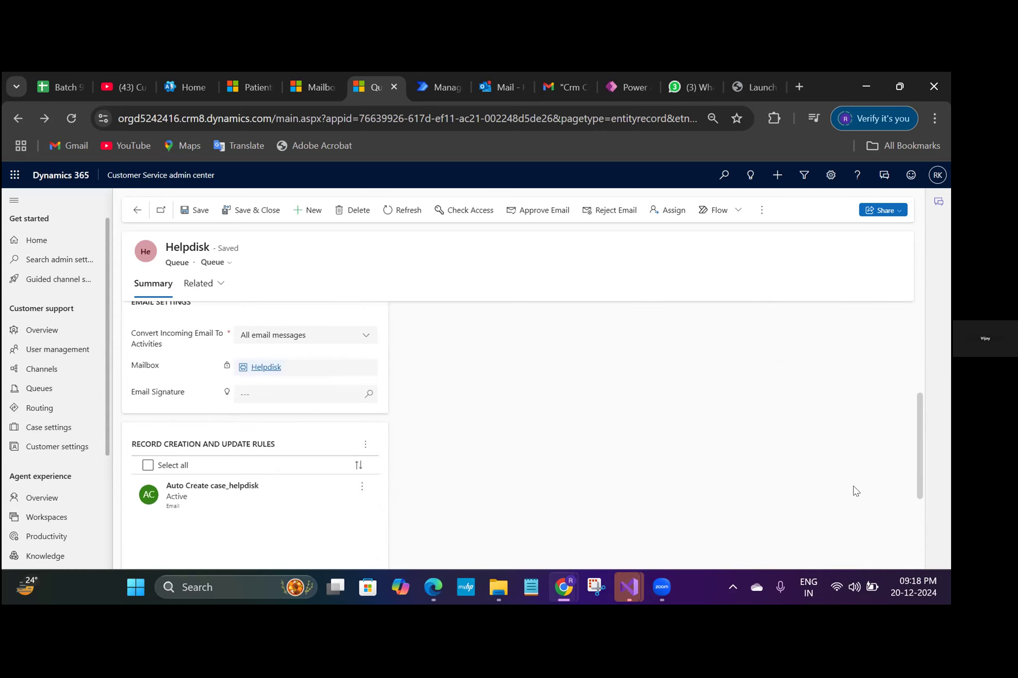
left_click(267, 368)
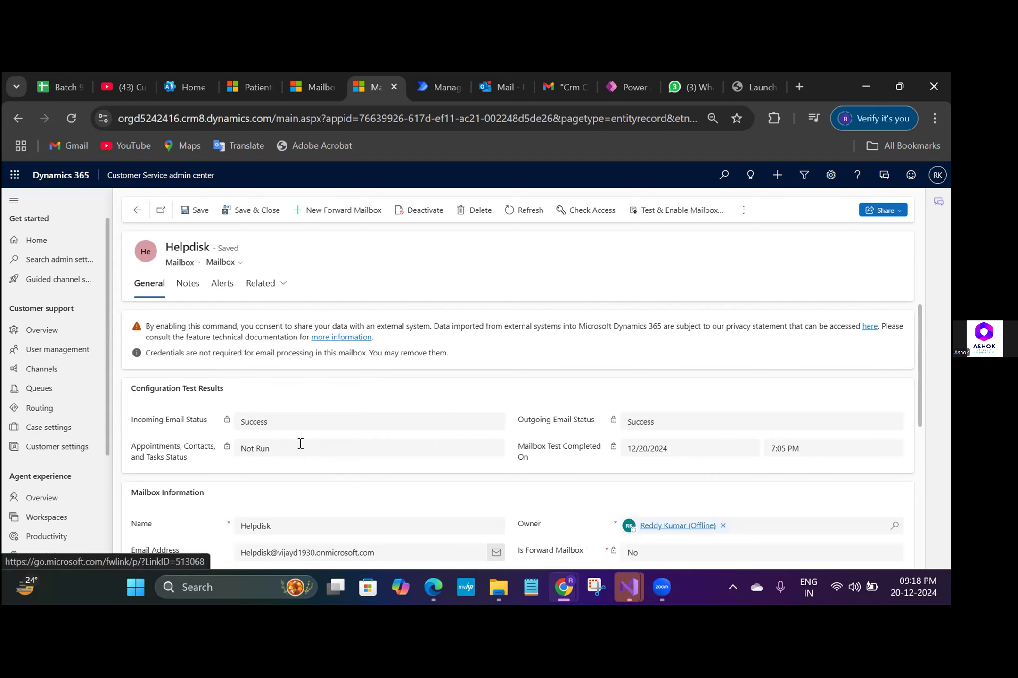
left_click_drag(397, 548, 238, 548)
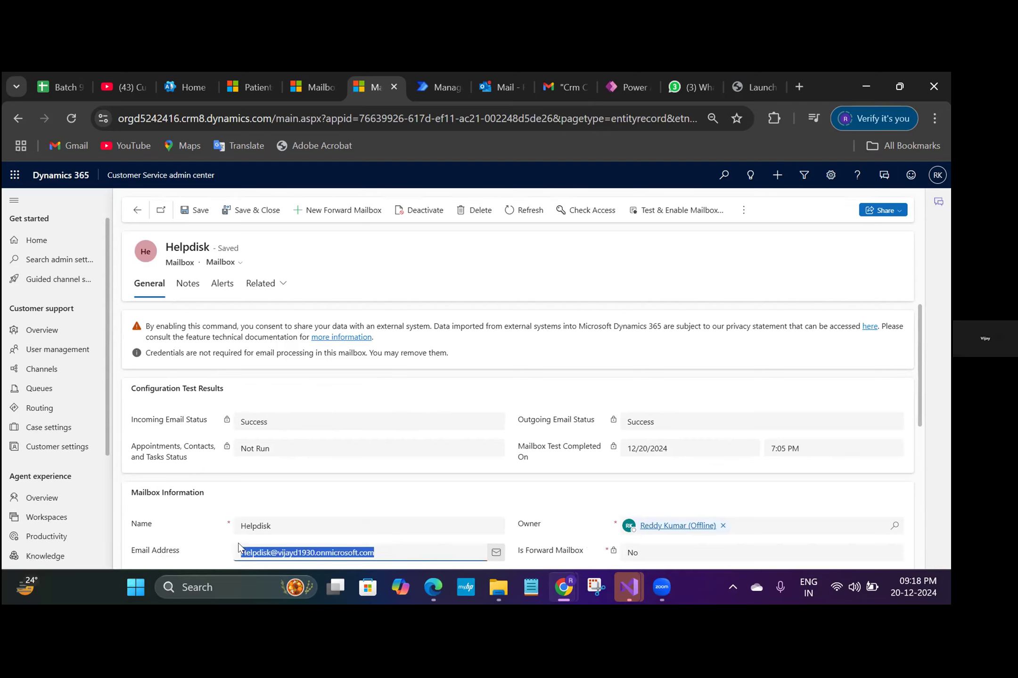
right_click(299, 552)
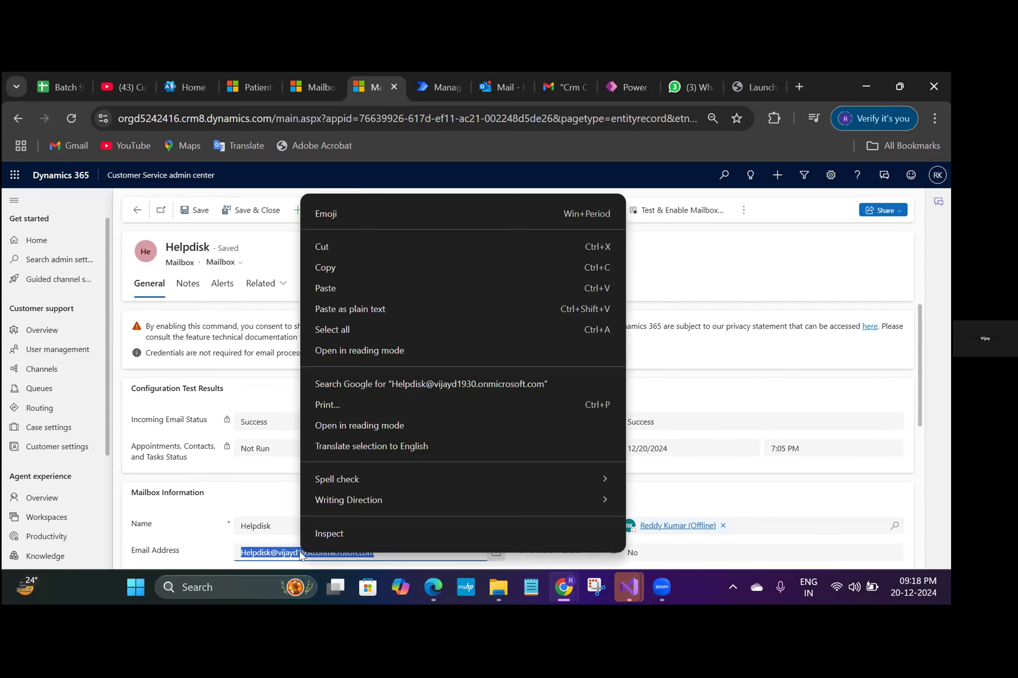
left_click(349, 268)
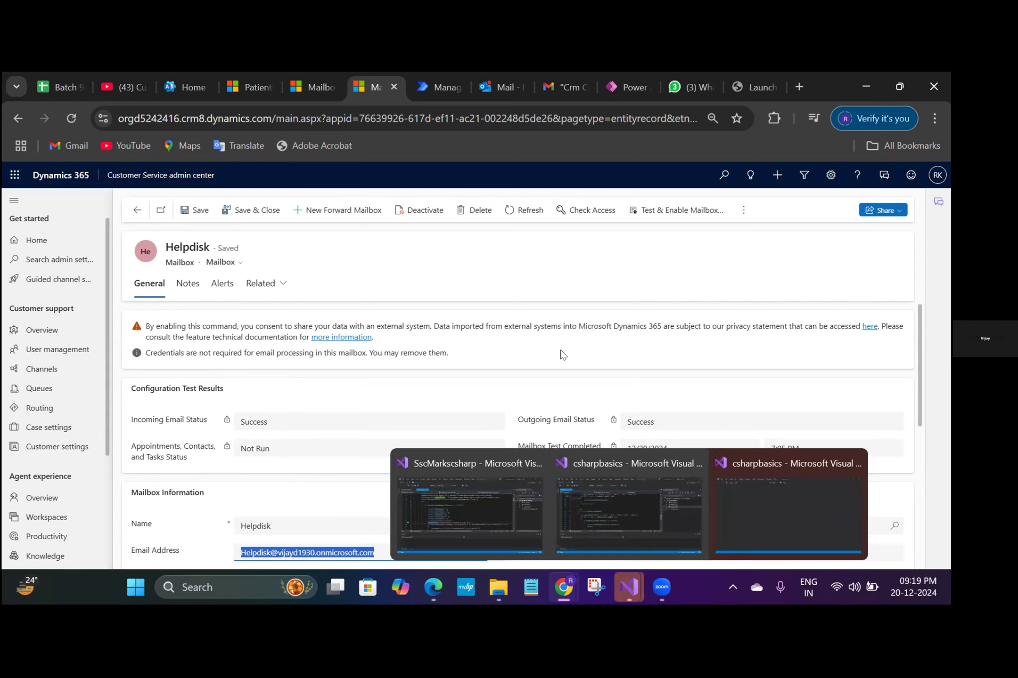
left_click(560, 351)
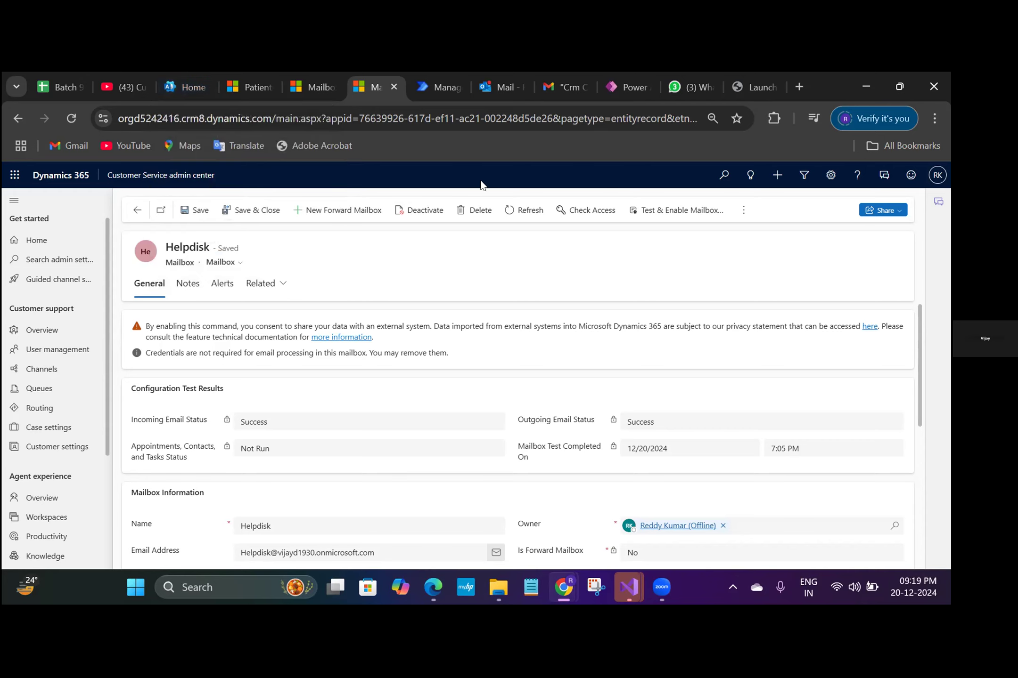
left_click(807, 175)
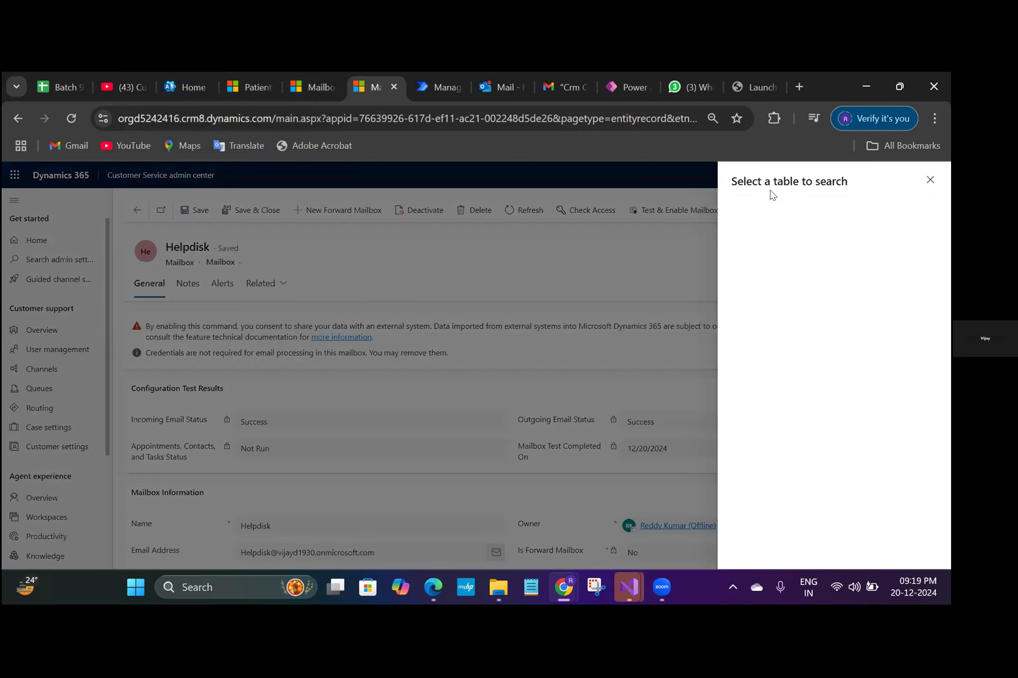
type("email")
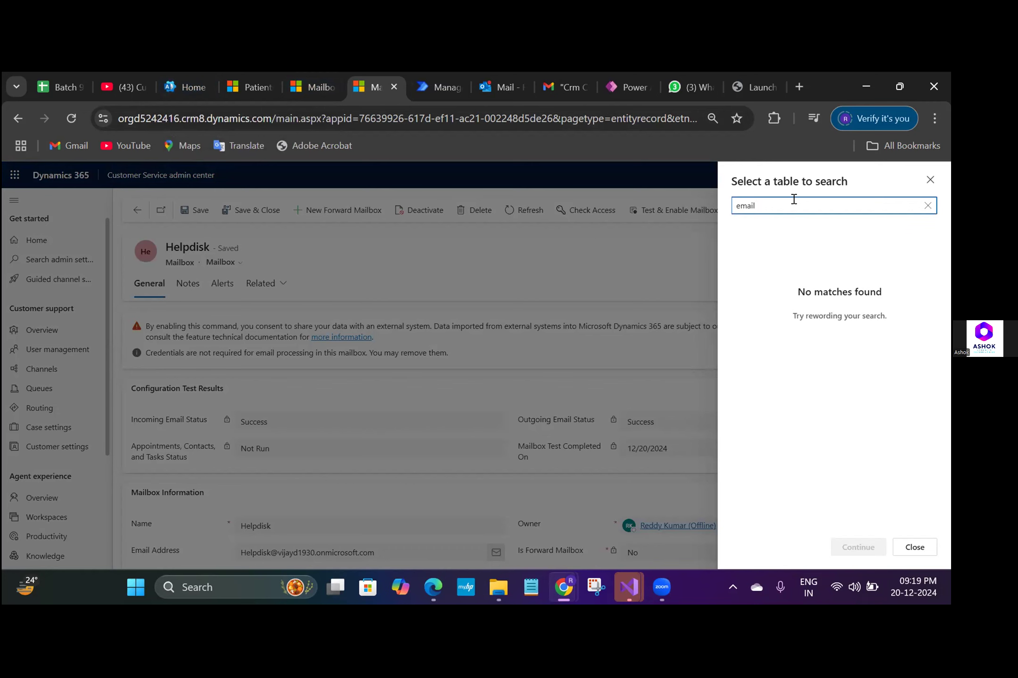
left_click(930, 179)
left_click(936, 178)
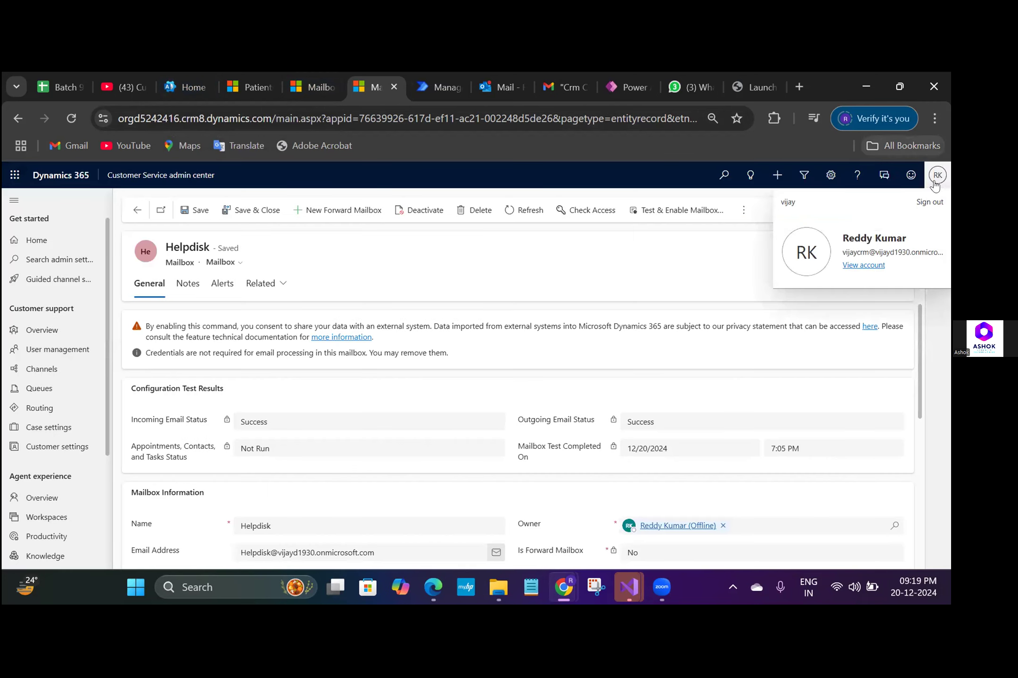
- Open Advanced Find from the advanced settings and set it to look for Email Messages
left_click(830, 176)
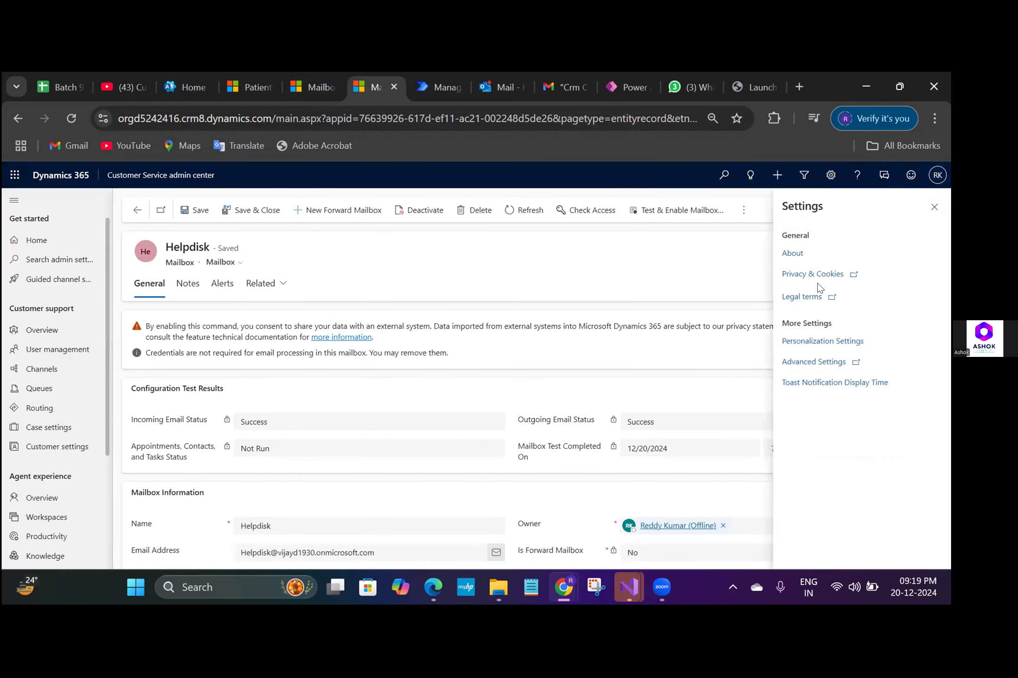
left_click(816, 362)
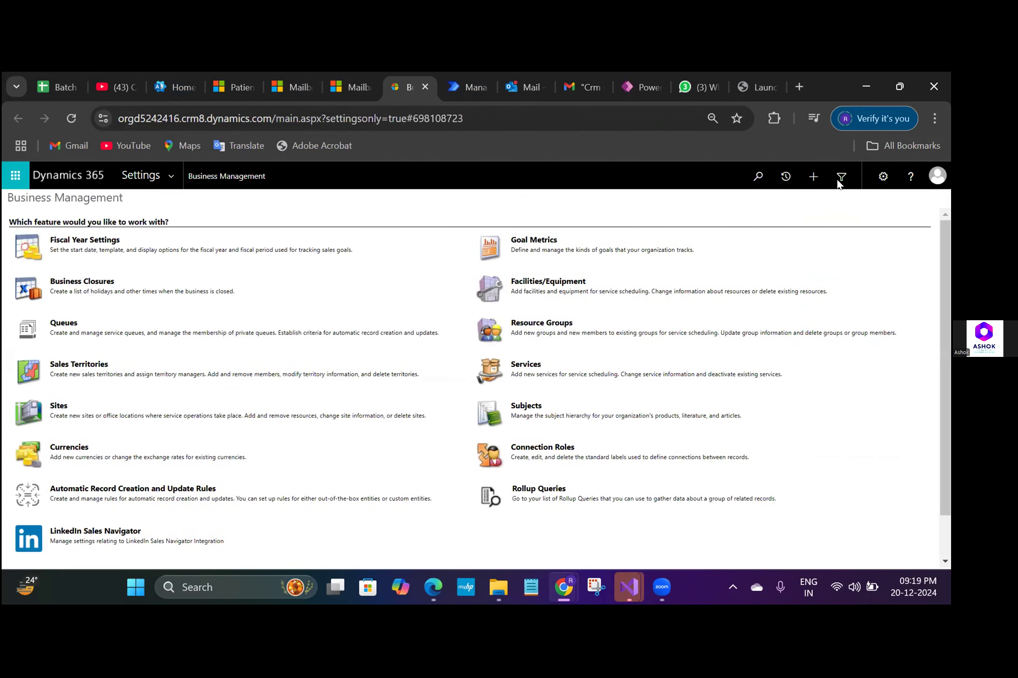
left_click(839, 178)
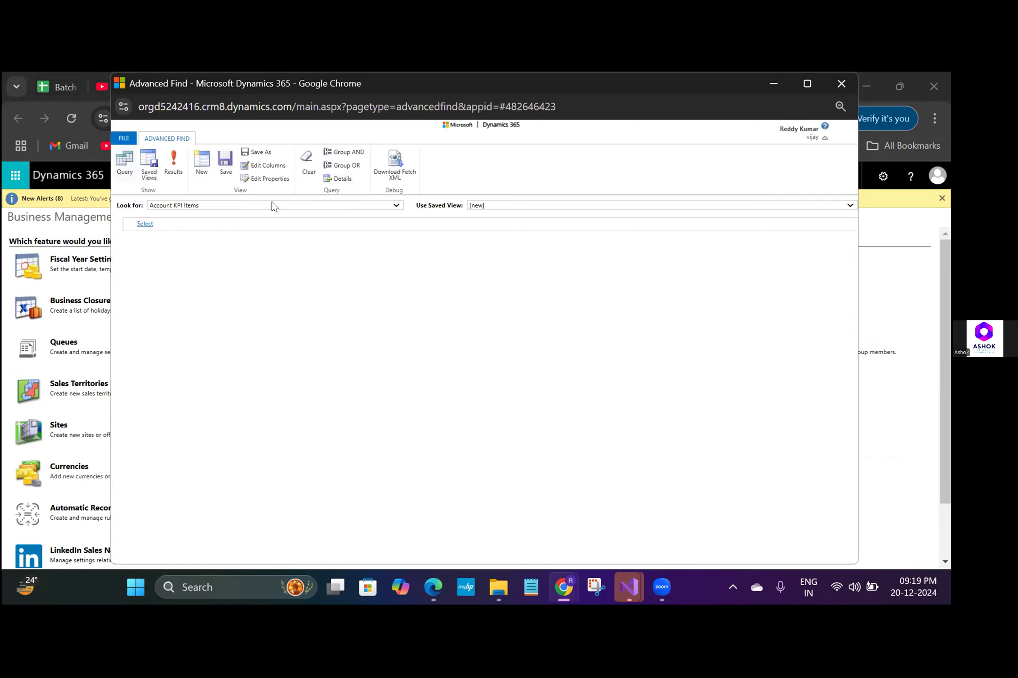
left_click(273, 206)
type("em")
key("Down")
key("Down")
key("Down")
key("Up")
key("Up")
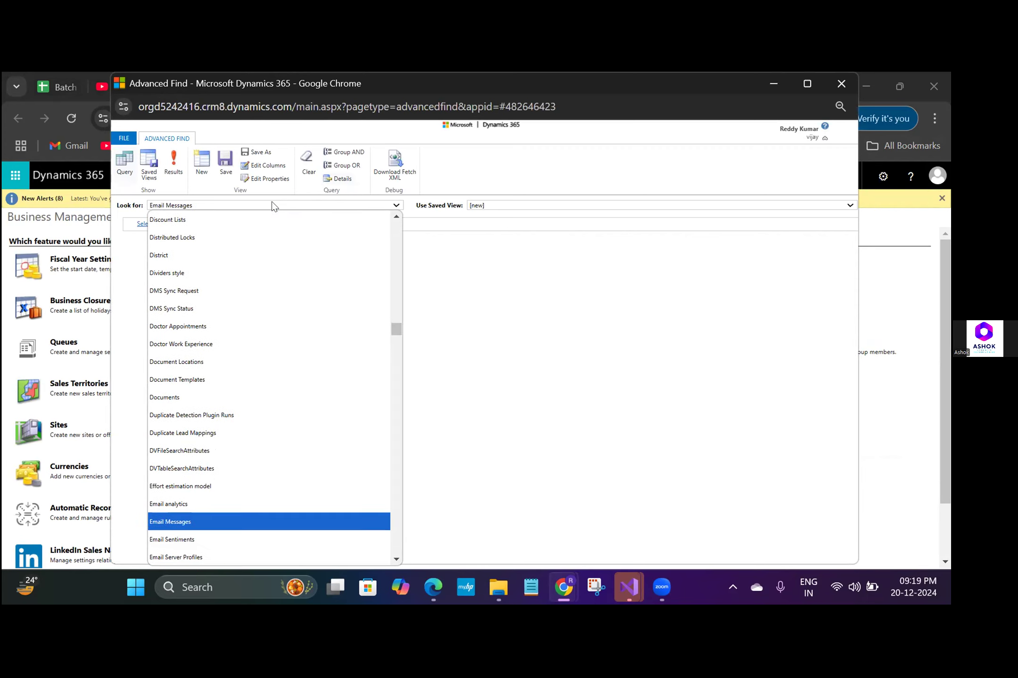
key("Return")
- Add the condition Direction Equals Incoming to the email message query and run it
left_click(200, 223)
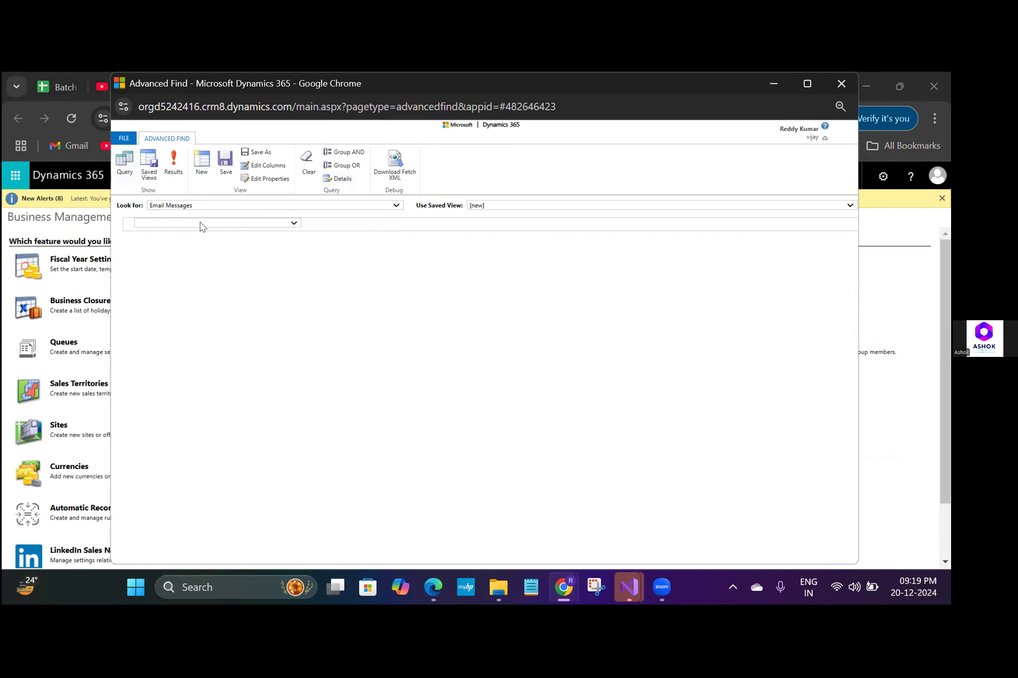
left_click(199, 225)
type("di")
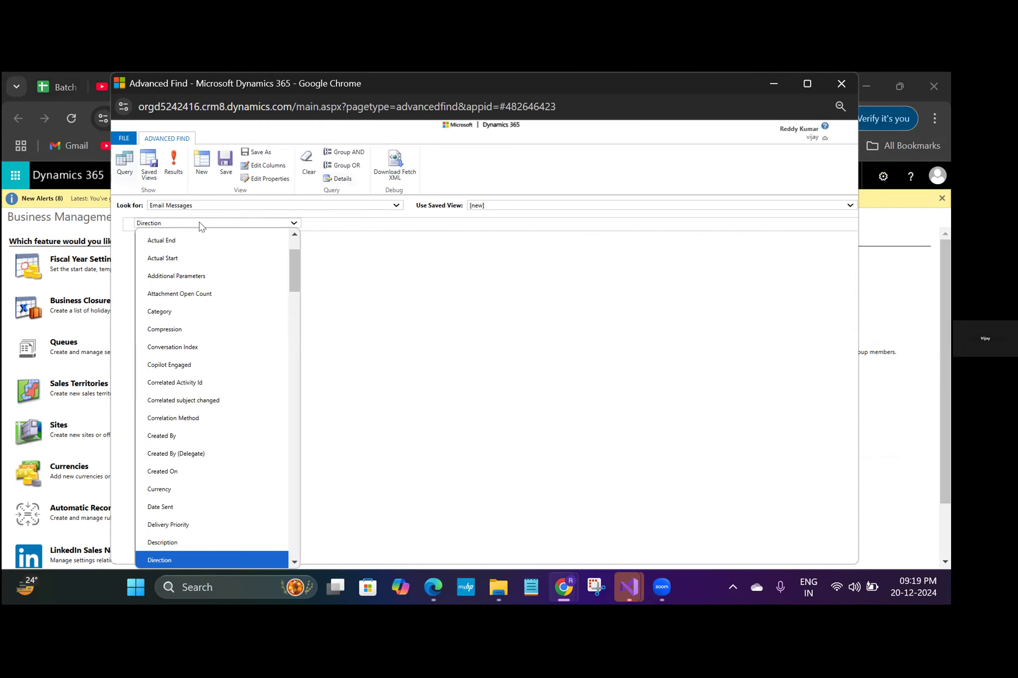
key("Return")
key("Tab")
key("Tab")
key("Tab")
key("Return")
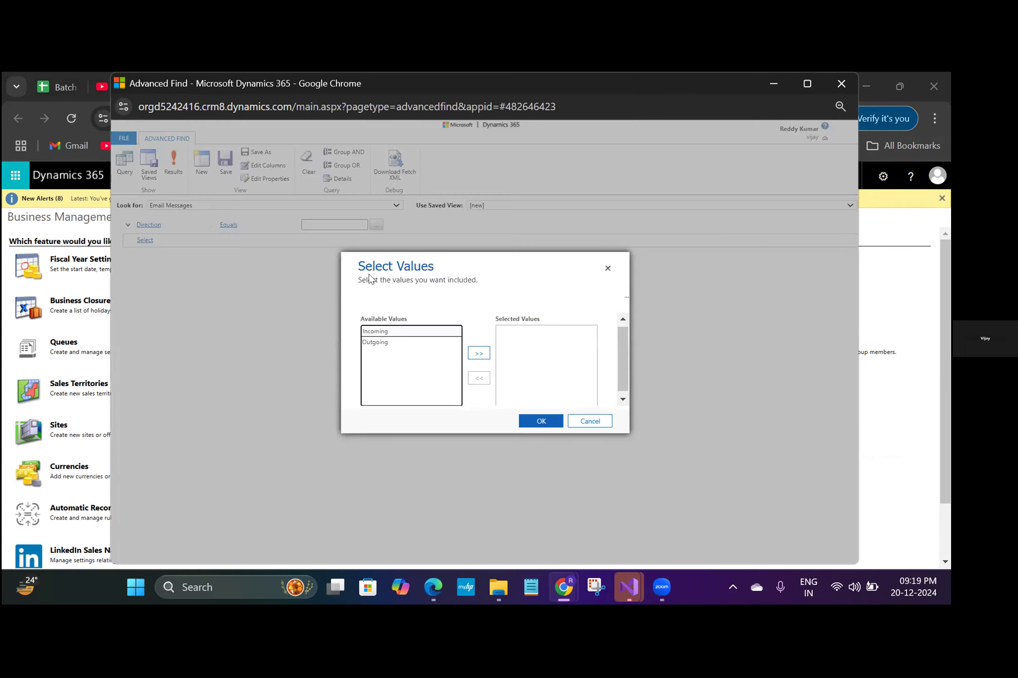
double_click(415, 332)
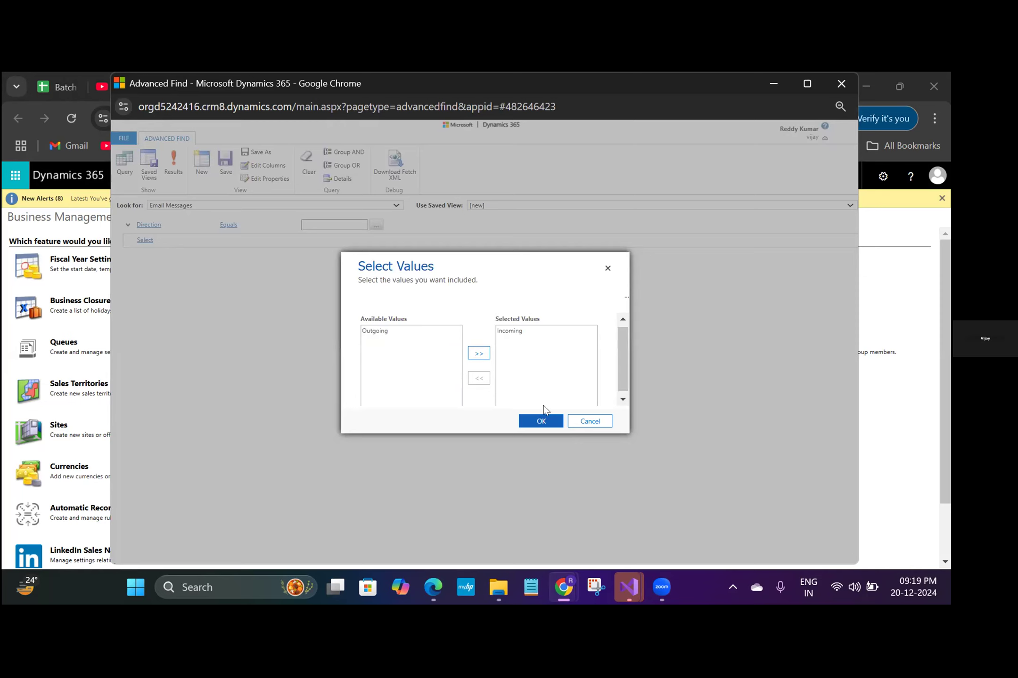
left_click(542, 421)
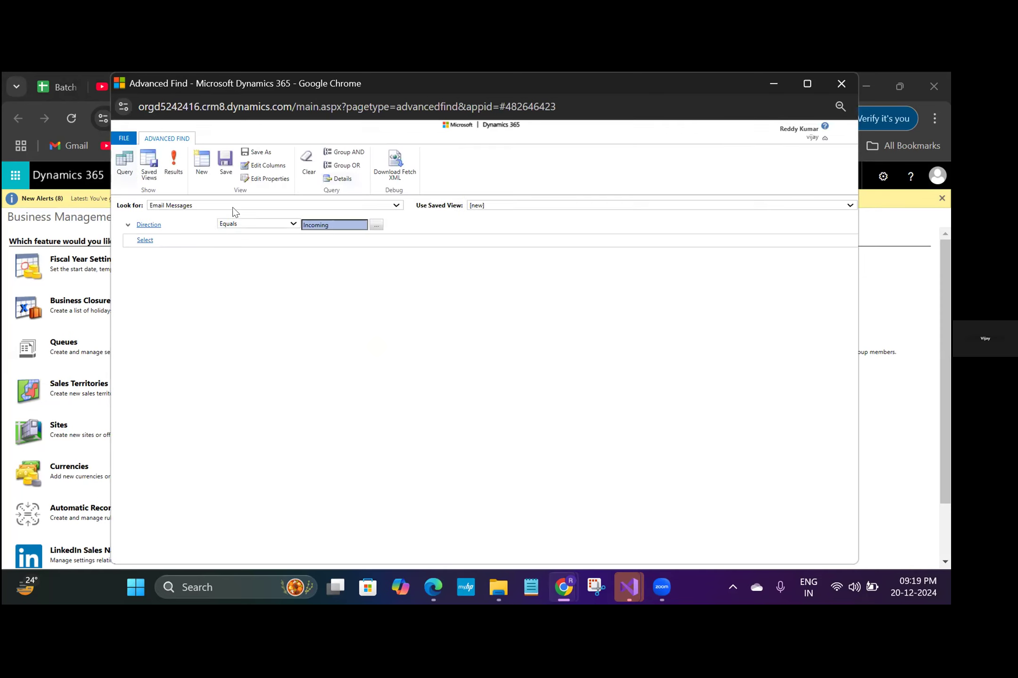
left_click(171, 165)
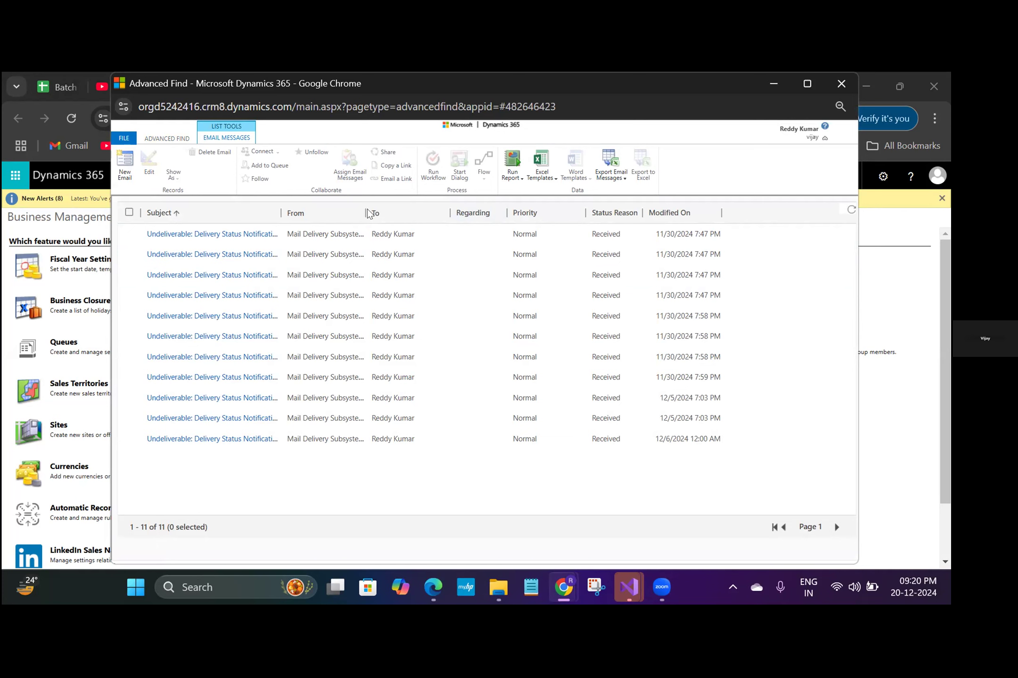
- Widen the From and Subject columns in the results and view the user record of the first email's recipient
left_click_drag(363, 212, 435, 213)
left_click_drag(278, 213, 344, 214)
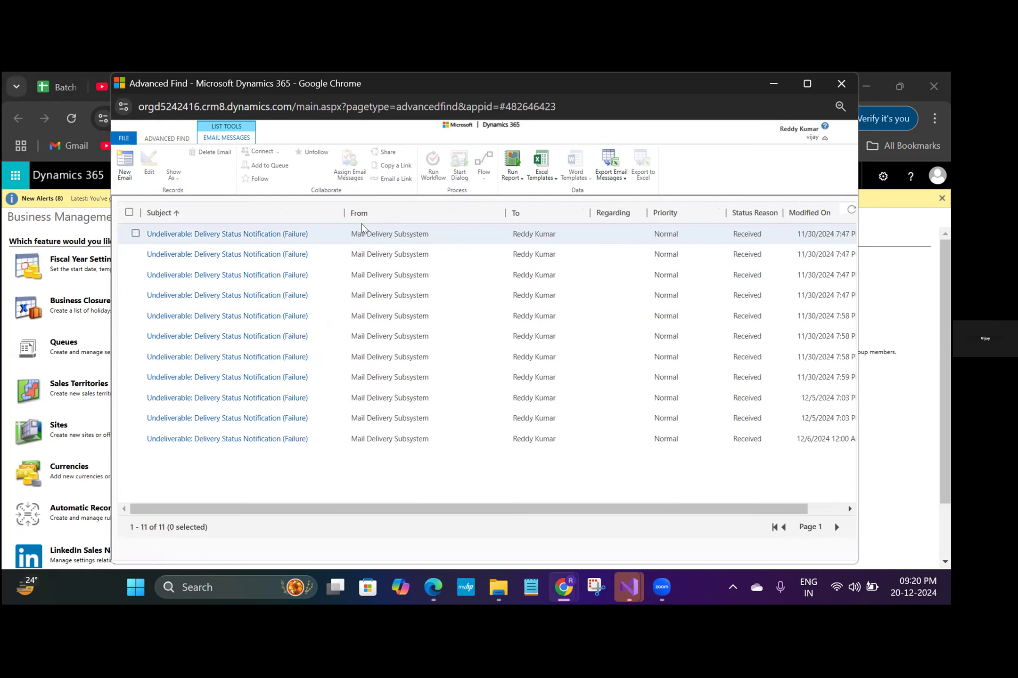
double_click(532, 234)
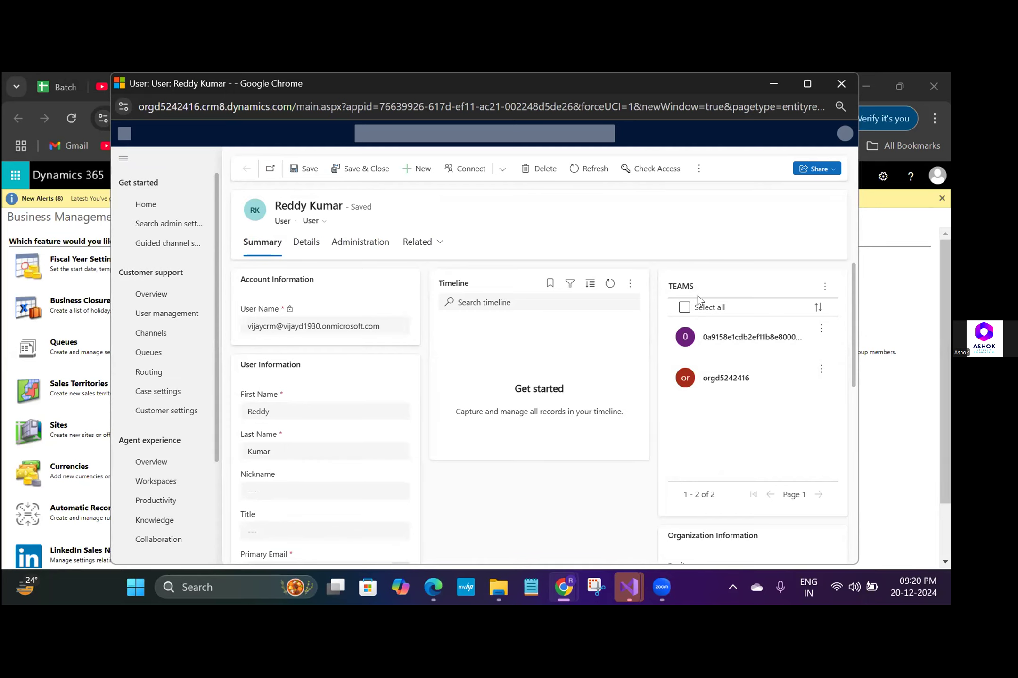
left_click_drag(851, 293, 851, 313)
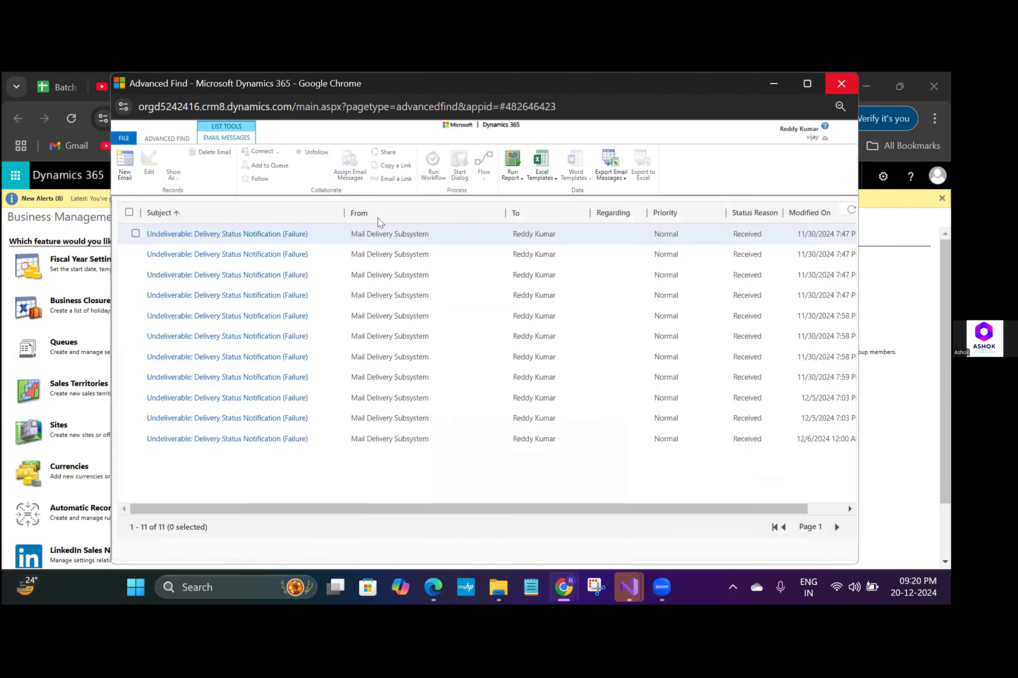
- Return to the Helpdisk mailbox page and open the Mailboxes list under Email Configuration in the advanced settings
left_click(70, 251)
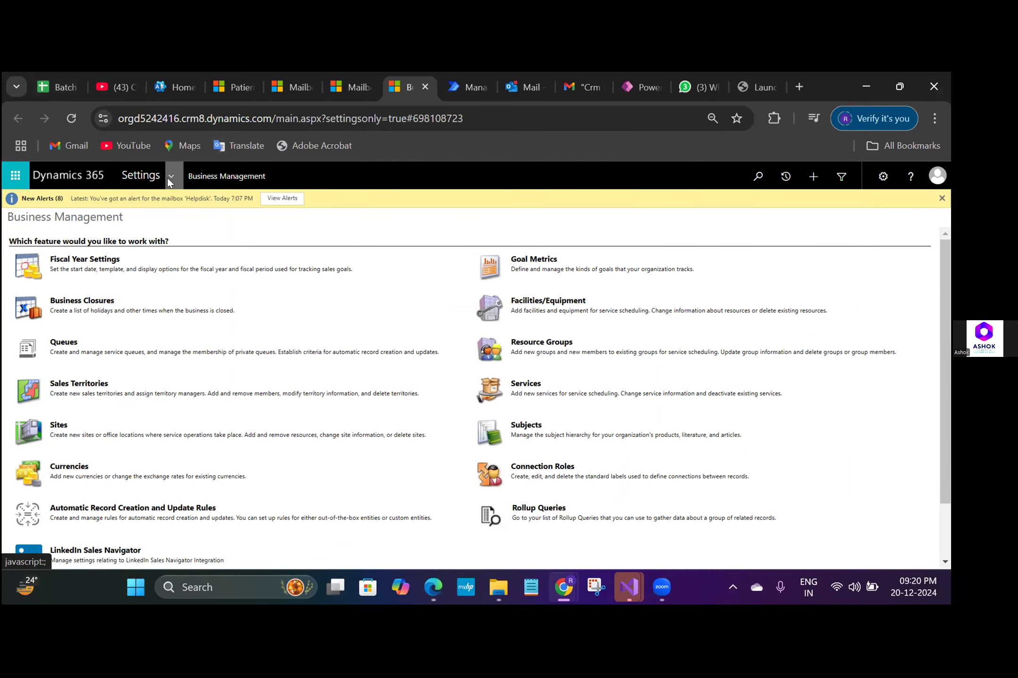
left_click(359, 86)
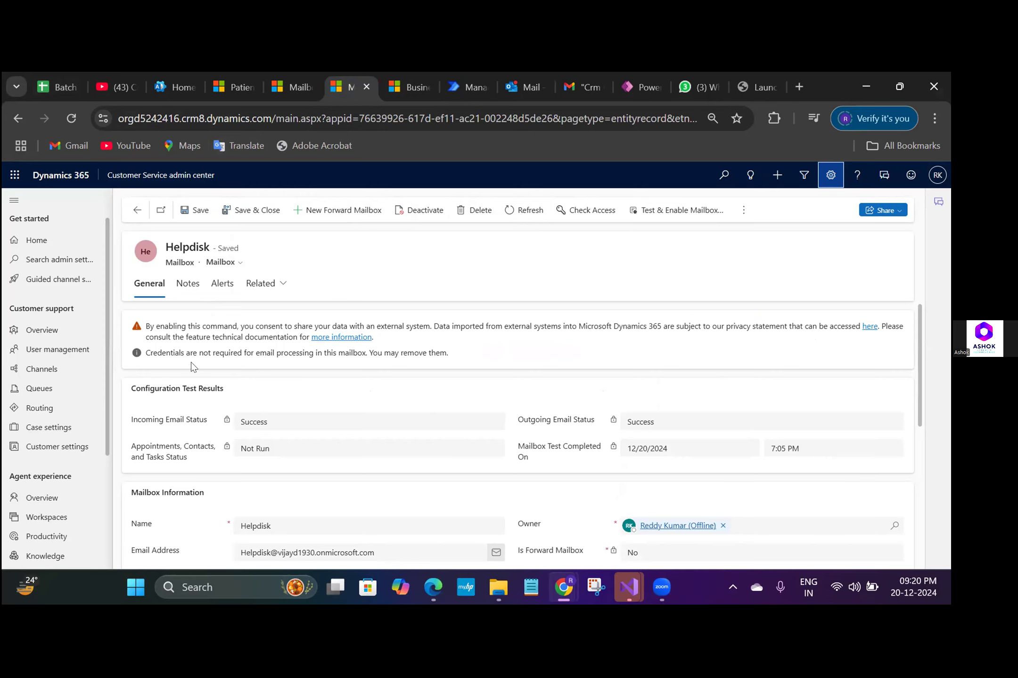
left_click_drag(106, 390, 100, 271)
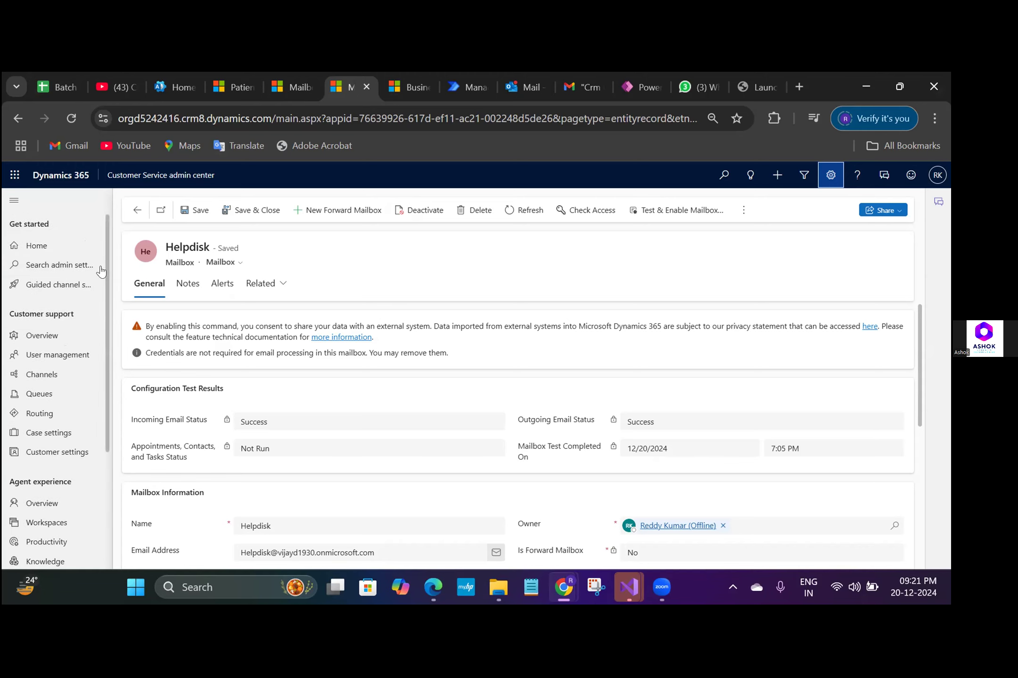
left_click(830, 177)
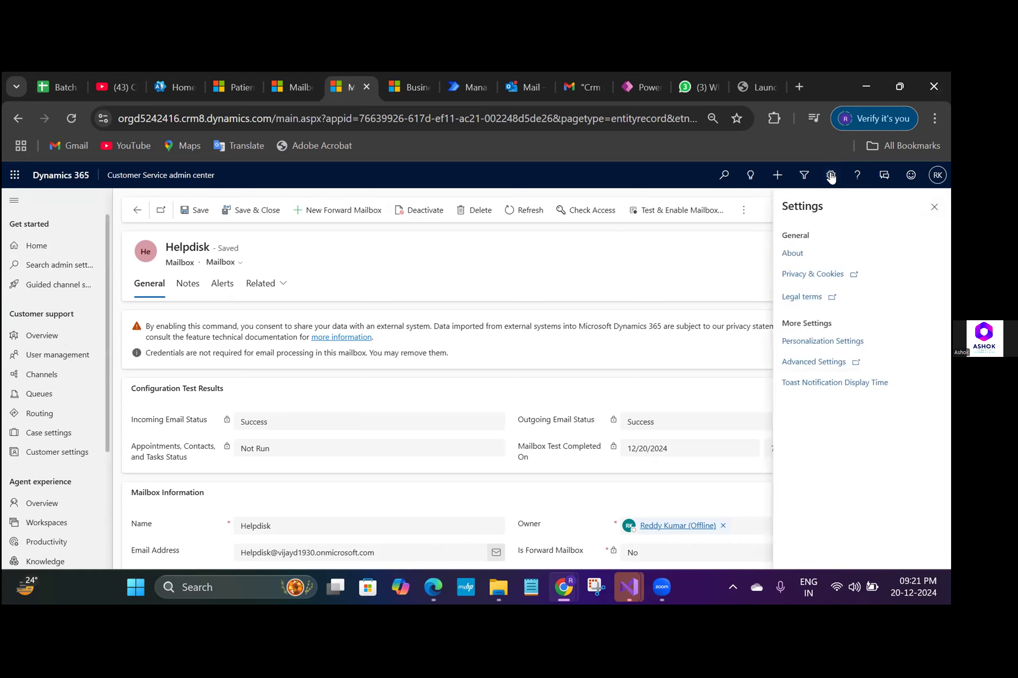
left_click(808, 363)
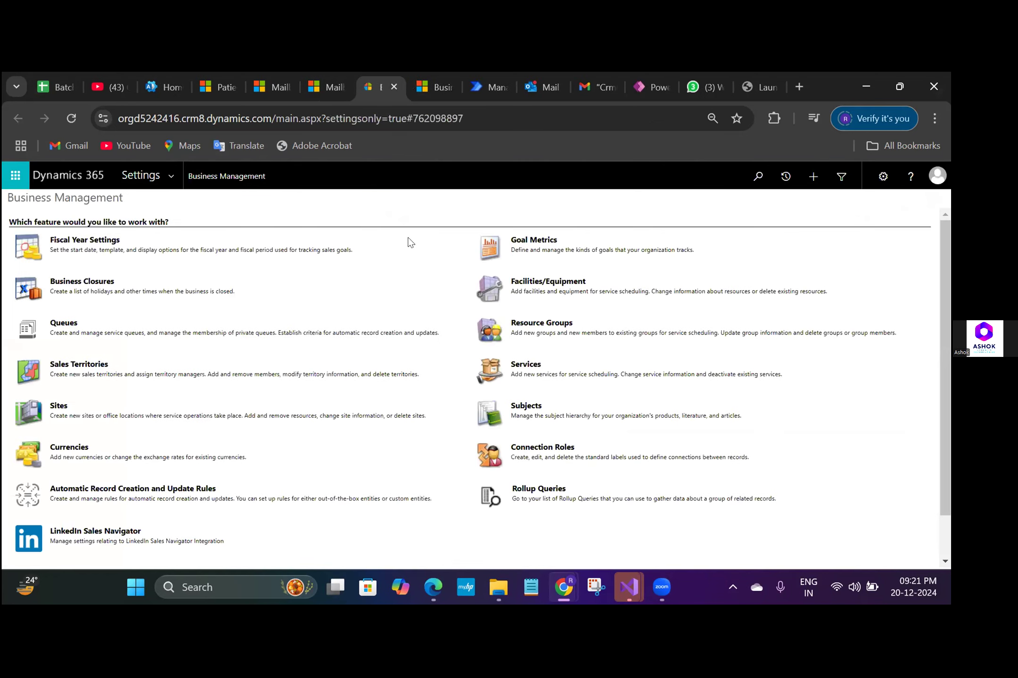
left_click(172, 174)
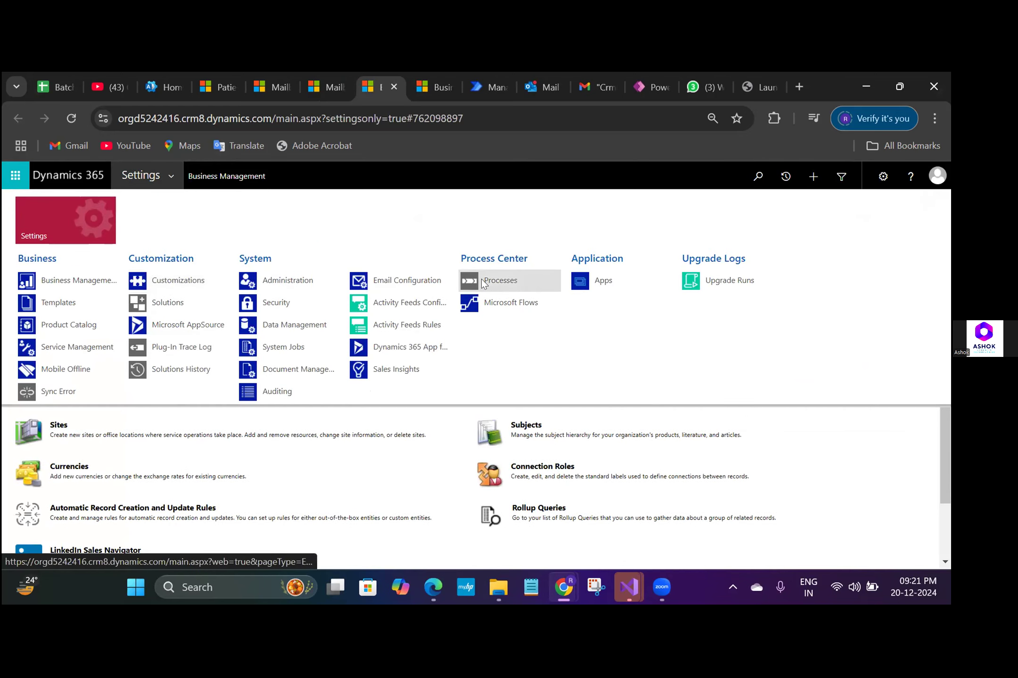
left_click(410, 278)
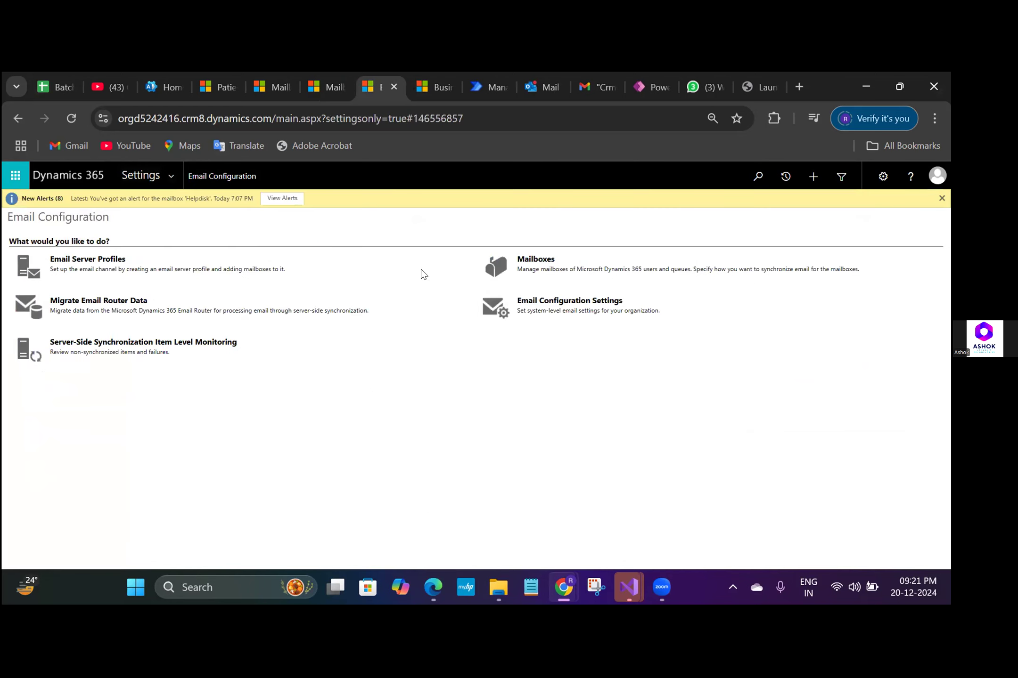
left_click(535, 260)
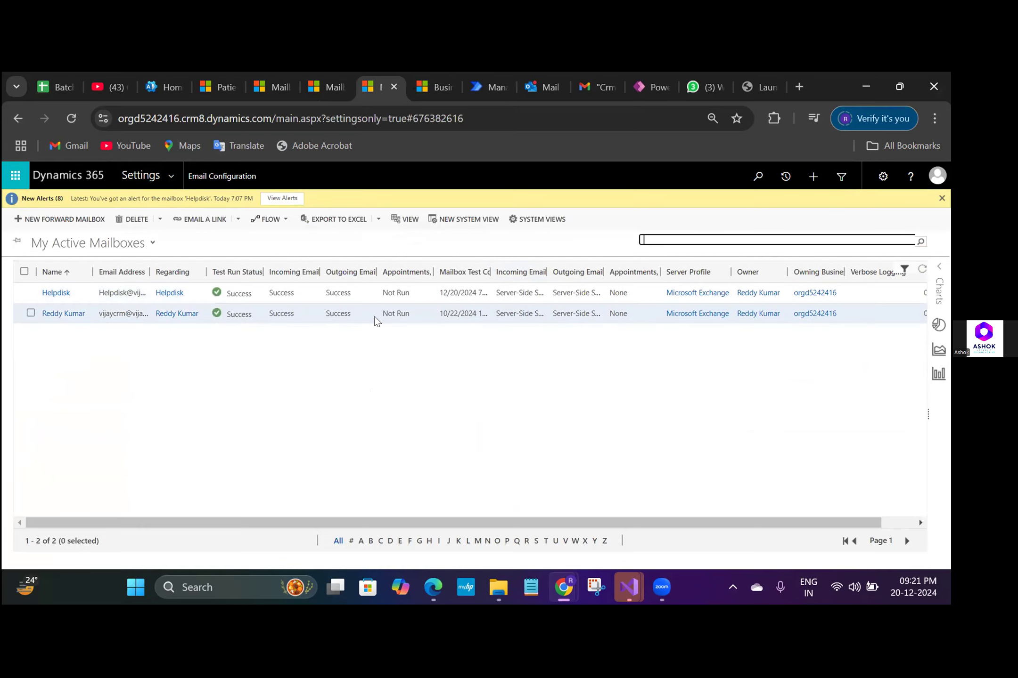
- Open the Helpdisk mailbox record, apply the default email settings with the configuration test and organization sync options checked, and reload the record
double_click(324, 294)
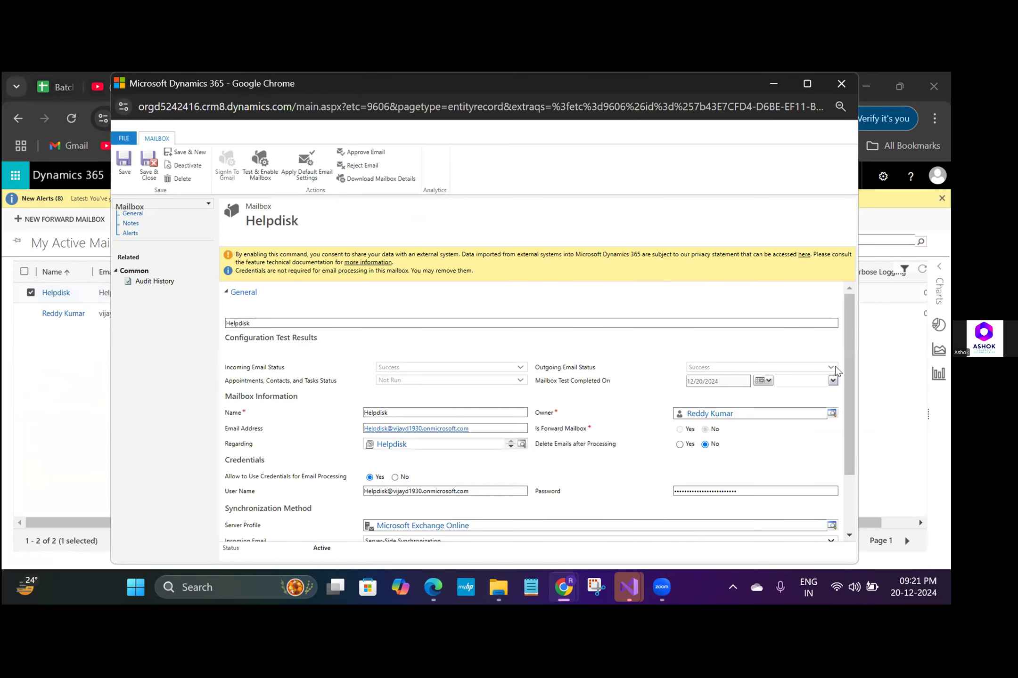
left_click_drag(852, 383, 855, 426)
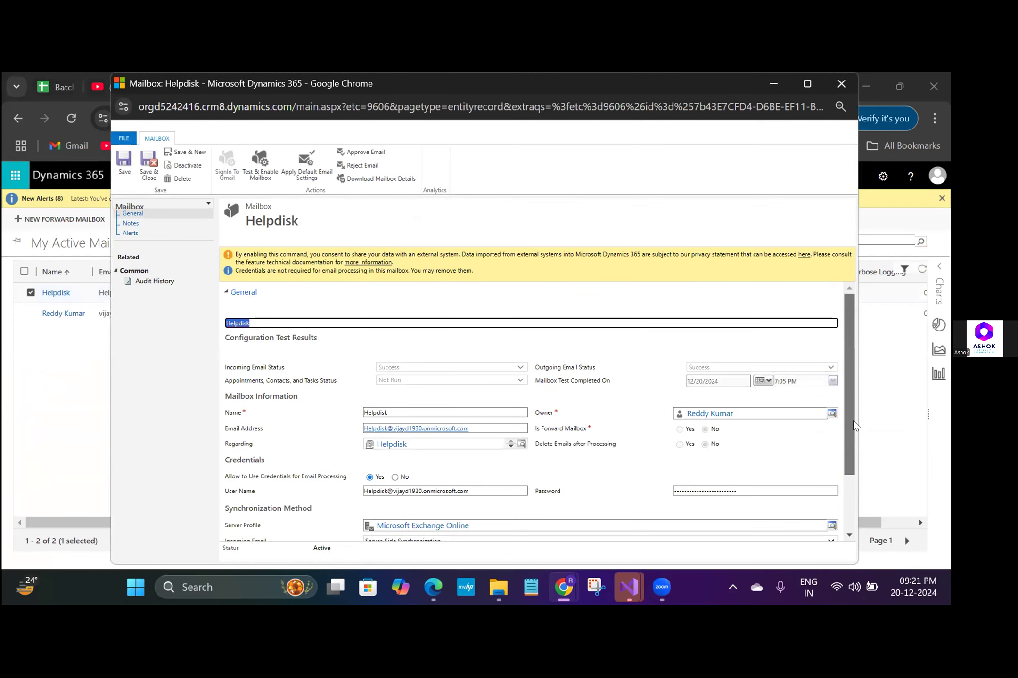
left_click(307, 172)
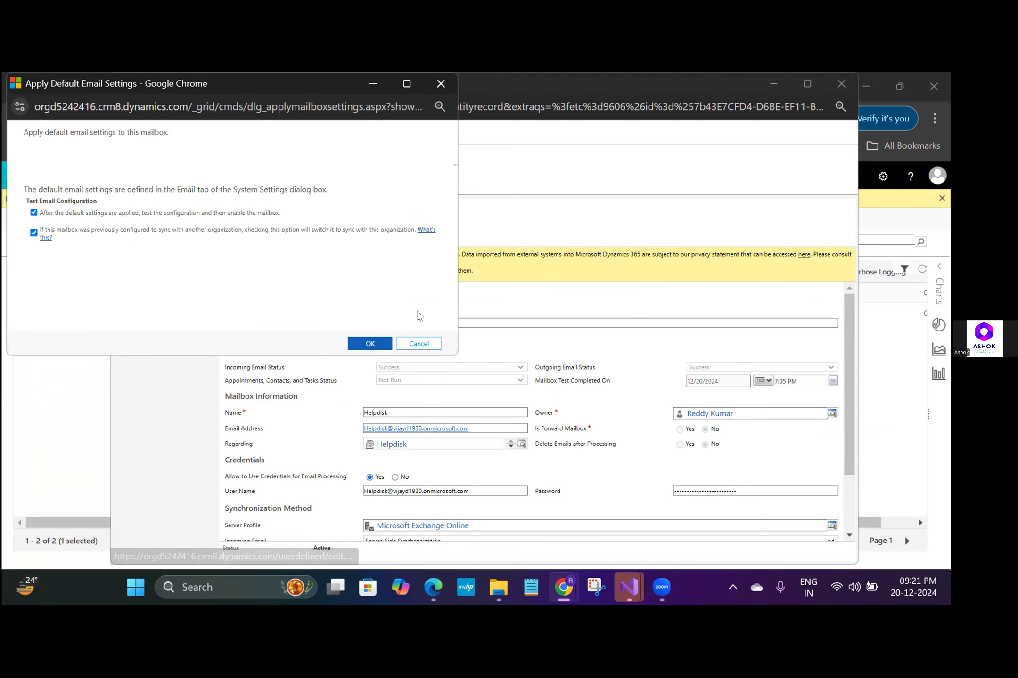
left_click(368, 345)
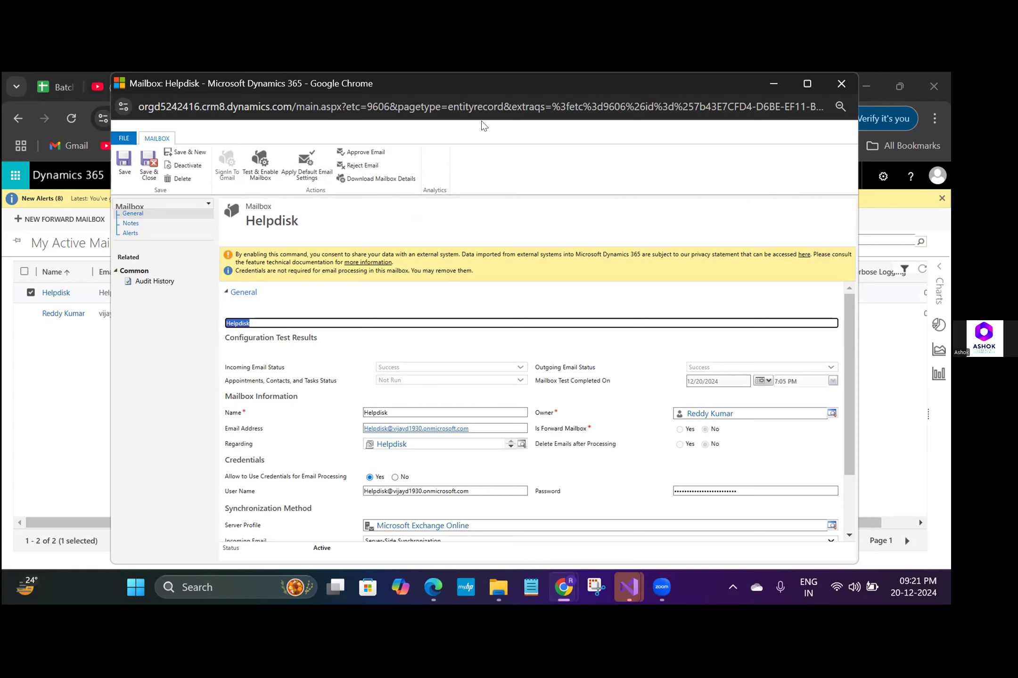
left_click(486, 107)
key("Return")
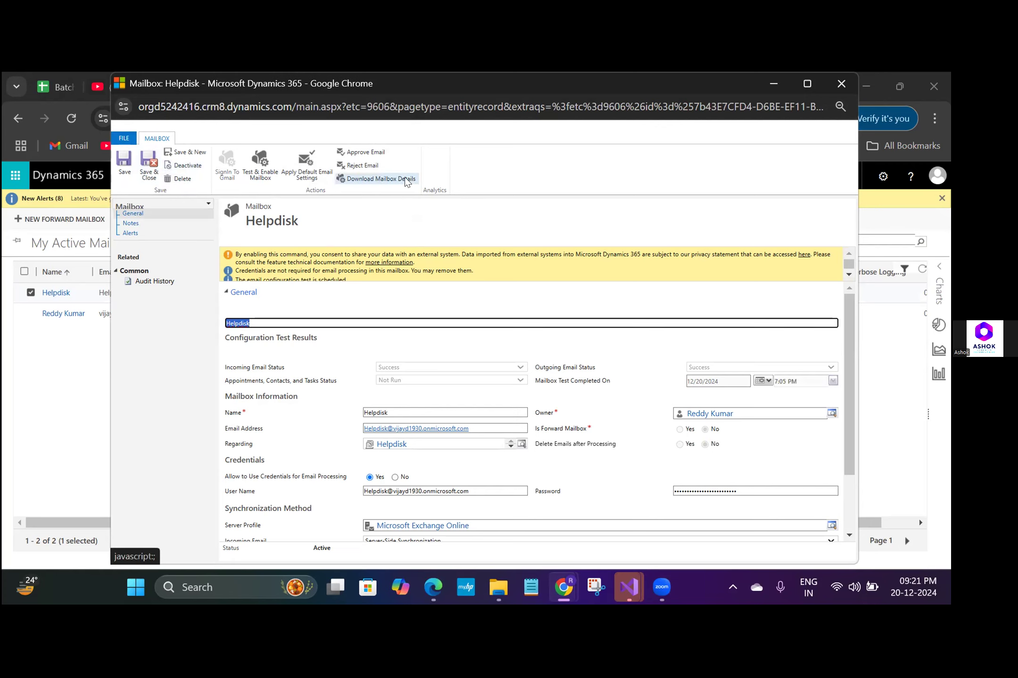
- Approve the Helpdisk mailbox's email address, and test and enable the mailbox with a changed email processing start date and the organization sync option checked
left_click(360, 152)
left_click(521, 399)
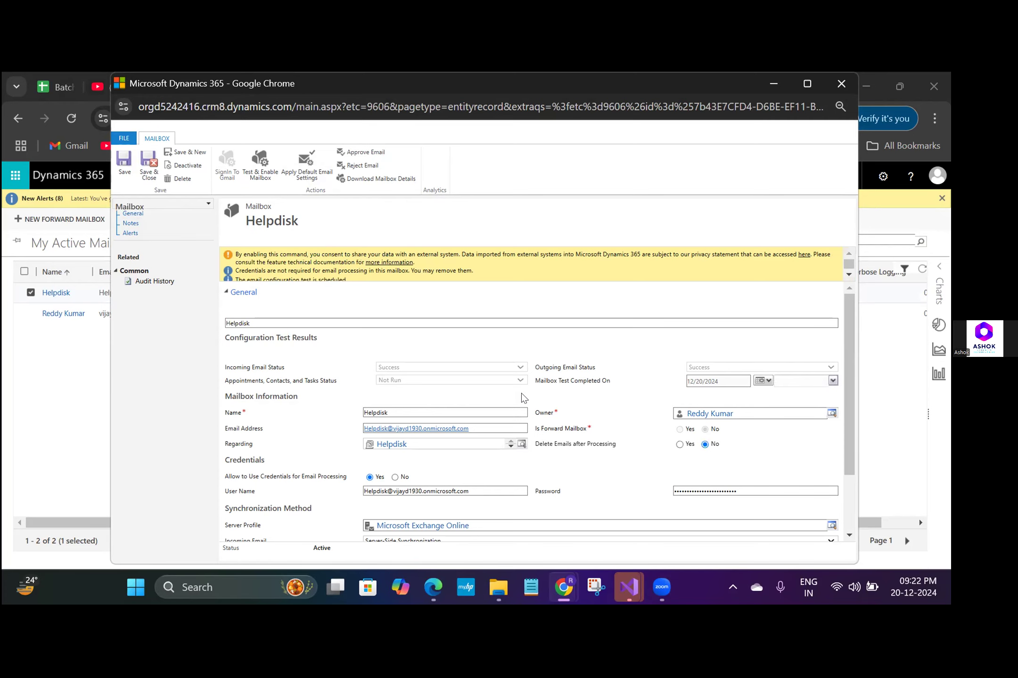
left_click(260, 172)
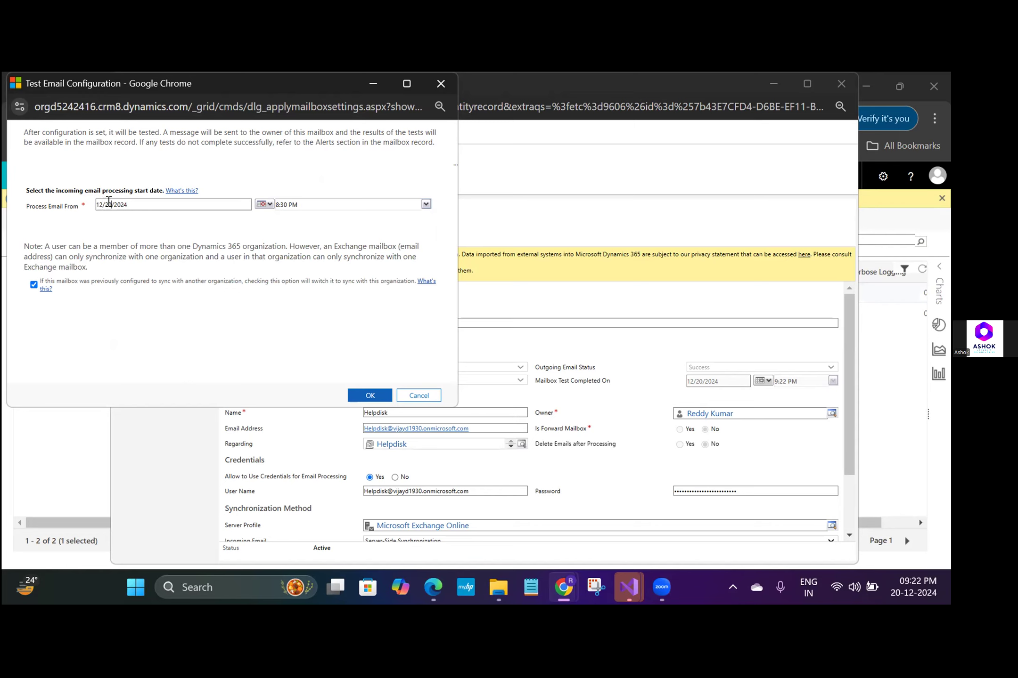
key("BackSpace")
key("BackSpace")
left_click(351, 396)
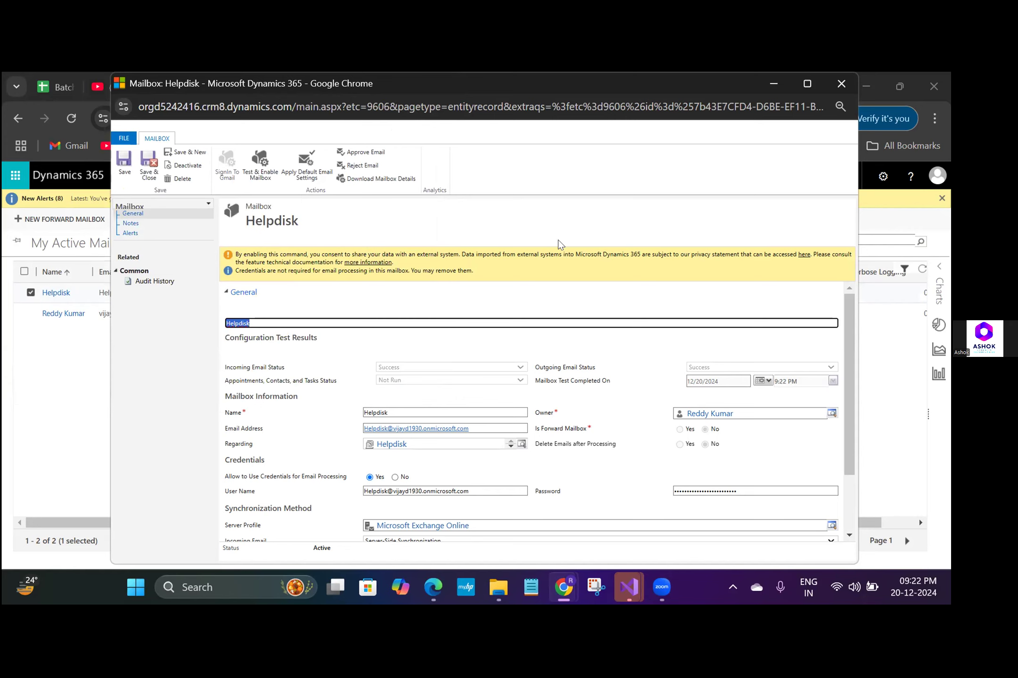
- Return to the My Active Mailboxes list and refresh it to check the Helpdisk mailbox's test run status
left_click(773, 84)
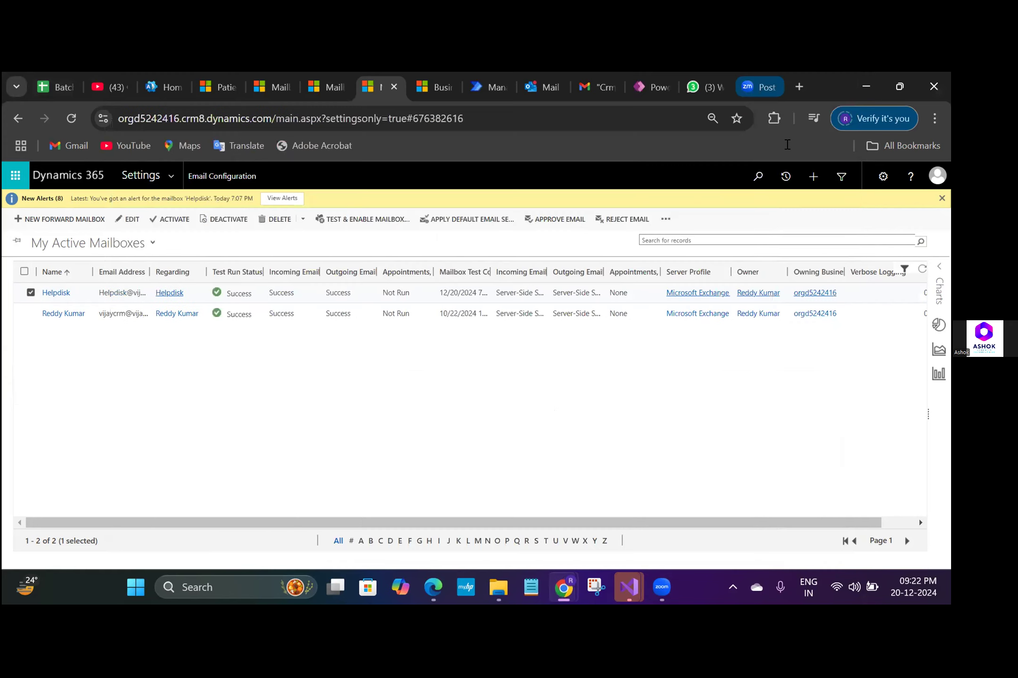
left_click(919, 271)
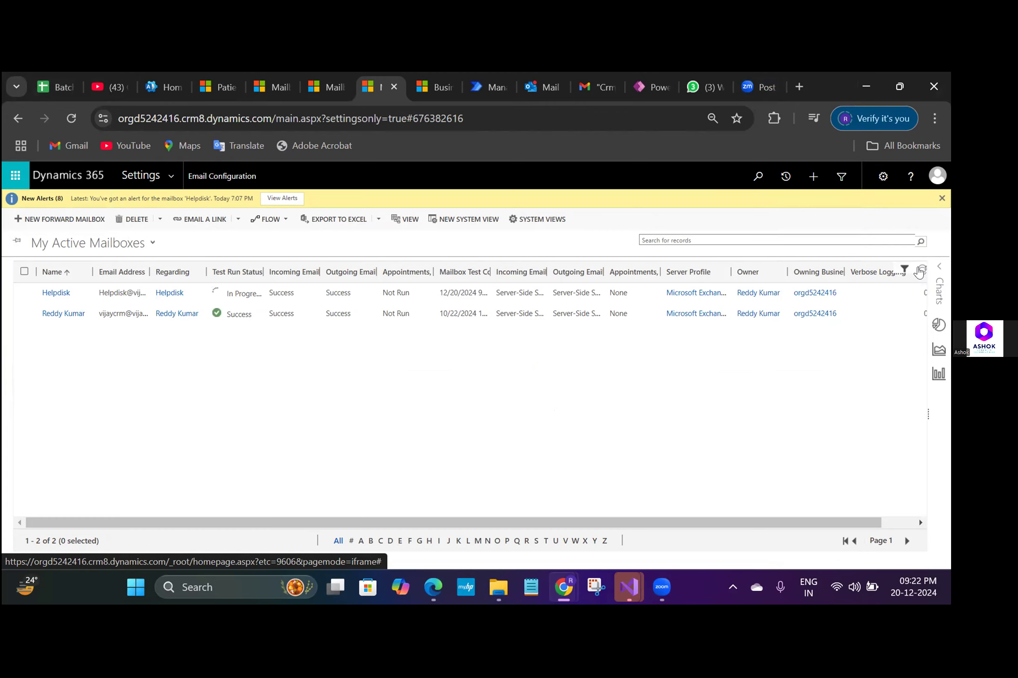
left_click(920, 271)
left_click(73, 116)
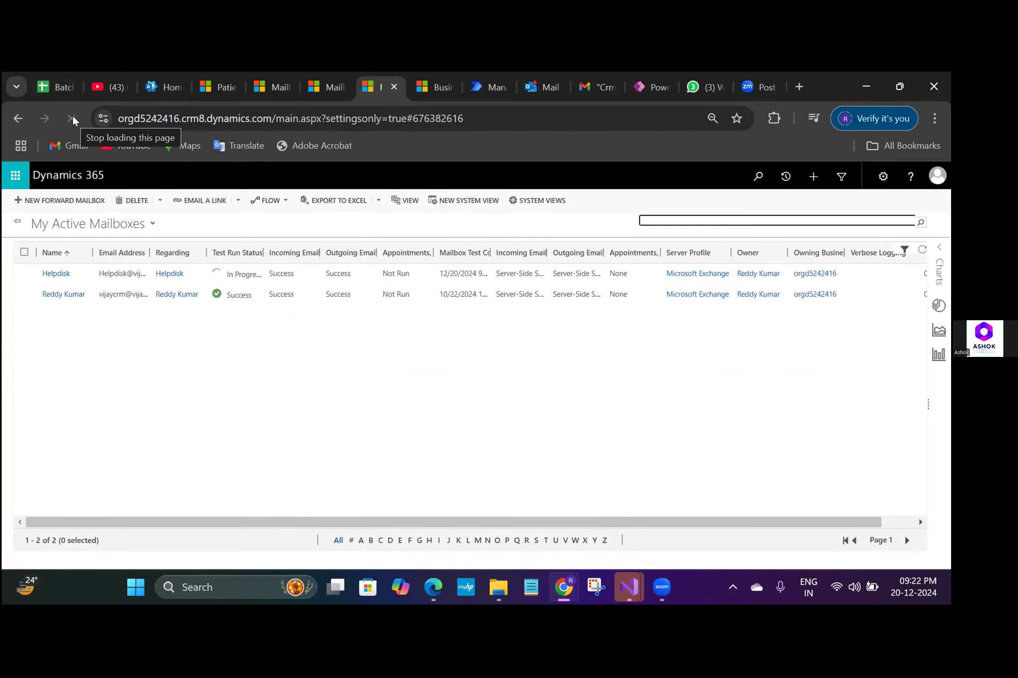
left_click(72, 115)
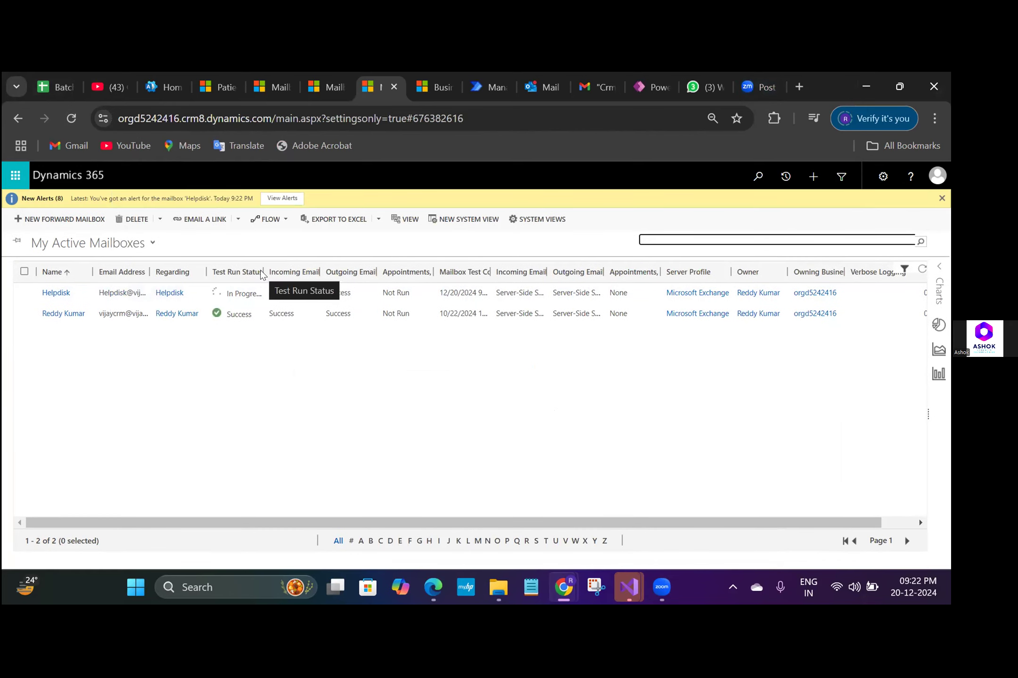
left_click(930, 177)
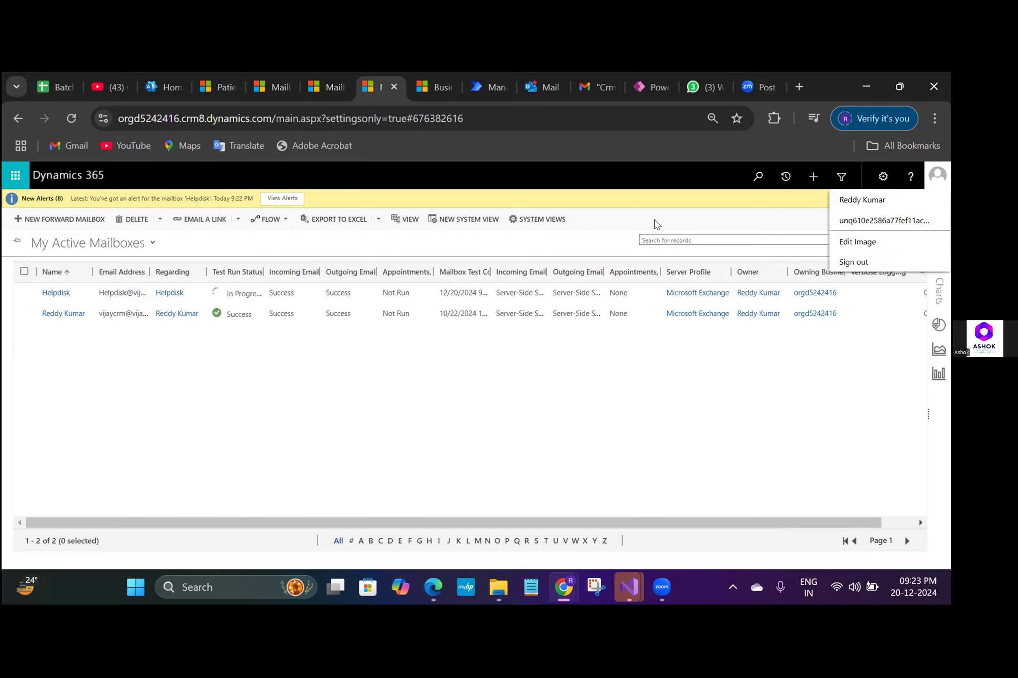
left_click(72, 119)
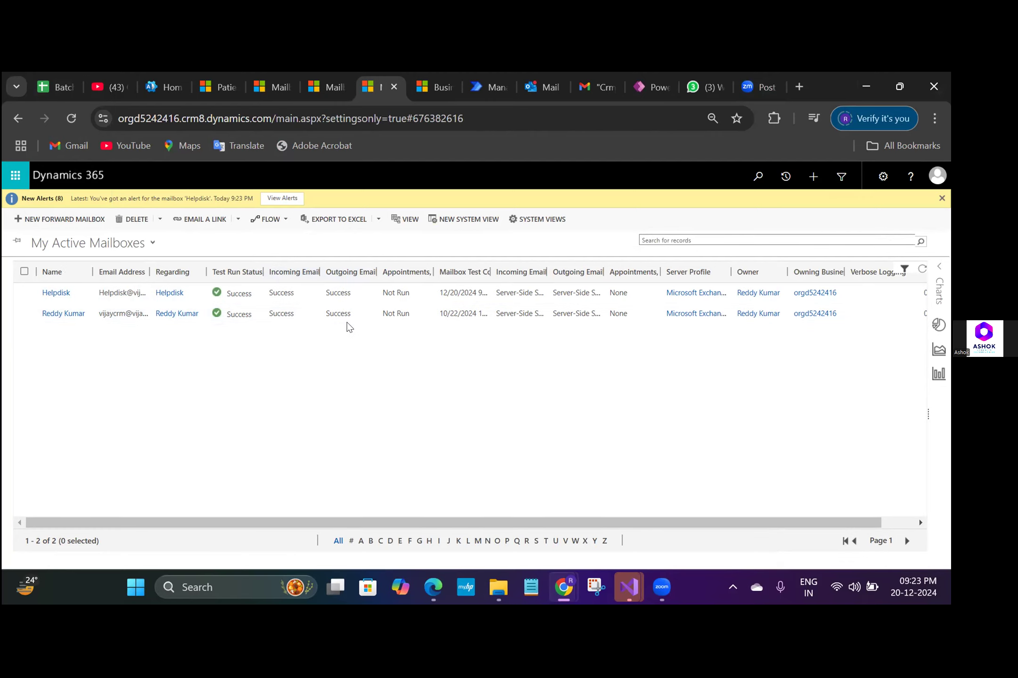
left_click(70, 121)
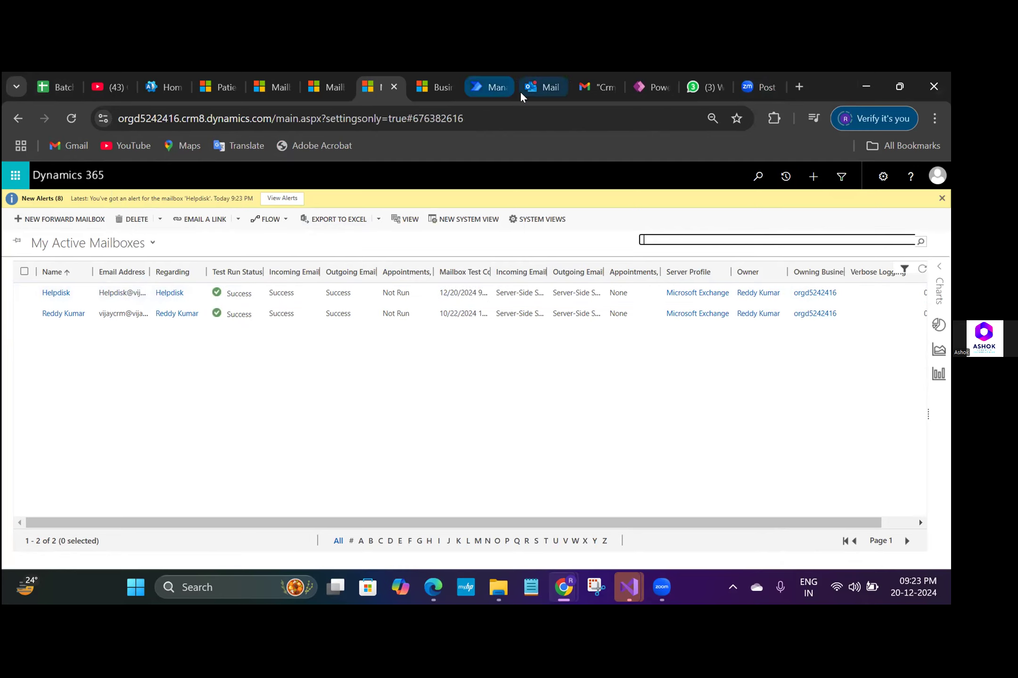
- Check the Helpdisk inbox in Outlook, and from Gmail send Helpdisk an email with subject "Test Email Dec 20" and body "this is test email ignore"
left_click(534, 88)
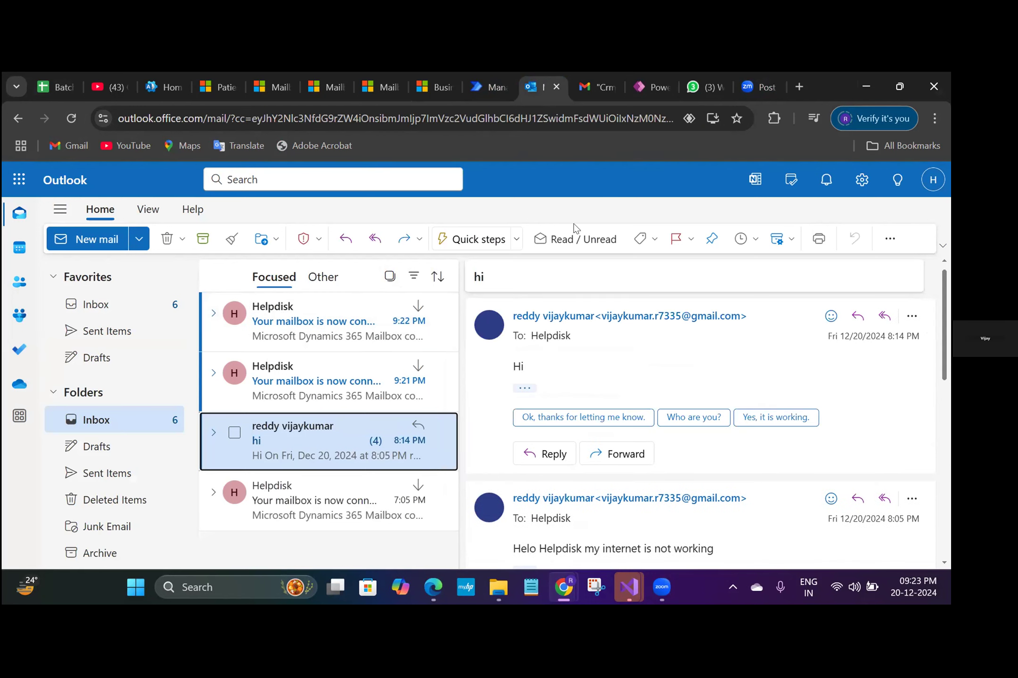
left_click(599, 87)
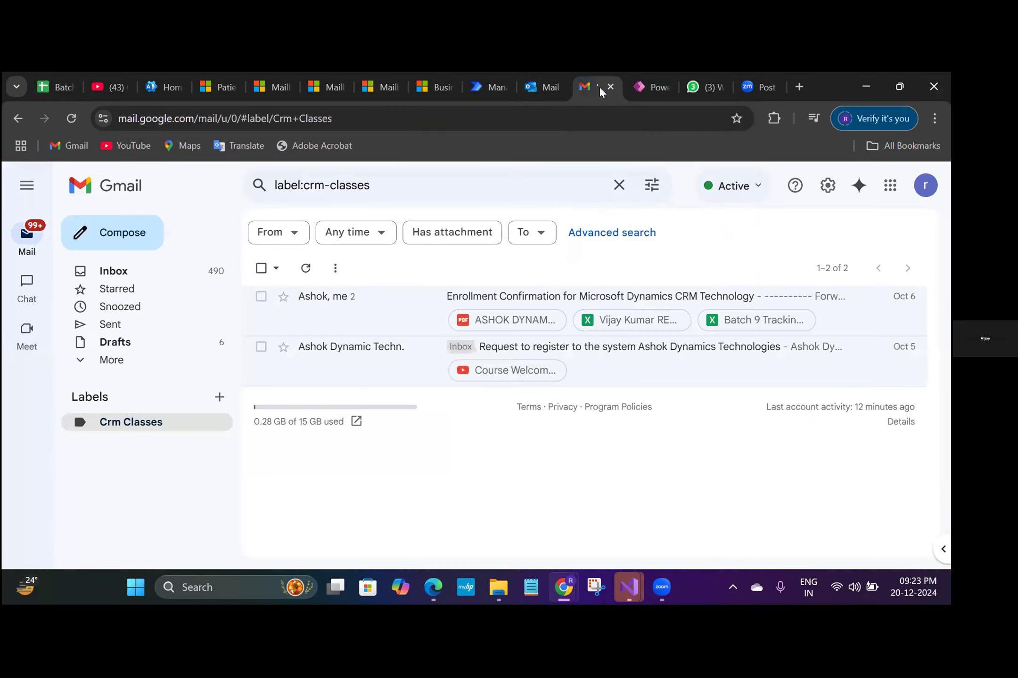
left_click(129, 232)
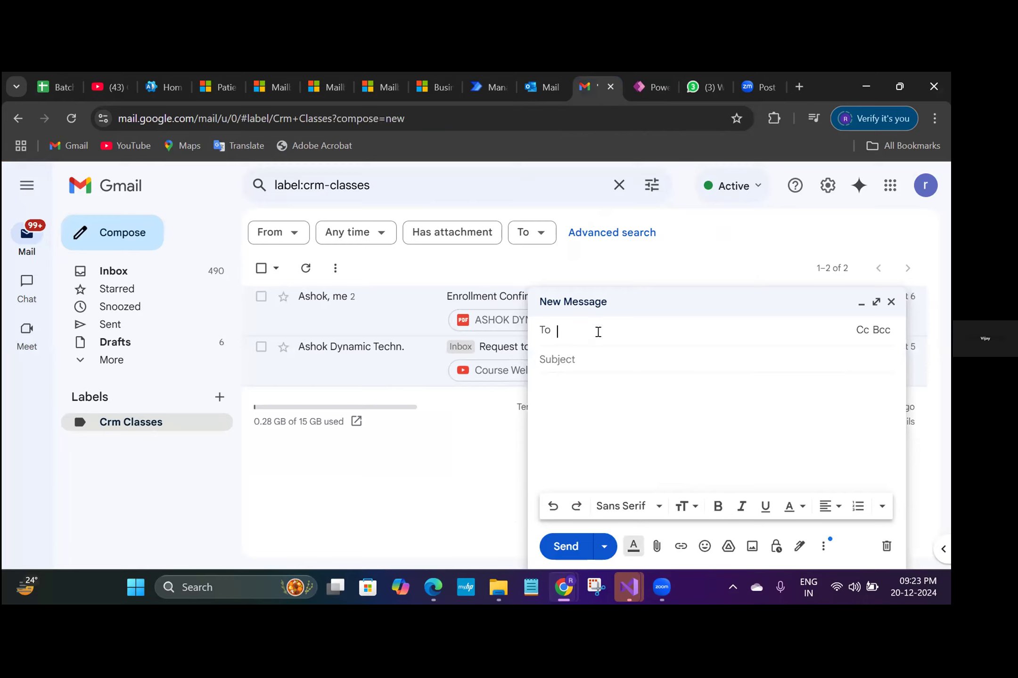
type("Helpdisk")
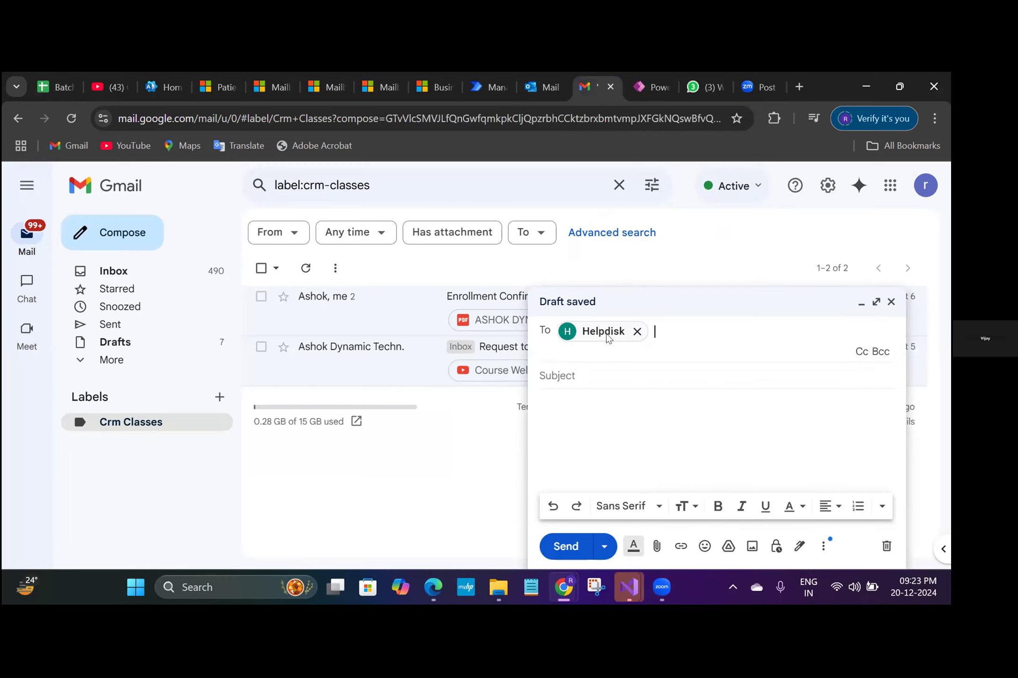
left_click(572, 377)
type("Test Email")
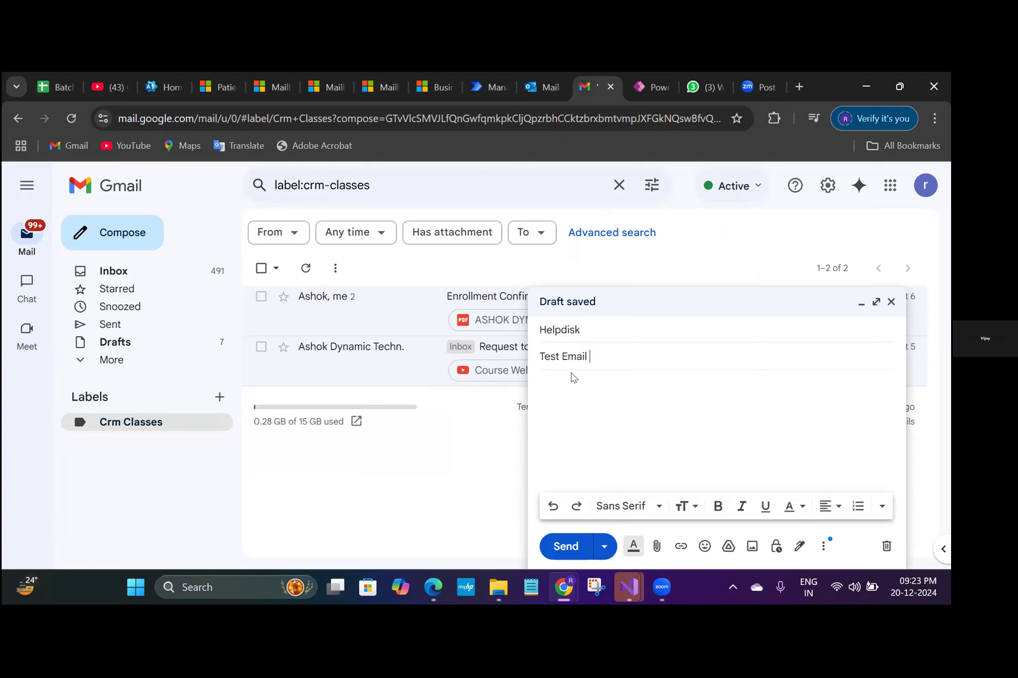
type(" Dec 20")
key("Tab")
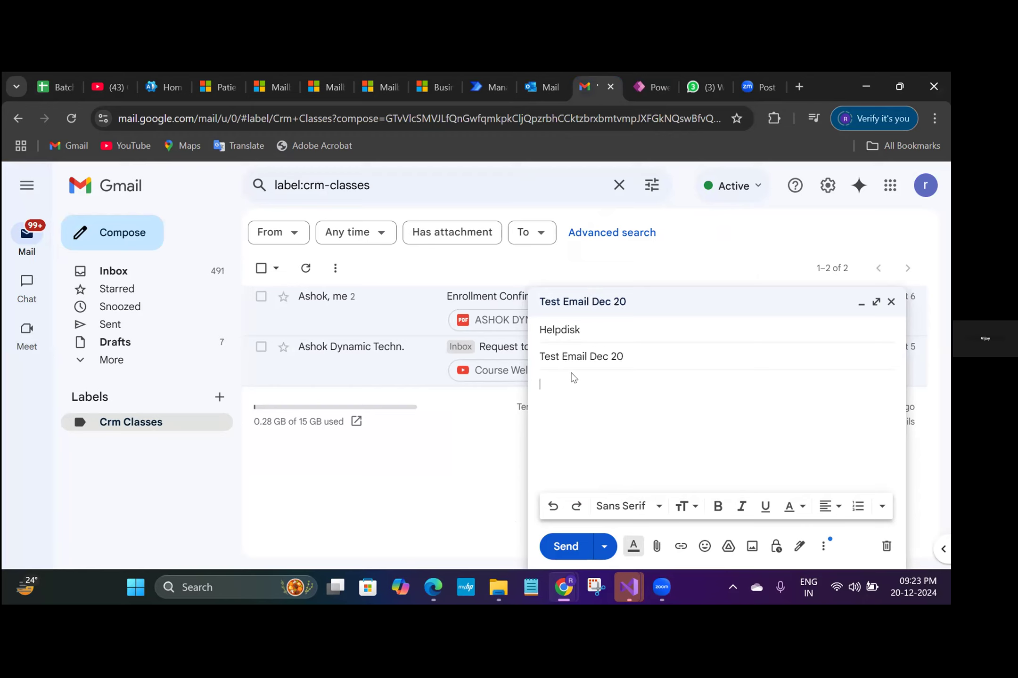
type("this is test email ignore")
left_click(570, 552)
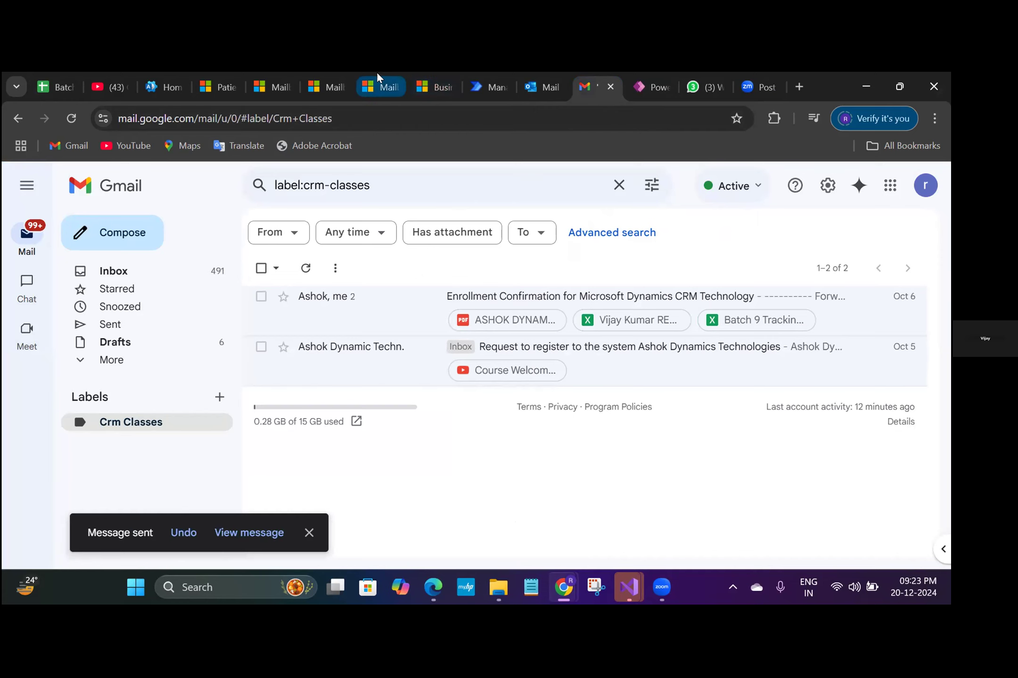
- Switch to the Advanced Find window and rerun the query for email messages created today
left_click(432, 87)
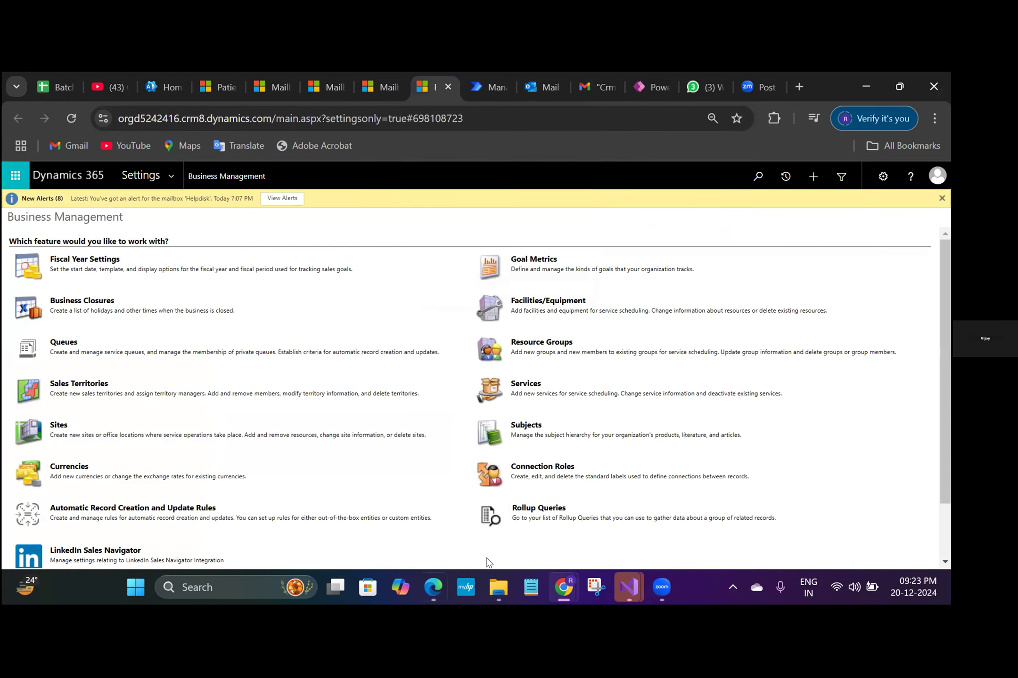
mouse_move(568, 590)
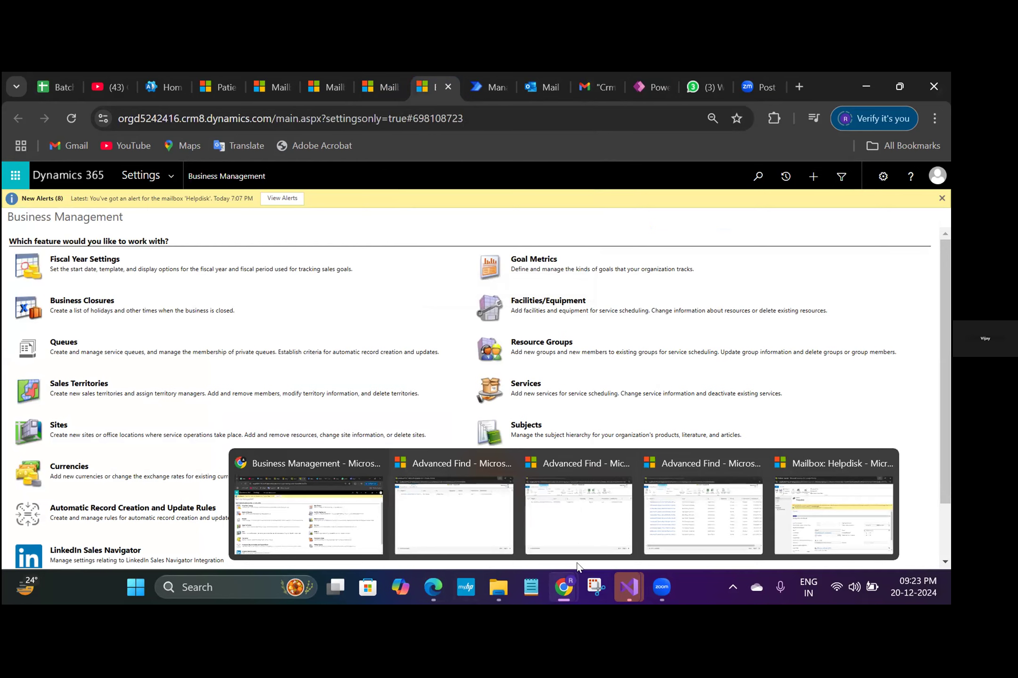
left_click(604, 515)
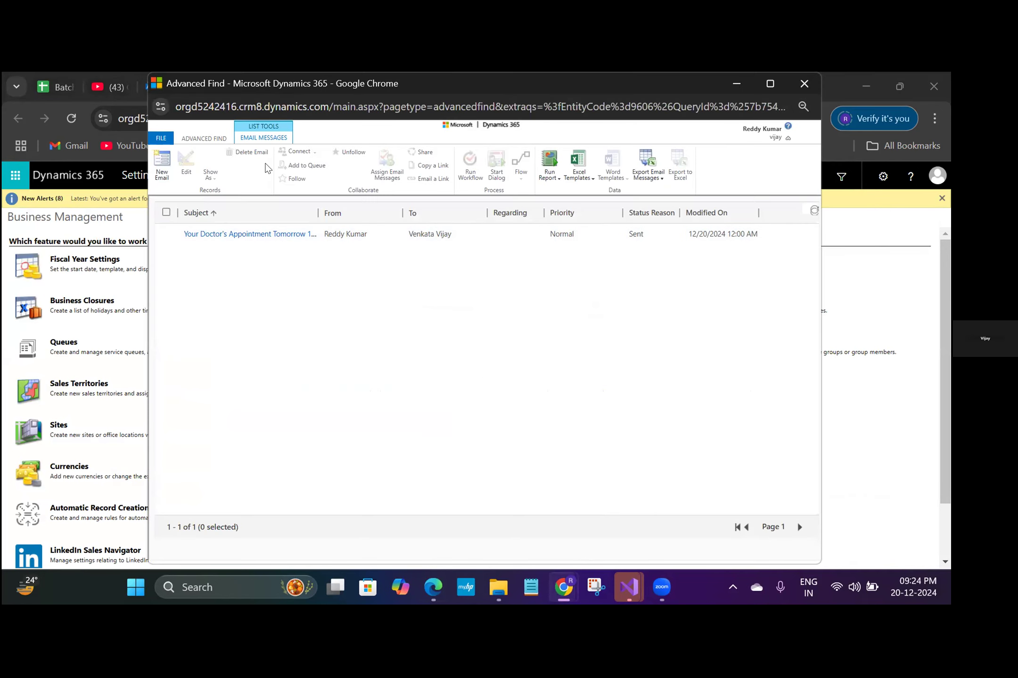
left_click(211, 140)
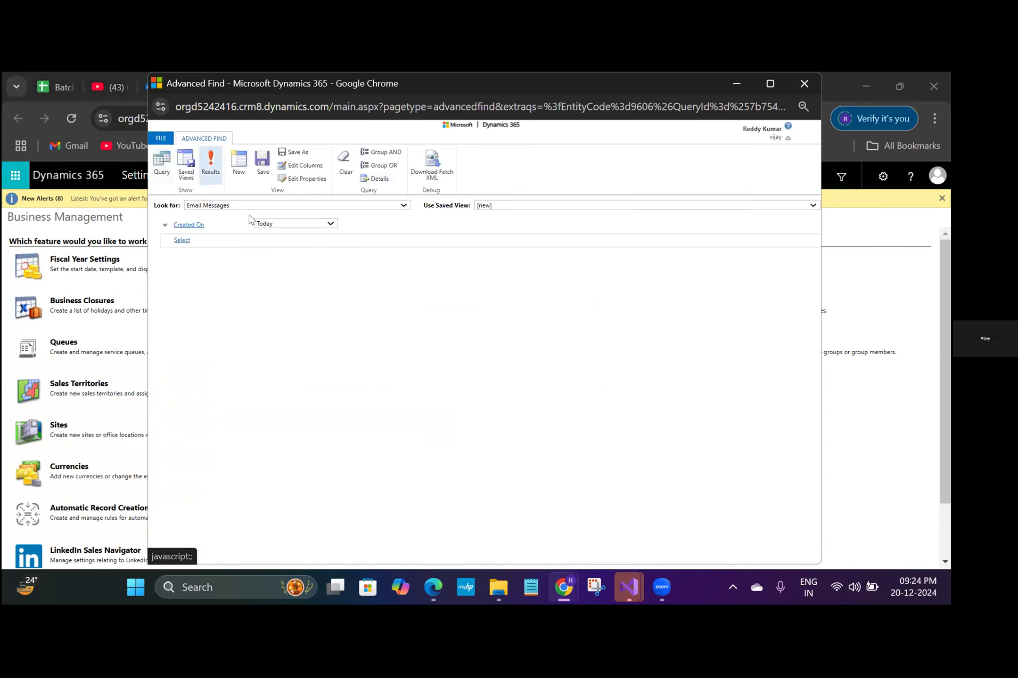
left_click(210, 178)
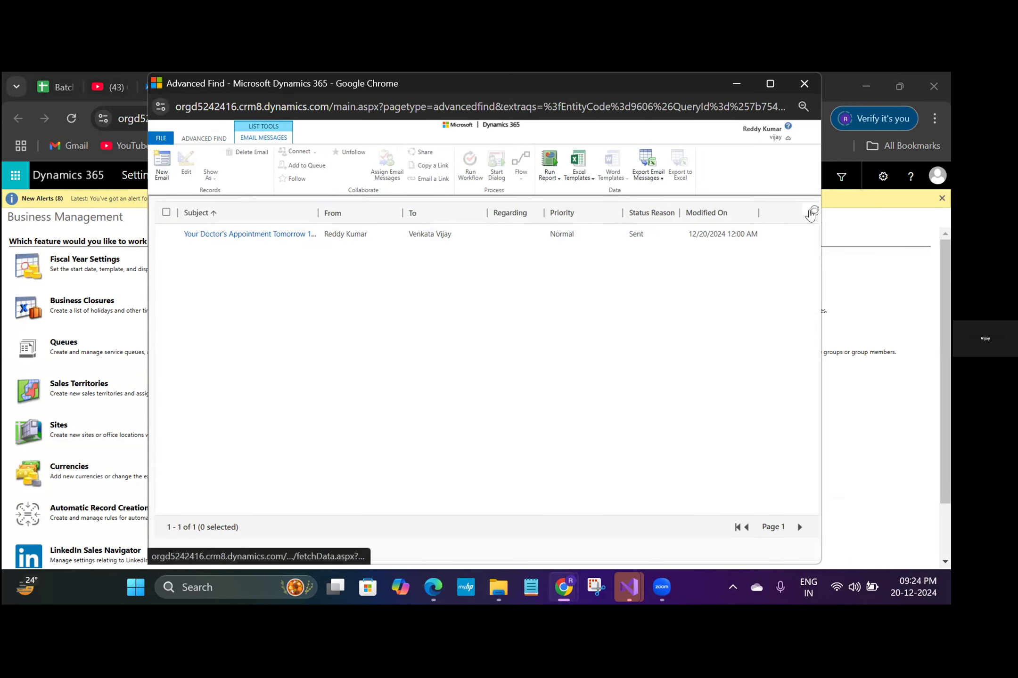
left_click(731, 82)
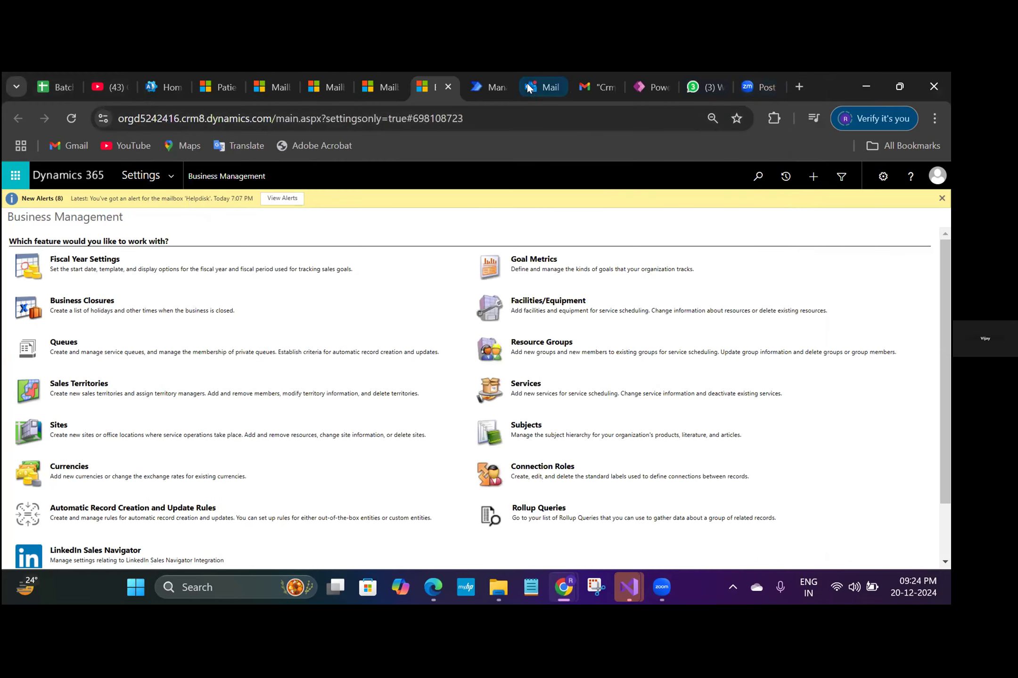
- Switch to the Helpdisk inbox in Outlook, open the "Test Email Dec 20" message and examine its additional actions
left_click(542, 84)
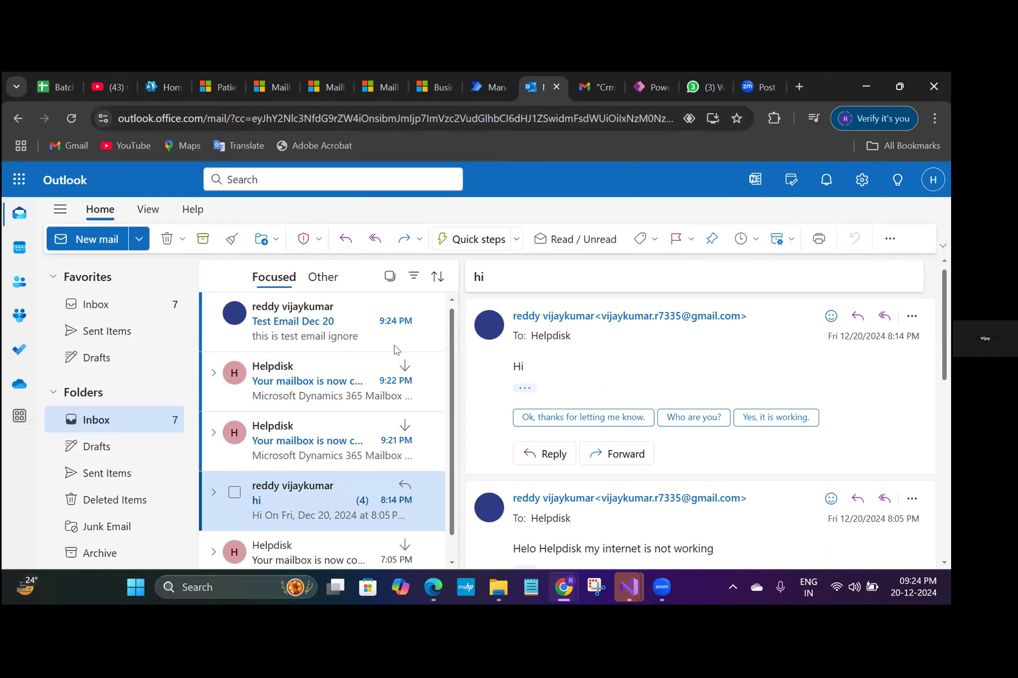
left_click(343, 333)
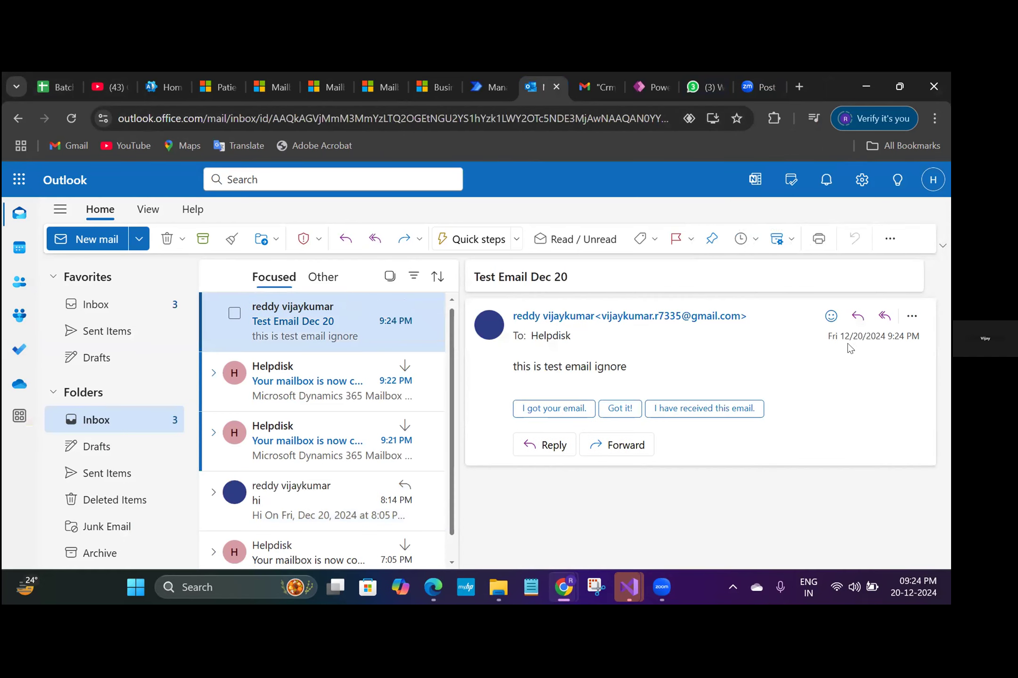
left_click(912, 314)
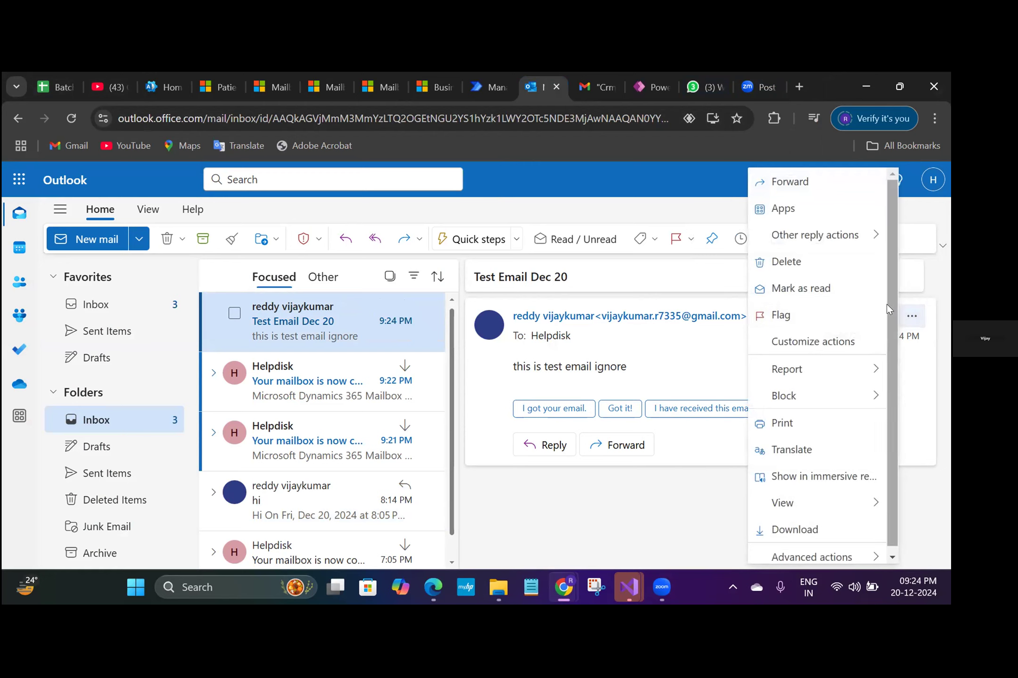
scroll(890, 374, "down", 1)
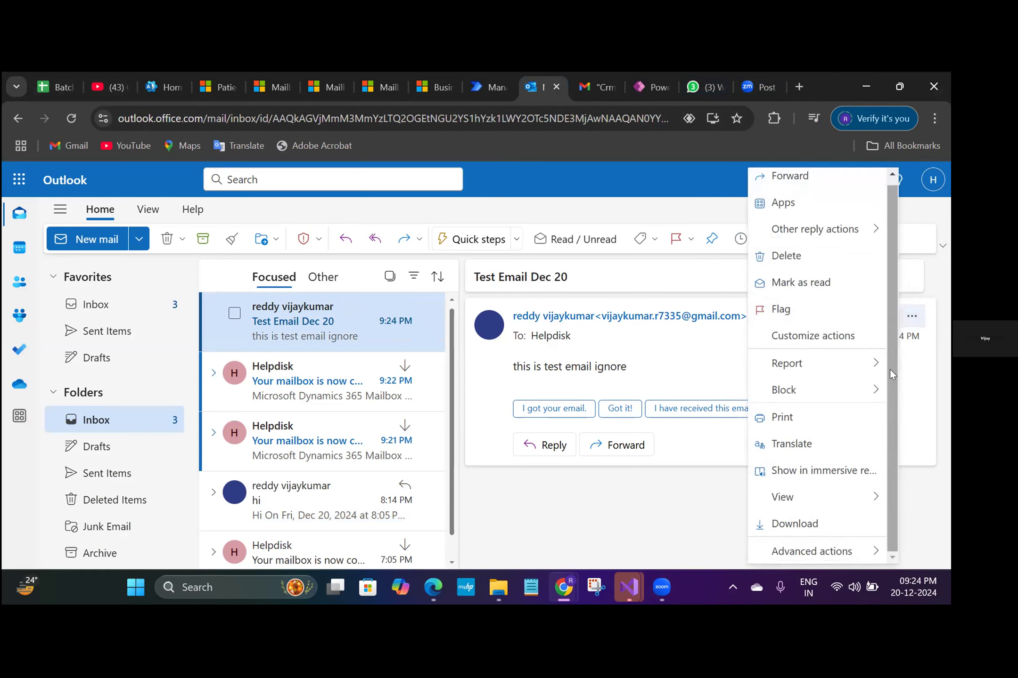
mouse_move(848, 551)
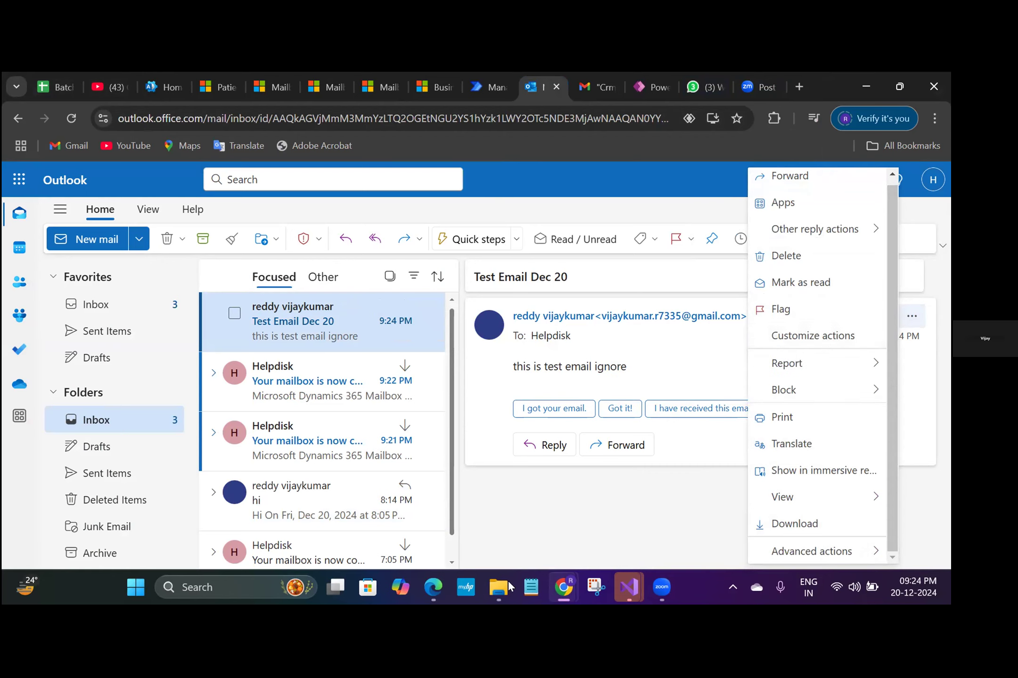
- Return to the Advanced Find email results, refresh them and widen the Subject column
mouse_move(562, 595)
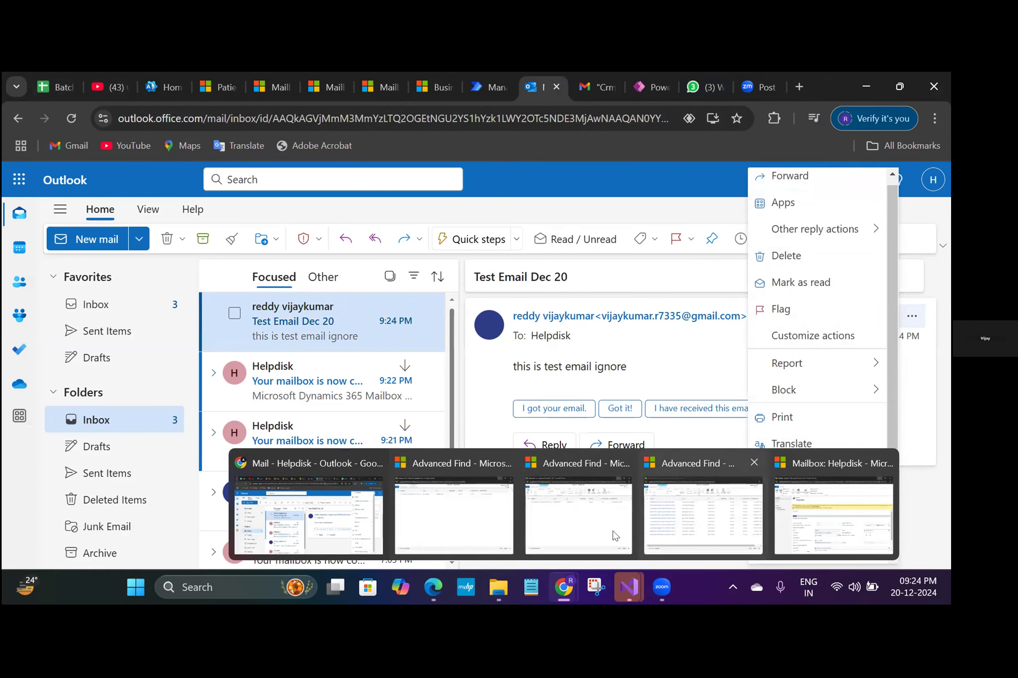
left_click(573, 518)
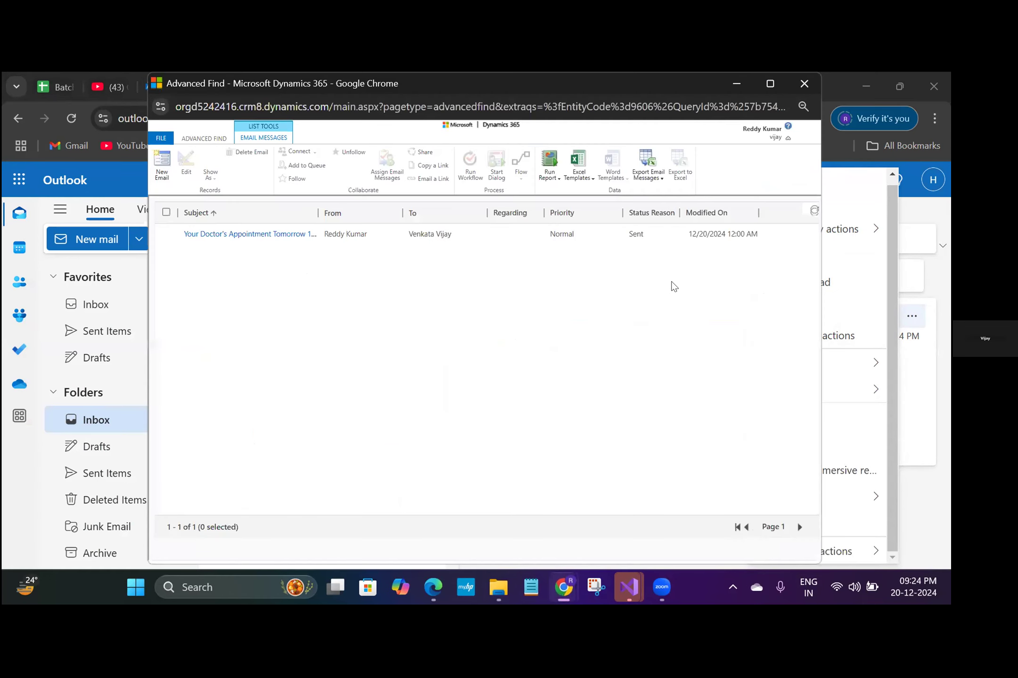
left_click(811, 212)
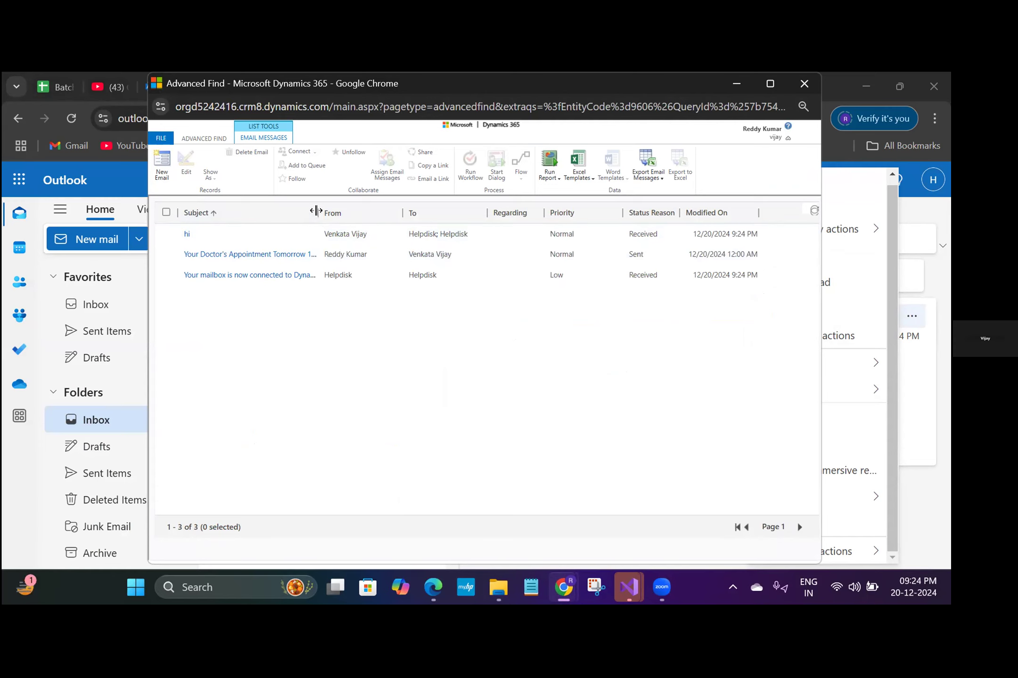
left_click_drag(315, 210, 380, 212)
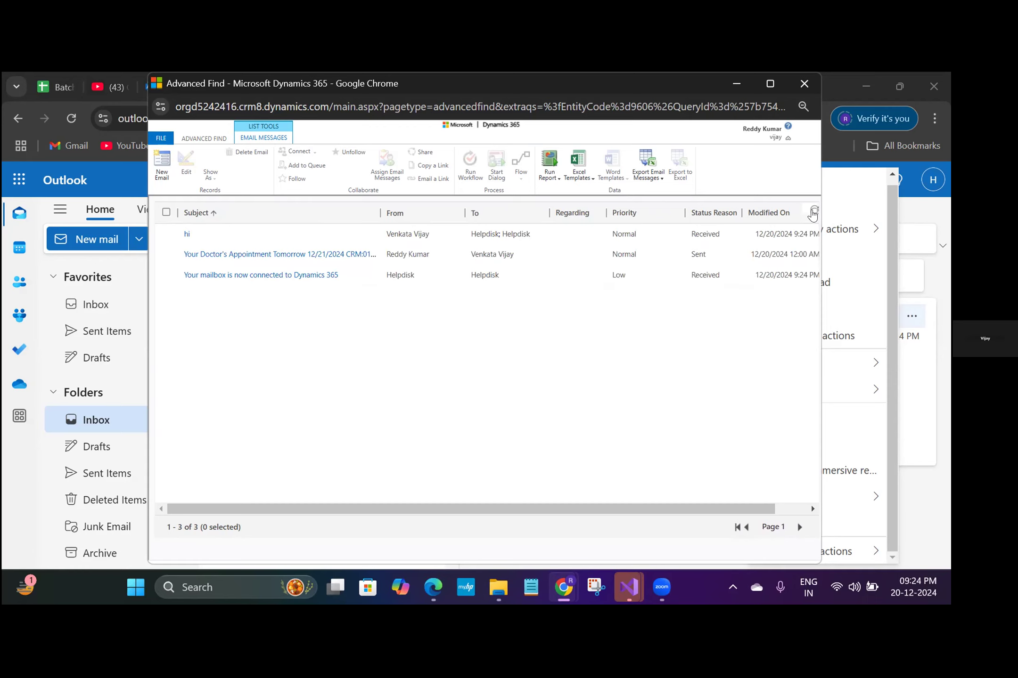
- Refresh the email results again to check for the test email and maximize the Advanced Find window
left_click(813, 211)
left_click(813, 211)
left_click(812, 212)
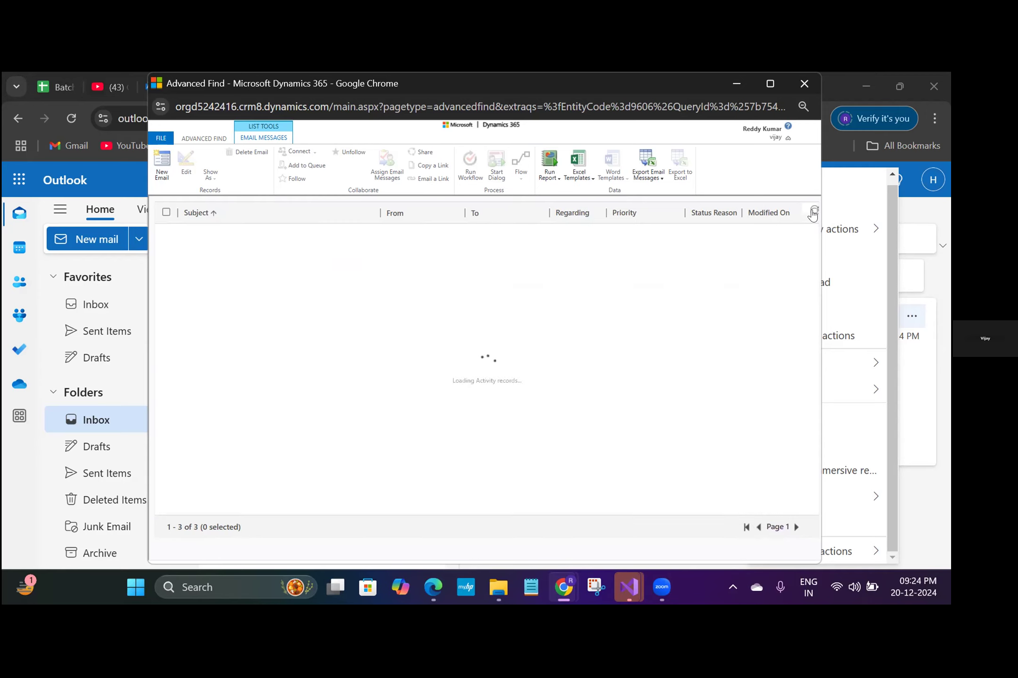
left_click(770, 85)
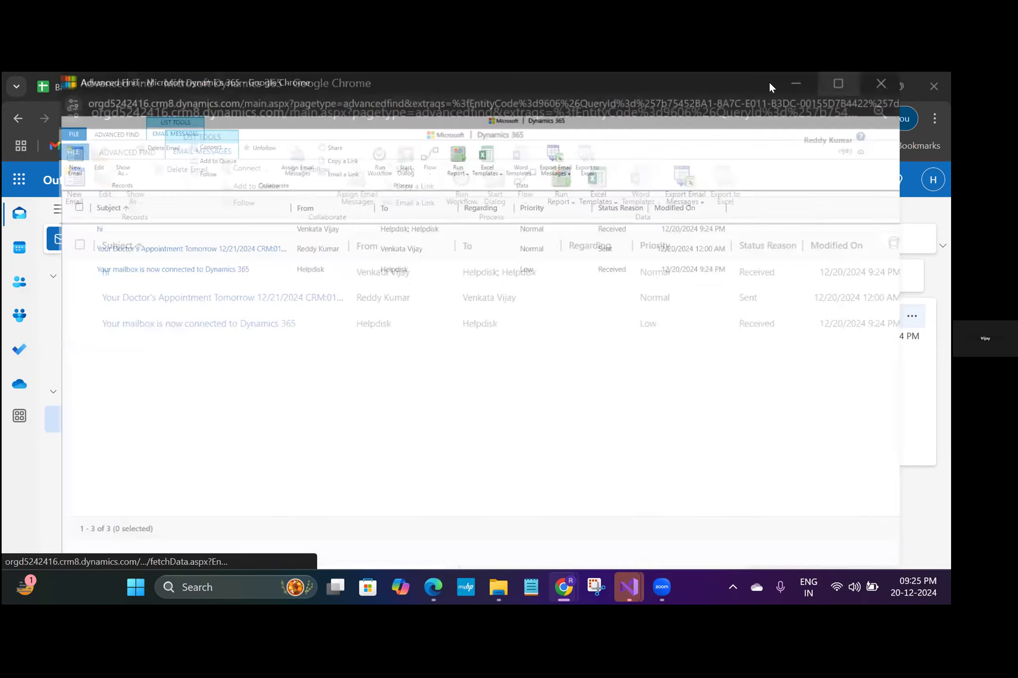
- Sort the Advanced Find email results by Modified On, newest first, and refresh them to check for the test email
left_click(656, 212)
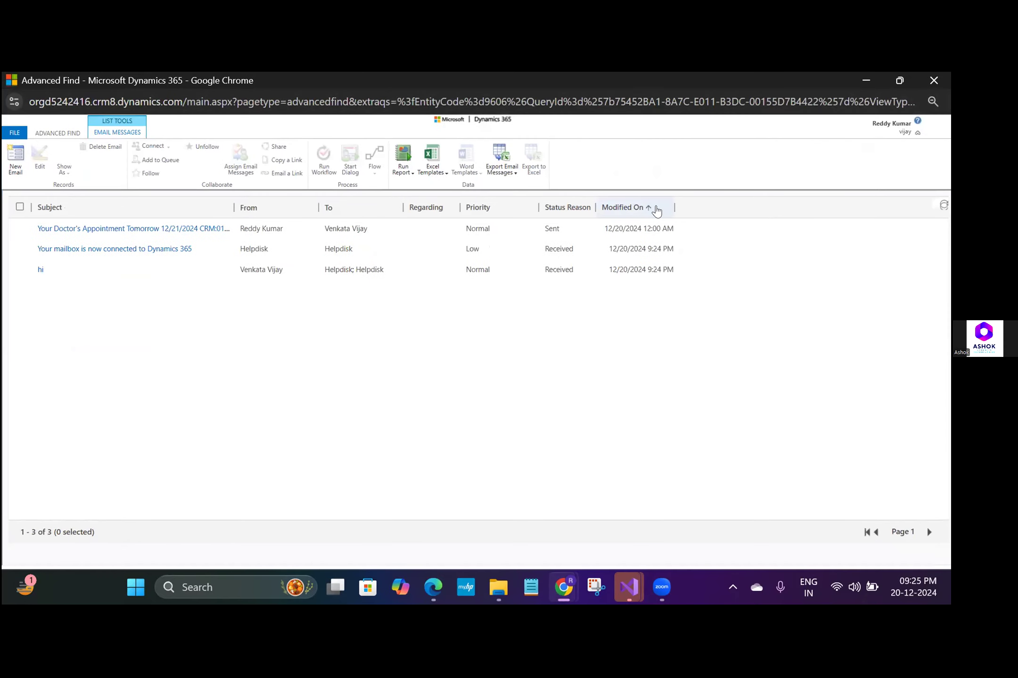
left_click(656, 209)
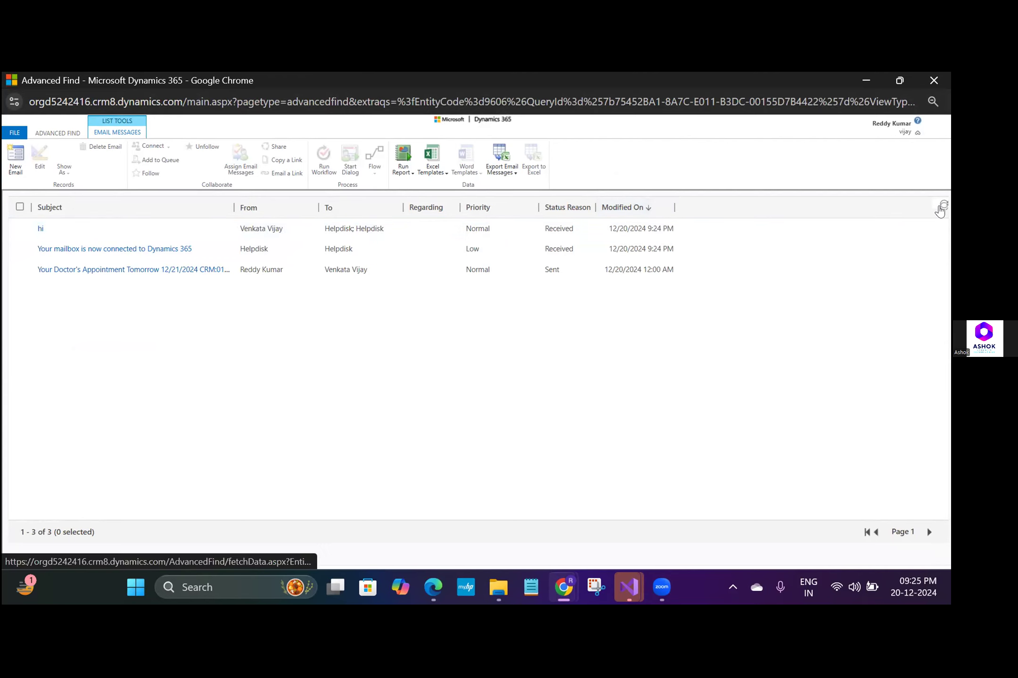
left_click(942, 207)
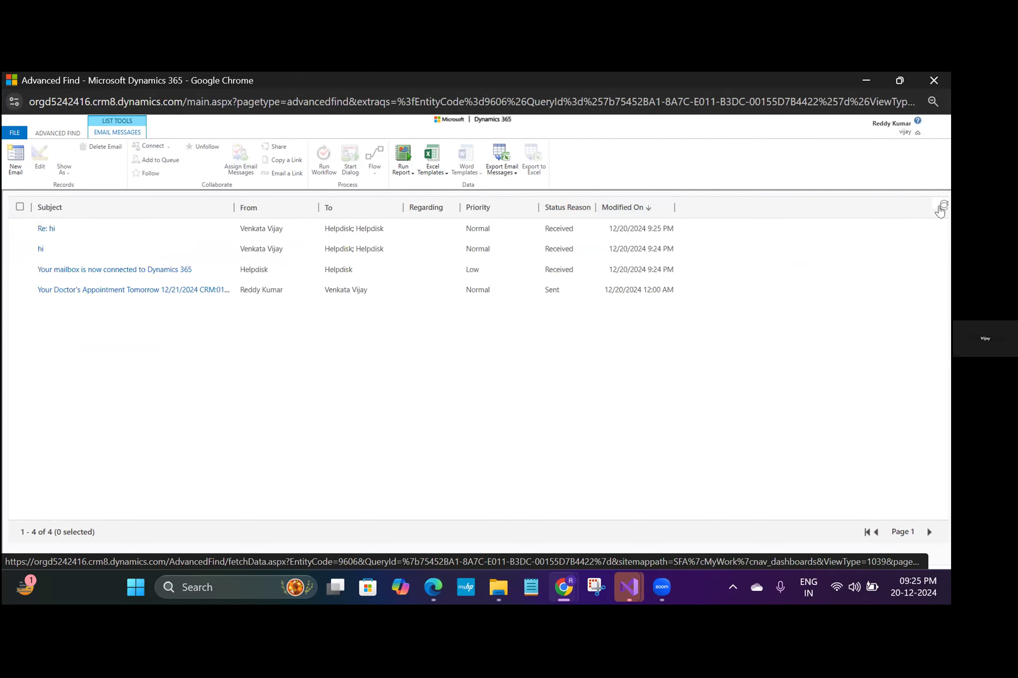
left_click(939, 210)
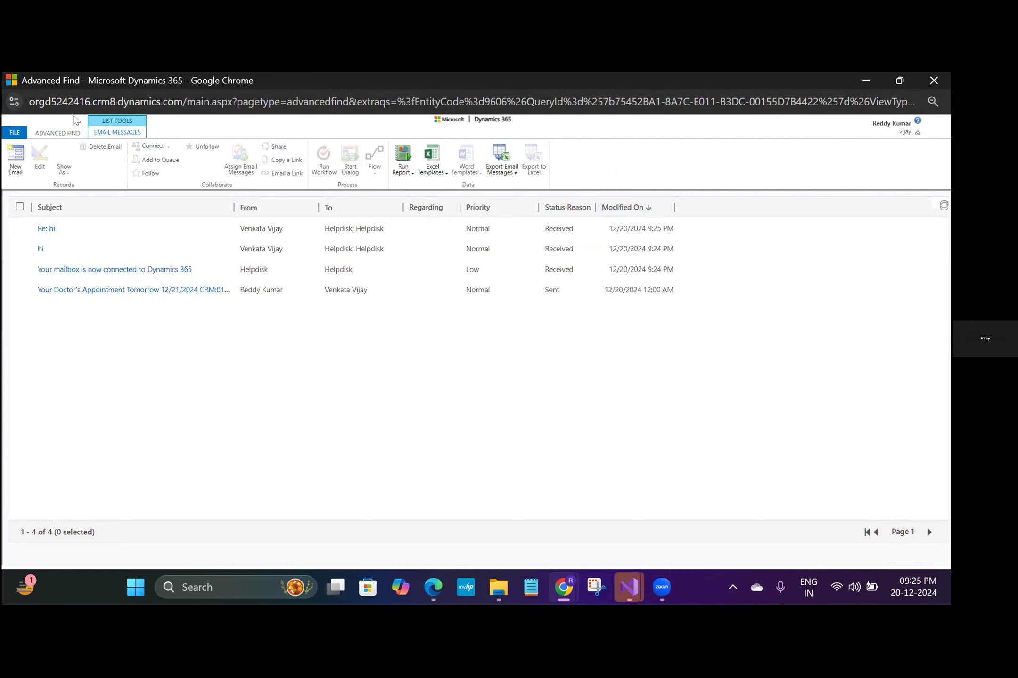
- Rerun the query for email messages created today and sort the results by newest Modified On
left_click(65, 135)
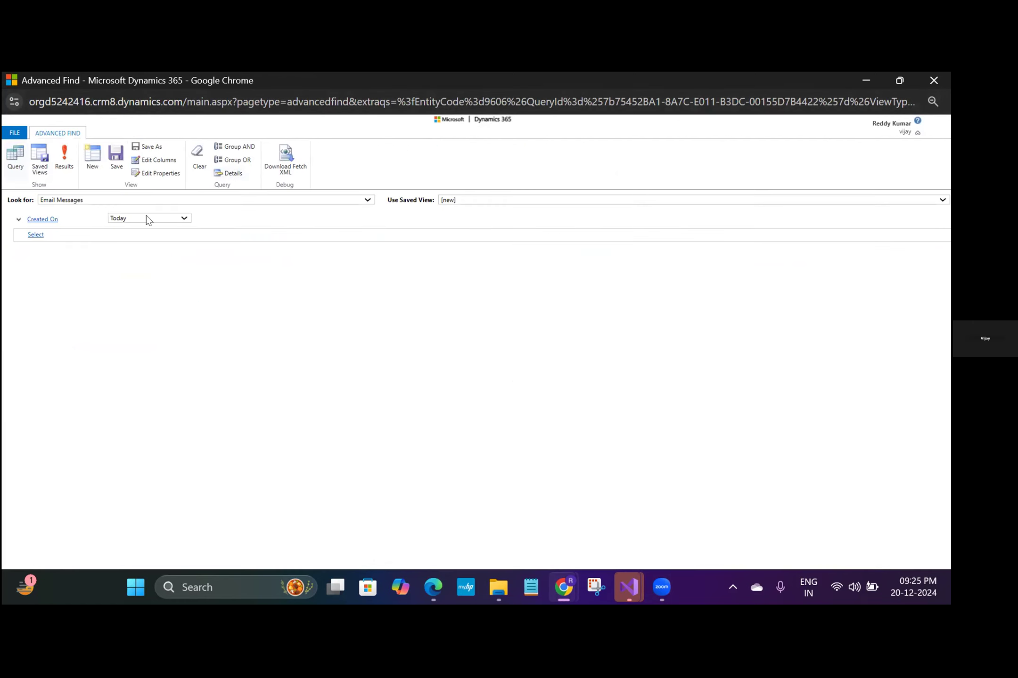
left_click(66, 163)
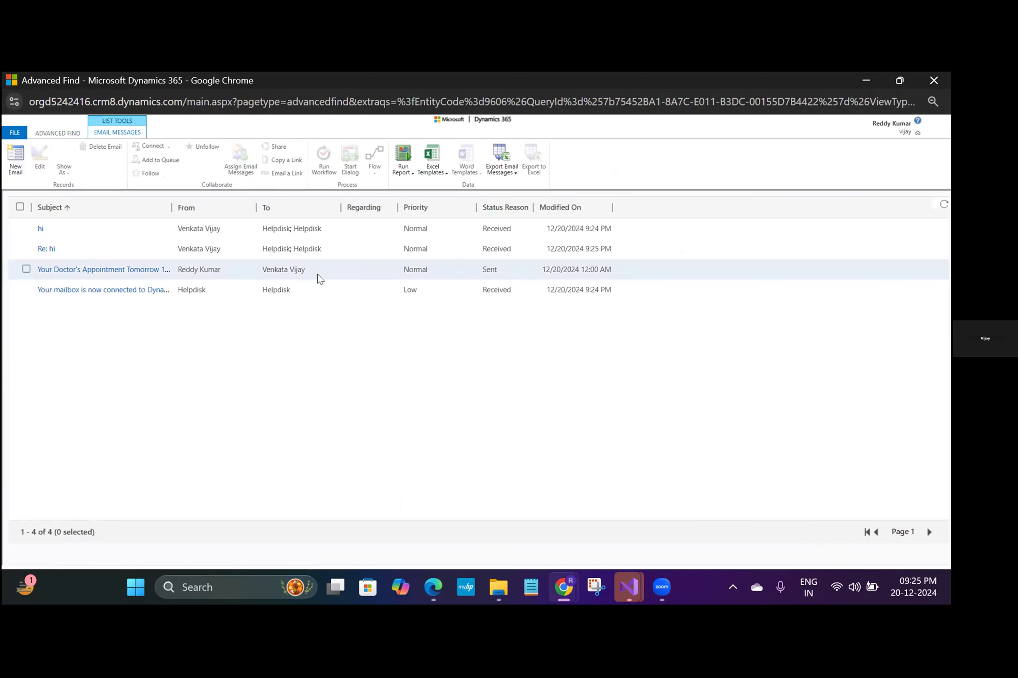
left_click(579, 213)
left_click(580, 211)
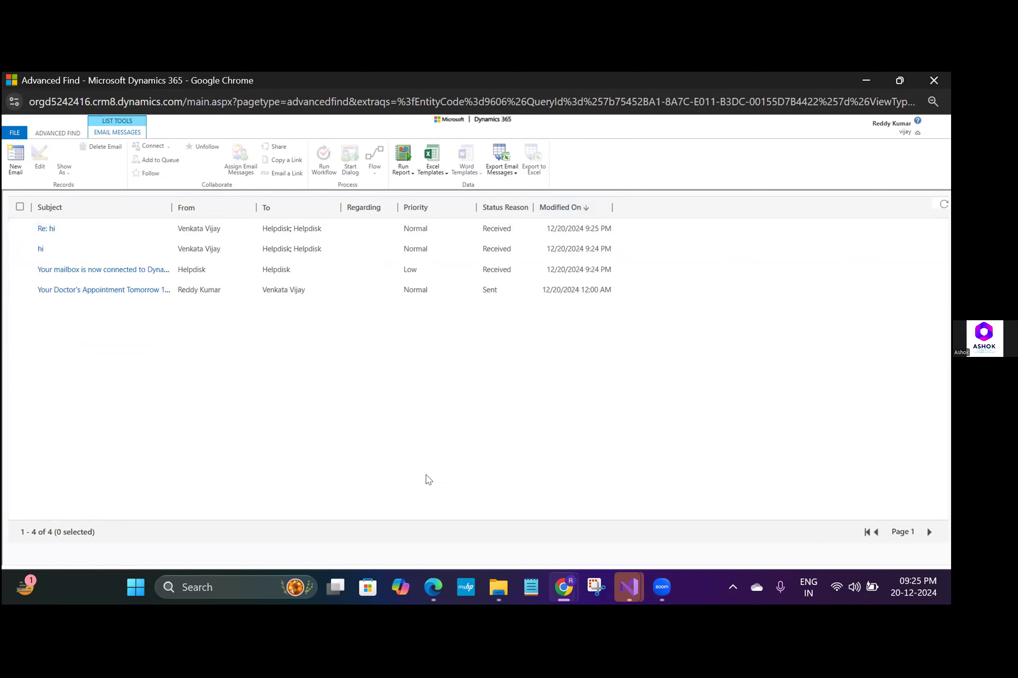
- Switch to the Helpdisk mailbox record in Customer Service admin center, return to its queue and refresh the queue items
mouse_move(560, 587)
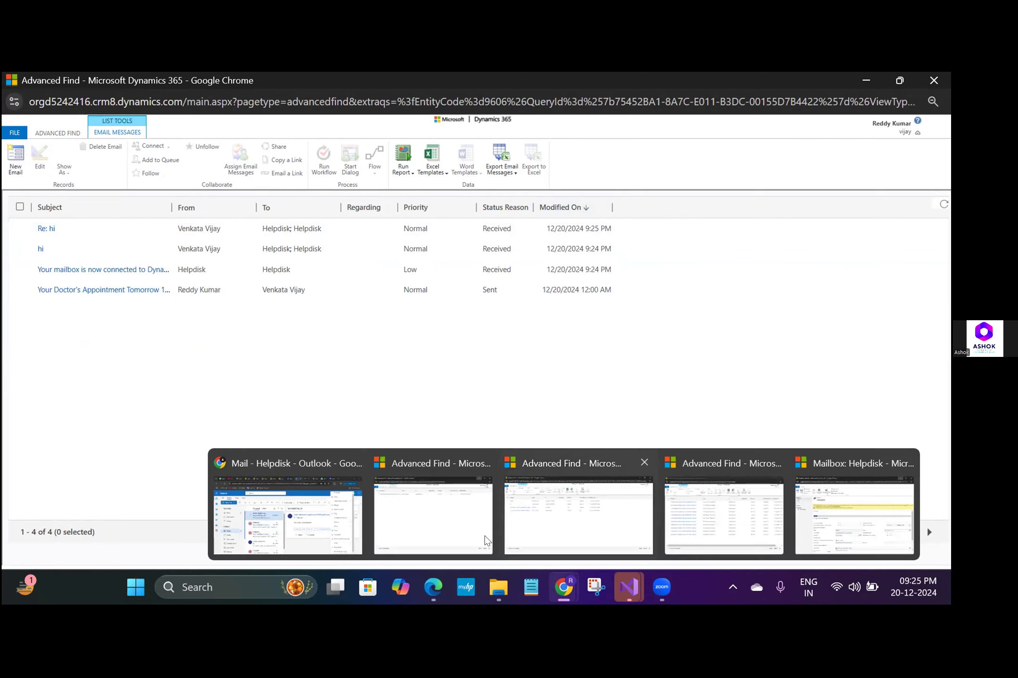
left_click(318, 521)
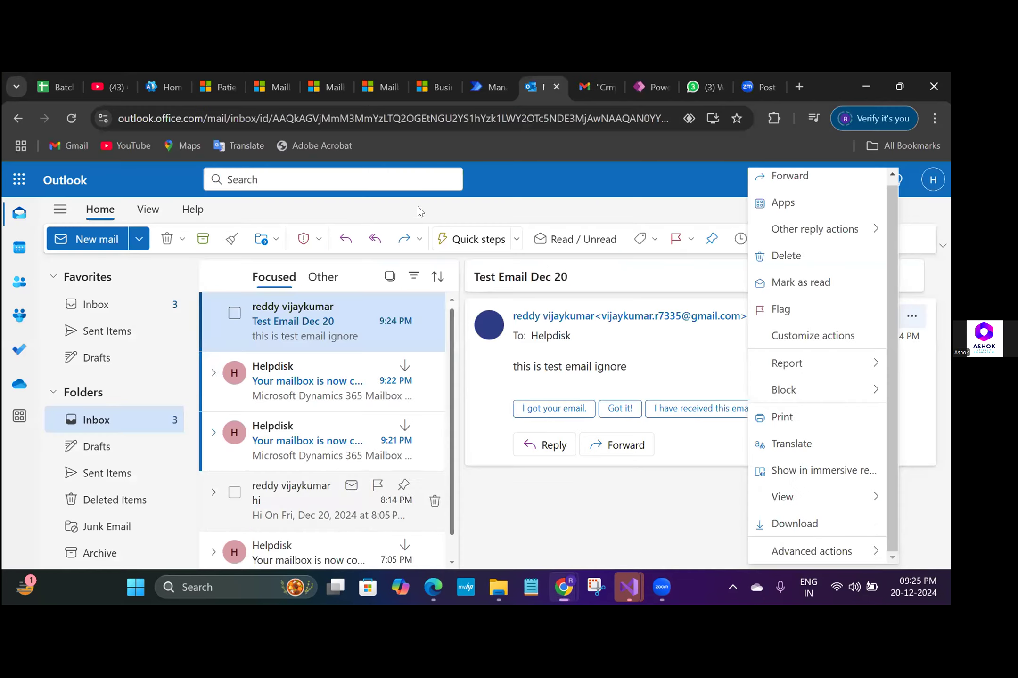
left_click(376, 86)
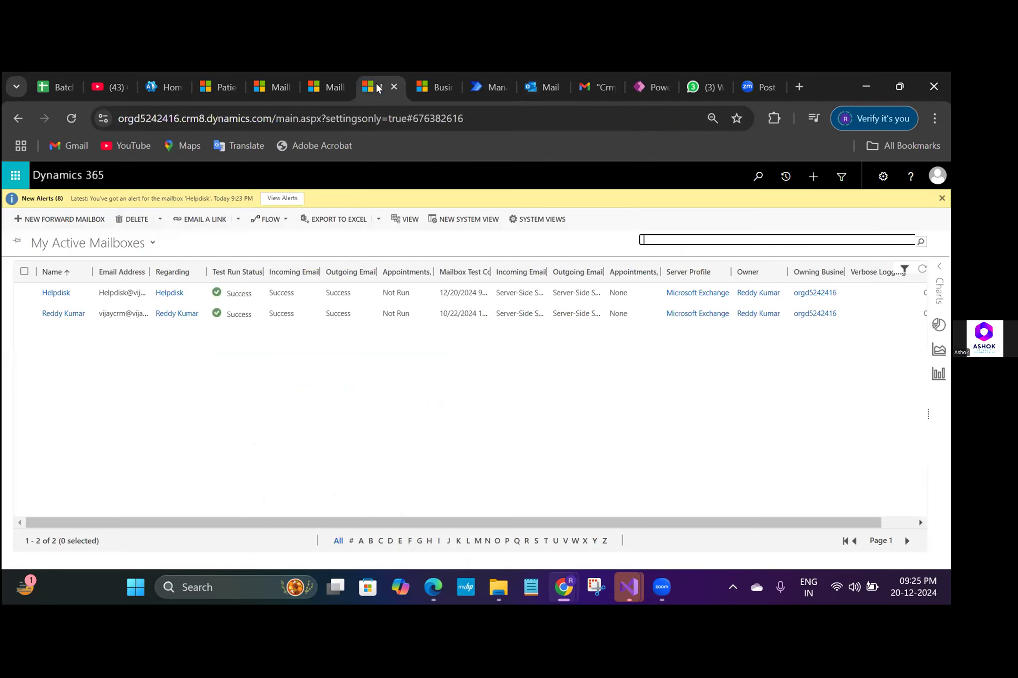
left_click(272, 80)
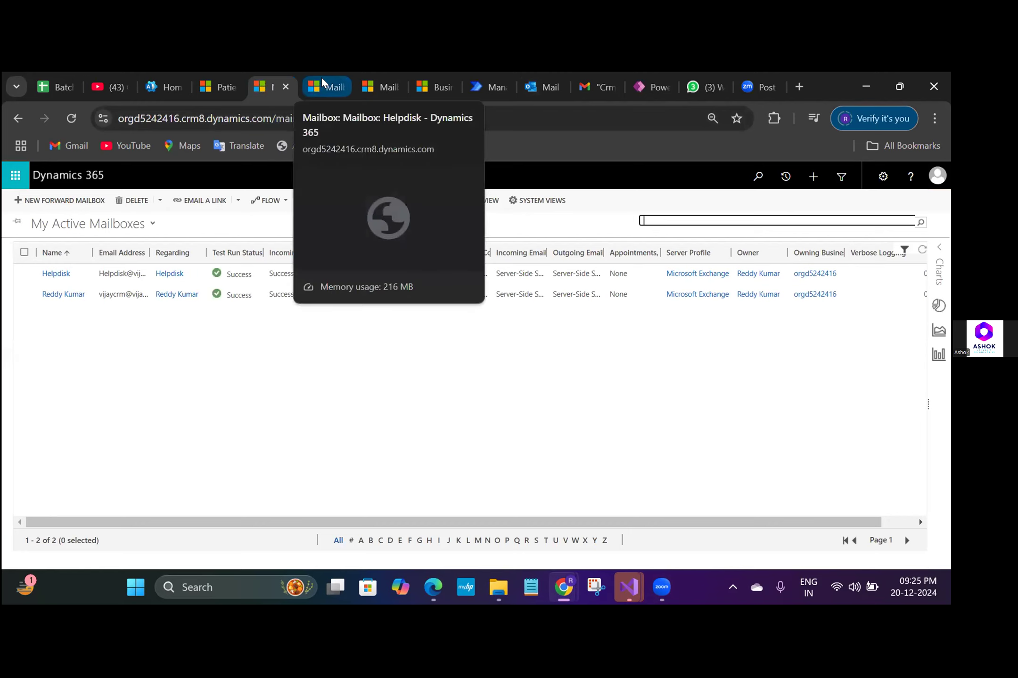
left_click(322, 78)
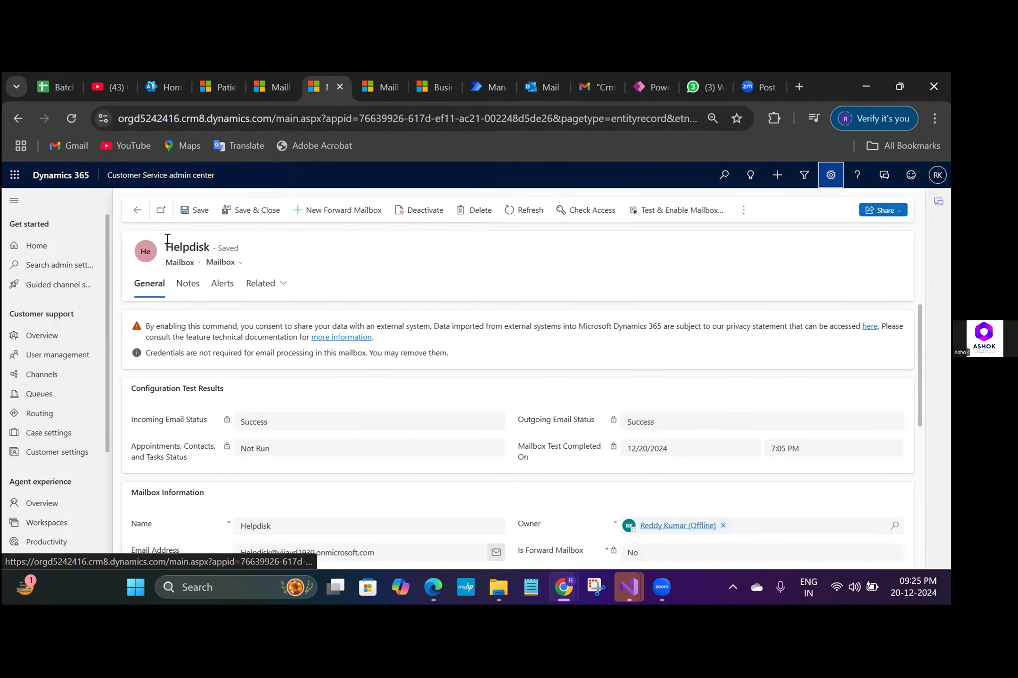
left_click(134, 212)
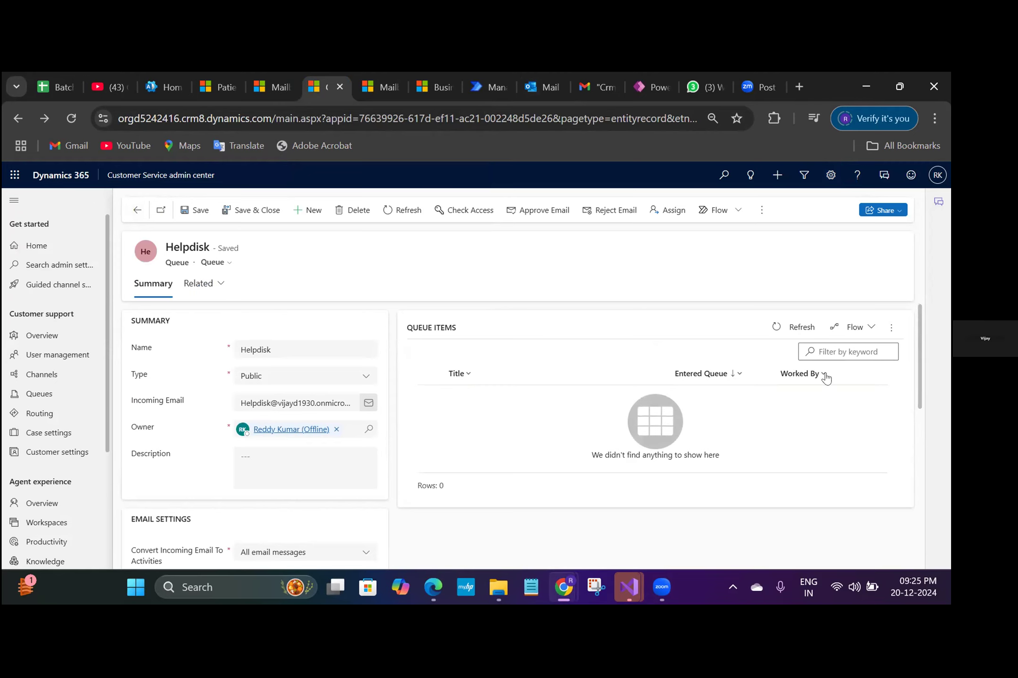
left_click(783, 334)
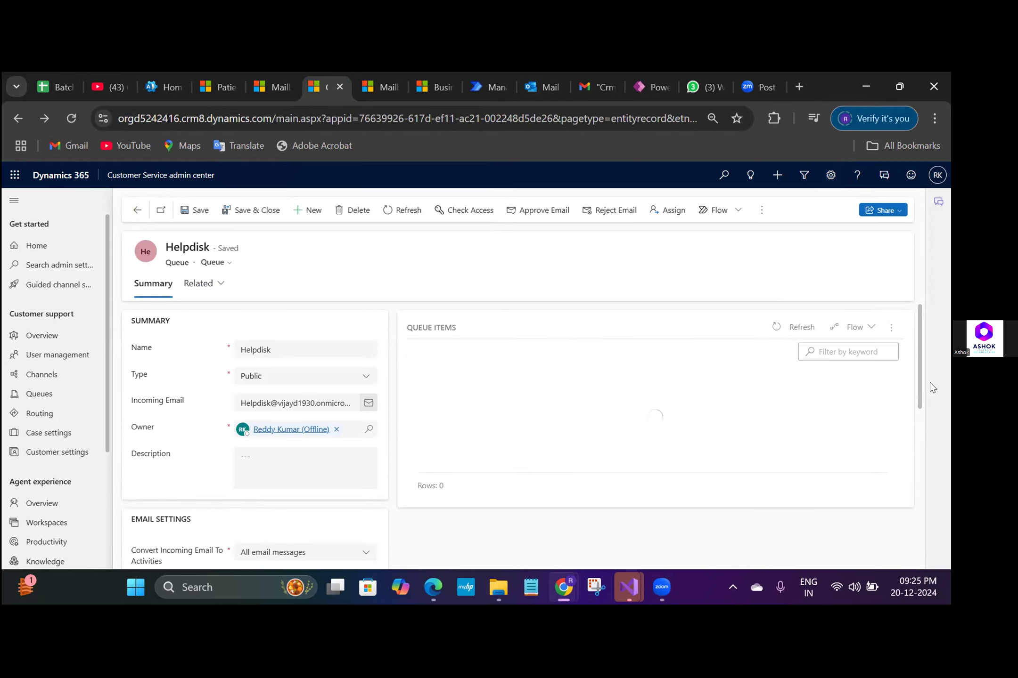
- Open the queue's Auto Create case_helpdisk record creation rule and examine its activity monitor for the processed emails
left_click_drag(921, 329, 914, 420)
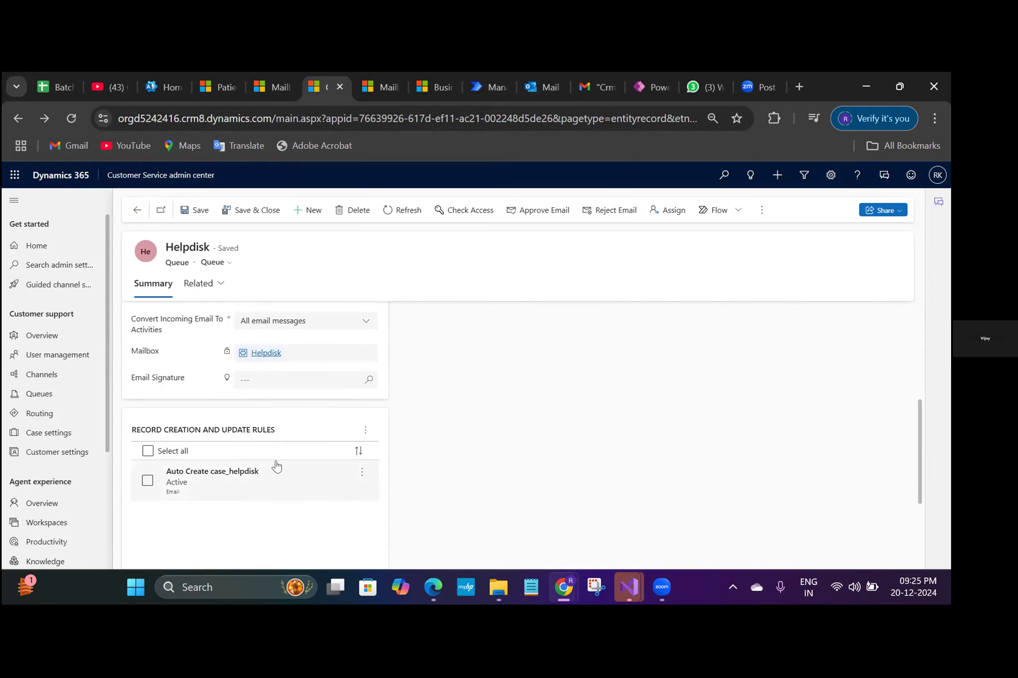
left_click(238, 483)
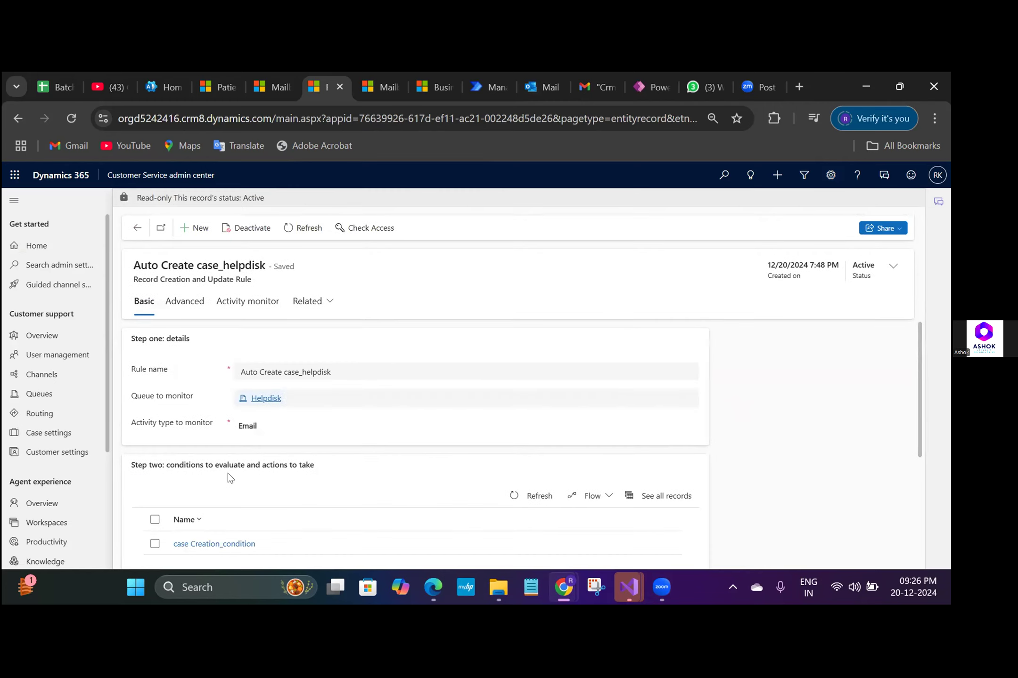
left_click(247, 306)
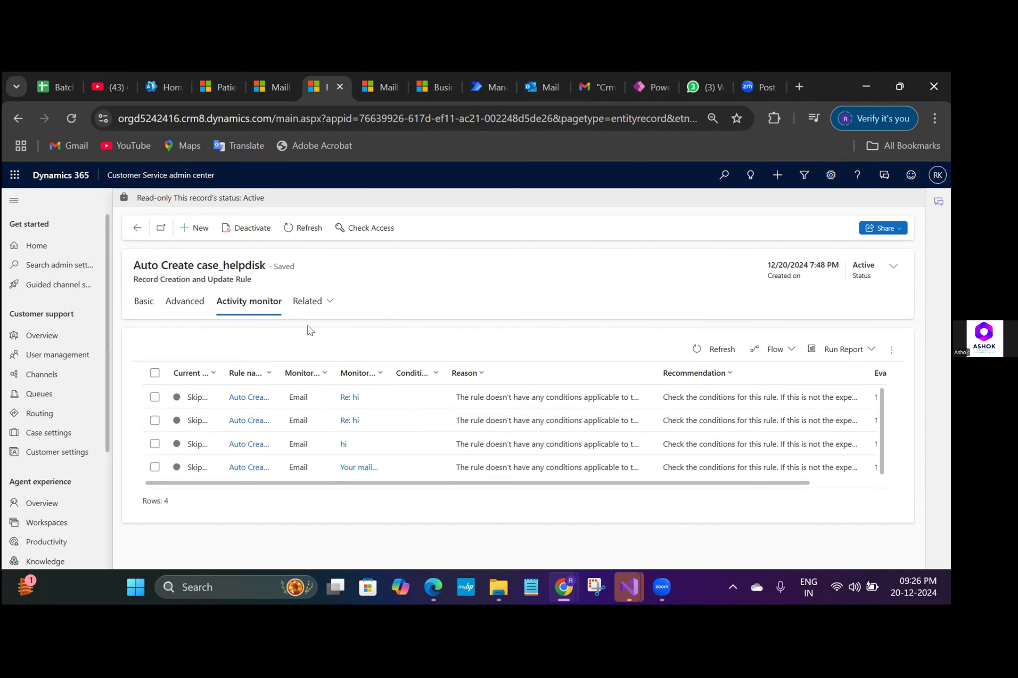
- Open the rule's case Creation_condition, examine its recipient and sender criteria, and close it
left_click(142, 304)
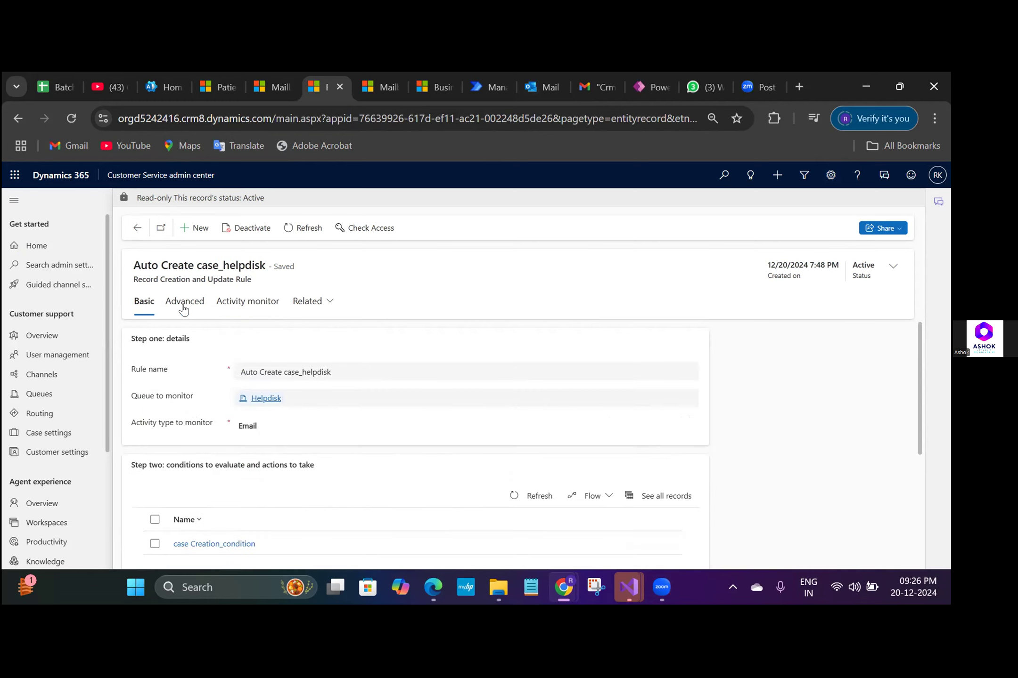
left_click(219, 546)
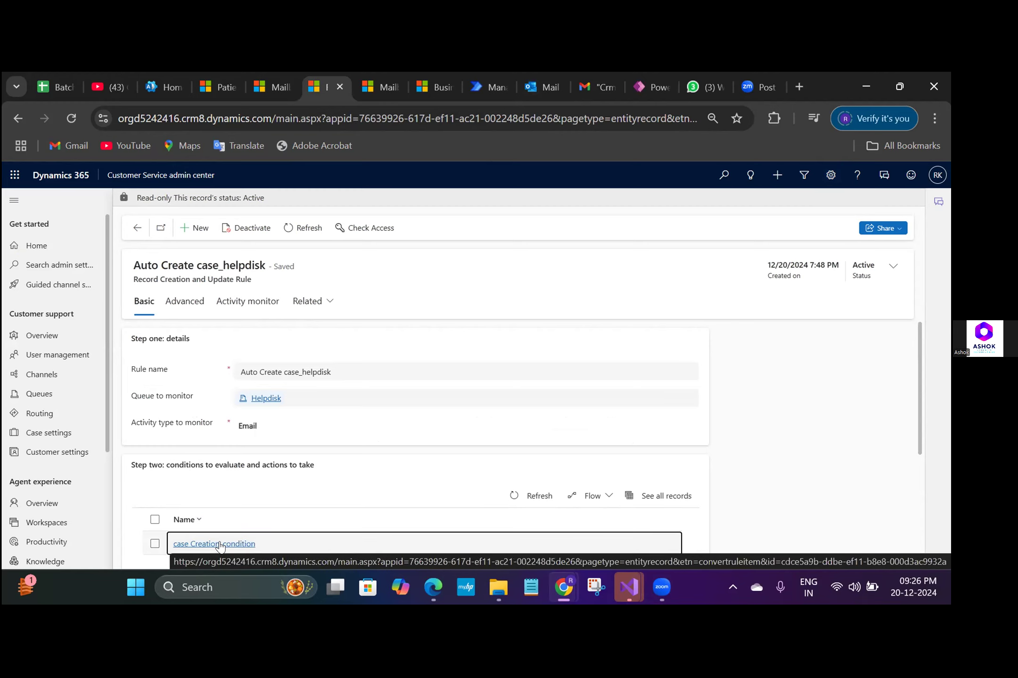
left_click(220, 544)
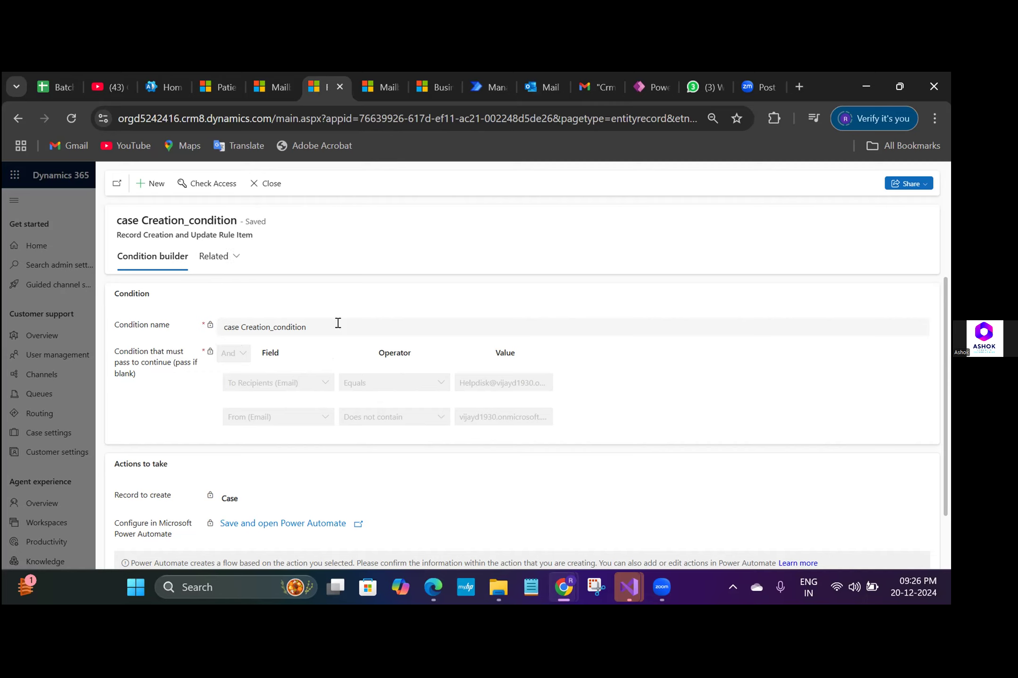
left_click_drag(456, 382, 554, 382)
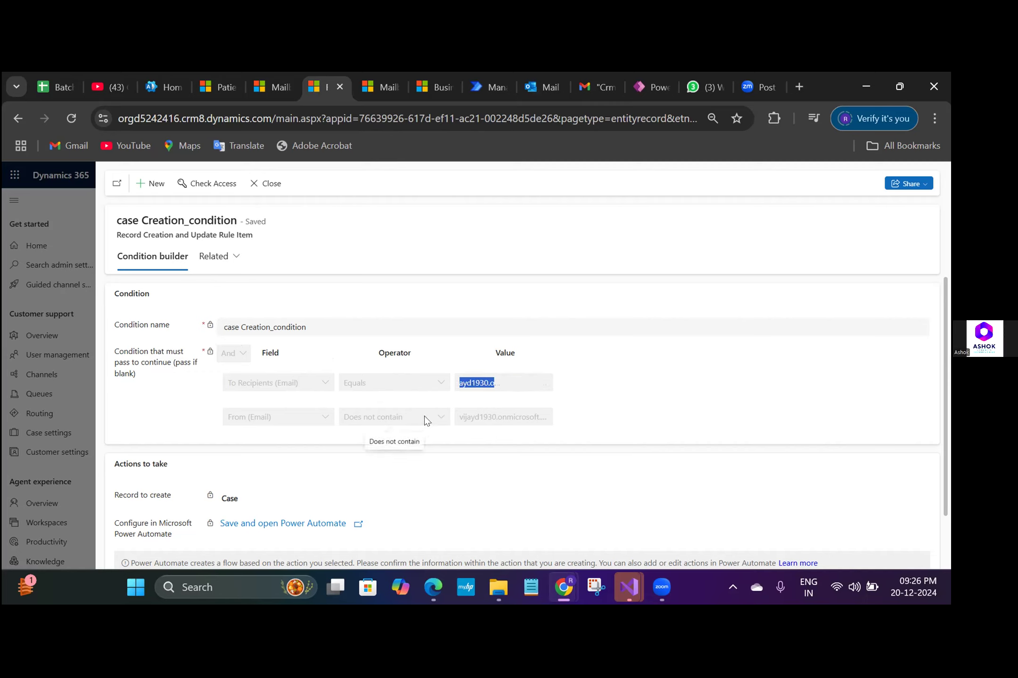
left_click(260, 186)
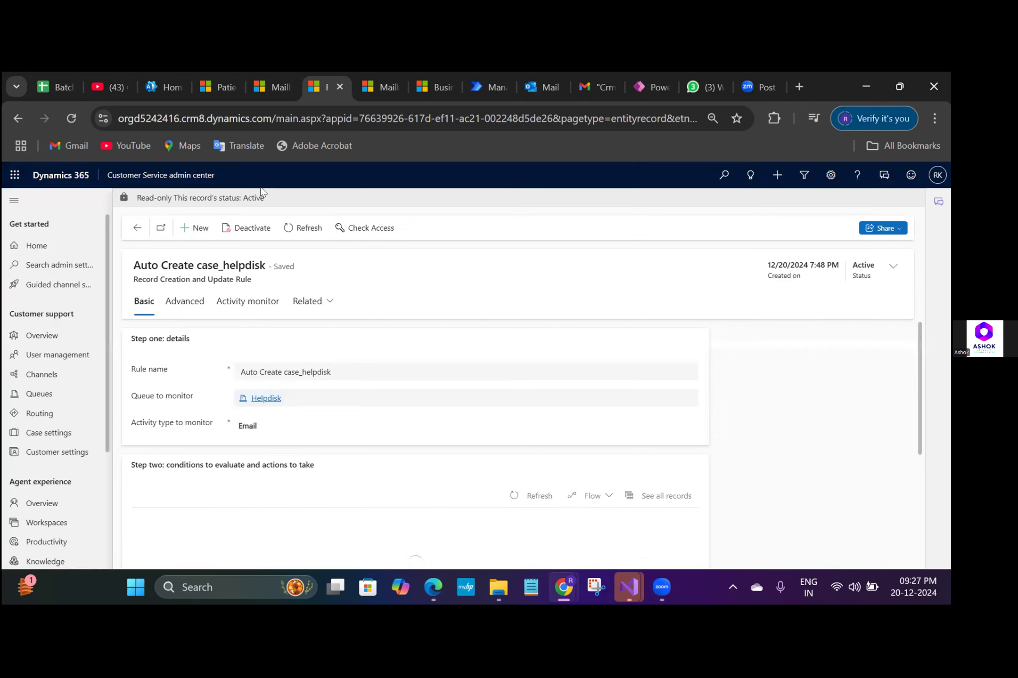
- Deactivate the Auto Create case_helpdisk rule and return to the Helpdisk queue
left_click(256, 225)
left_click(540, 412)
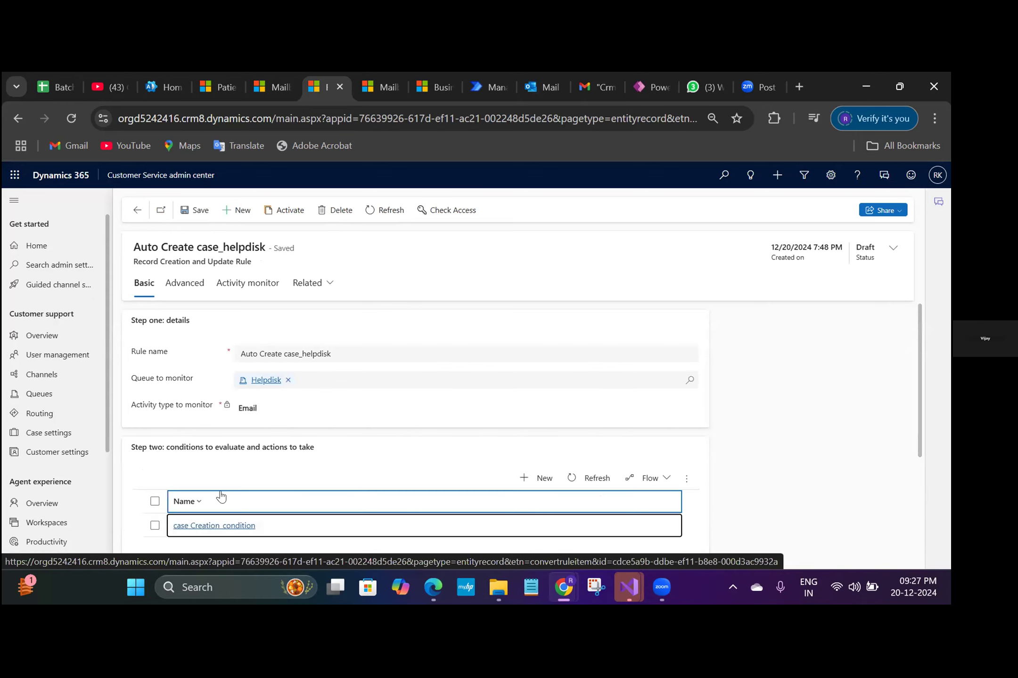
left_click(137, 210)
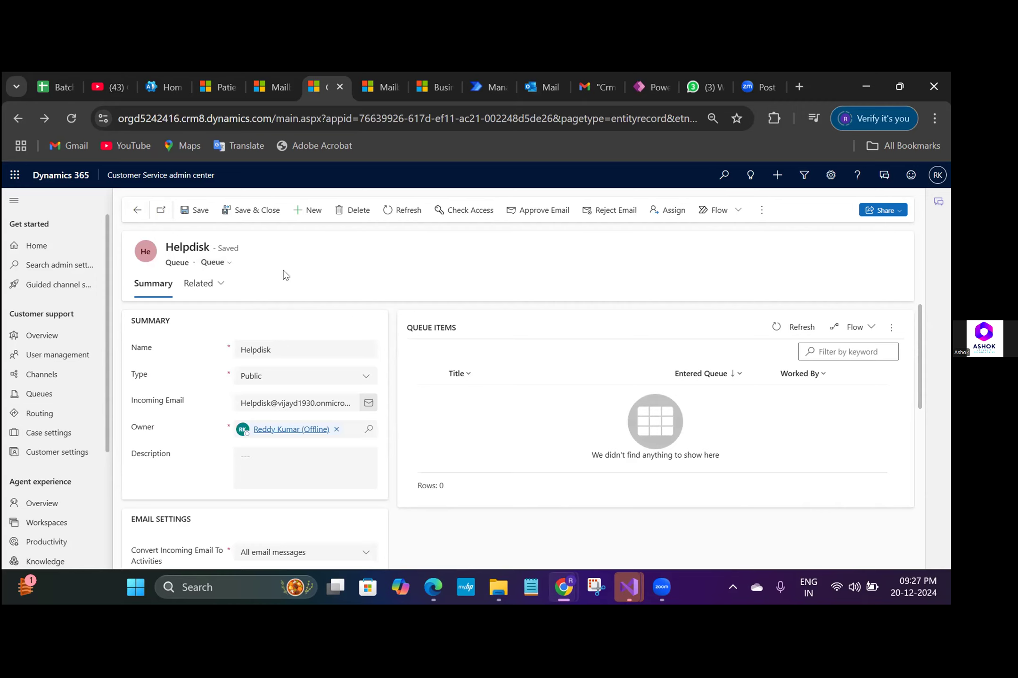
- Check the Helpdisk queue's Incoming Email address and its email settings
left_click(329, 396)
left_click(243, 403, "shift")
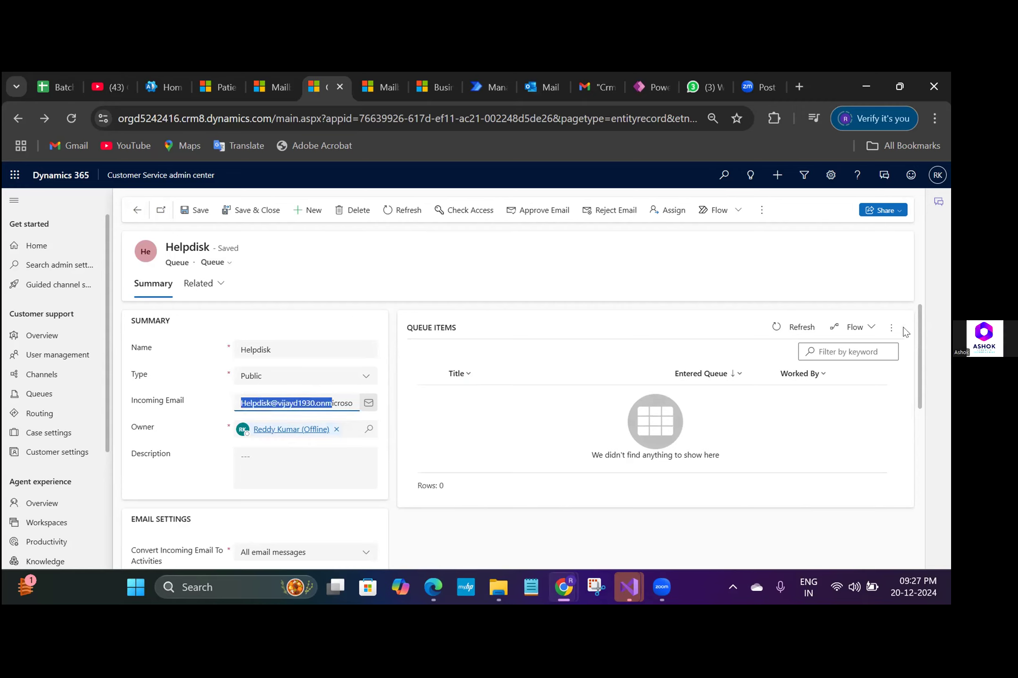
left_click_drag(919, 327, 922, 363)
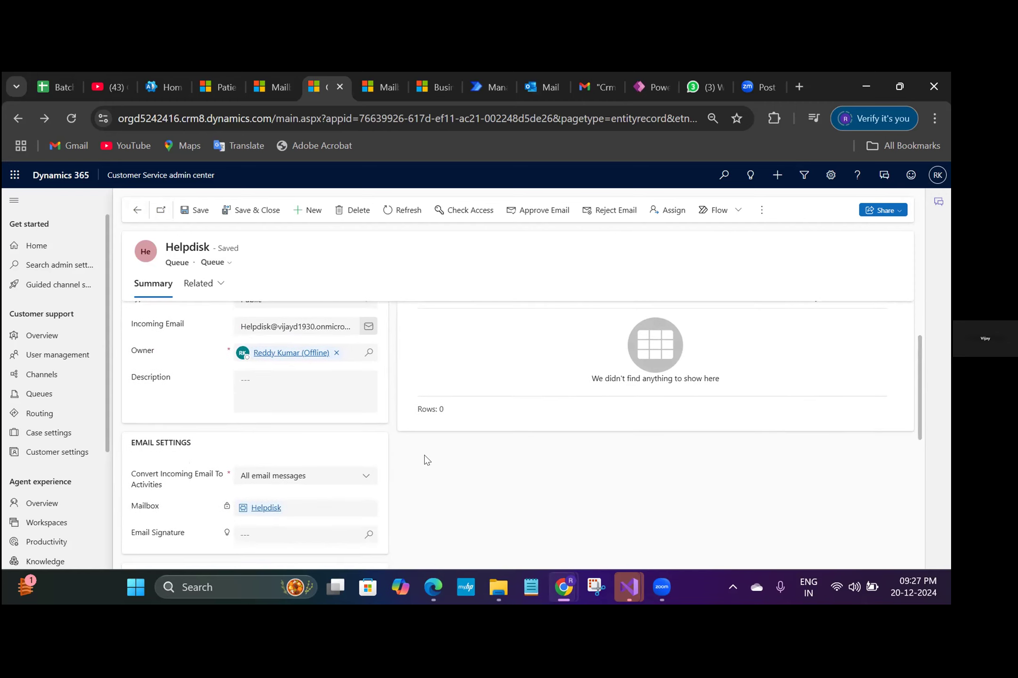
left_click_drag(326, 321, 260, 334)
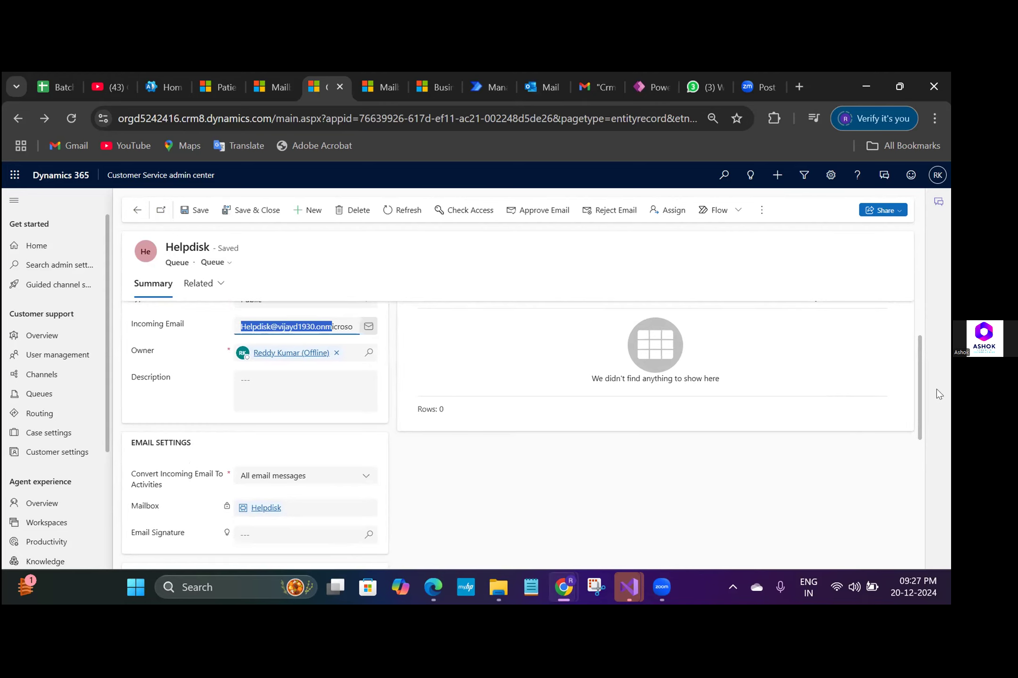
- Reopen the draft Auto Create case_helpdisk rule from the queue and open its case Creation_condition for editing
left_click(920, 361)
scroll(921, 385, "down", 2)
left_click_drag(923, 406, 922, 407)
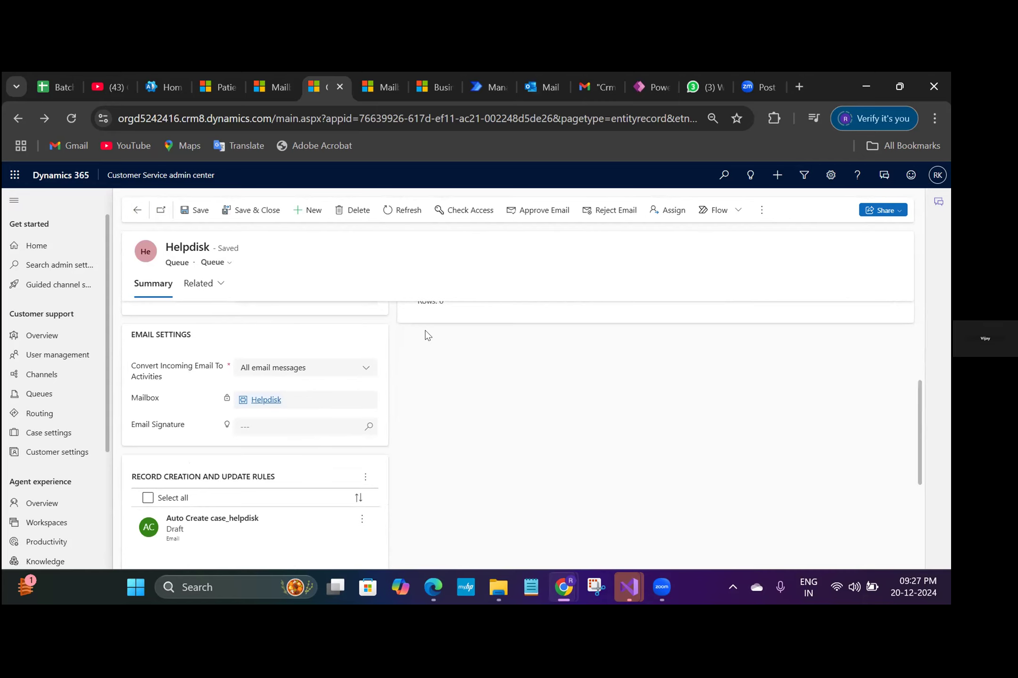
left_click(255, 534)
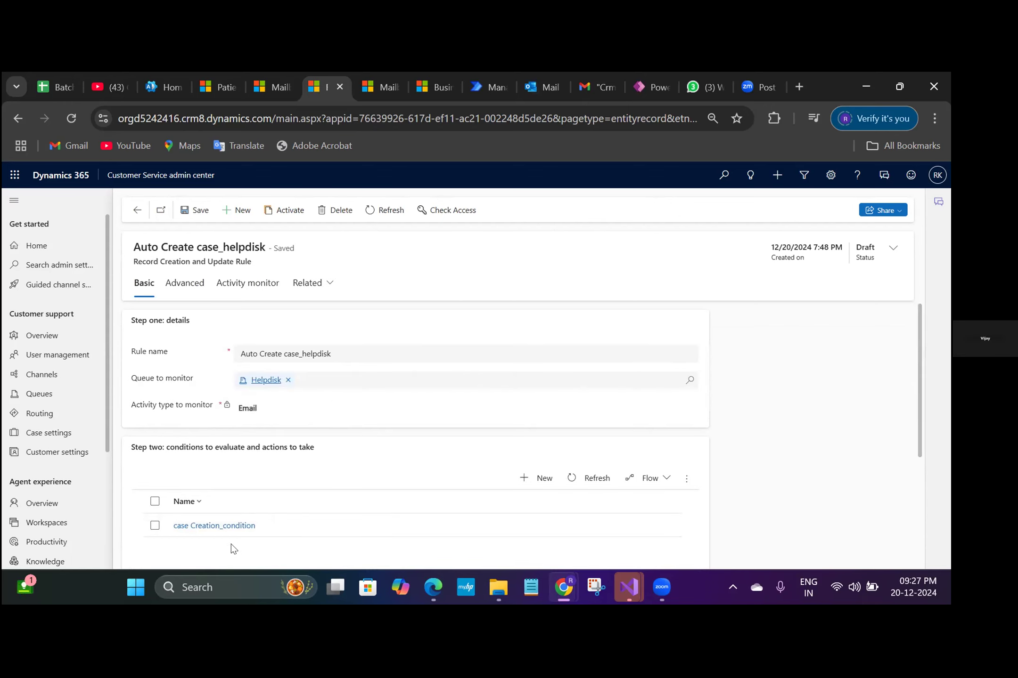
left_click(222, 531)
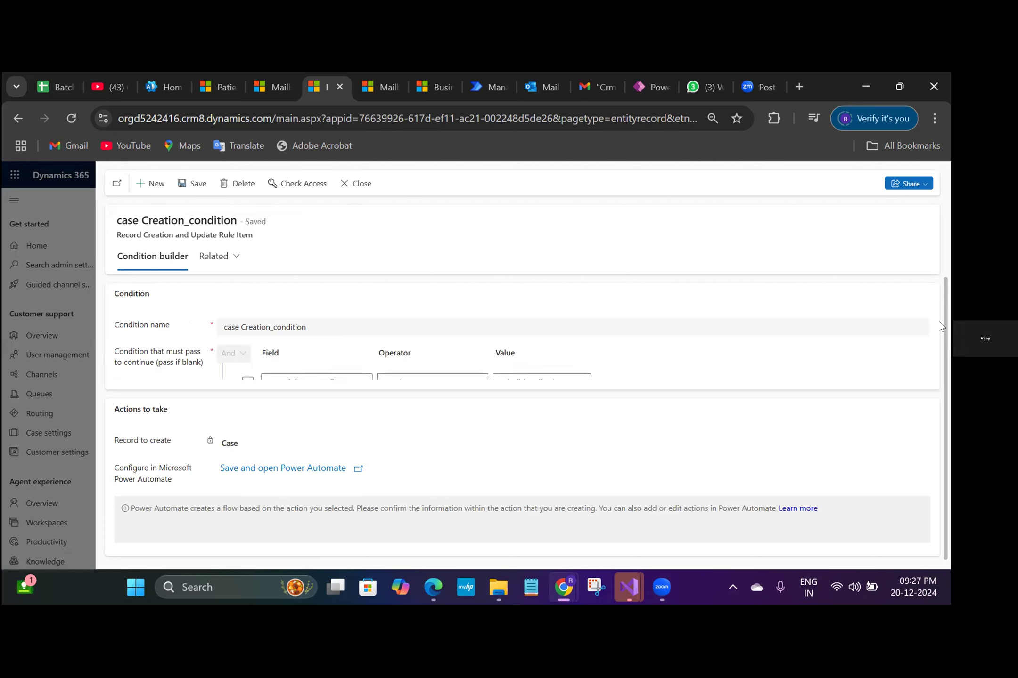
- Delete the To Recipients (Email) criterion from case Creation_condition, then save and close the condition
left_click_drag(939, 322, 939, 349)
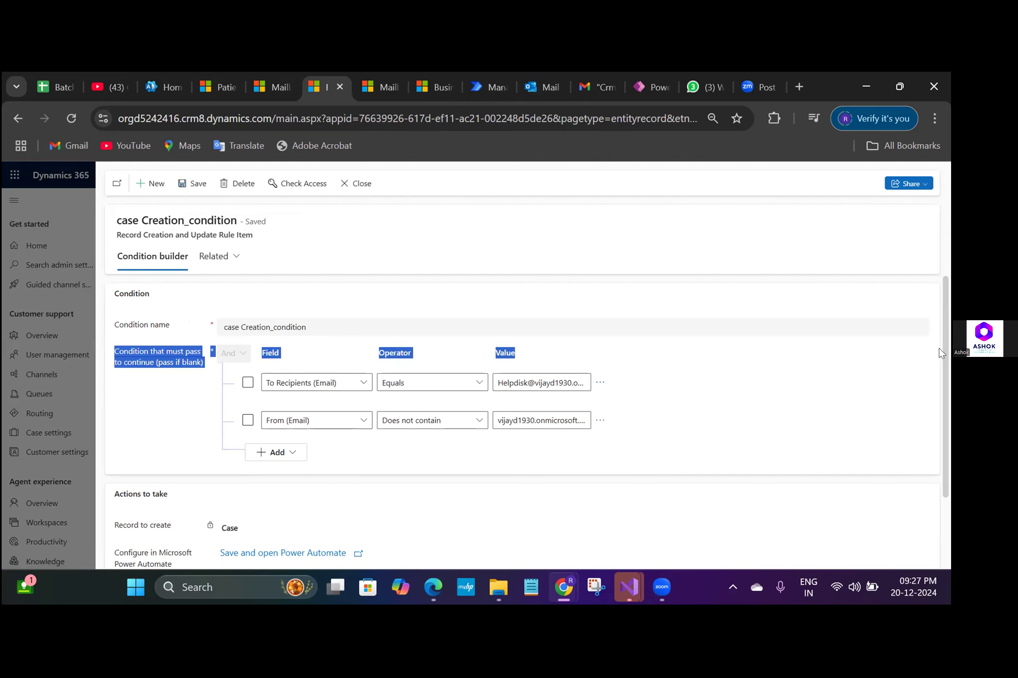
left_click(601, 384)
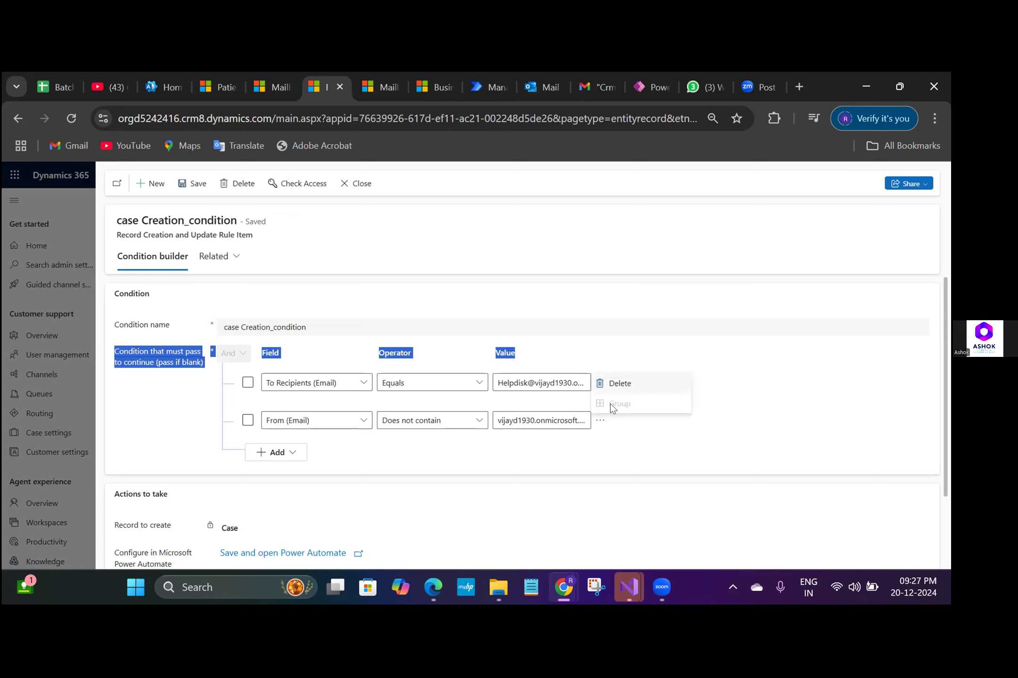
left_click(629, 384)
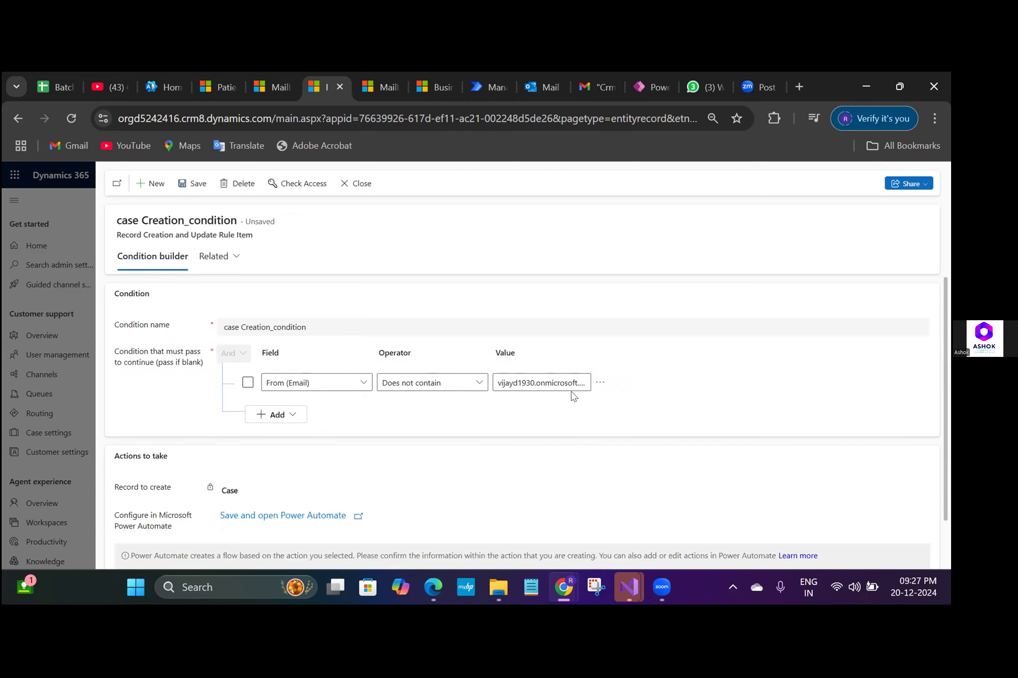
left_click(193, 183)
left_click(346, 183)
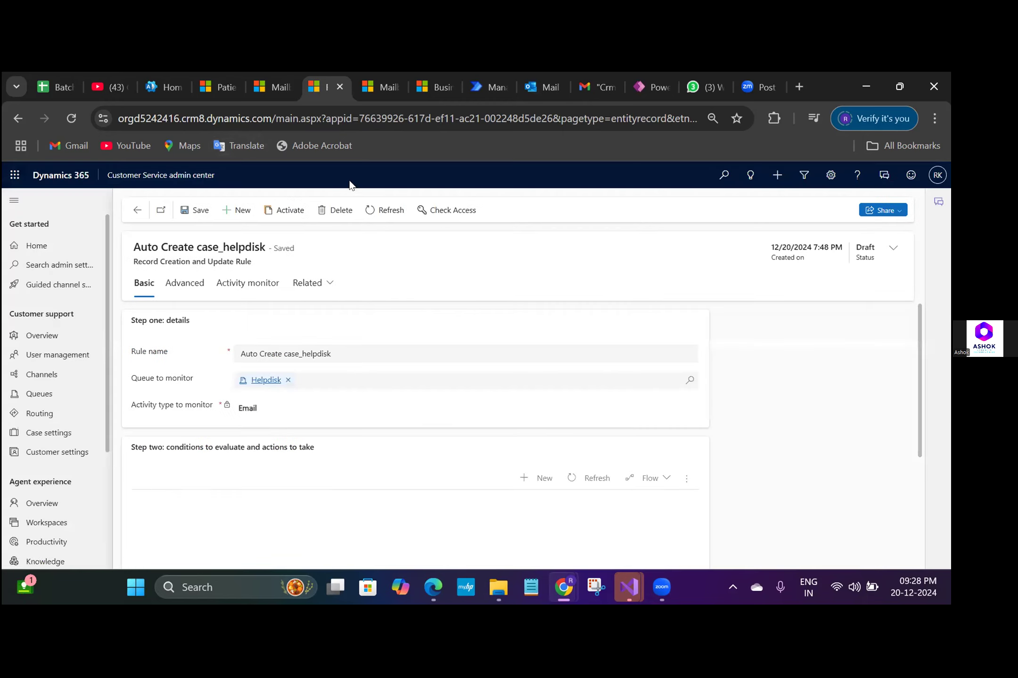
- Activate the Auto Create case_helpdisk rule and return to the Helpdisk queue
left_click(289, 216)
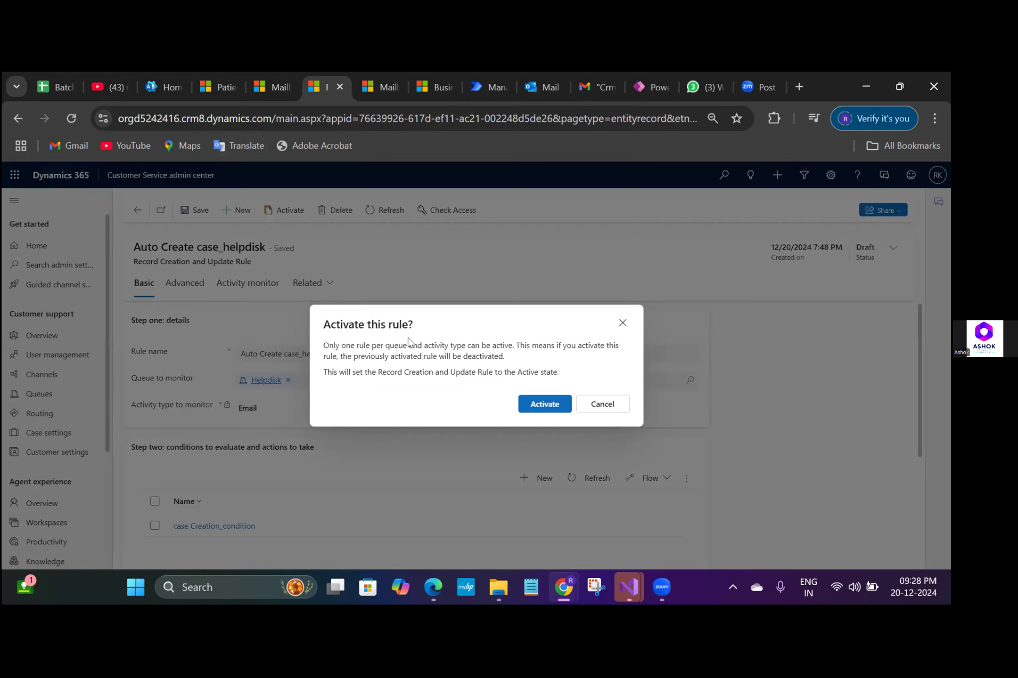
left_click(536, 405)
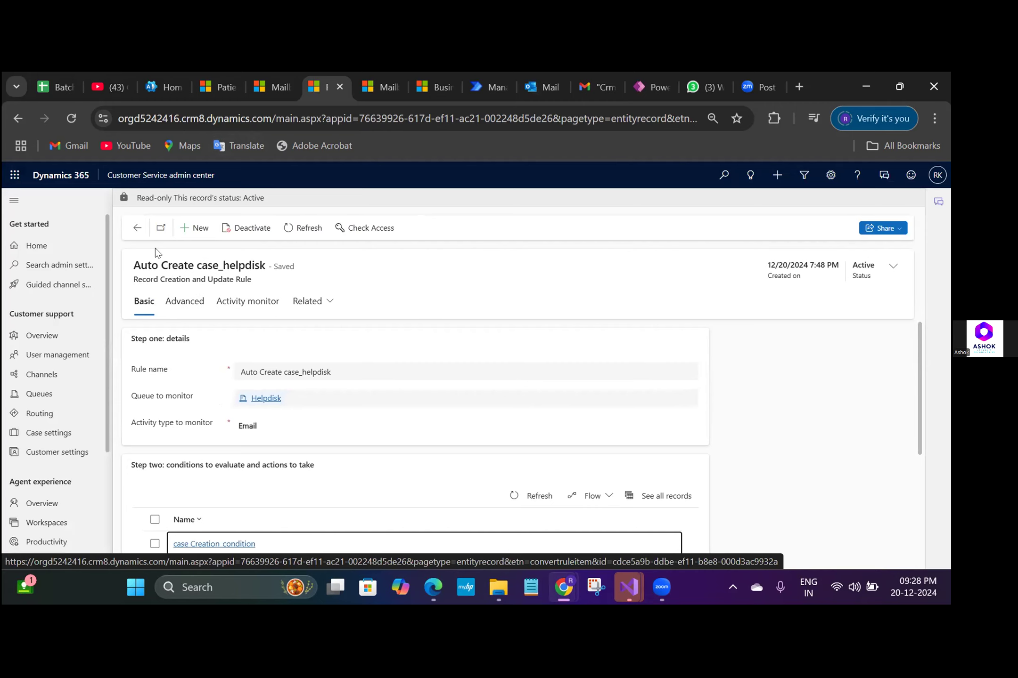
left_click(137, 228)
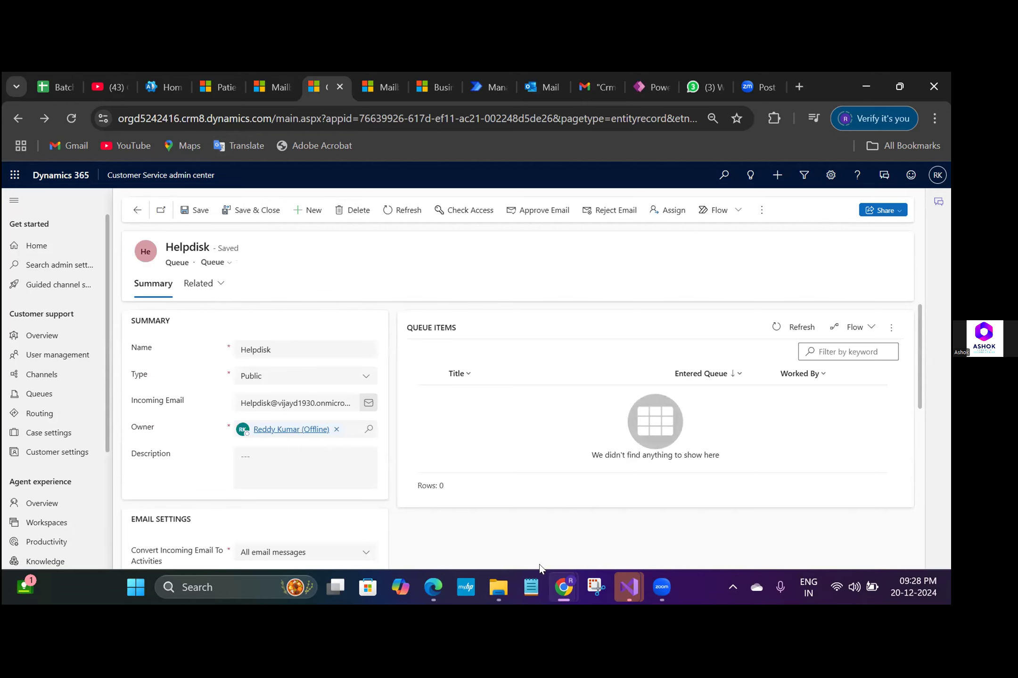
- Refresh the Advanced Find list of email messages sorted by Modified On to check for recently received Helpdisk emails
mouse_move(564, 589)
left_click(554, 535)
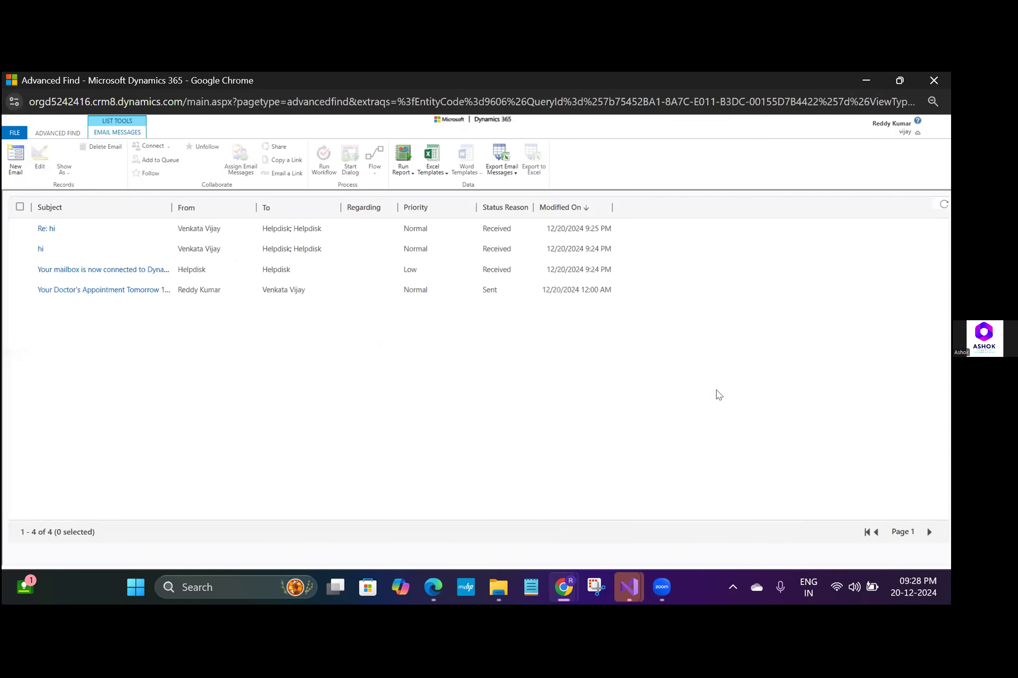
left_click(942, 206)
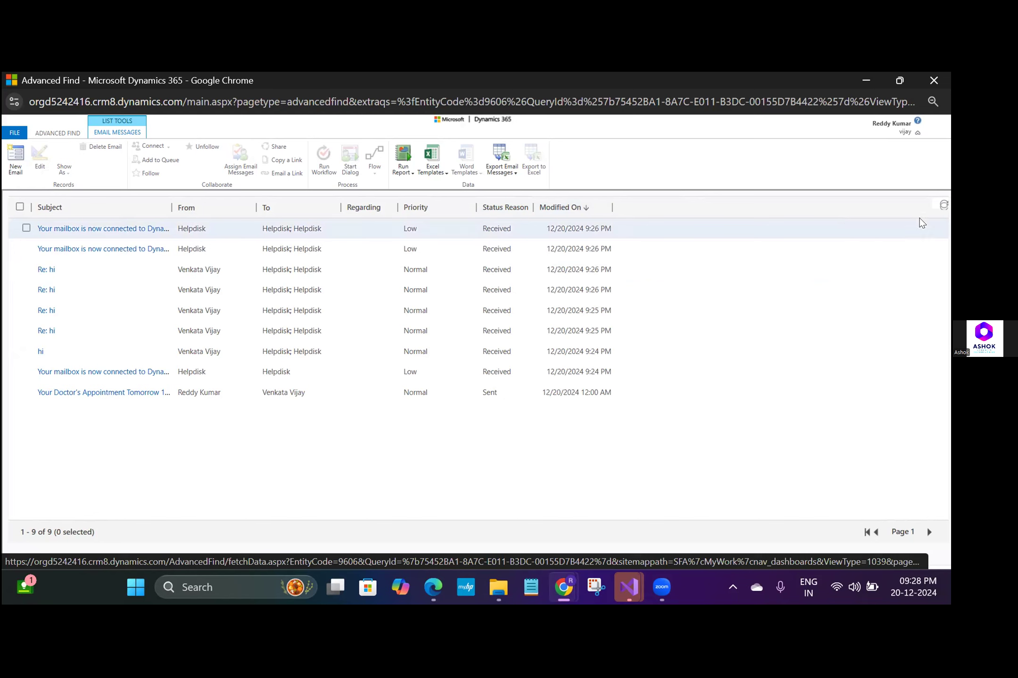
left_click(941, 206)
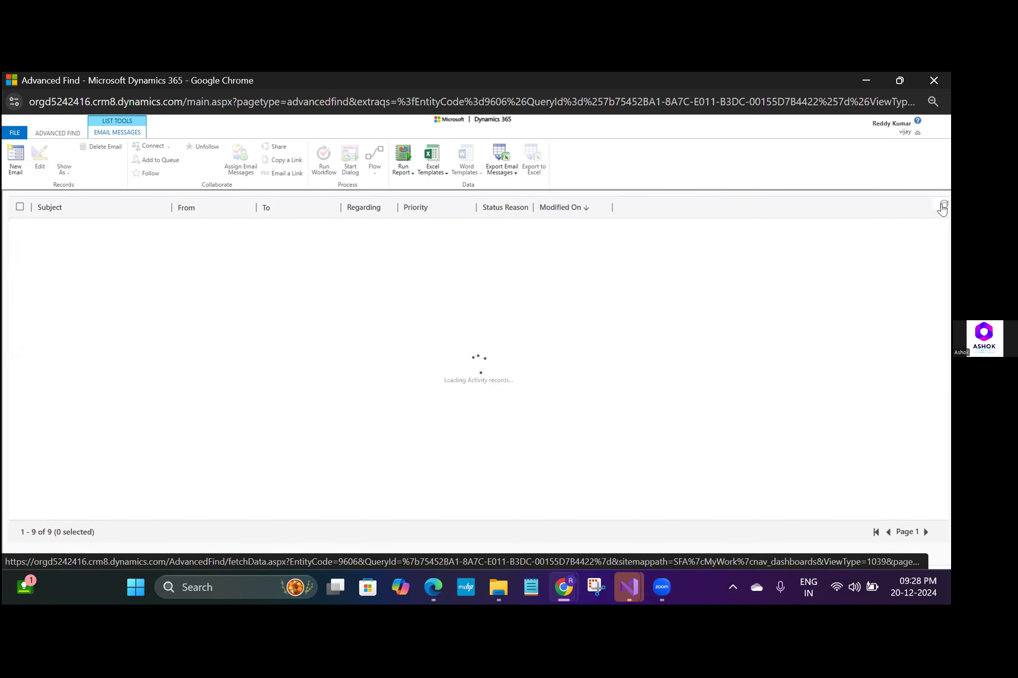
left_click(941, 206)
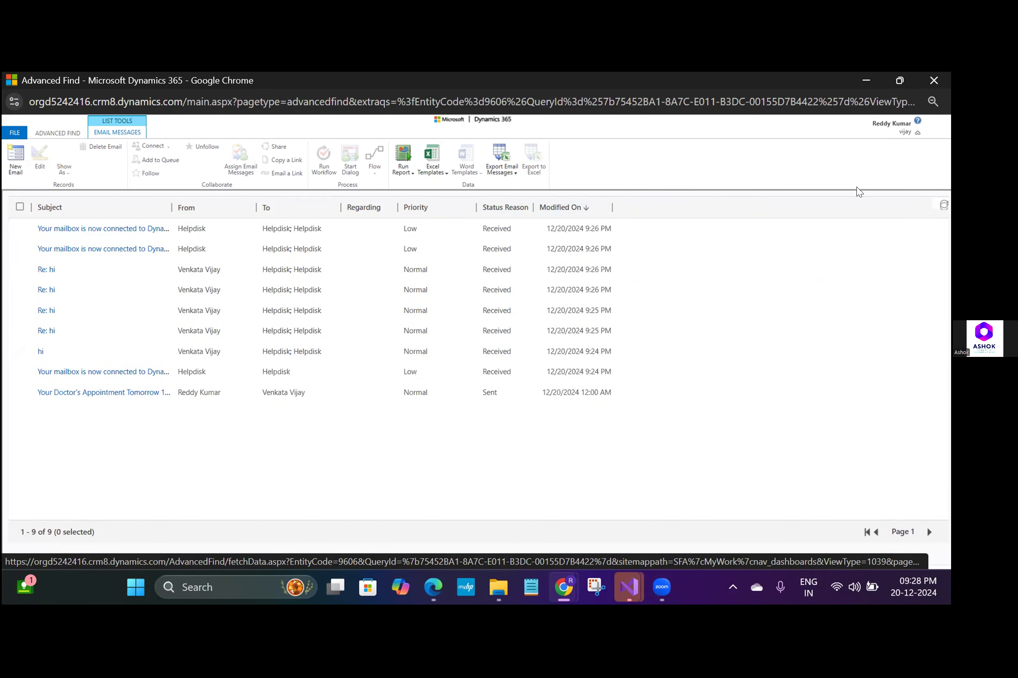
left_click(865, 80)
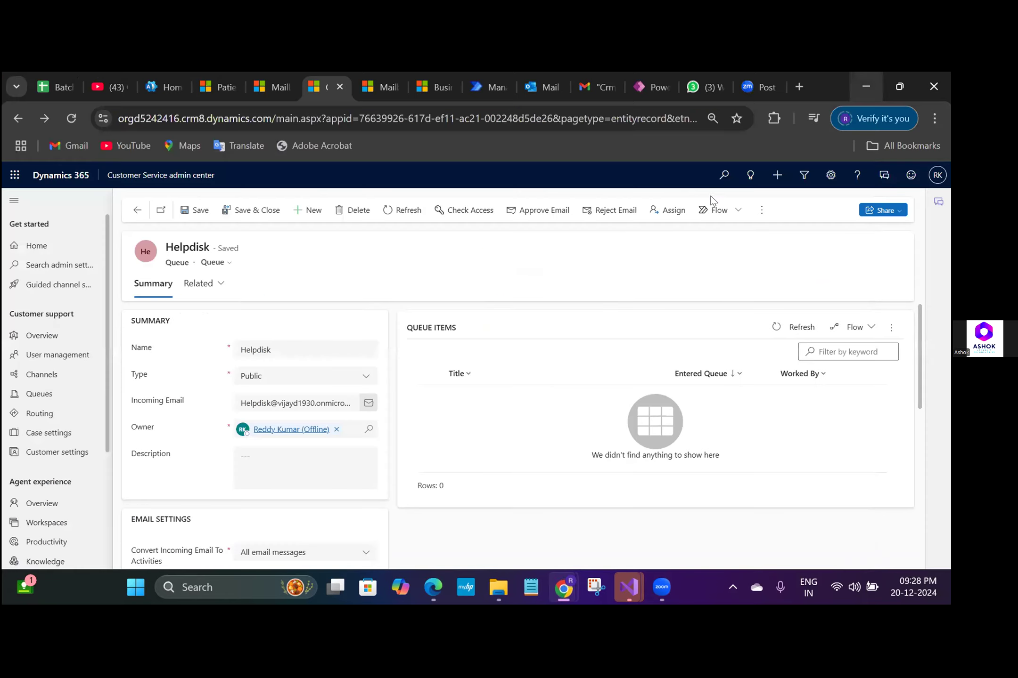
- Switch to Gmail and send Helpdisk an email with the subject "test new email dec 20" and the body "test email"
left_click(594, 87)
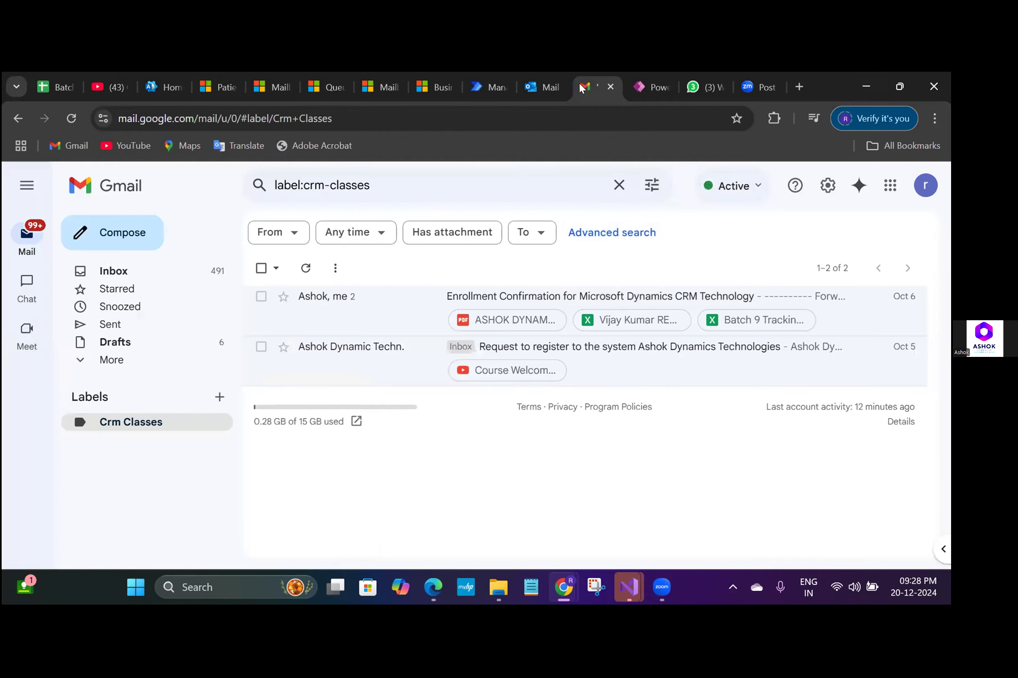
left_click(125, 242)
type("Helpdisk")
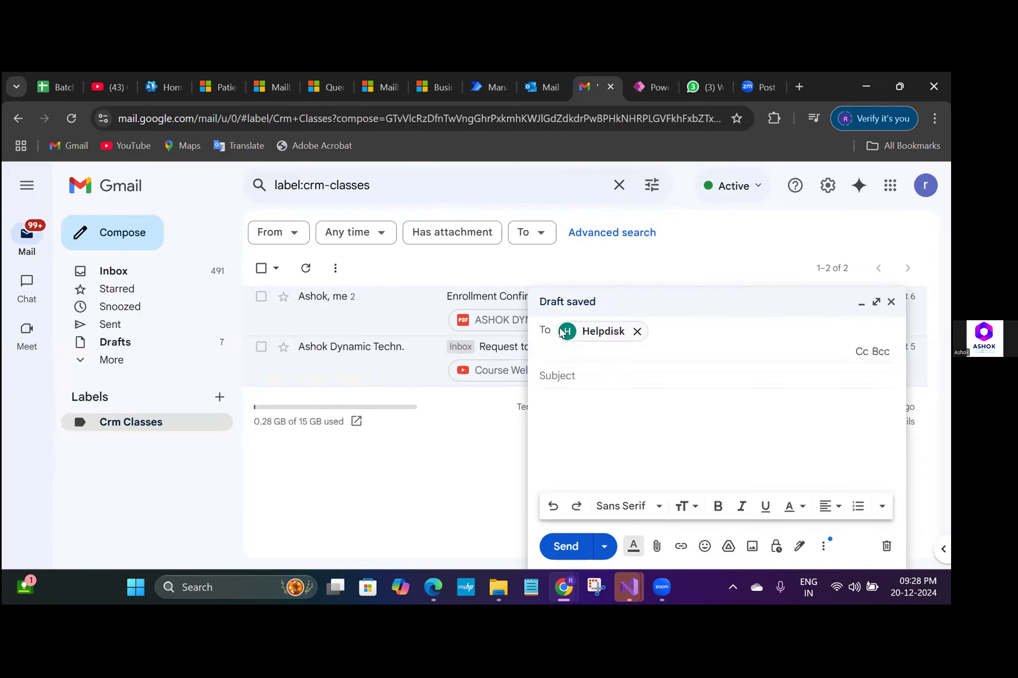
left_click(583, 373)
type("test new em")
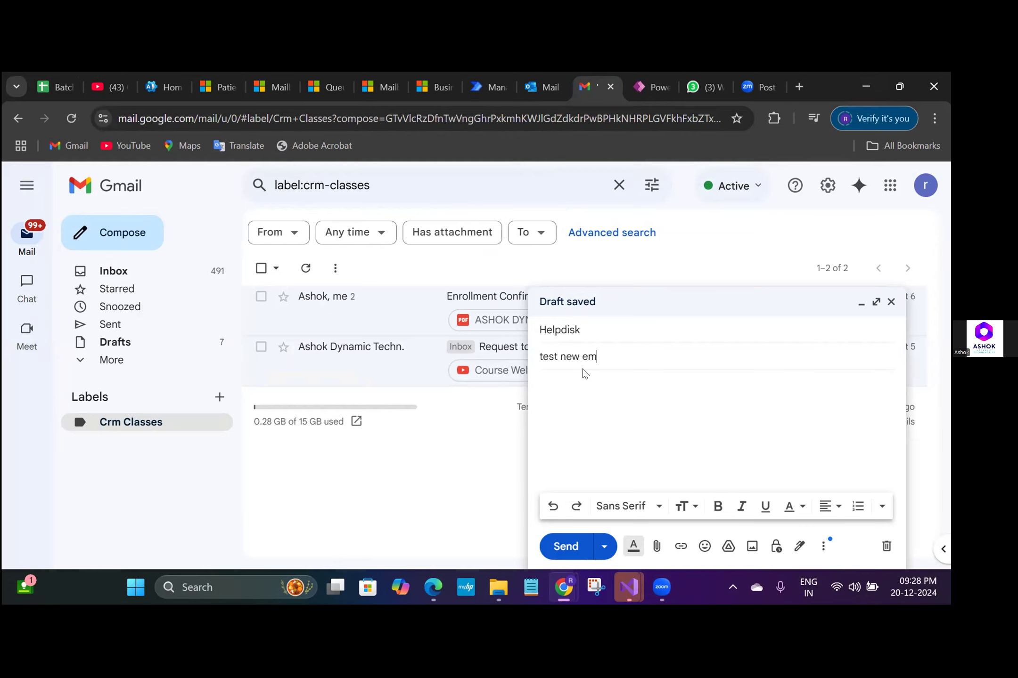
type("ail dec 20")
key("Tab")
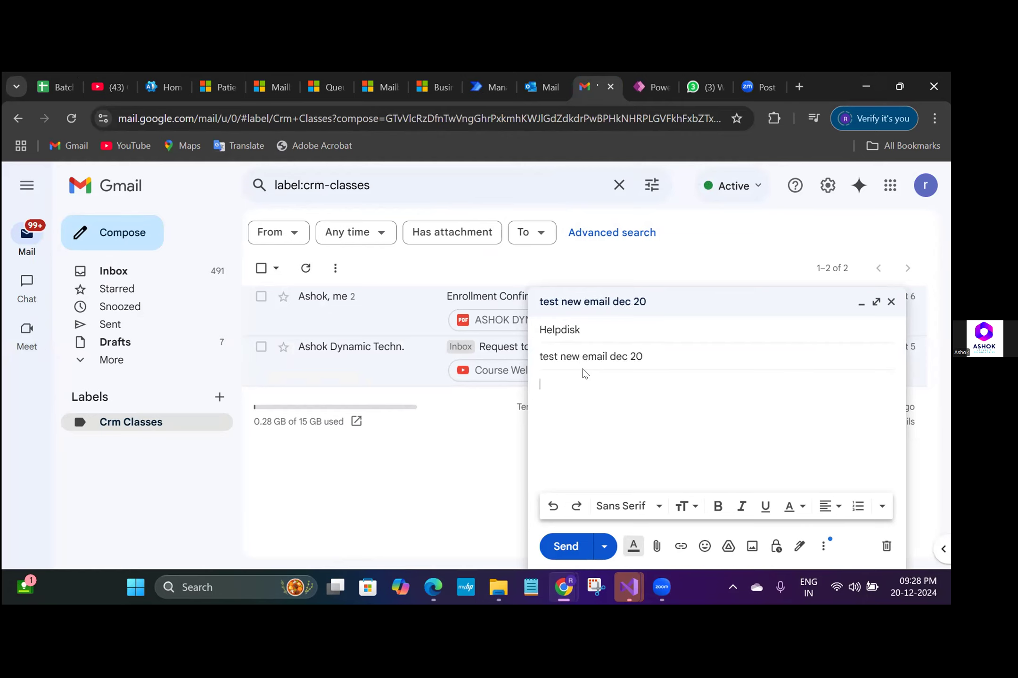
type("test email")
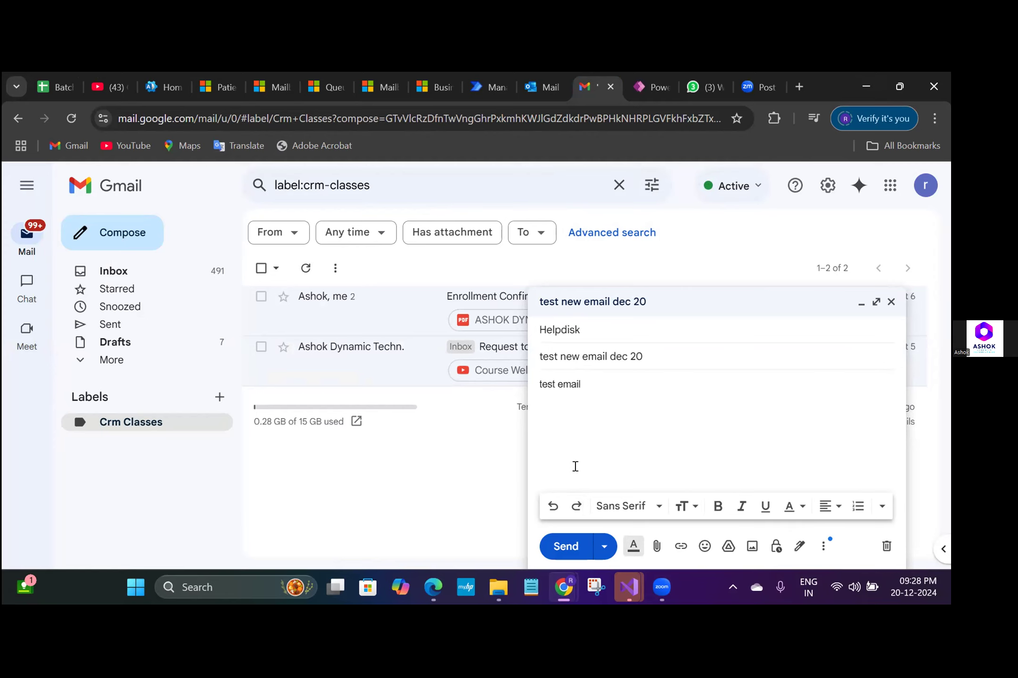
left_click(565, 547)
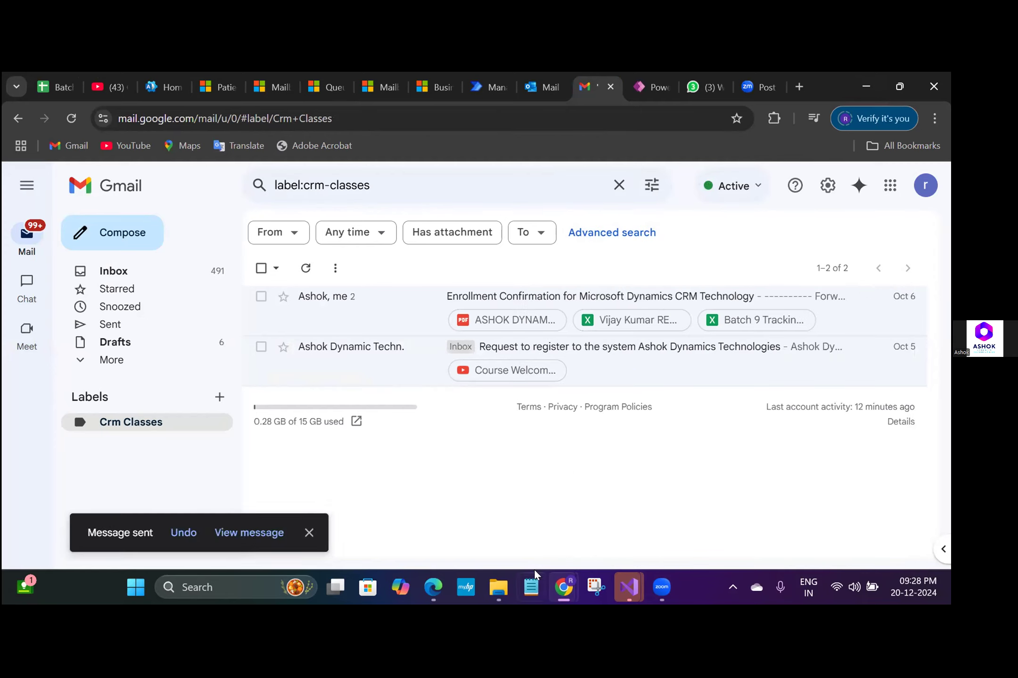
- Return to the Advanced Find email list and refresh it to look for the newly sent test email
mouse_move(565, 580)
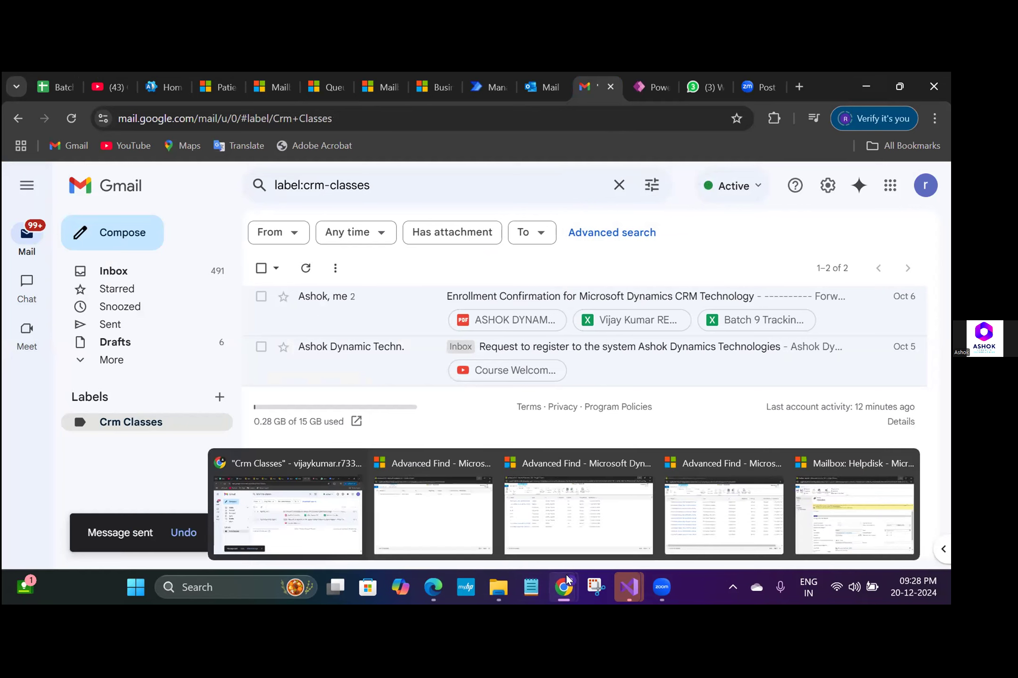
left_click(593, 524)
left_click(941, 206)
left_click(941, 206)
left_click(941, 205)
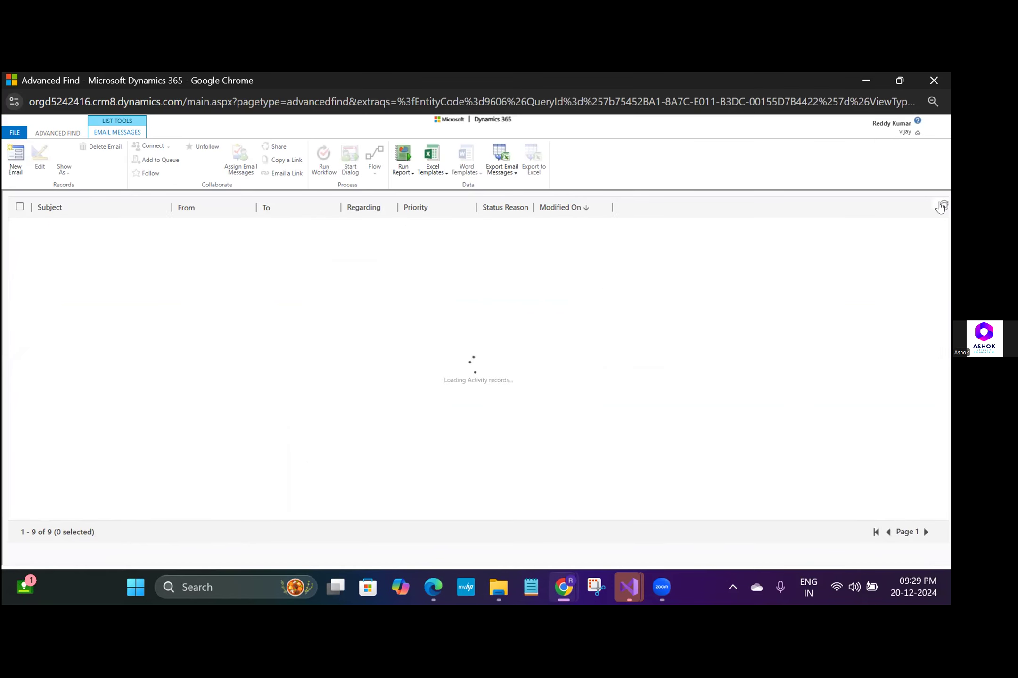
left_click(865, 81)
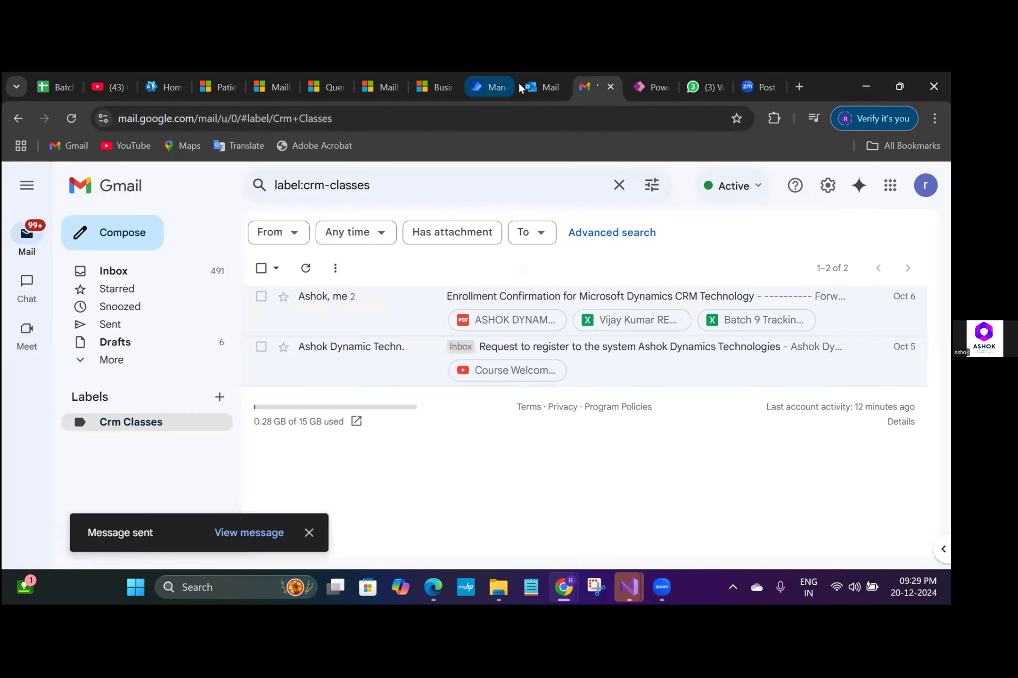
- Switch to the Helpdisk inbox in Outlook and open the "test new email dec 20" message
left_click(533, 84)
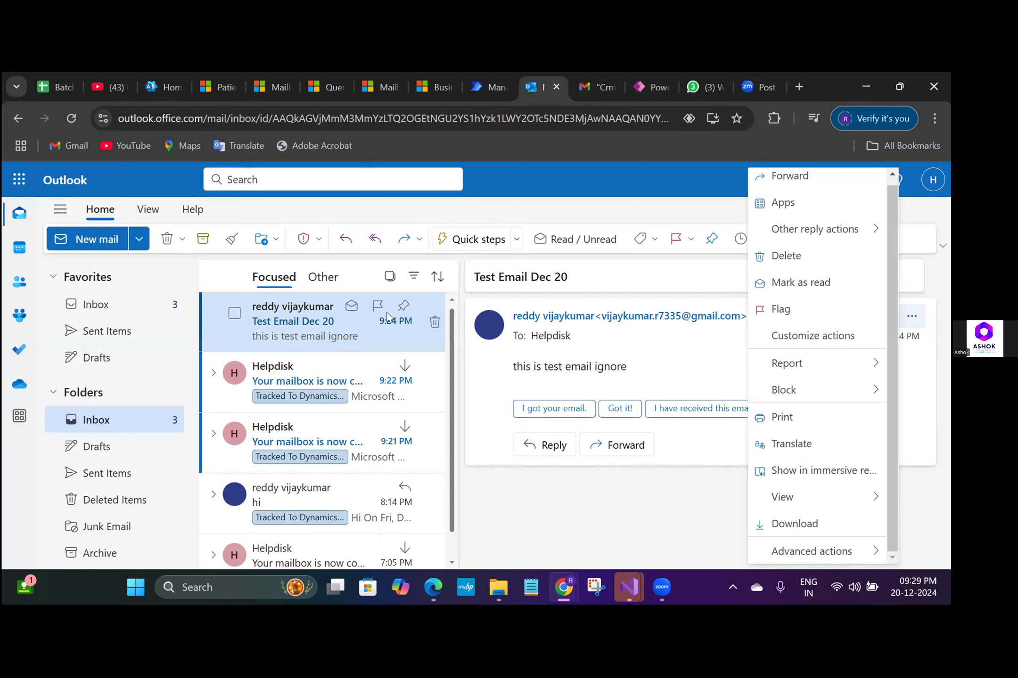
left_click(331, 319)
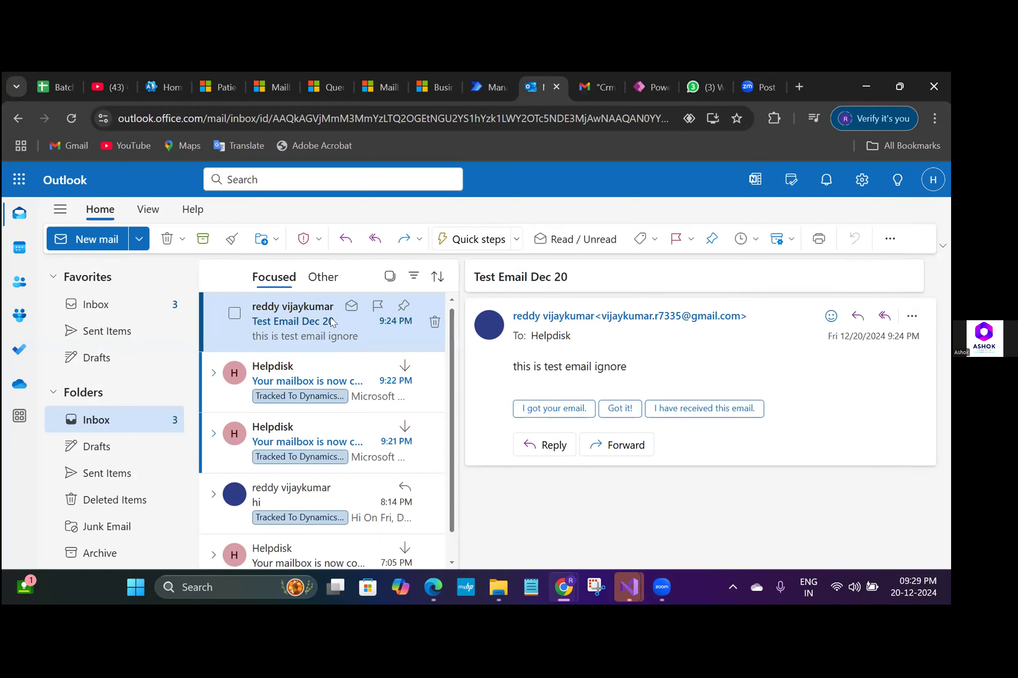
left_click(294, 327)
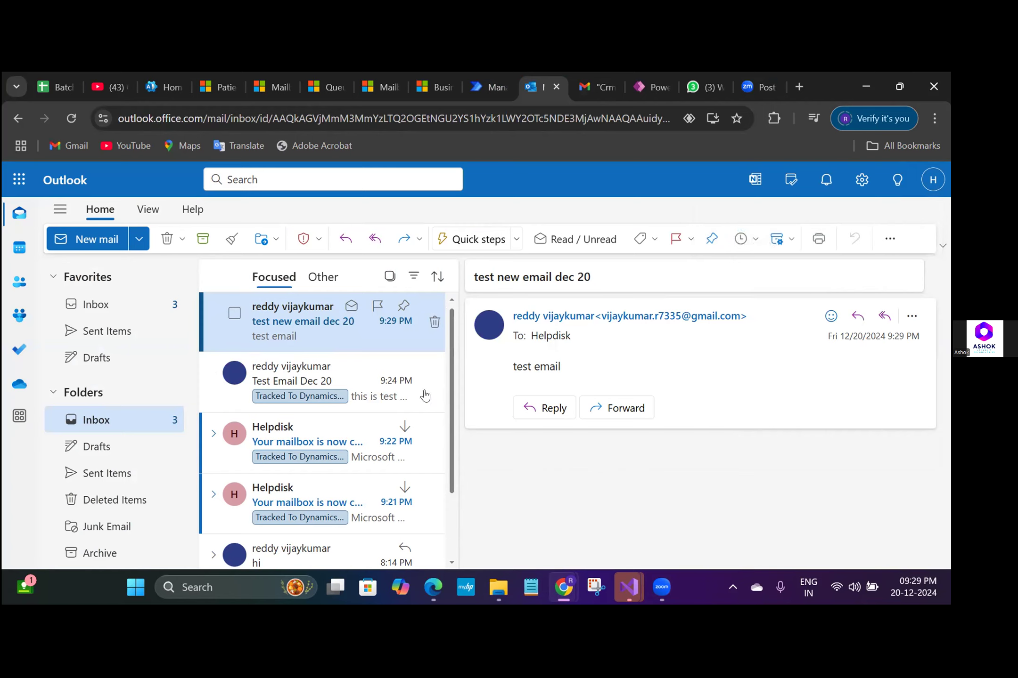
- Refresh the other Advanced Find email list, sorted by Subject, and select Test Email Dec 20 to check its Regarding case
mouse_move(434, 587)
mouse_move(558, 599)
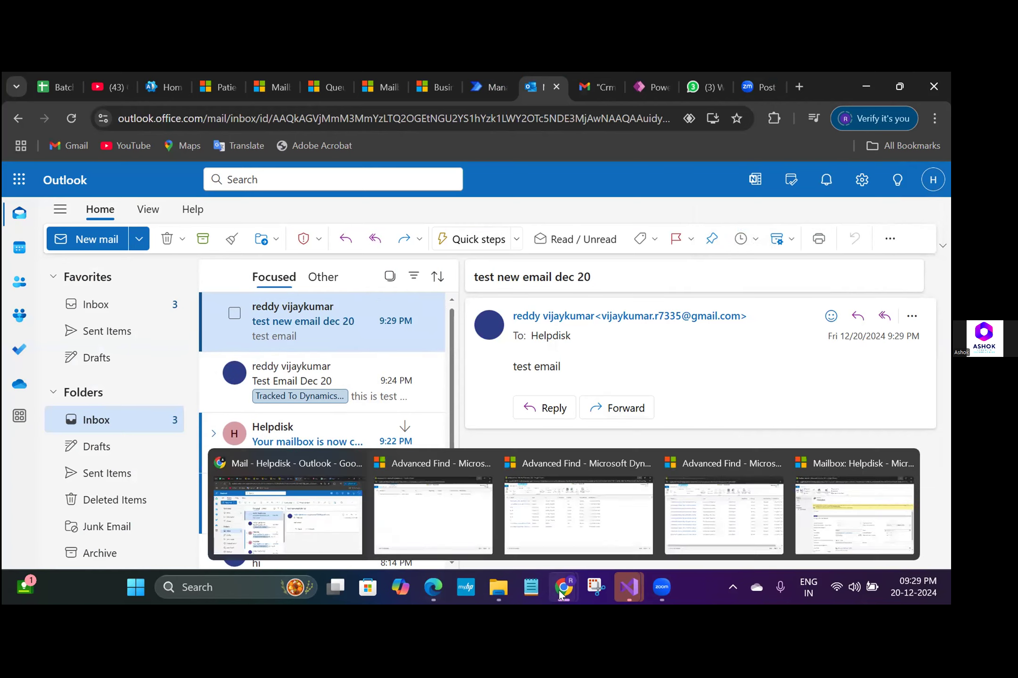
left_click(724, 520)
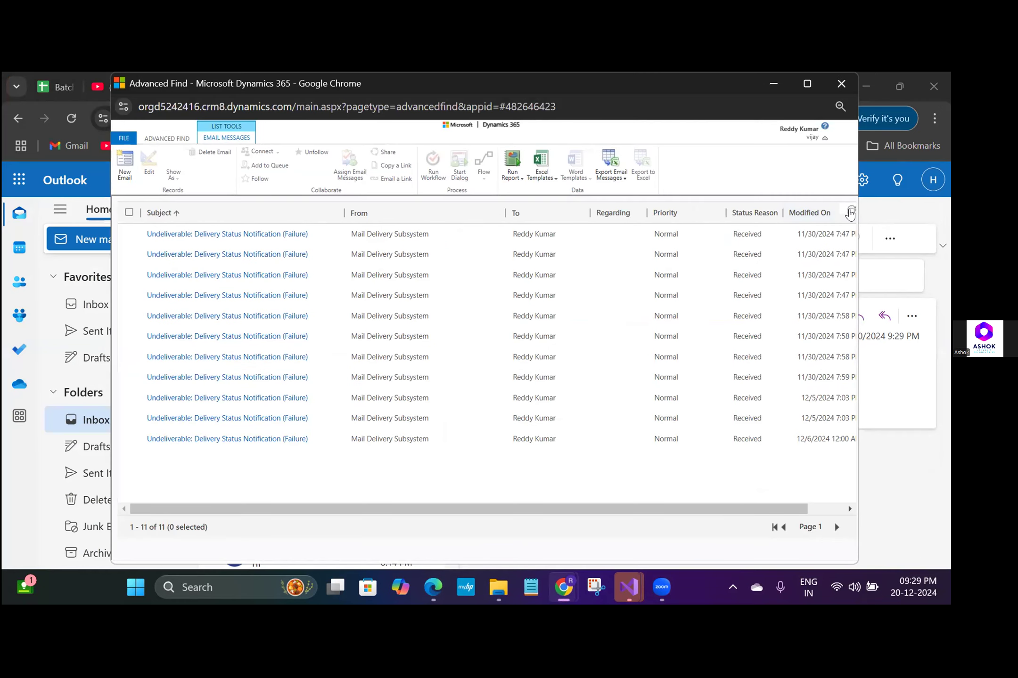
left_click(851, 211)
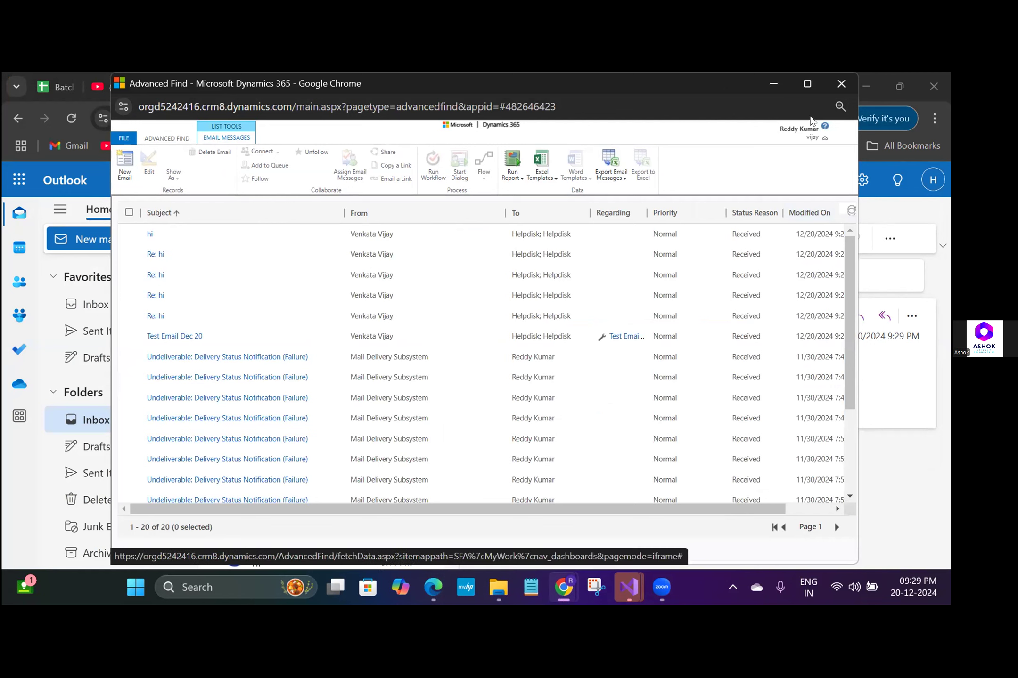
left_click(496, 335)
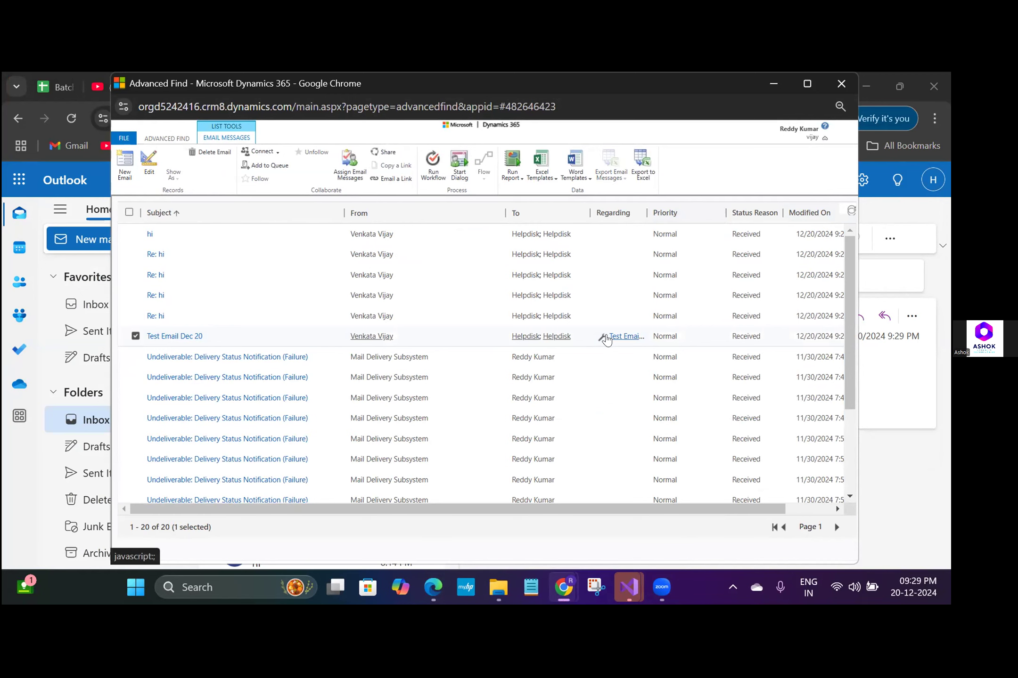
- Refresh the email list sorted by Modified On and read the Test Email Dec 20 case acknowledgement sent from Helpdisk
mouse_move(554, 585)
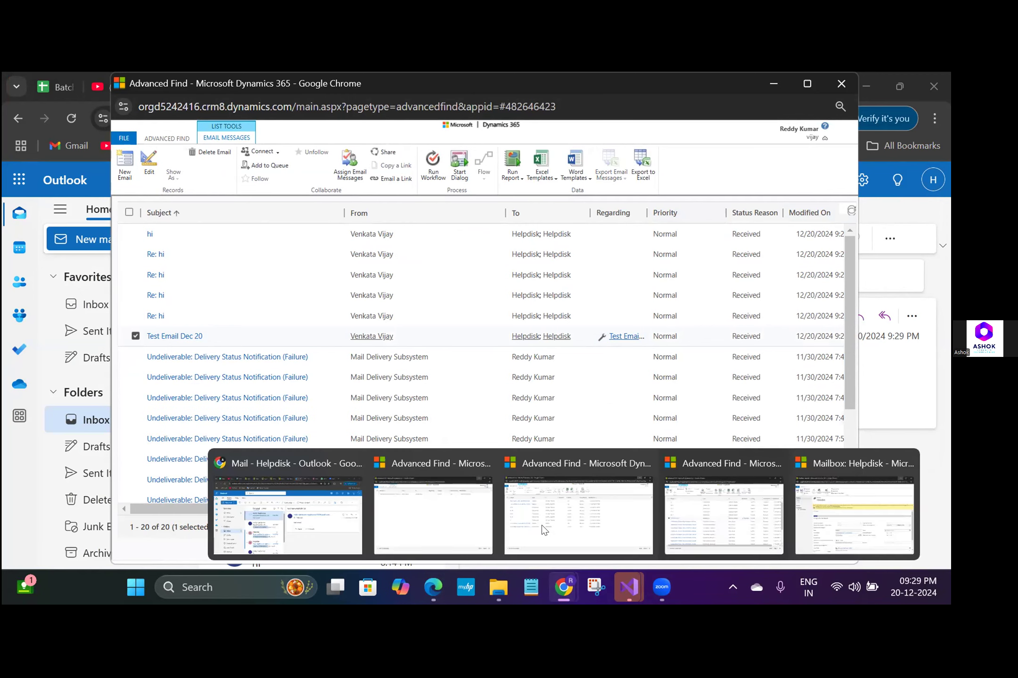
left_click(574, 473)
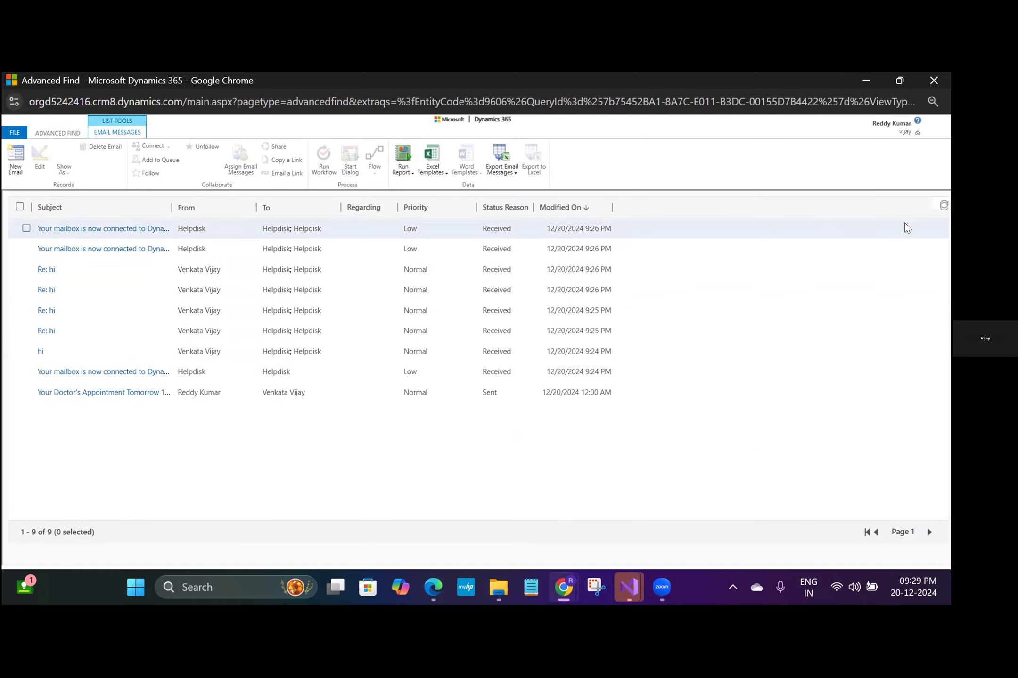
left_click(941, 208)
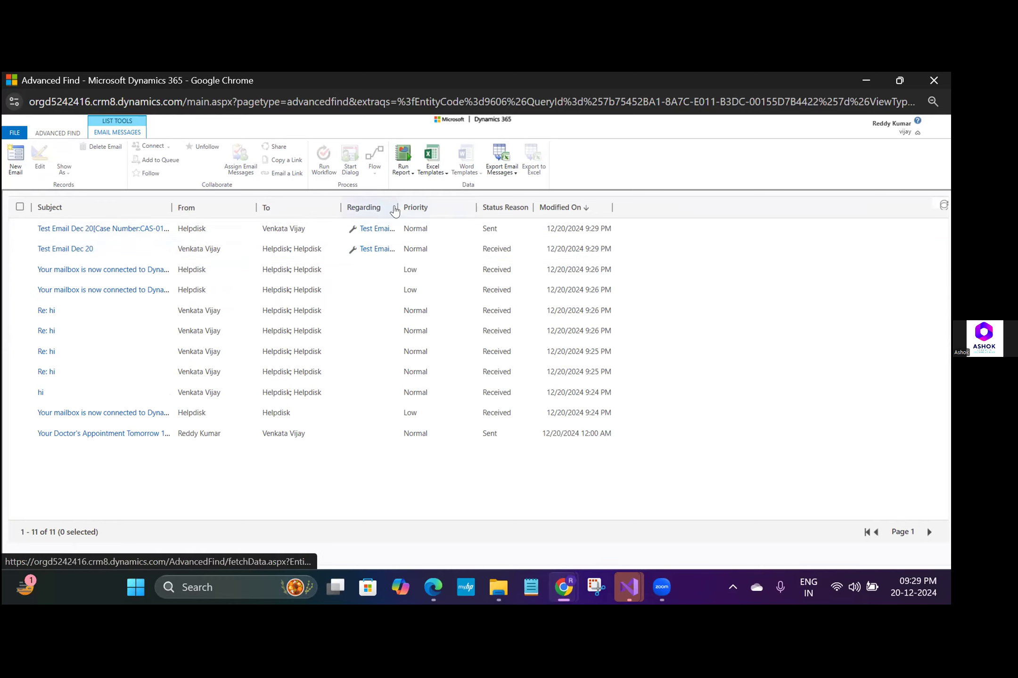
double_click(222, 233)
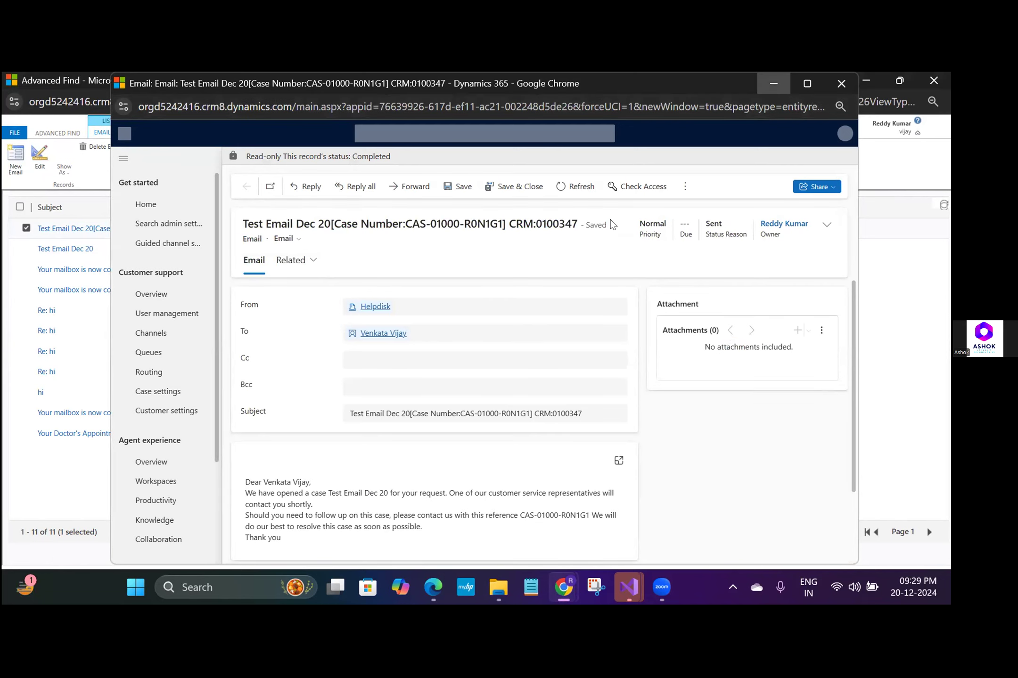
left_click(773, 84)
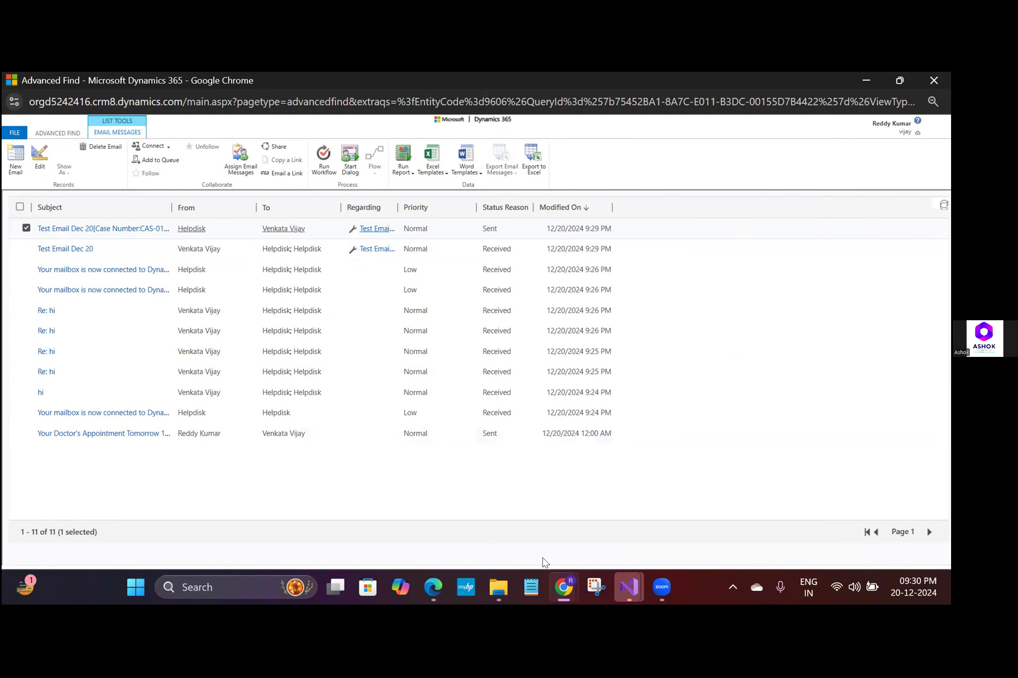
- Go to My Active Mailboxes and check the Helpdisk mailbox's test run and incoming and outgoing email status
mouse_move(564, 593)
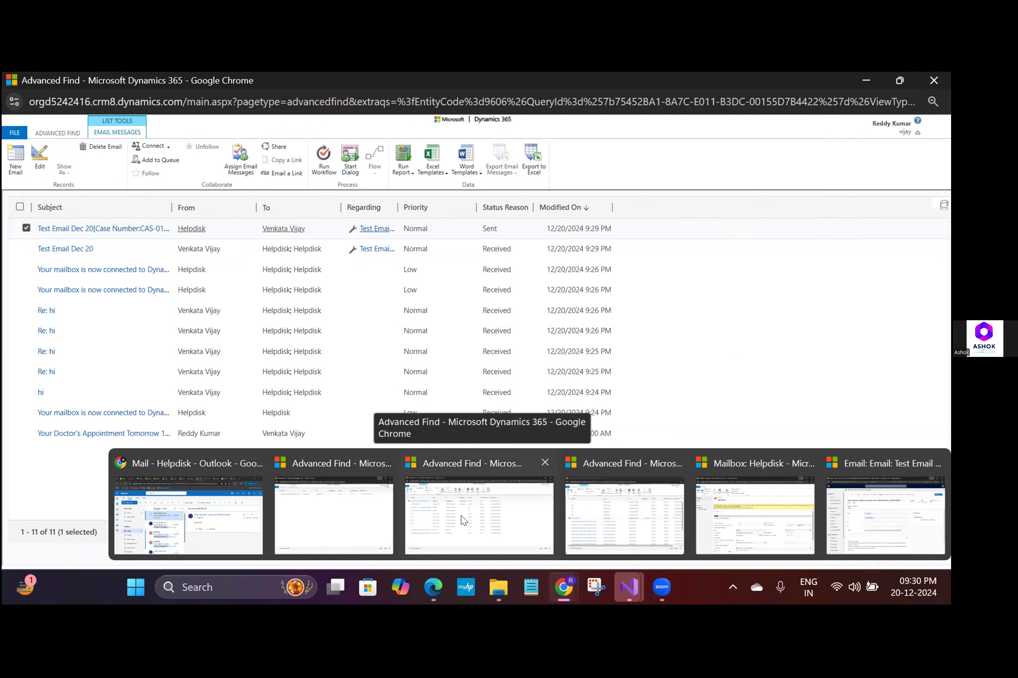
left_click(223, 503)
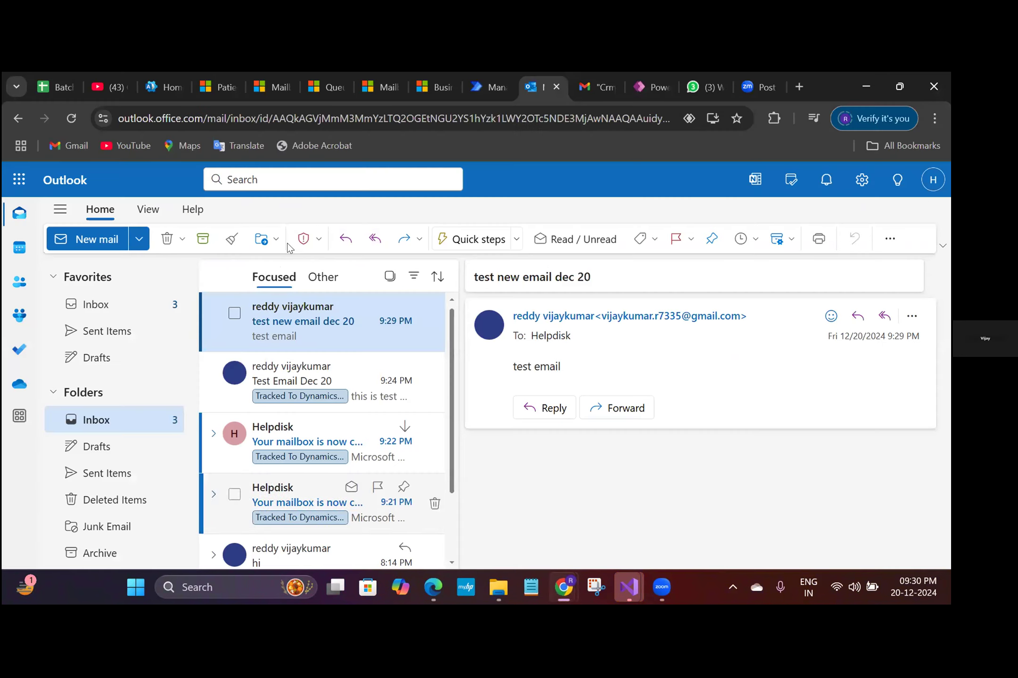
left_click(274, 87)
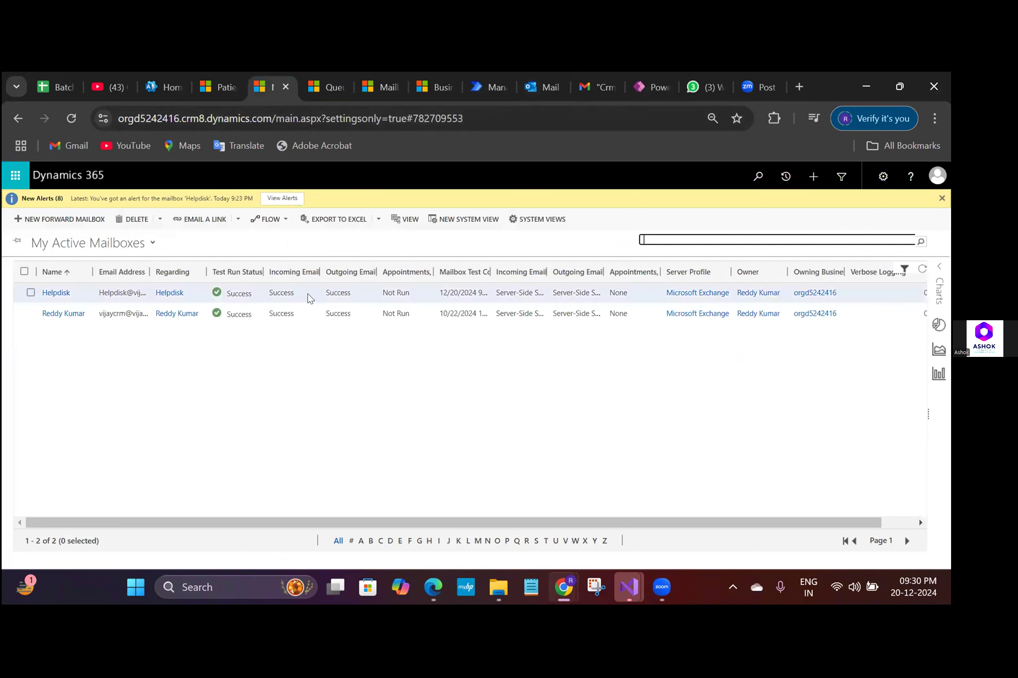
left_click(311, 294)
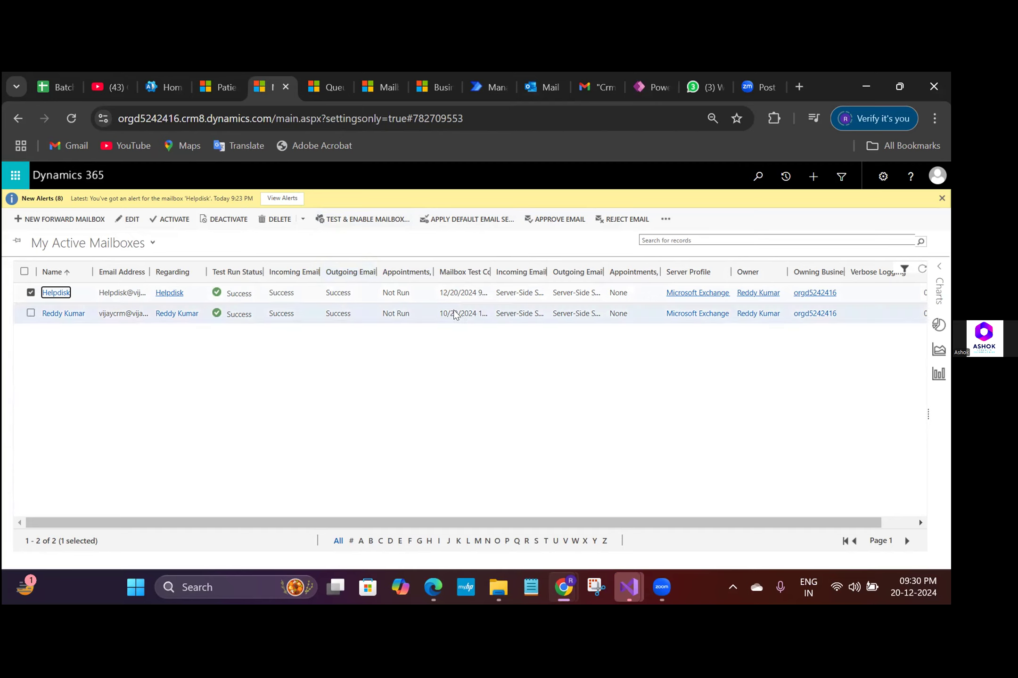
mouse_move(565, 595)
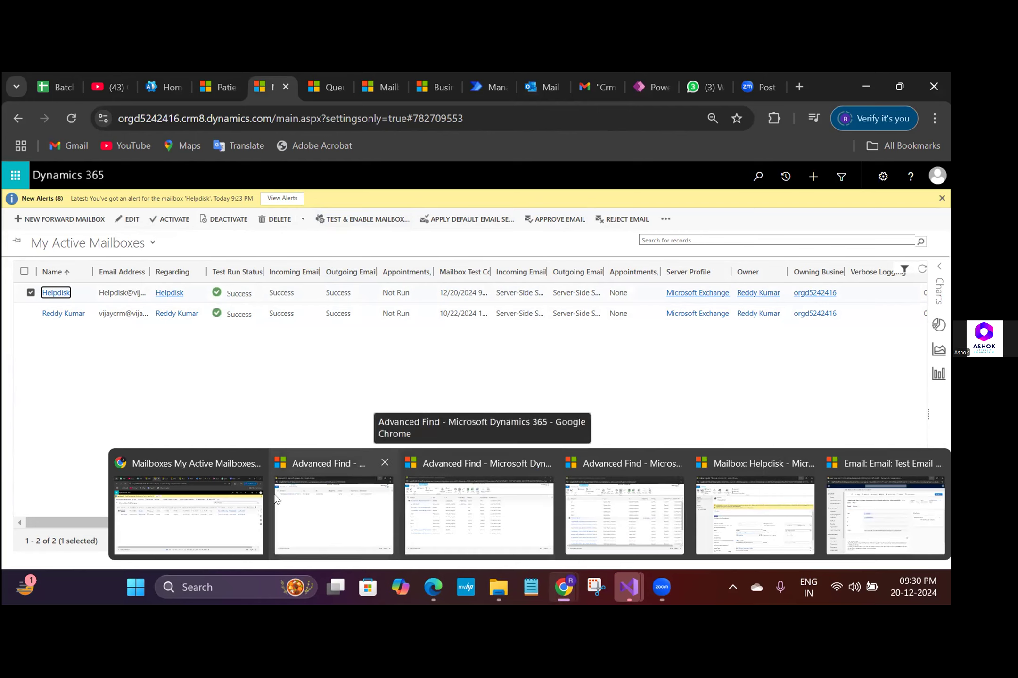
left_click(227, 508)
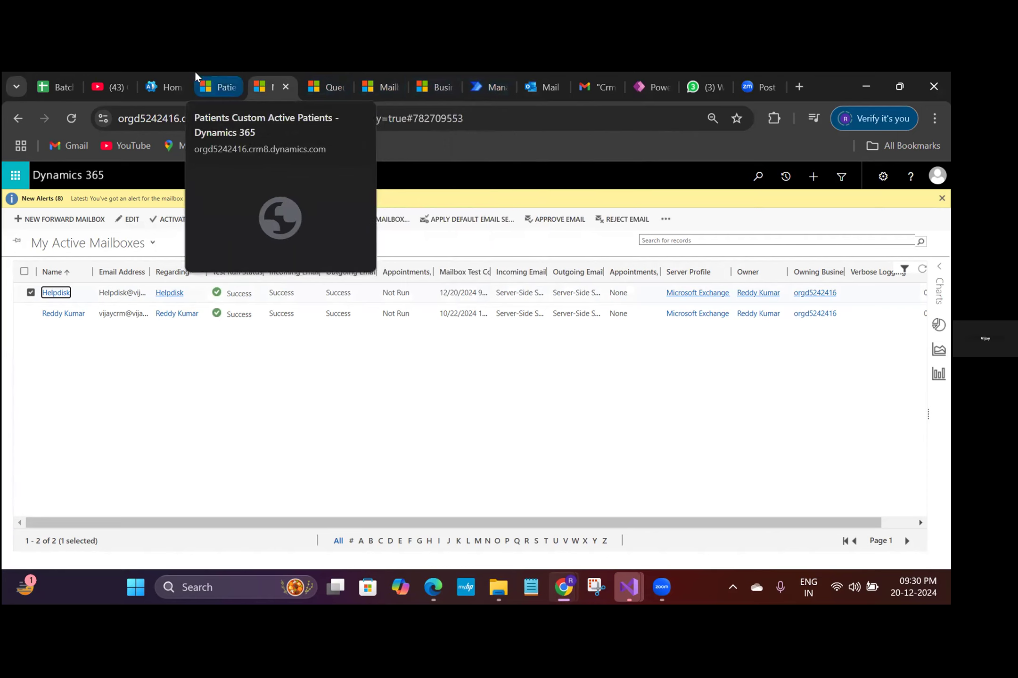
- Switch to the csharpbasics project in Visual Studio and view its App.config file
left_click(294, 334)
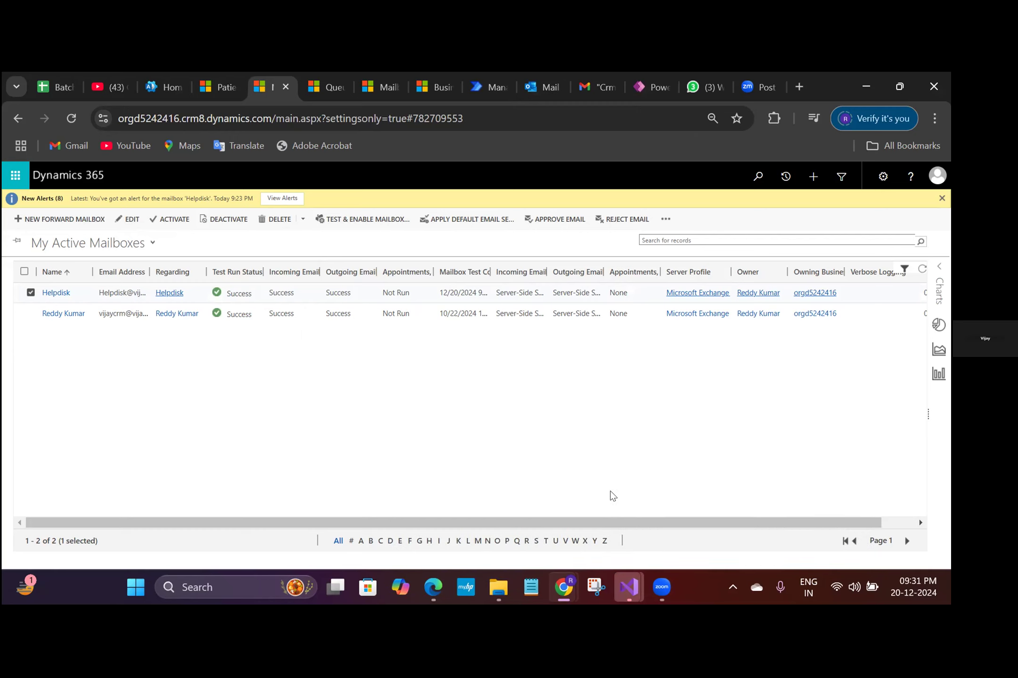
mouse_move(629, 586)
mouse_move(626, 586)
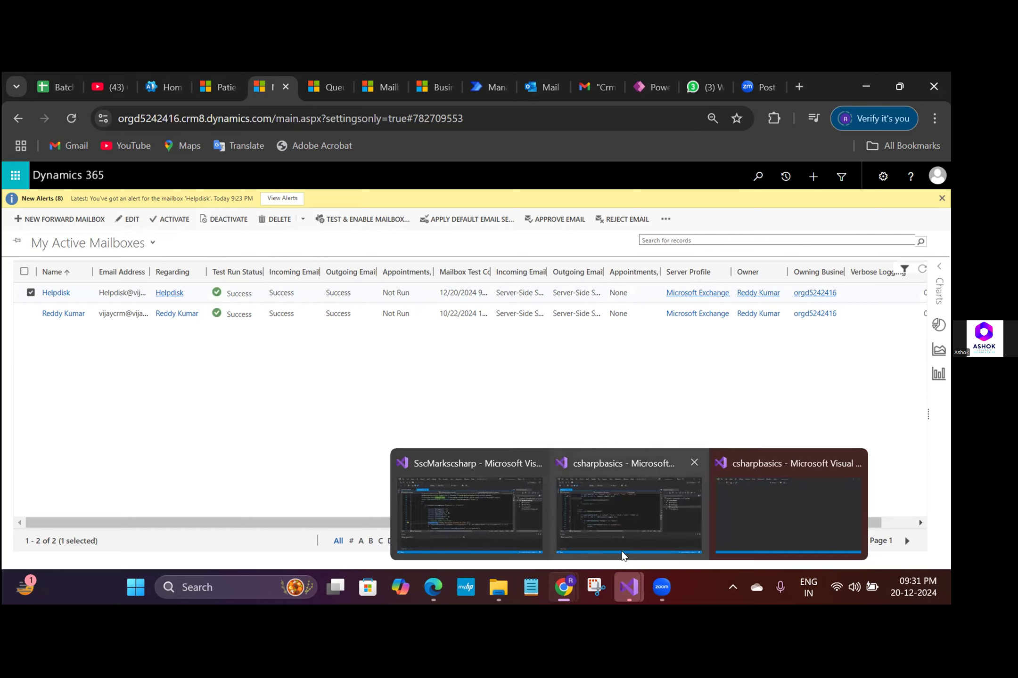
left_click(628, 476)
double_click(764, 263)
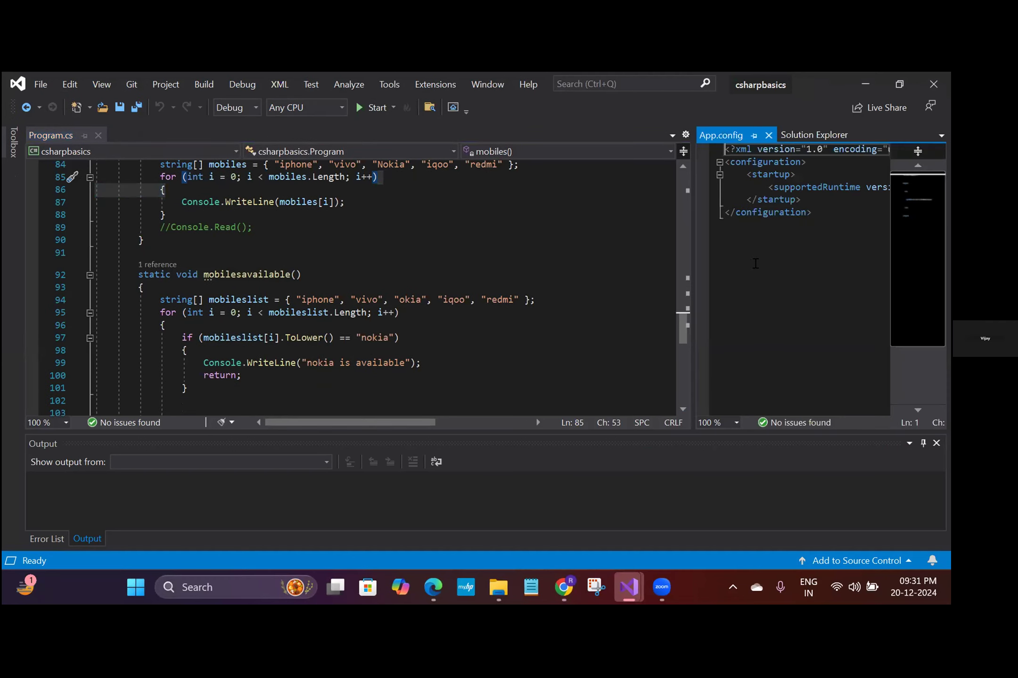
left_click(807, 250)
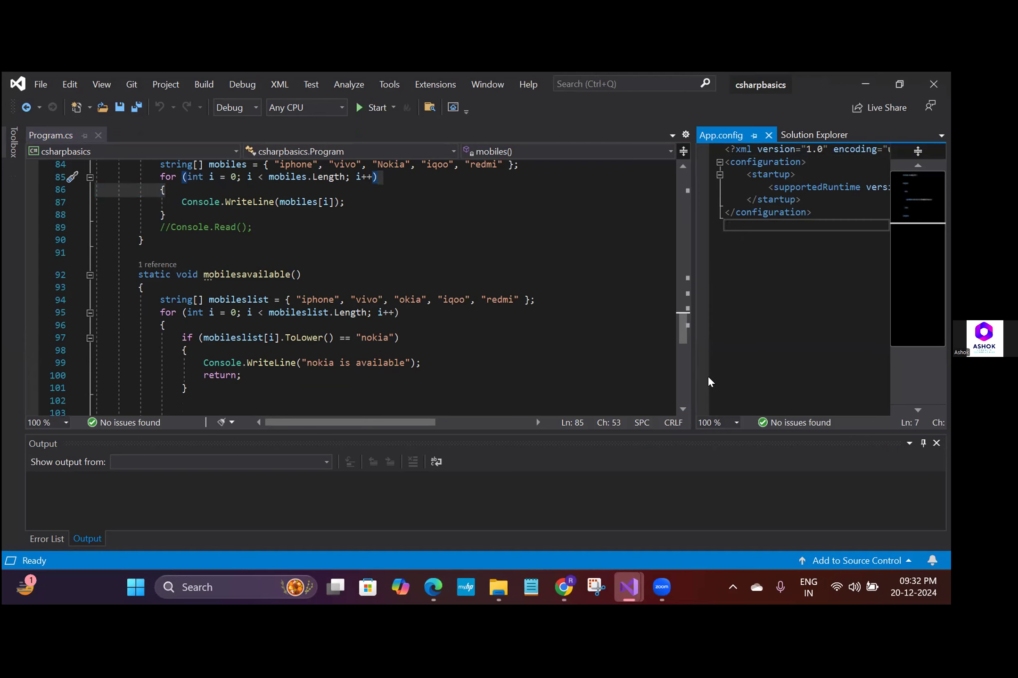
mouse_move(564, 587)
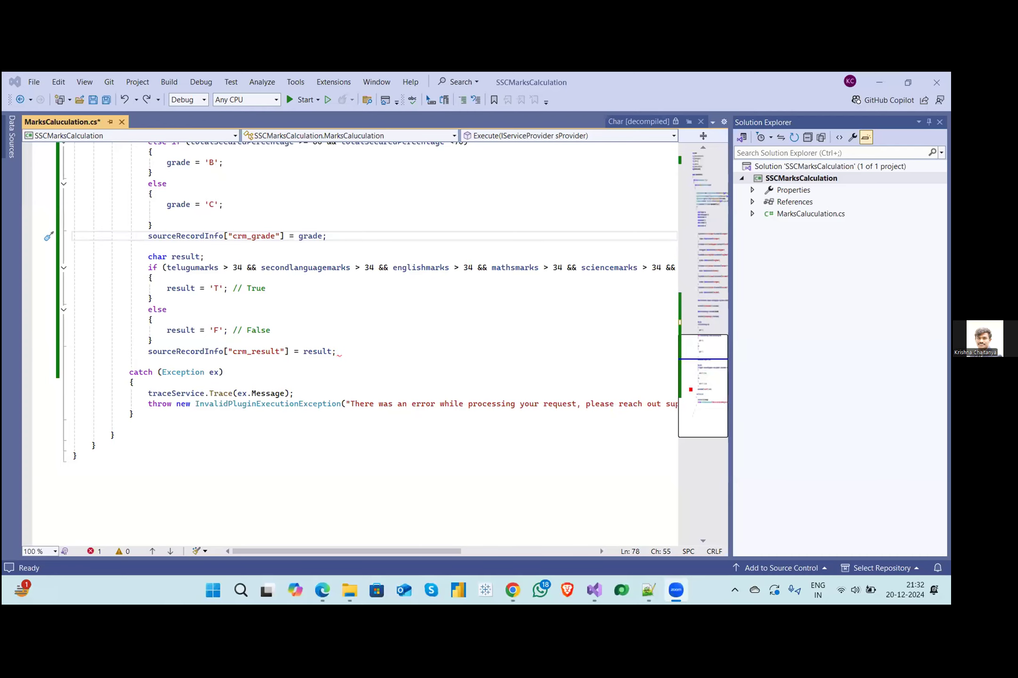
- Review the grade and result logic in MarksCaluculation.cs of the SSCMarksCalculation project
mouse_move(594, 590)
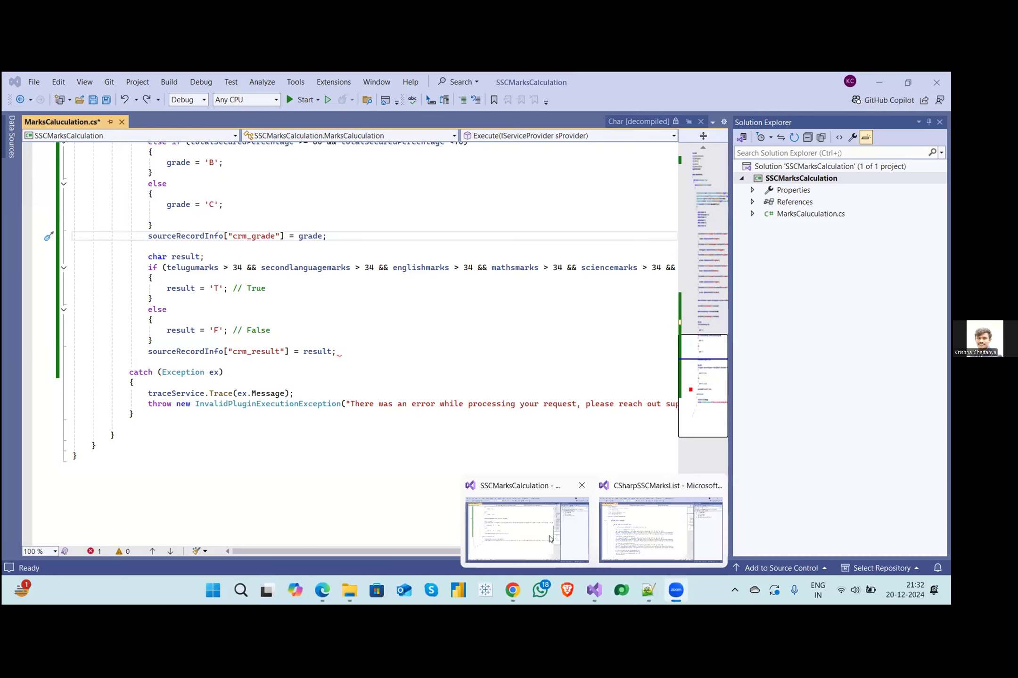
left_click(542, 522)
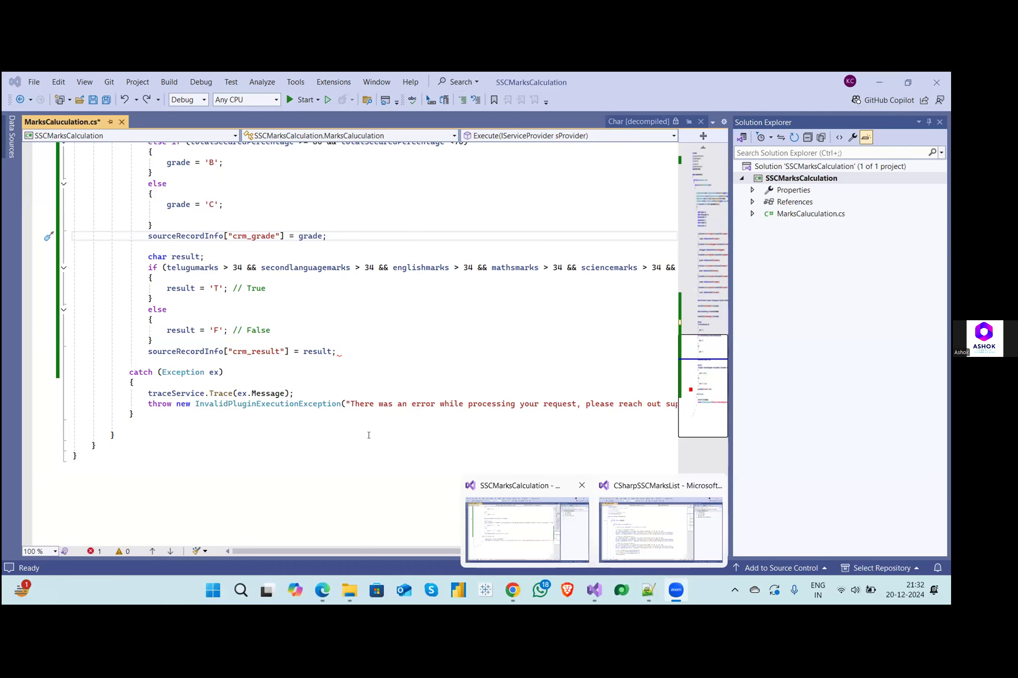
scroll(307, 378, "up", 2)
scroll(307, 378, "up", 1)
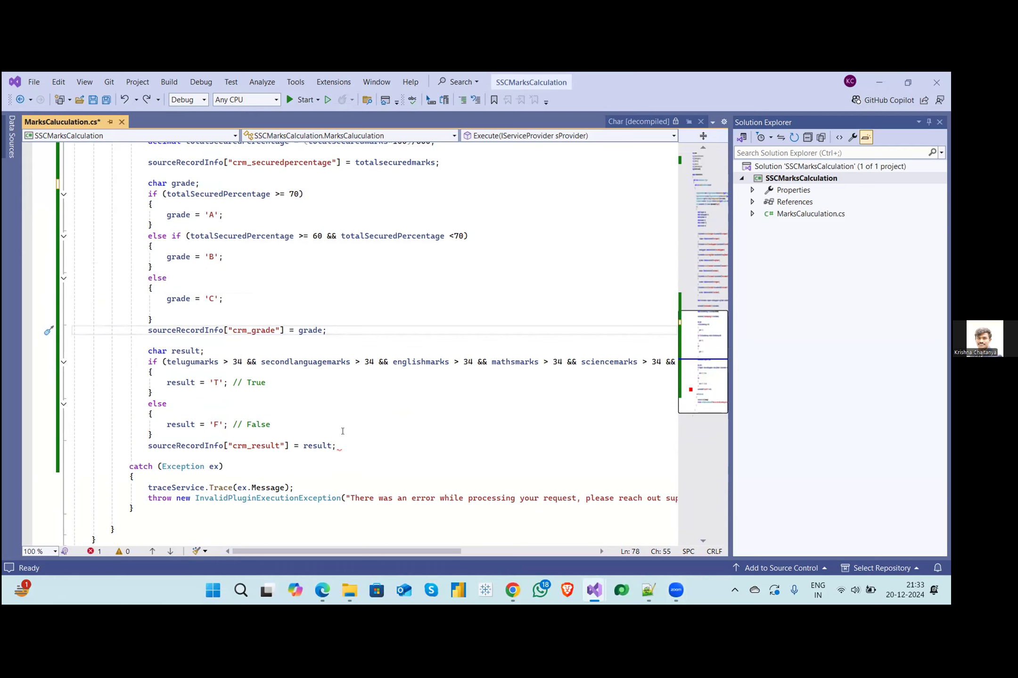
scroll(342, 424, "up", 1)
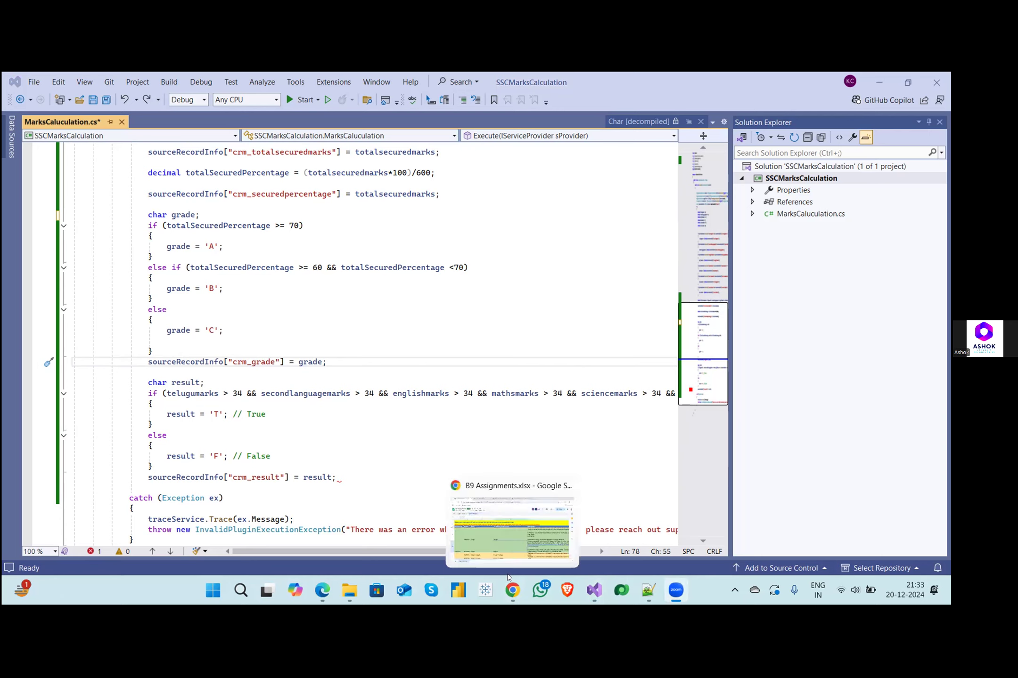
mouse_move(322, 593)
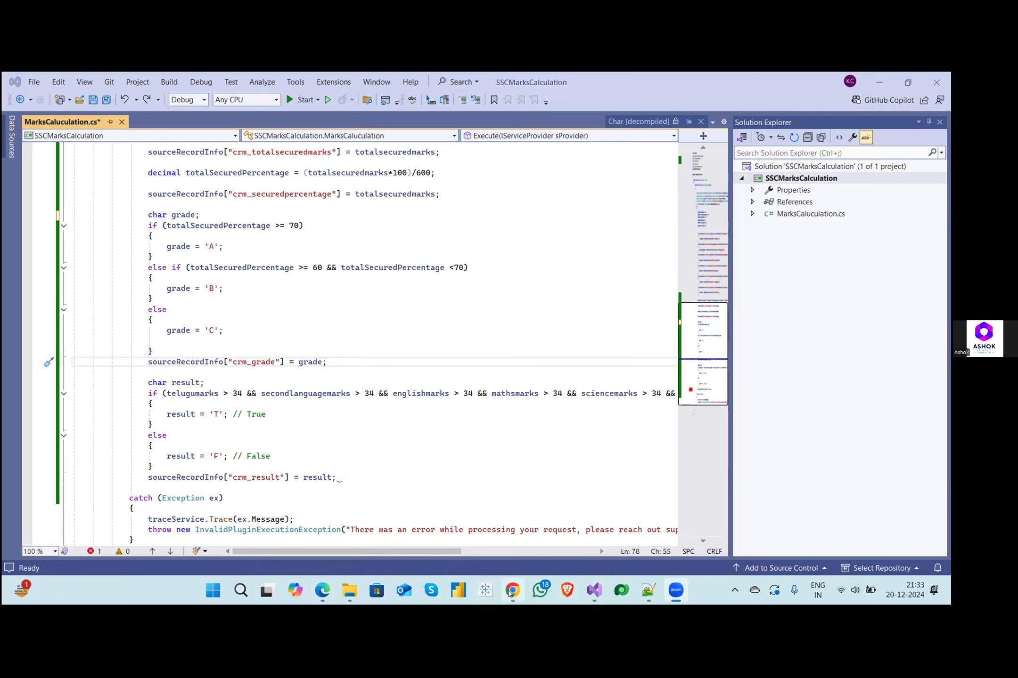
left_click(566, 591)
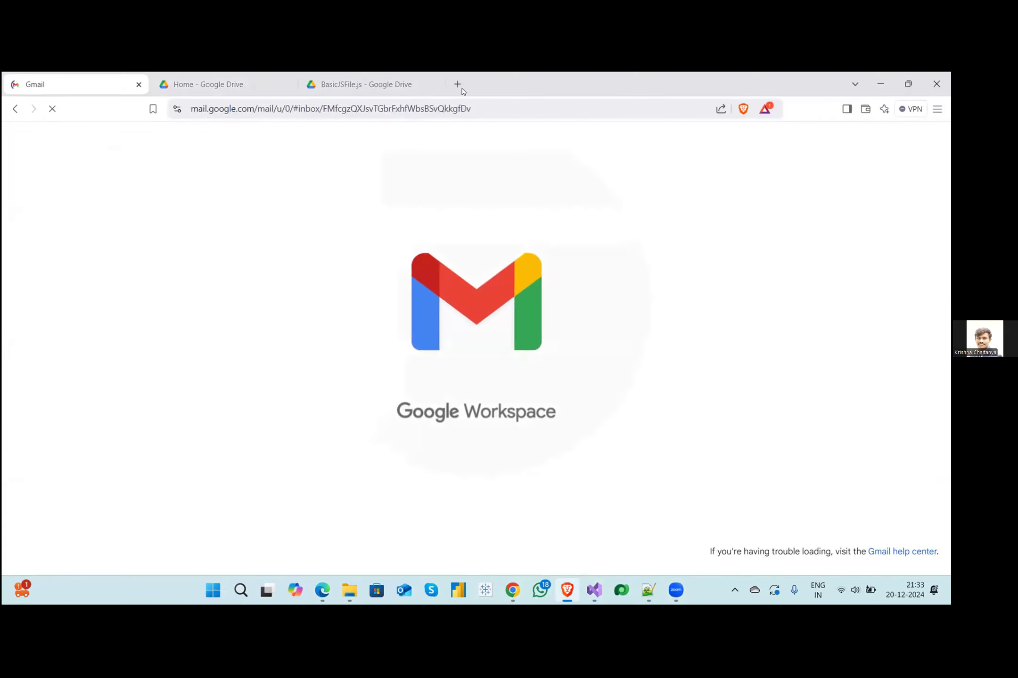
left_click(457, 86)
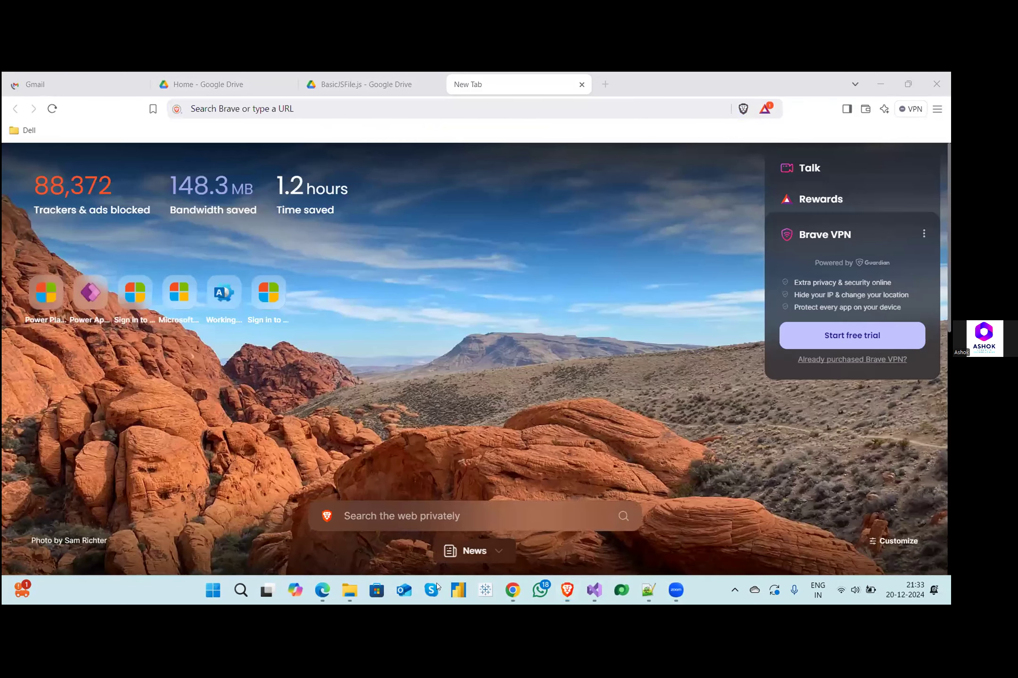
left_click(937, 82)
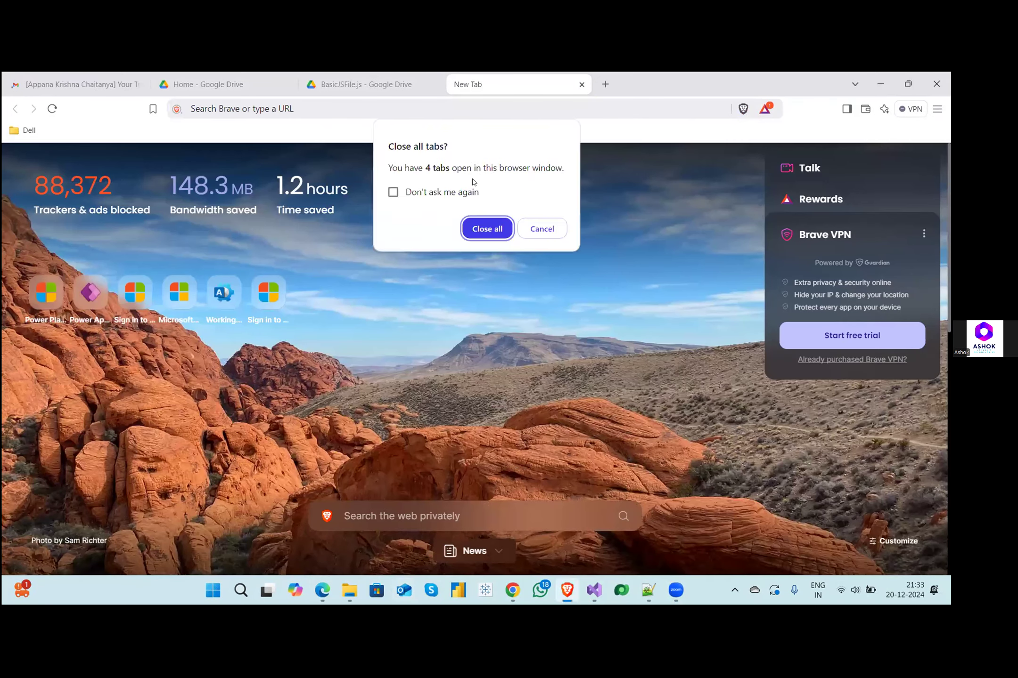
left_click(484, 227)
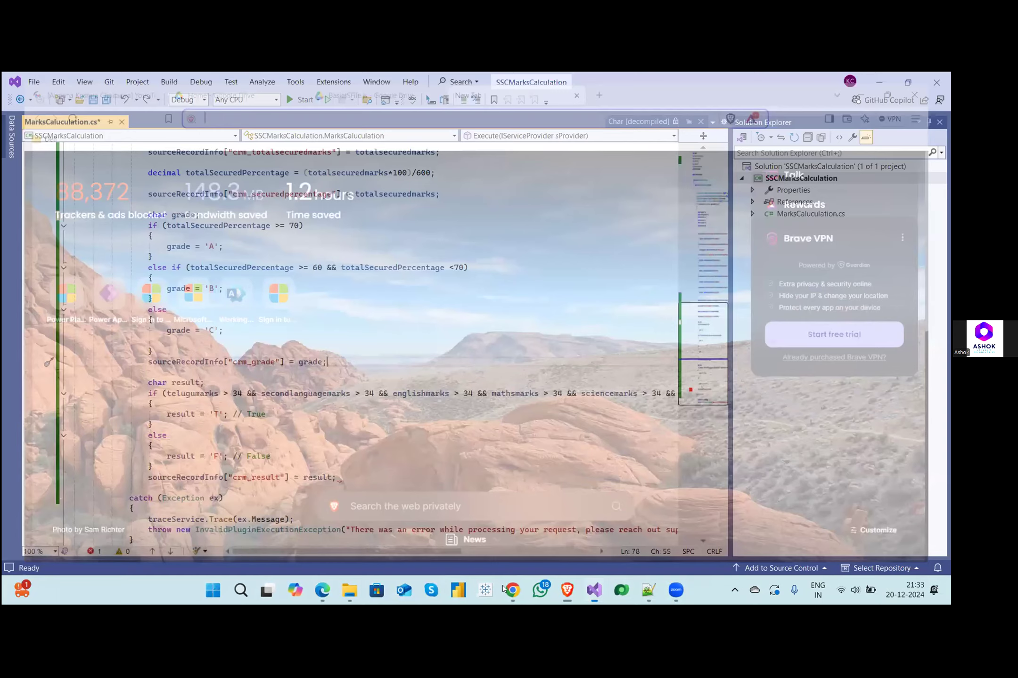
- Switch to the new SSC Marks List Plugin Practice form in Chrome and check the options of the Result field
mouse_move(505, 589)
left_click(505, 564)
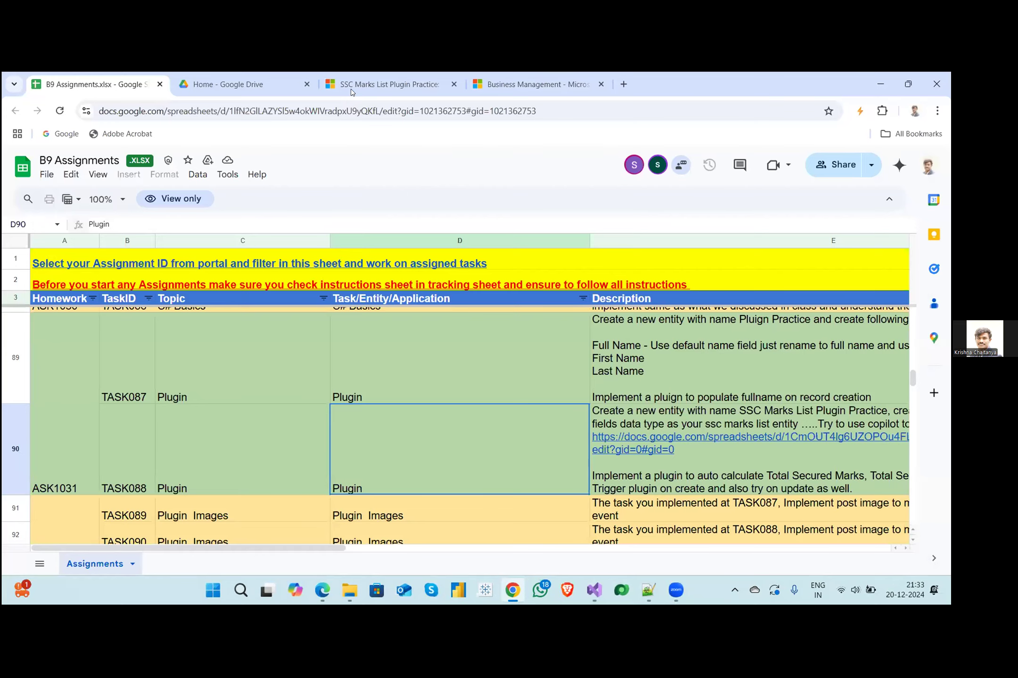
left_click(354, 87)
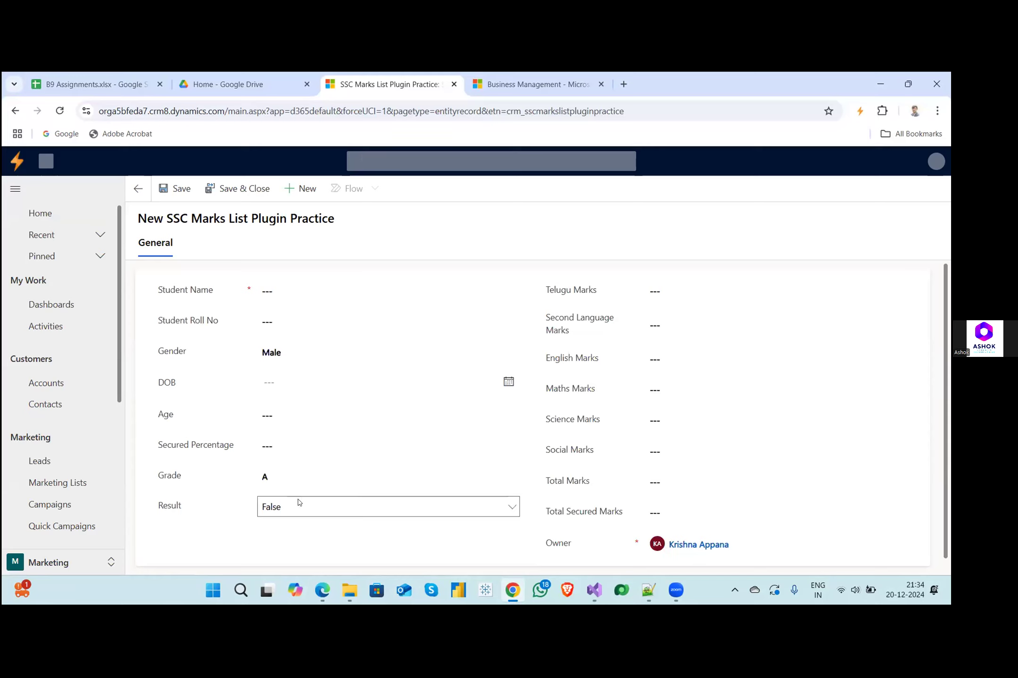
left_click(274, 508)
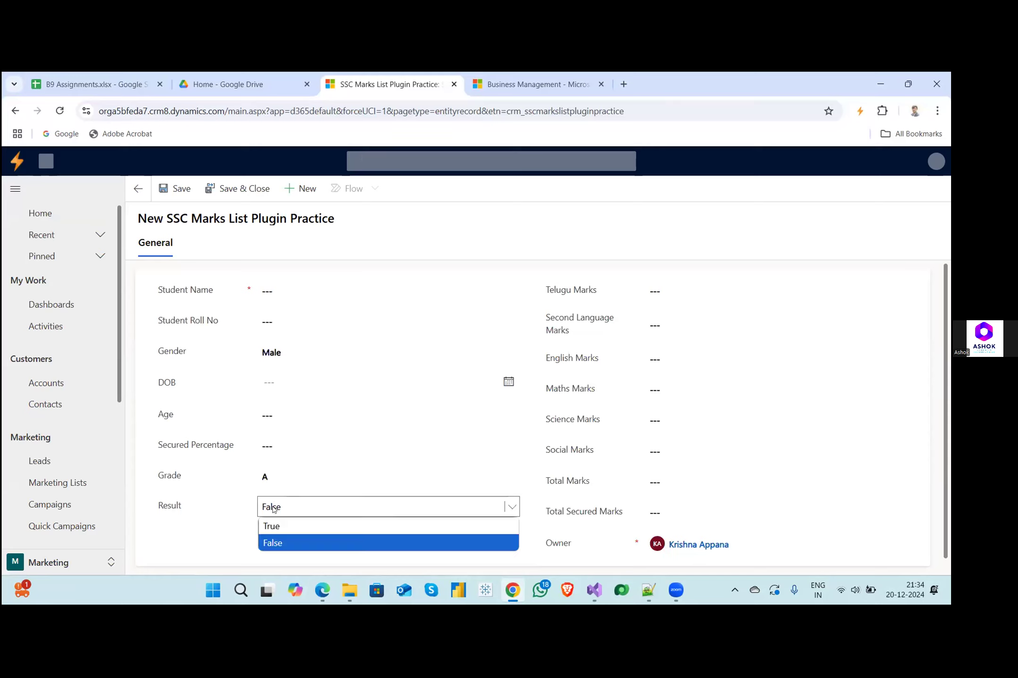
left_click(290, 523)
left_click(291, 513)
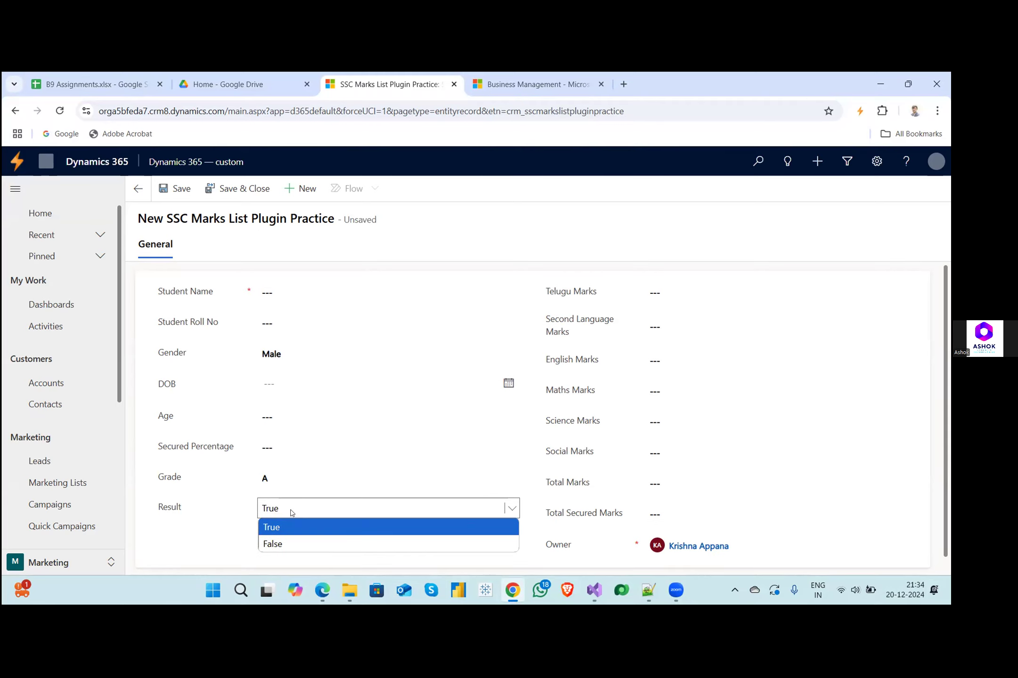
left_click(286, 540)
left_click(314, 507)
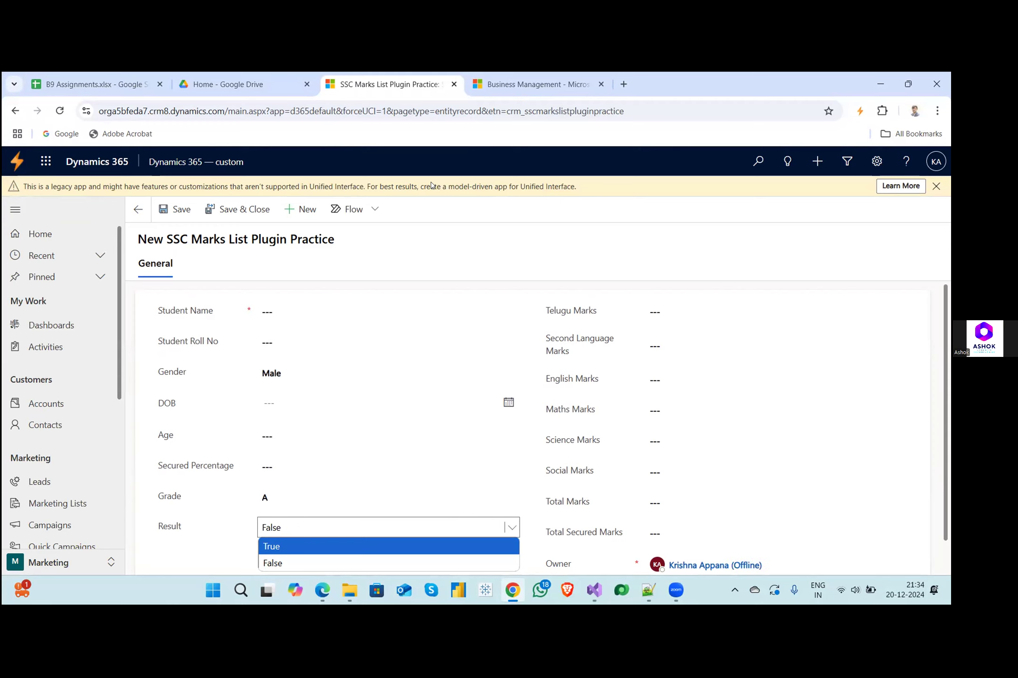
left_click(19, 164)
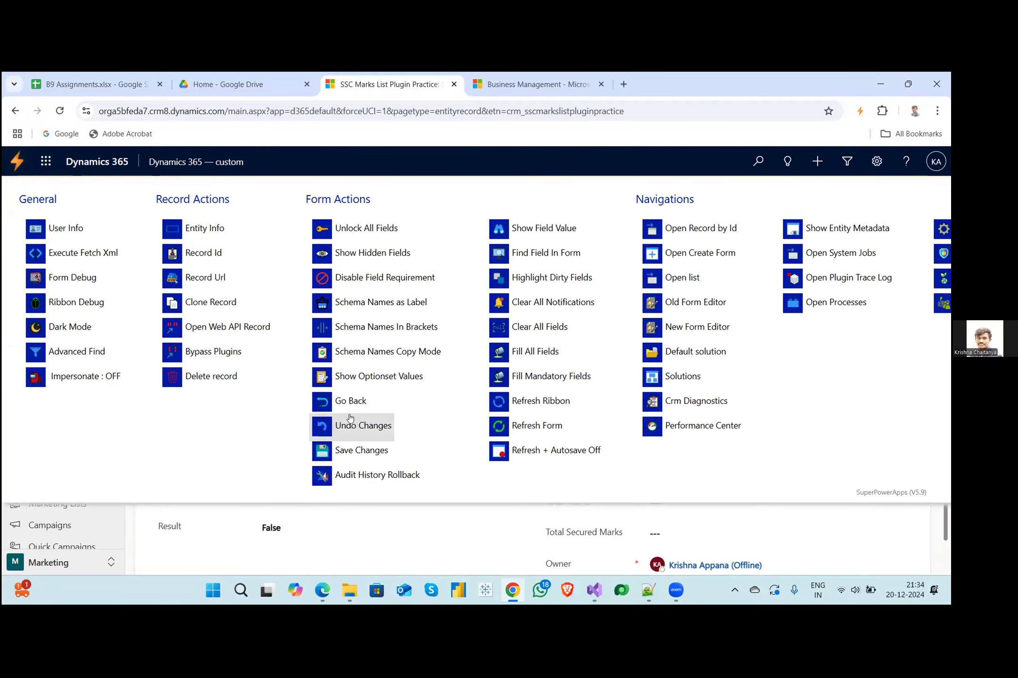
left_click(241, 547)
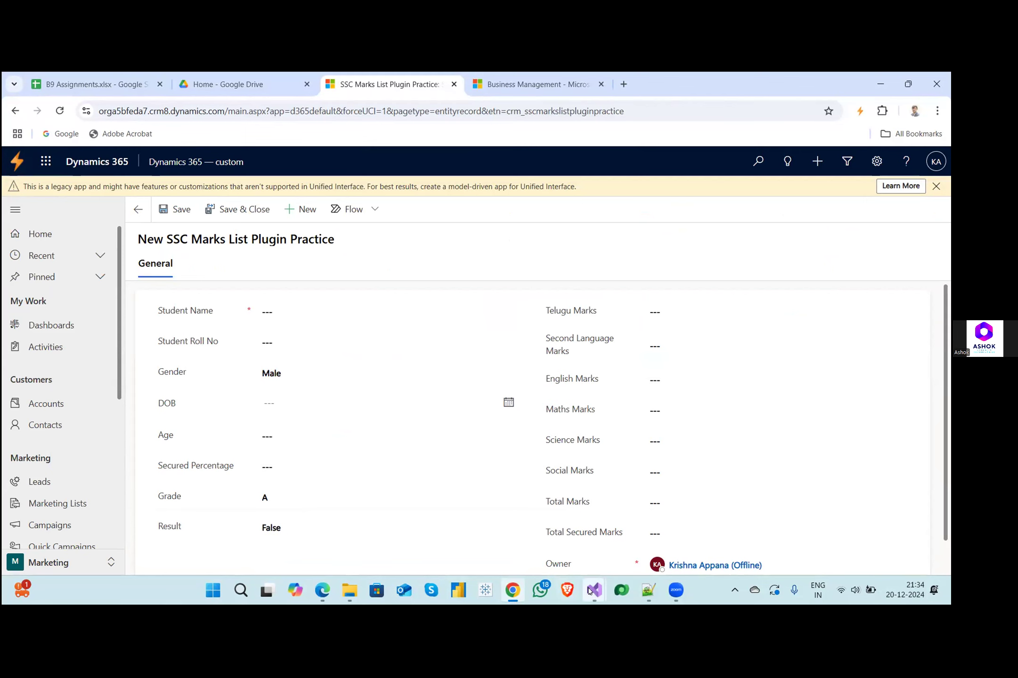
- Return to MarksCaluculation.cs in Visual Studio and assign true to result in the if branch of the marks check
mouse_move(589, 591)
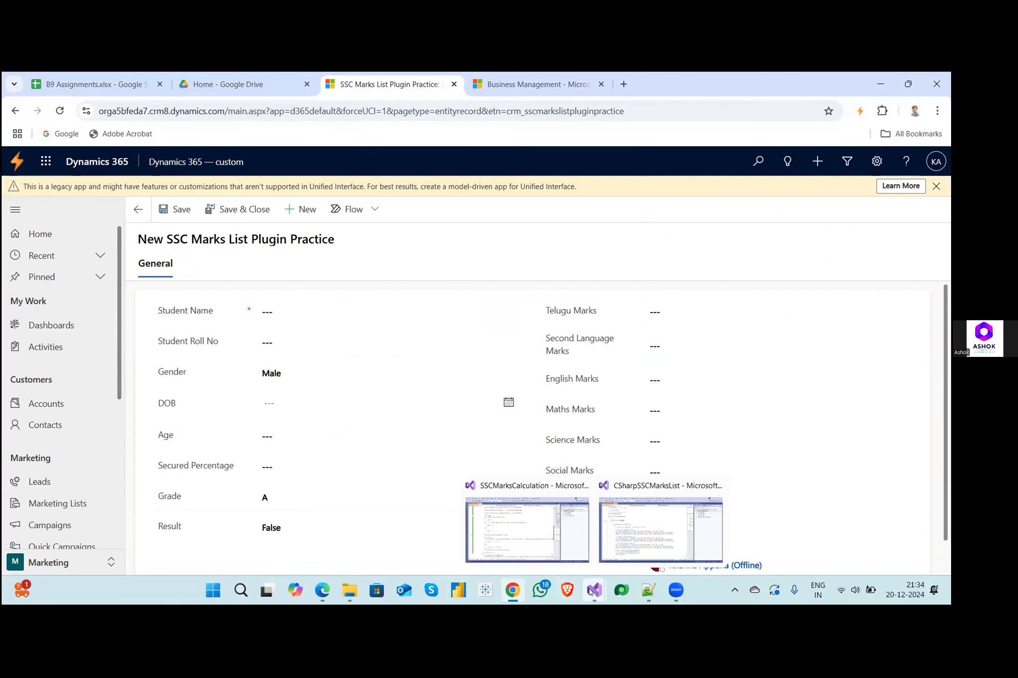
left_click(533, 538)
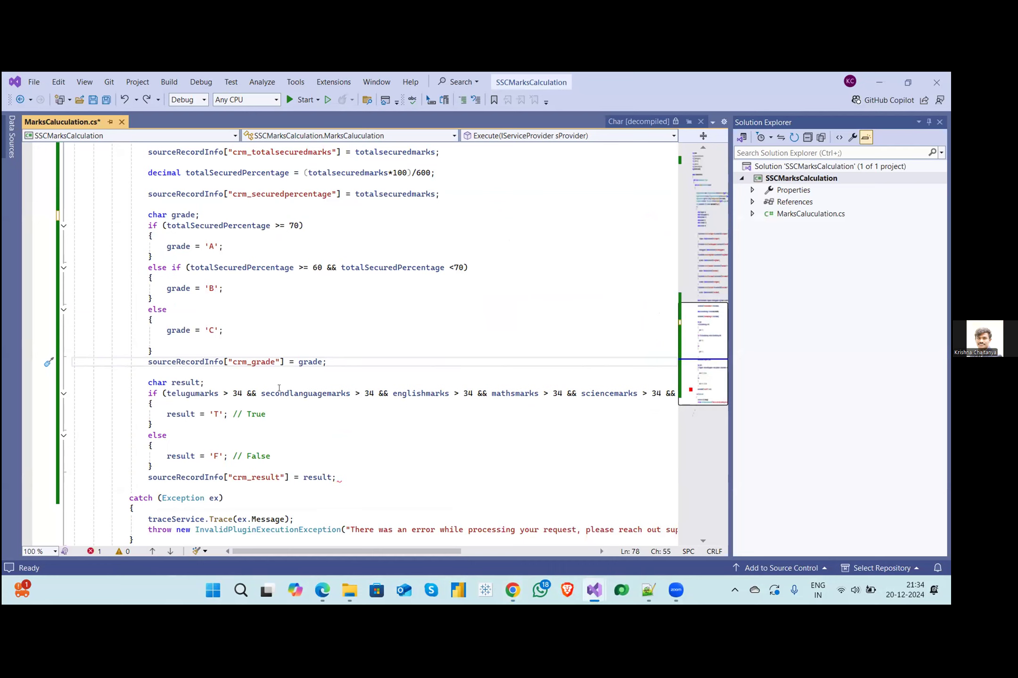
left_click(216, 413)
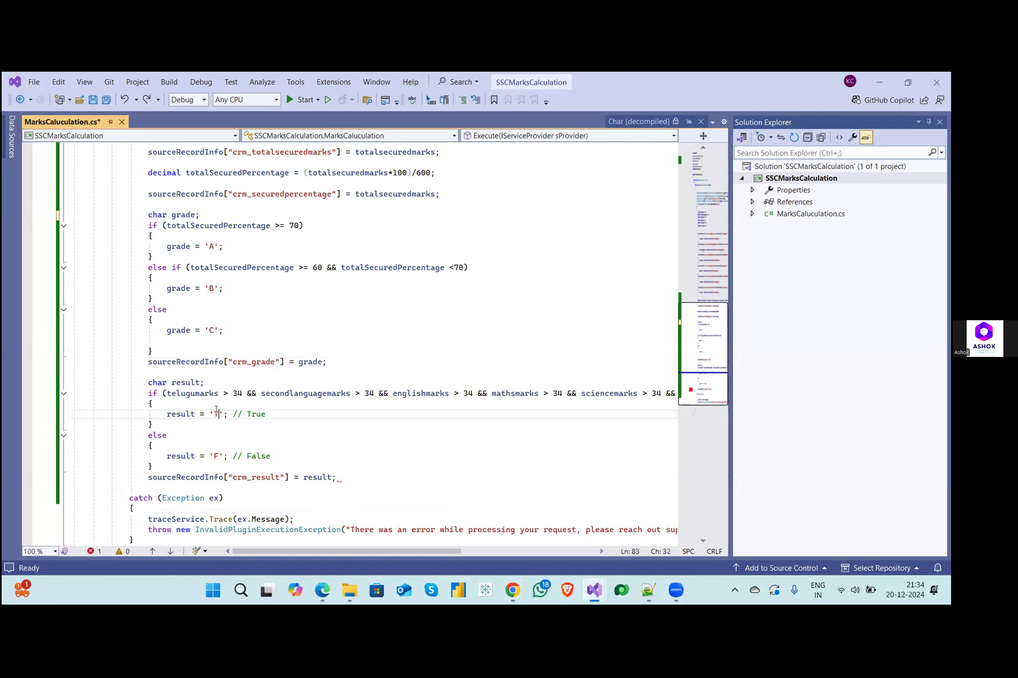
key("BackSpace")
key("Delete")
key("BackSpace")
type("true")
left_click(200, 421)
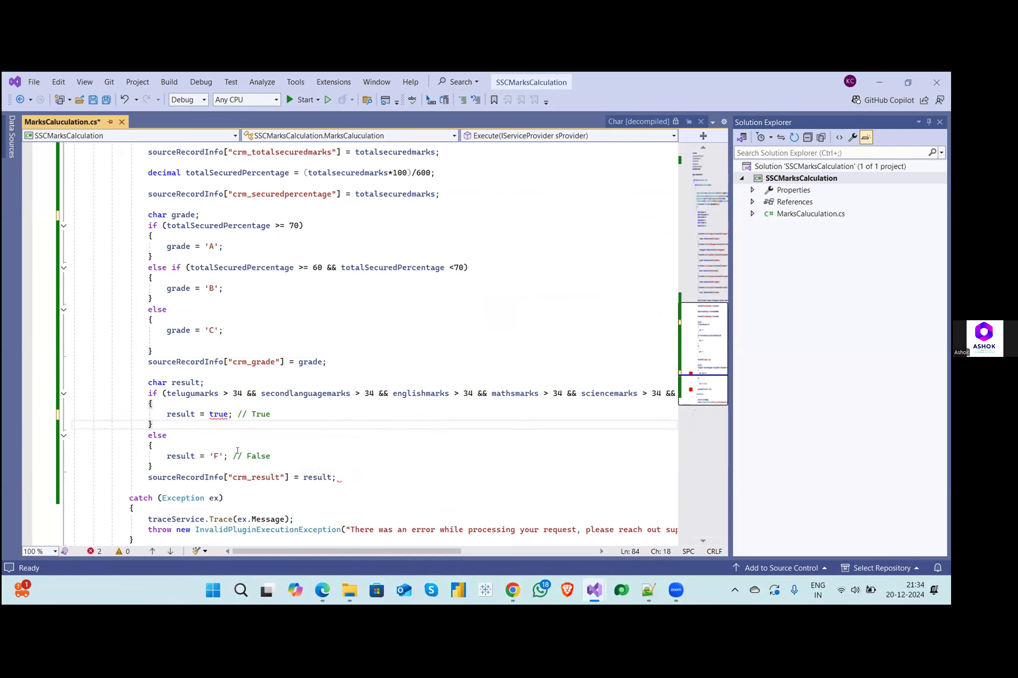
- Assign false to result in the else branch of the marks check
left_click(221, 455)
key("BackSpace")
key("BackSpace")
key("BackSpace")
type("false")
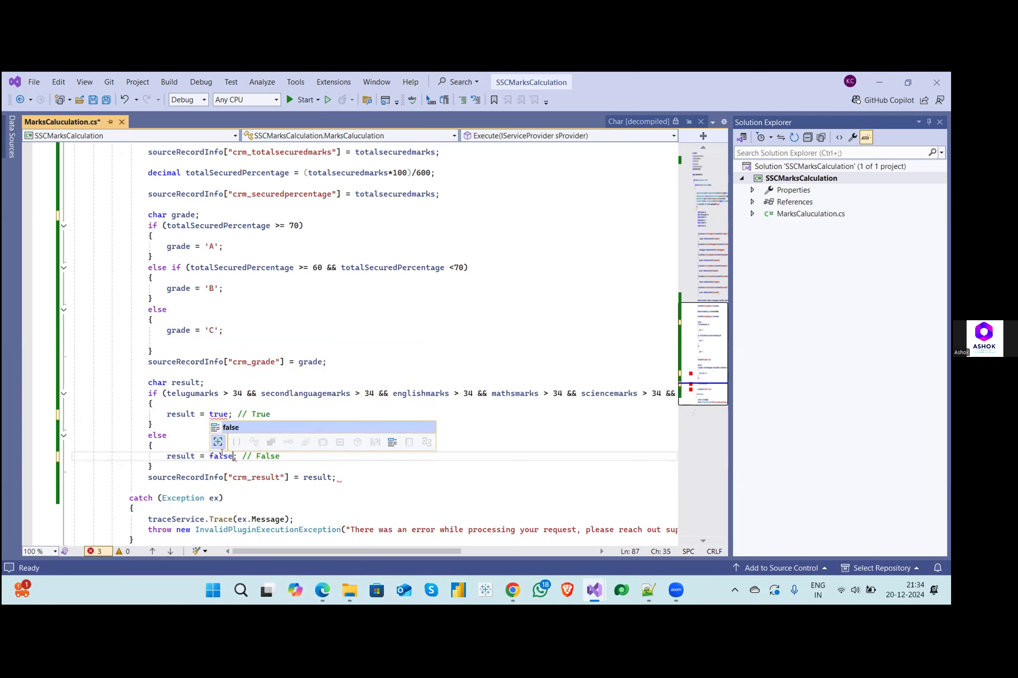
- Change the declared type of the result variable to bool and highlight the if-else block that sets it
left_click(182, 456)
double_click(181, 456)
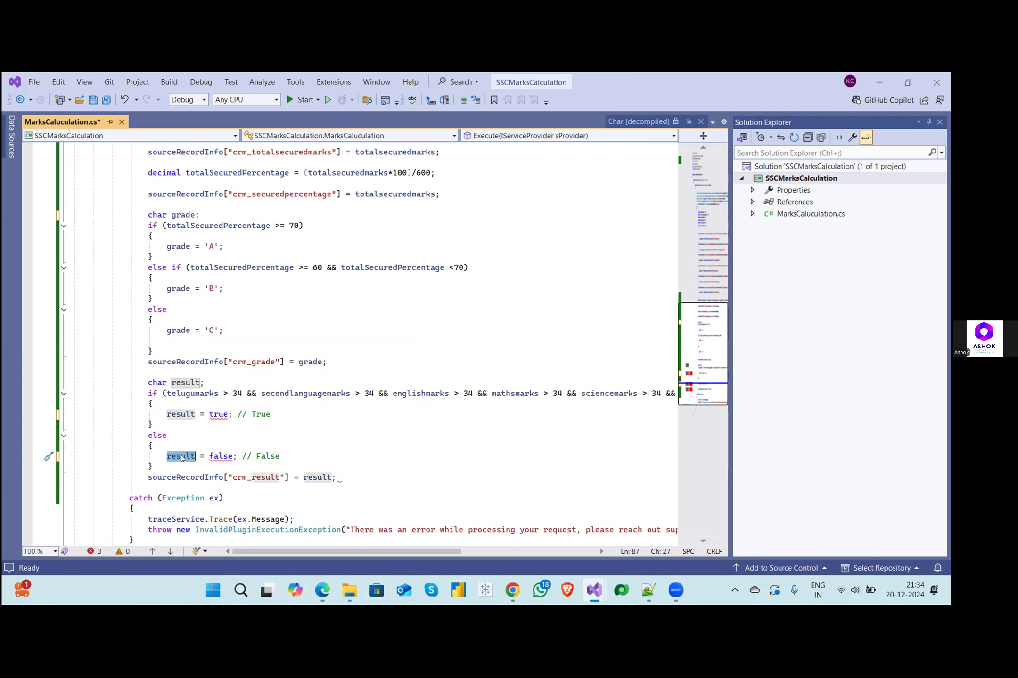
double_click(157, 383)
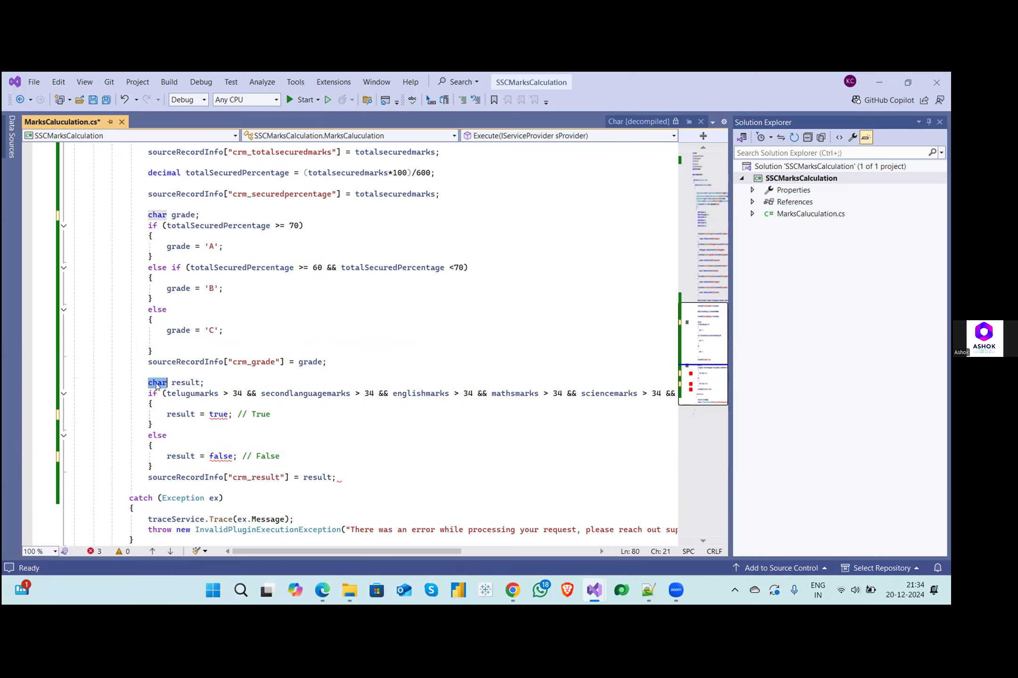
type("bool")
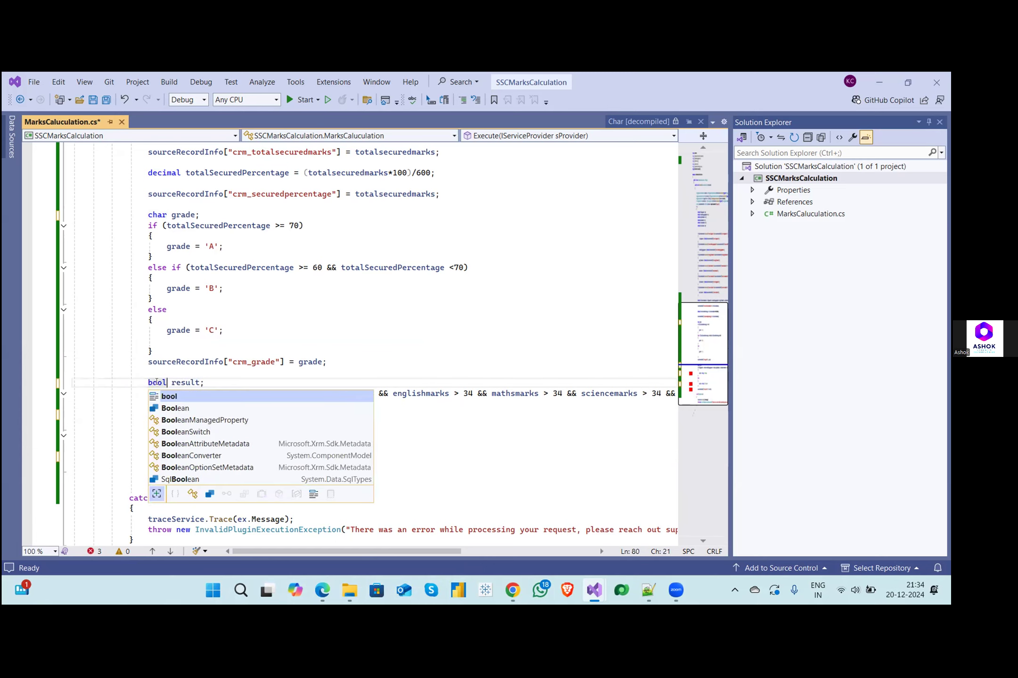
left_click(228, 379)
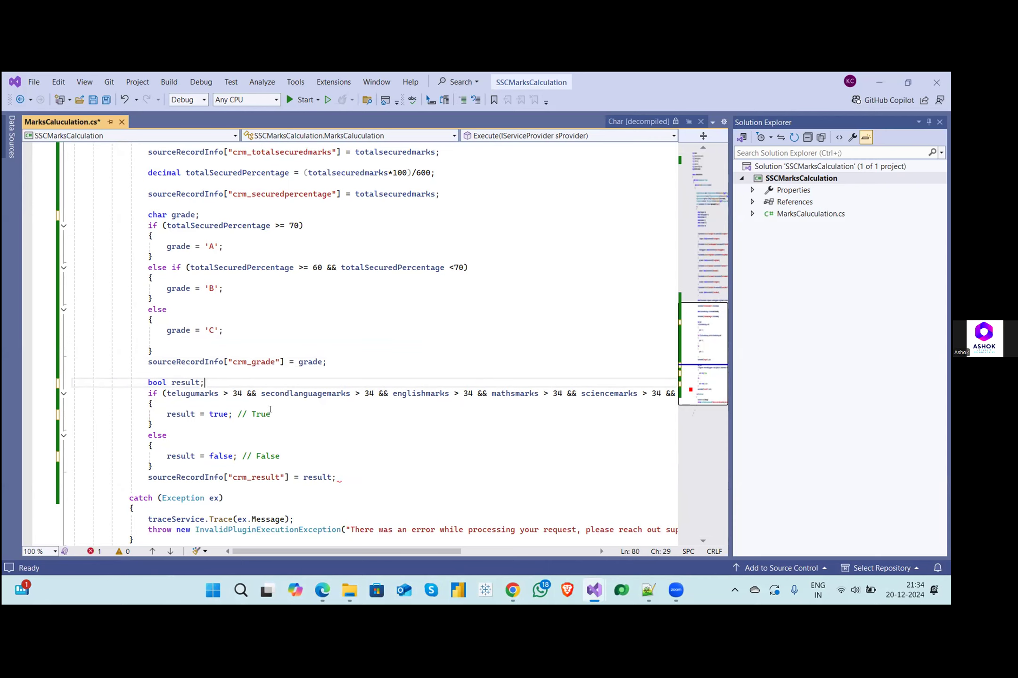
left_click_drag(145, 393, 185, 456)
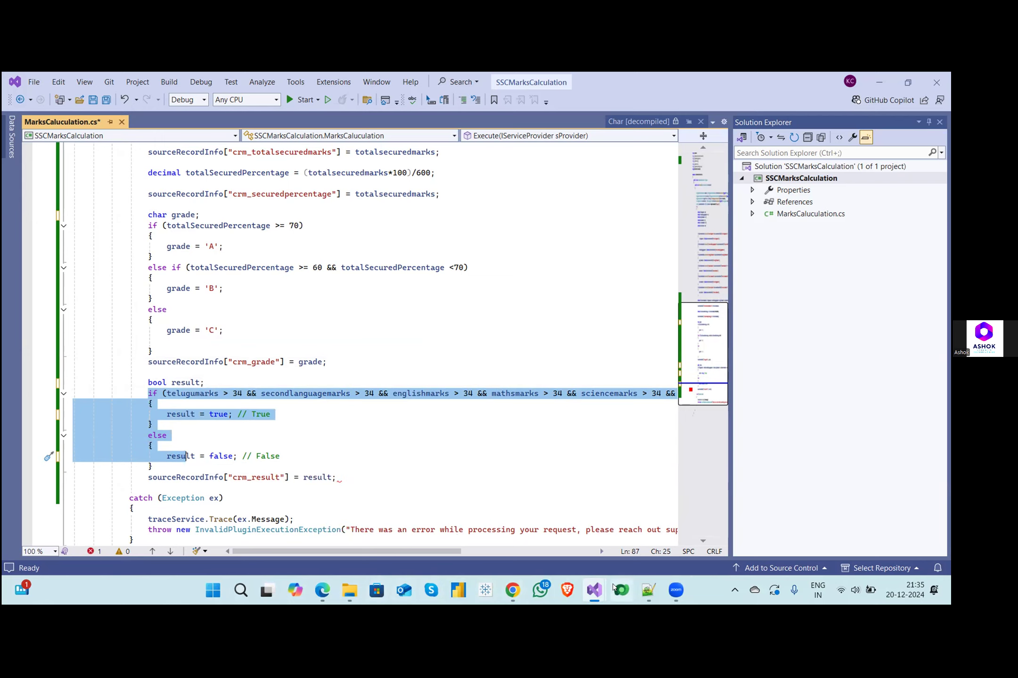
- Switch to Chrome and open the Batch 9 Tracking.xlsx spreadsheet in a new tab by searching for "batch 9"
mouse_move(513, 591)
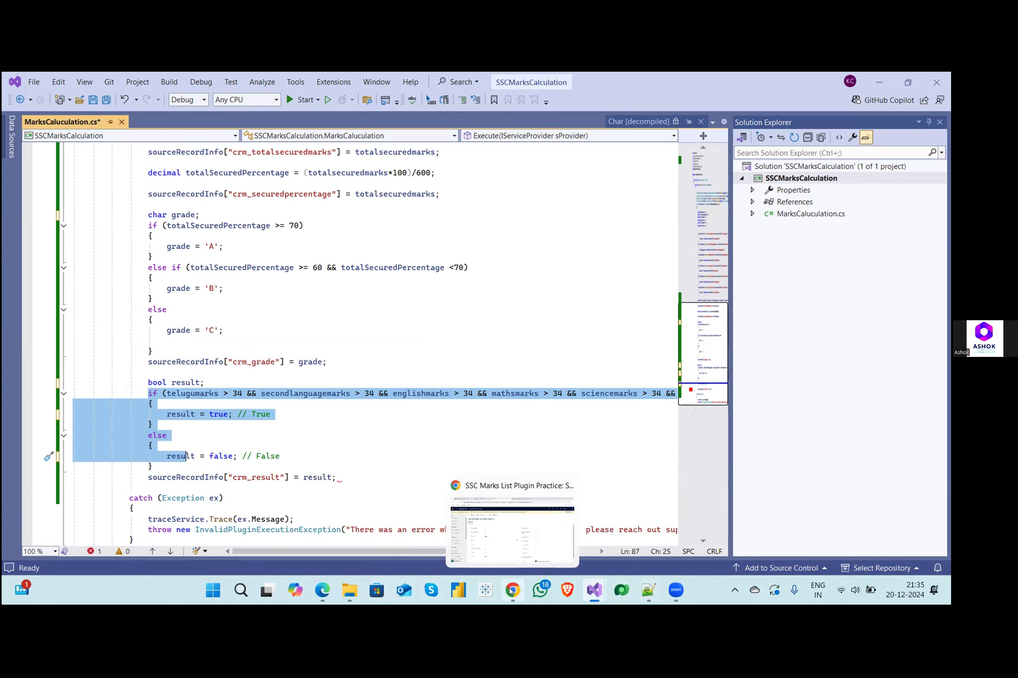
left_click(493, 537)
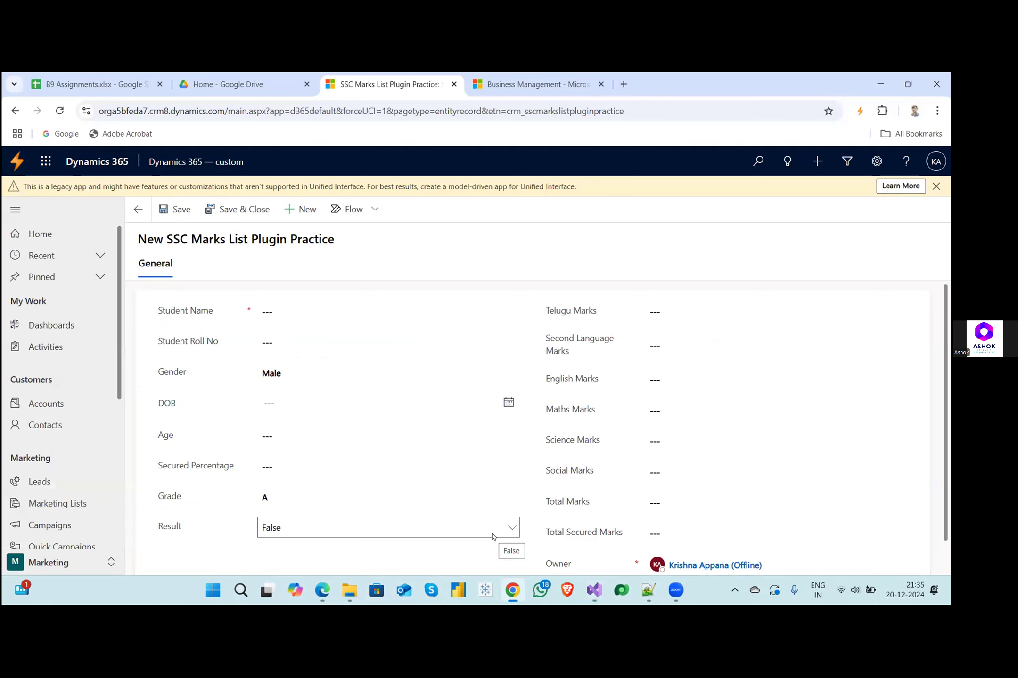
left_click(82, 81)
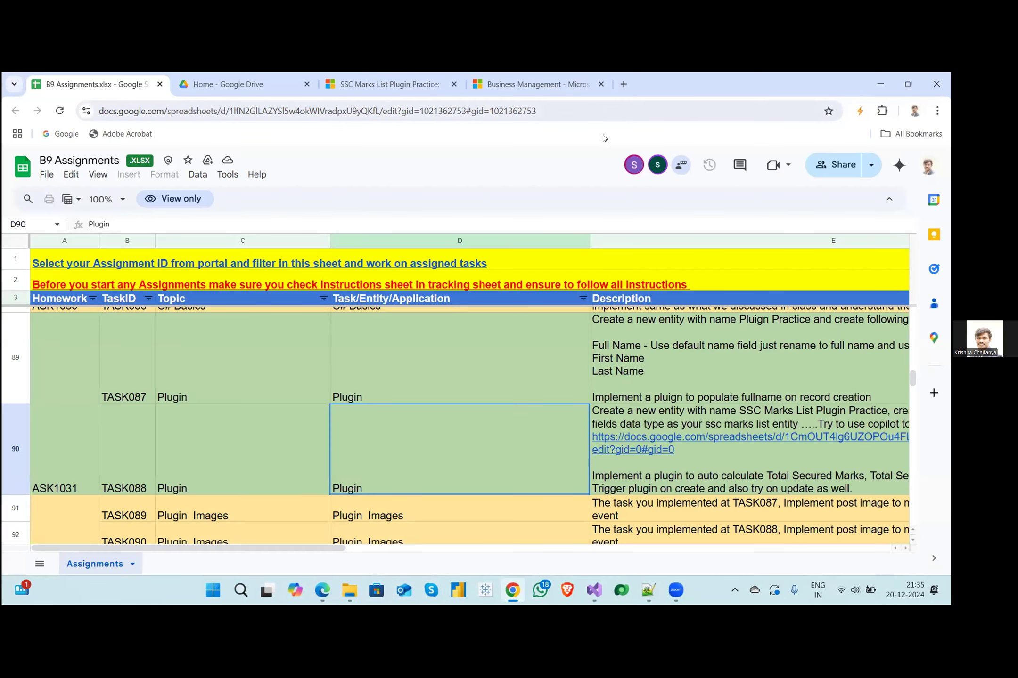
left_click(623, 84)
type("b")
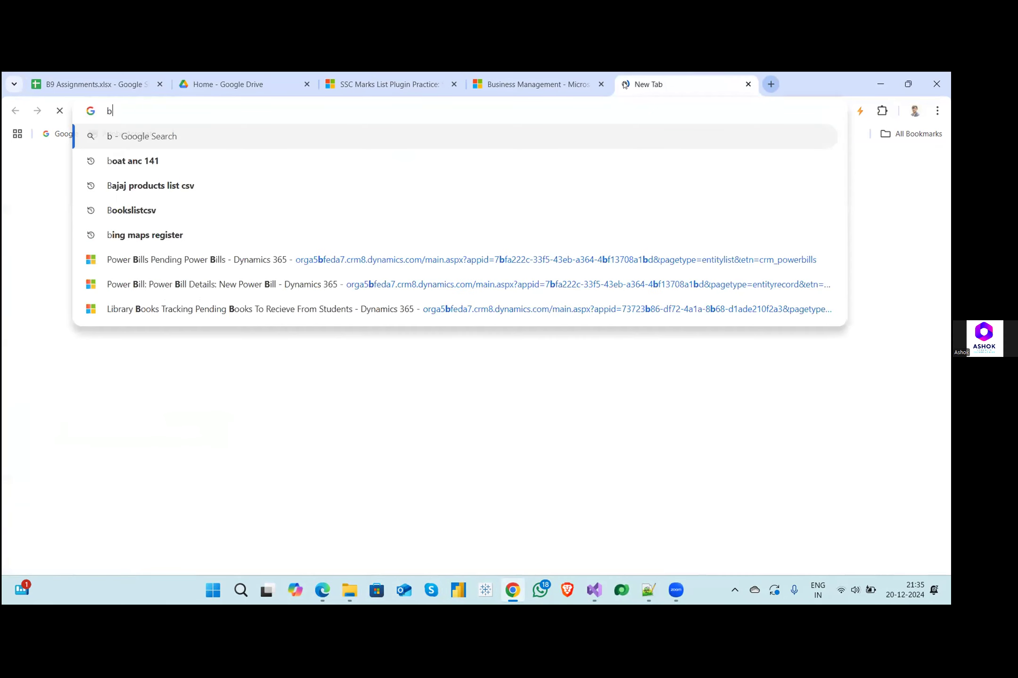
type("atch")
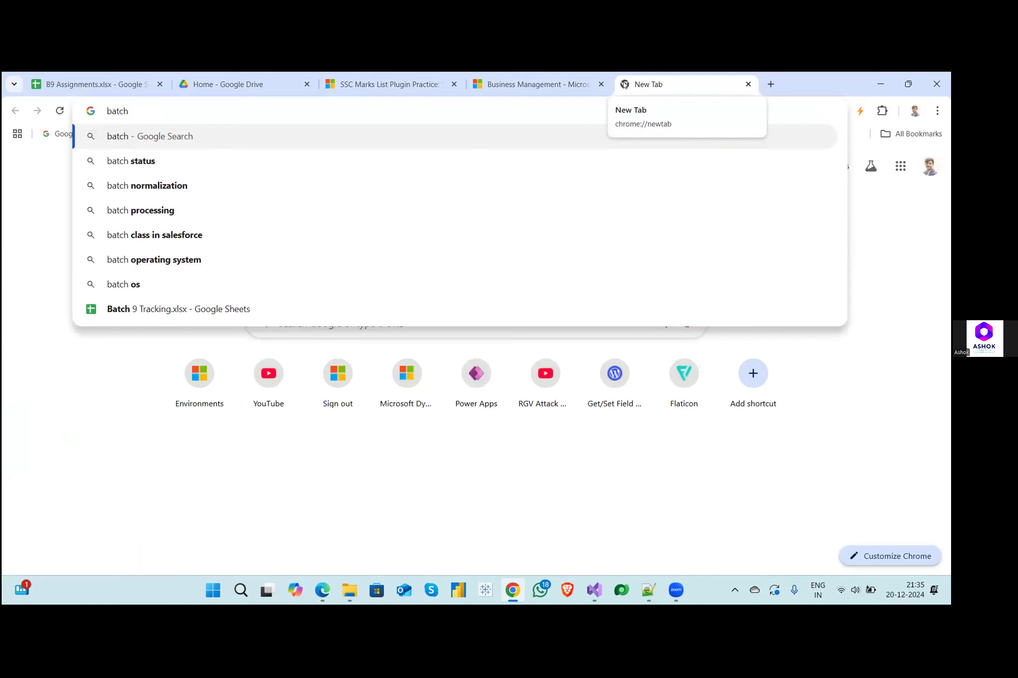
type(" 9")
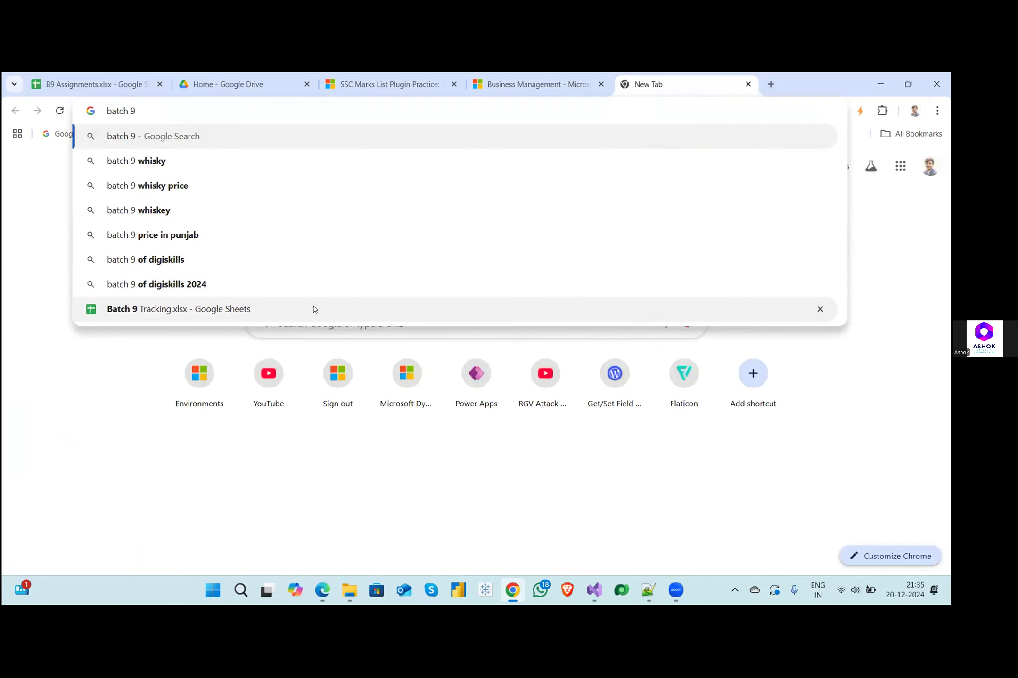
left_click(314, 309)
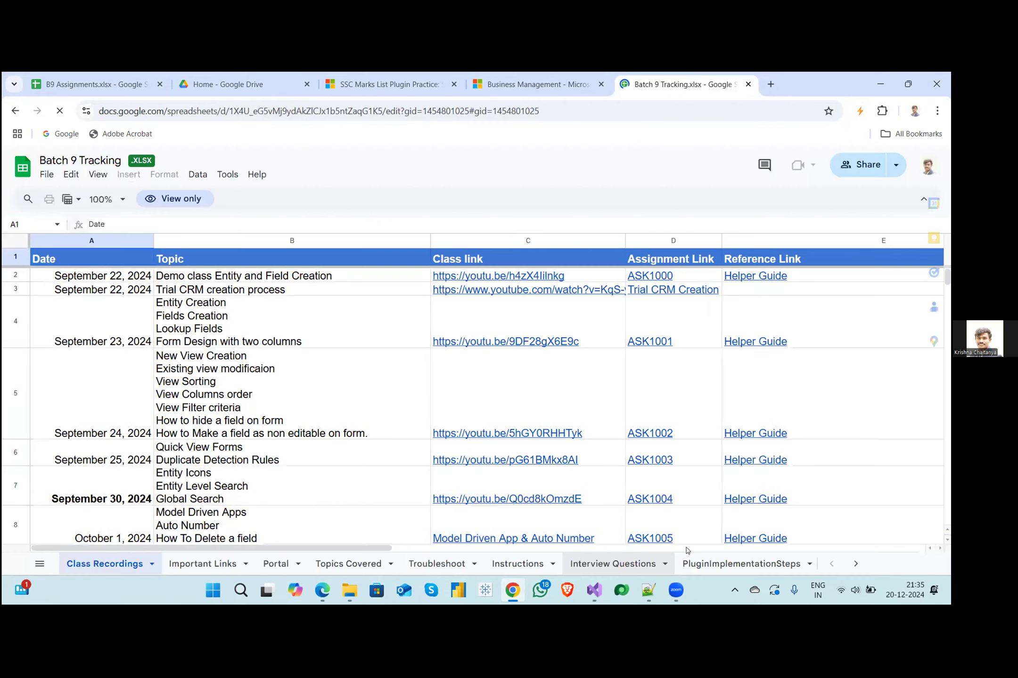
- Show the PluginImplementationSteps sheet, dismiss the security notice, and open the SetGetC#.cs file linked in the get and set syntax row
left_click(720, 563)
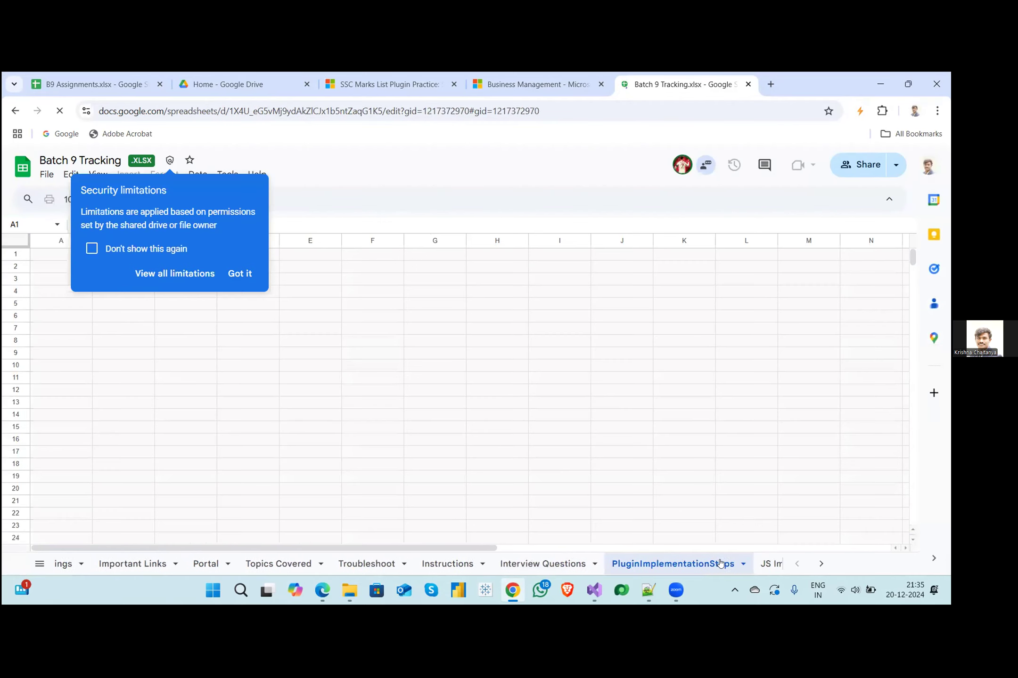
left_click(236, 275)
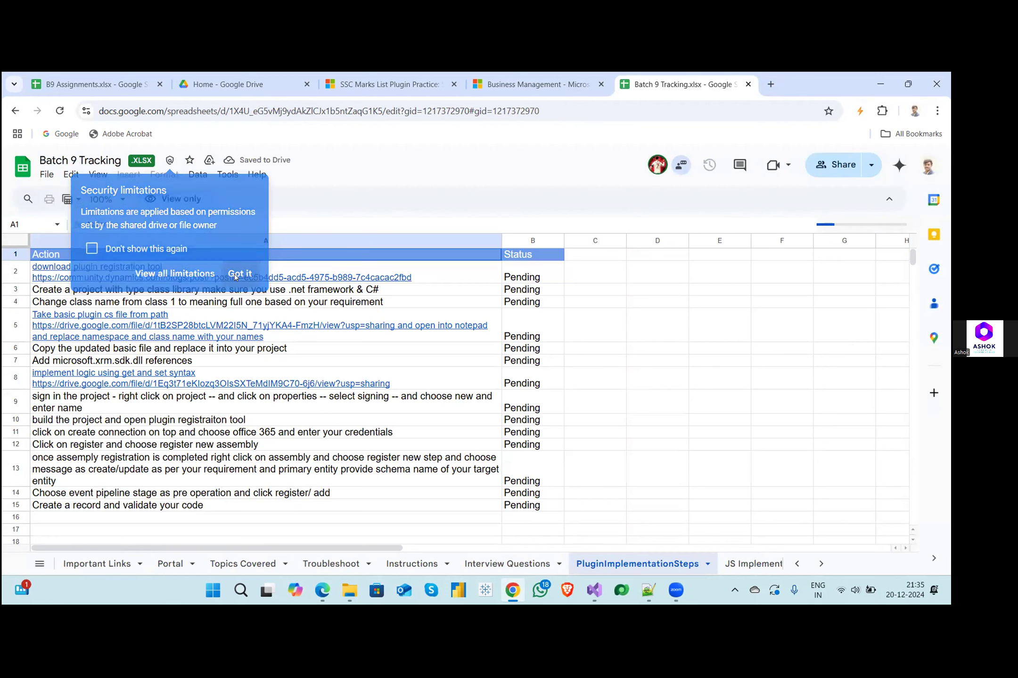
mouse_move(123, 338)
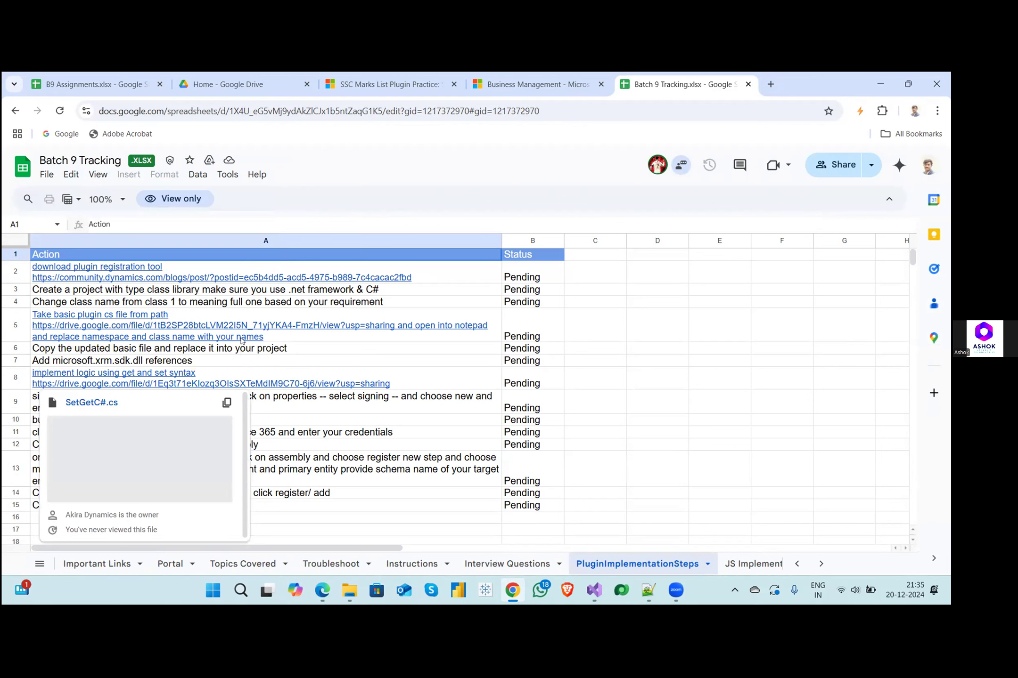
left_click(369, 349)
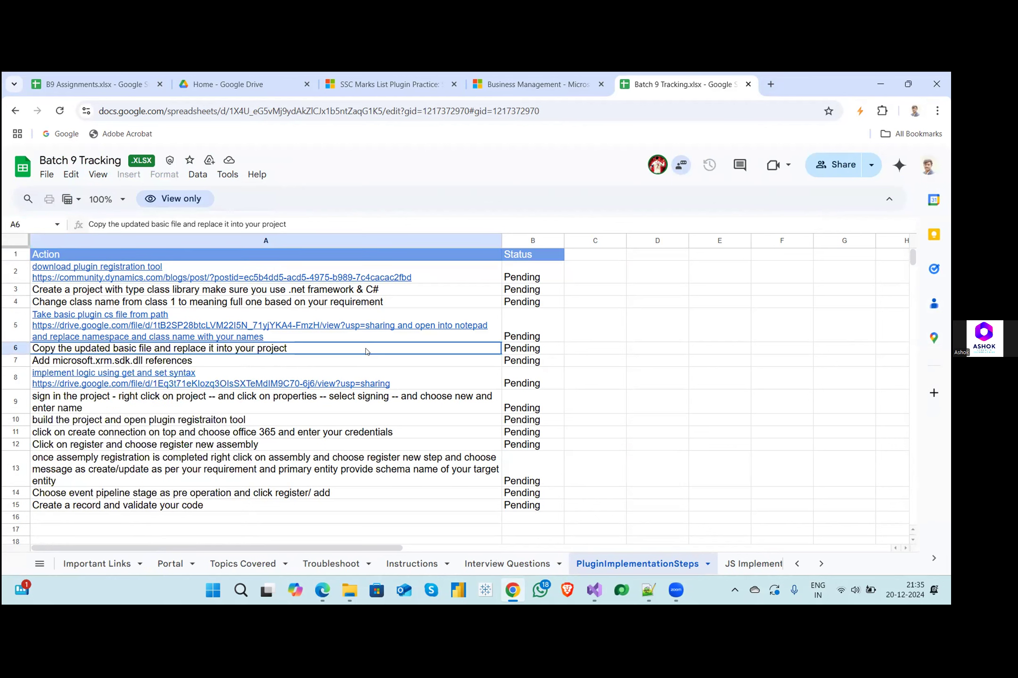
left_click(295, 380)
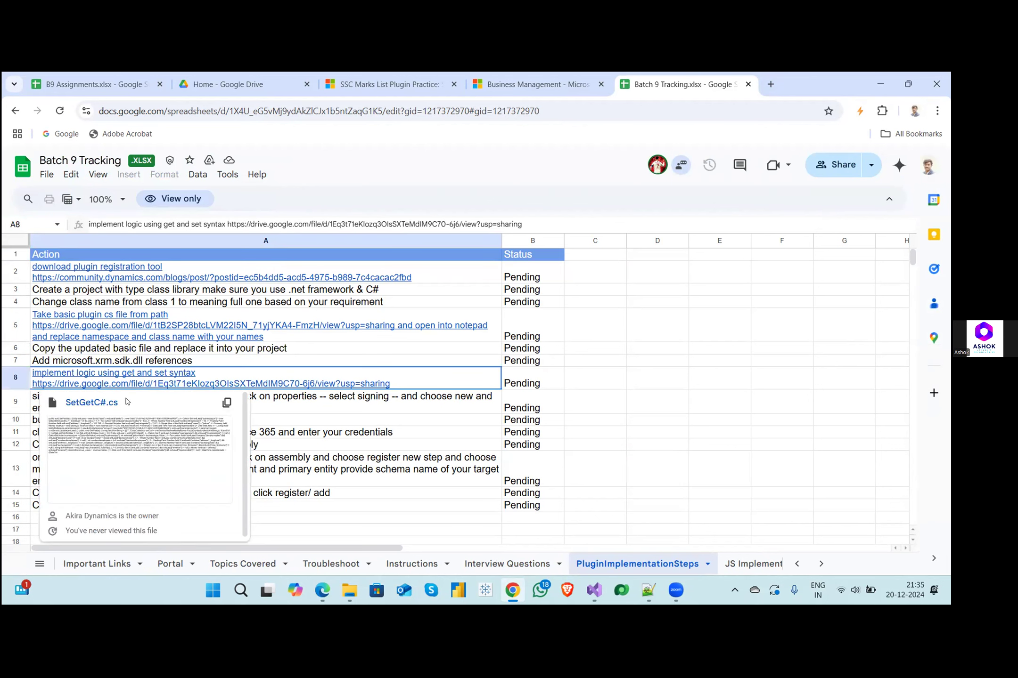
left_click(127, 401)
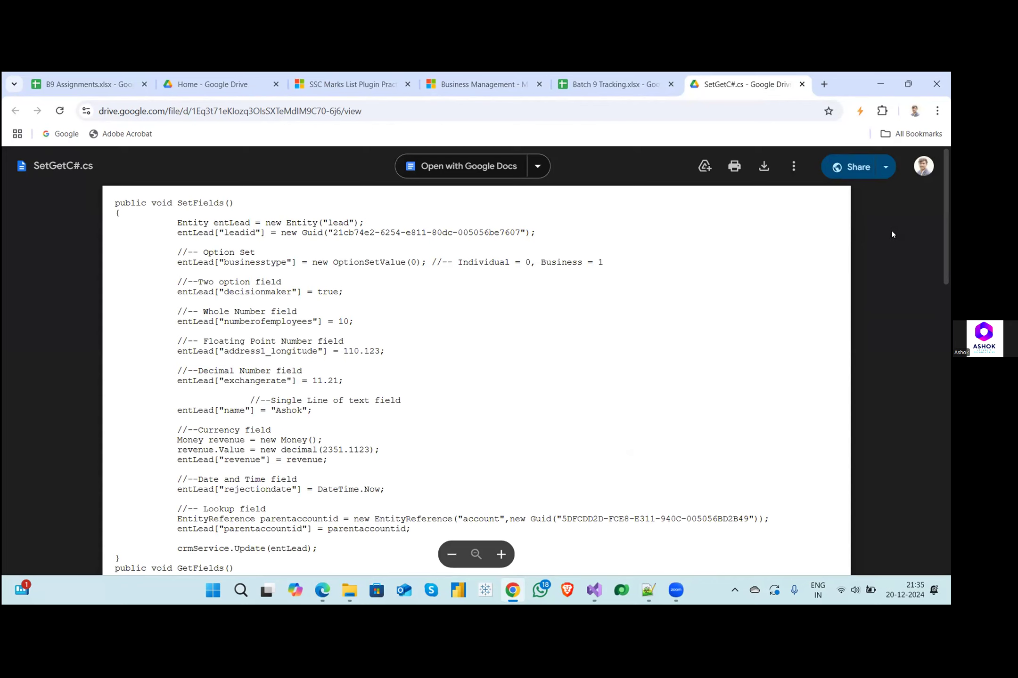
- Find the two option field example in SetGetC#.cs and highlight its decisionmaker assignment
mouse_move(944, 200)
left_mouse_down()
mouse_move(948, 270)
mouse_move(948, 215)
left_mouse_up()
double_click(356, 237)
left_click_drag(213, 238, 173, 238)
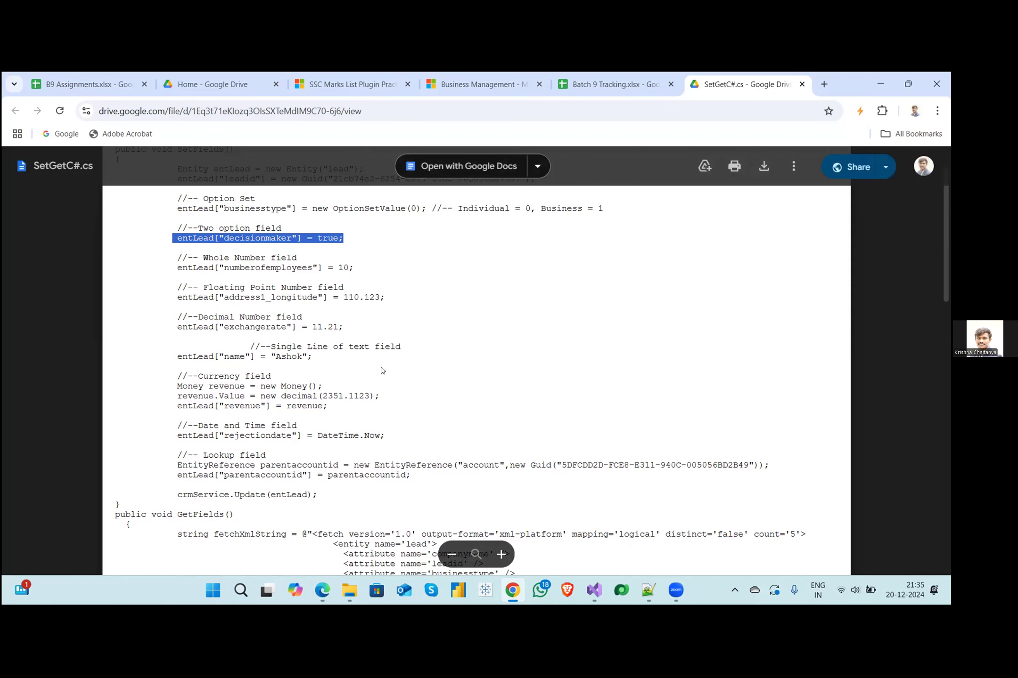
- Return to the SSCMarksCalculation project in Visual Studio and review the result variable's bool declaration and its assignment in the if branch
mouse_move(593, 590)
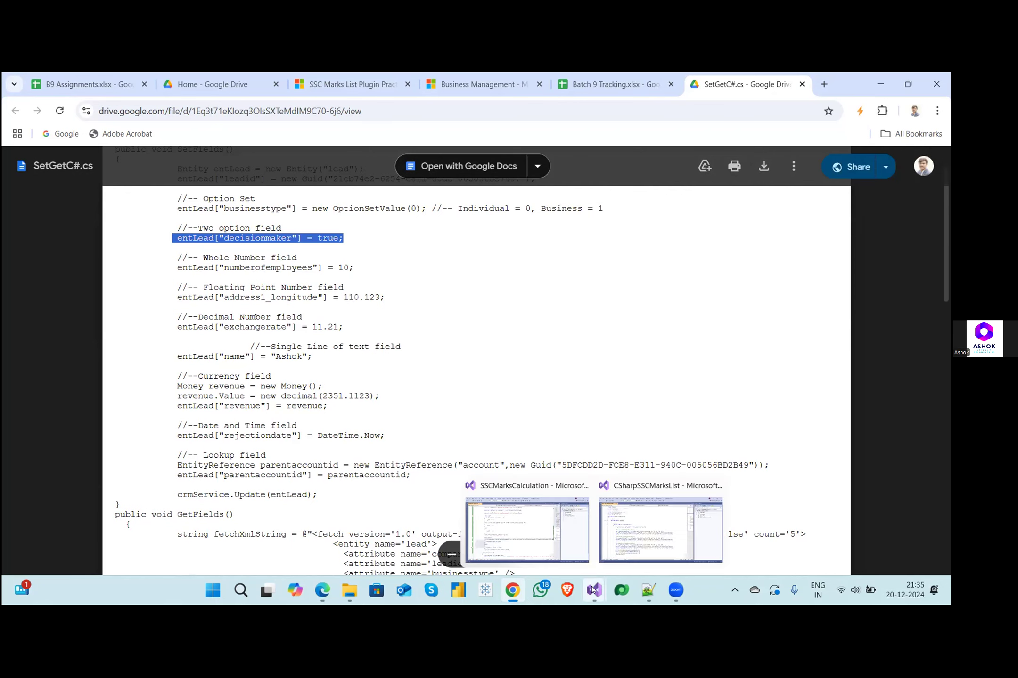
left_click(583, 553)
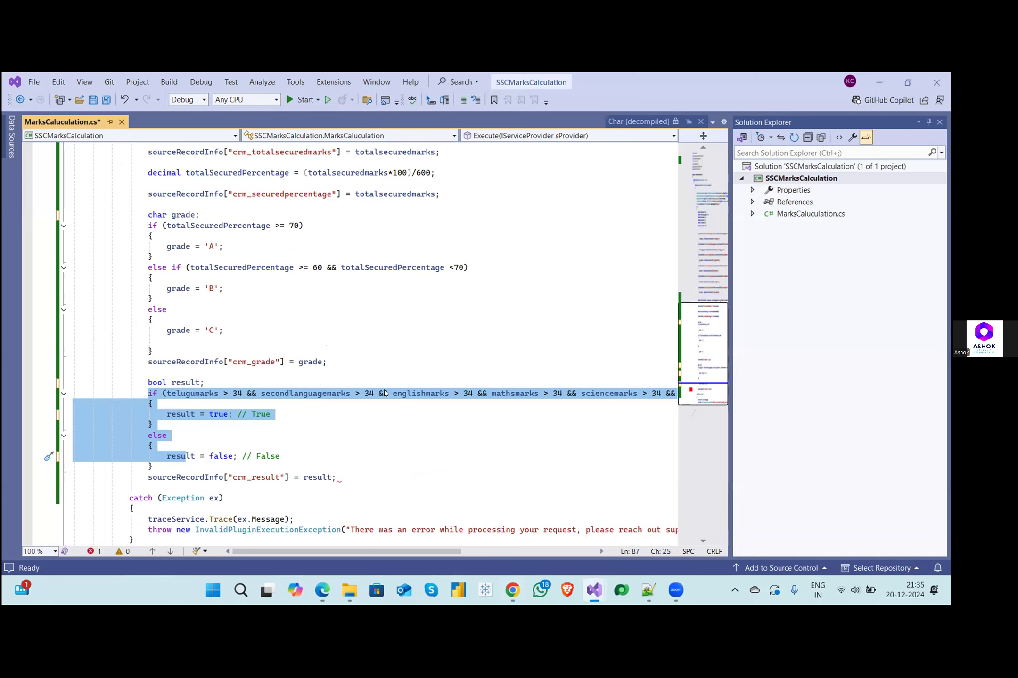
left_click(303, 406)
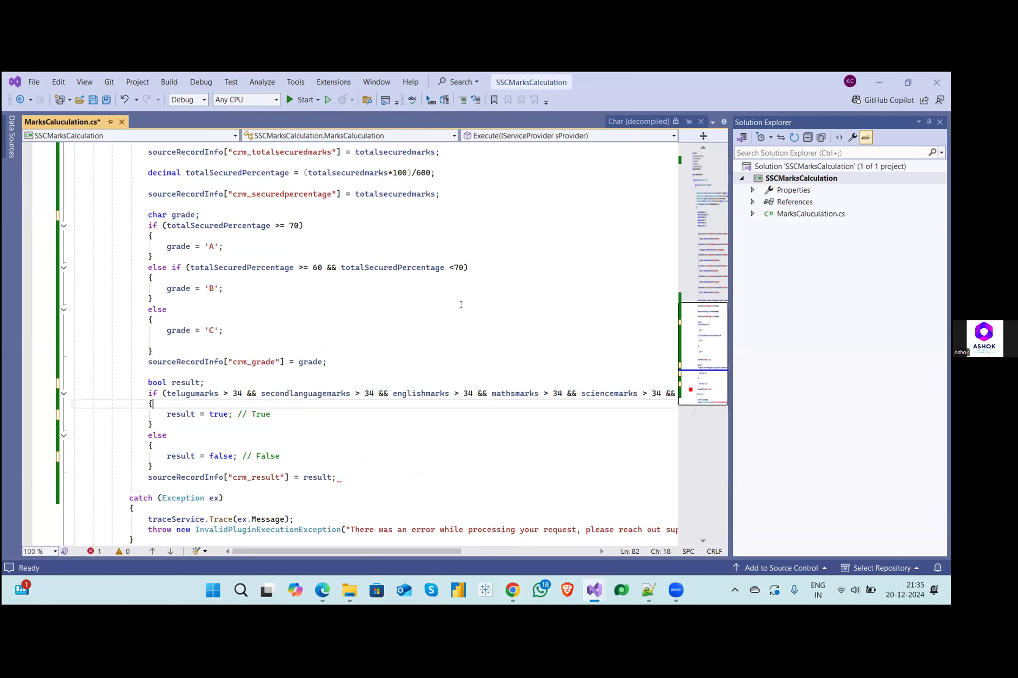
left_click_drag(142, 386, 201, 381)
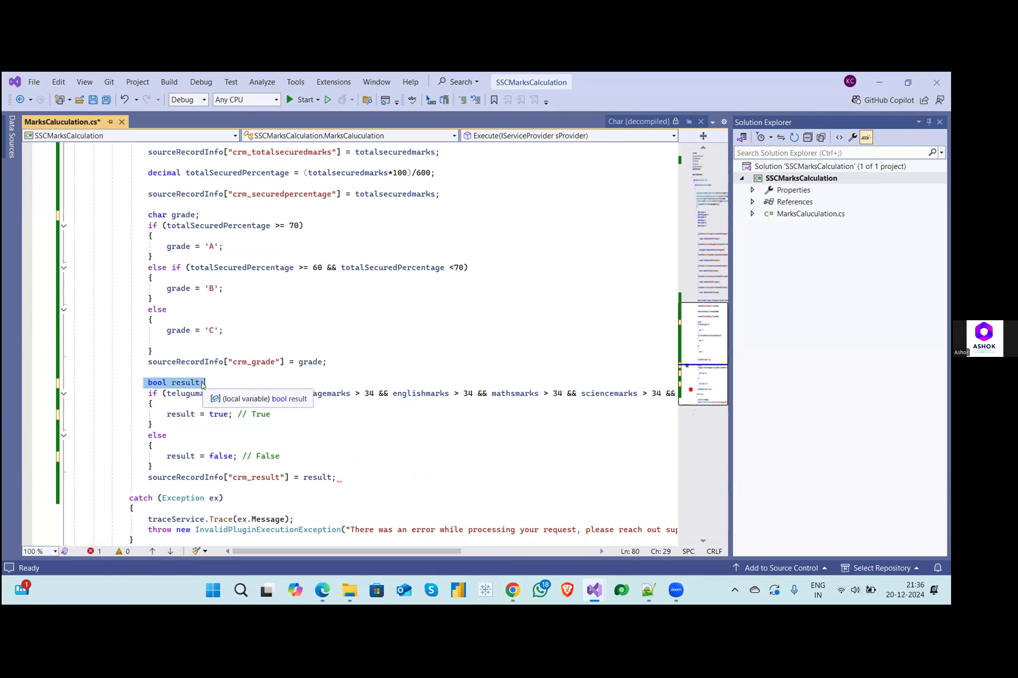
key("Up")
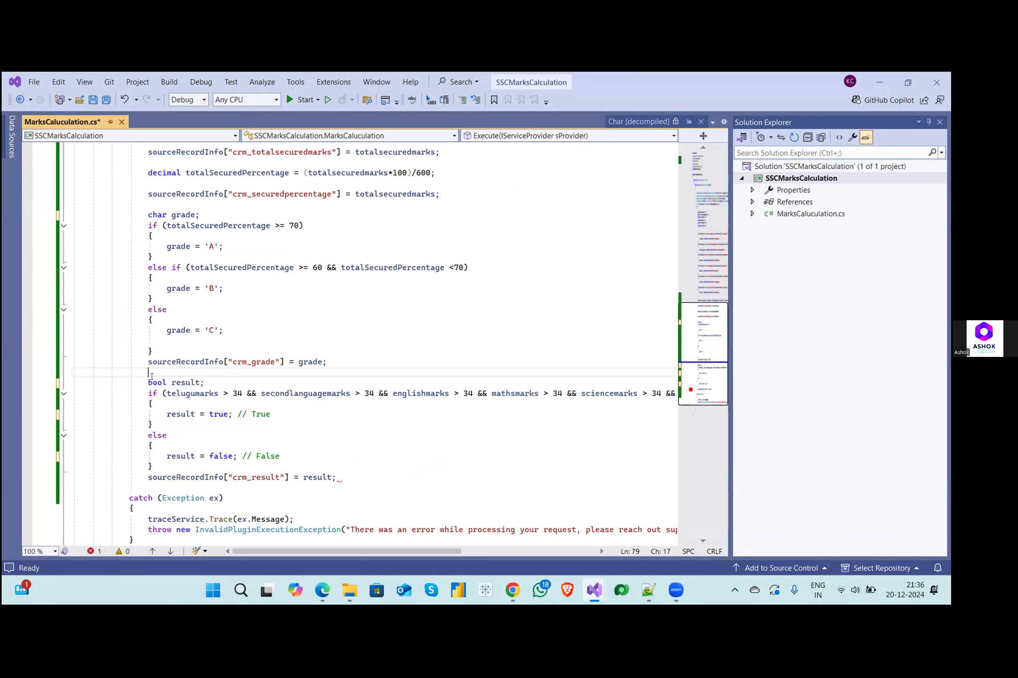
double_click(182, 414)
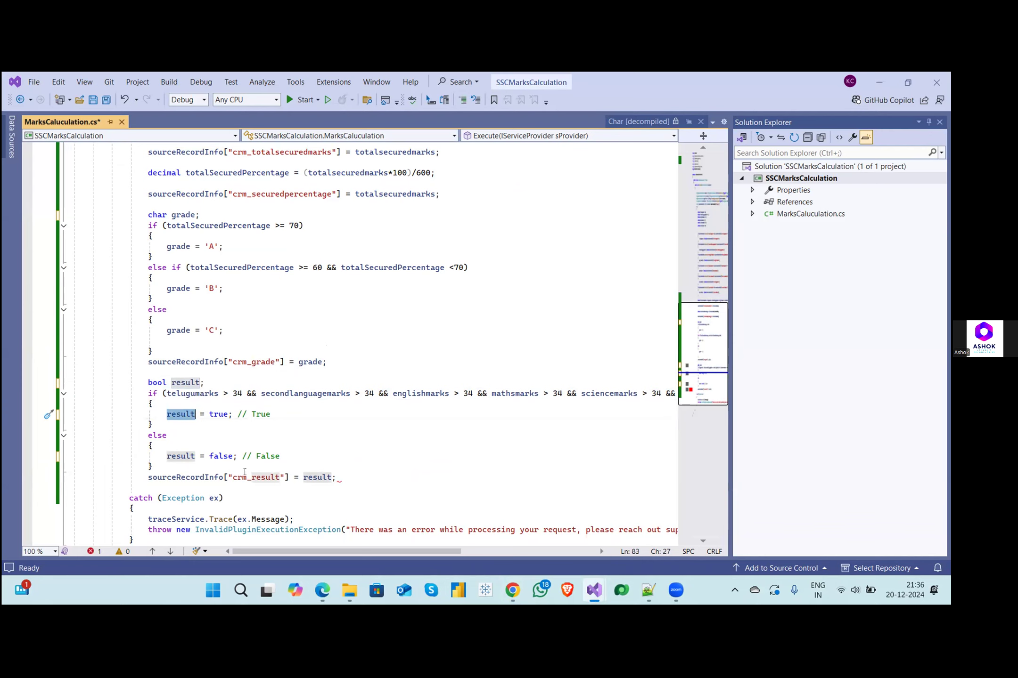
- Inspect the crm_result assignment line: the sourceRecordInfo entity, the field name, the result value and the flagged line end
double_click(263, 475)
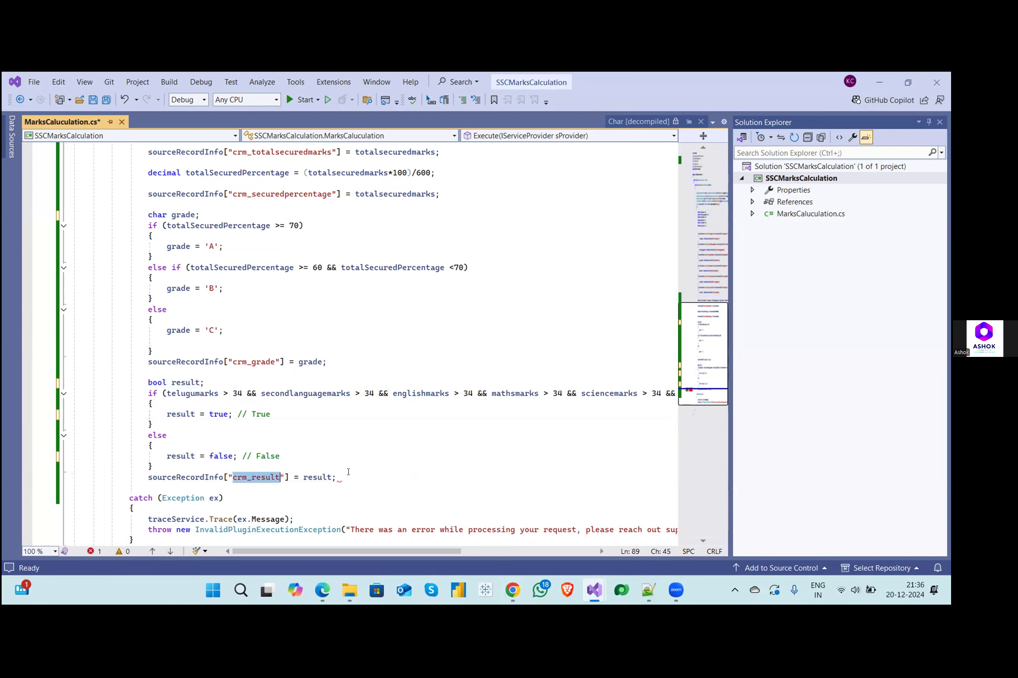
left_click(348, 473)
mouse_move(335, 476)
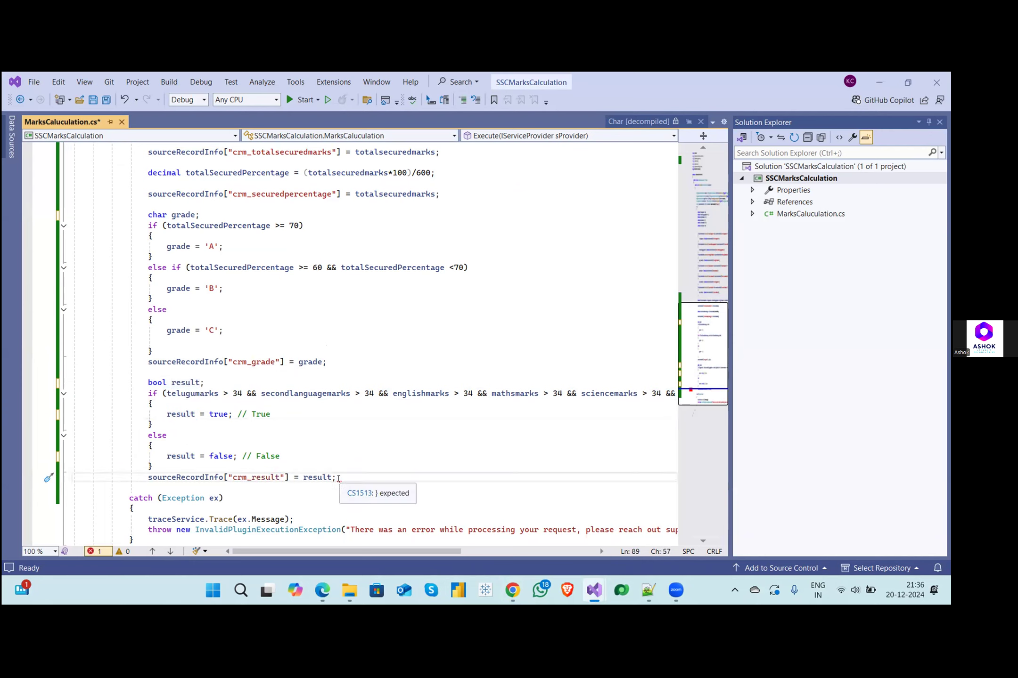
left_click(300, 477)
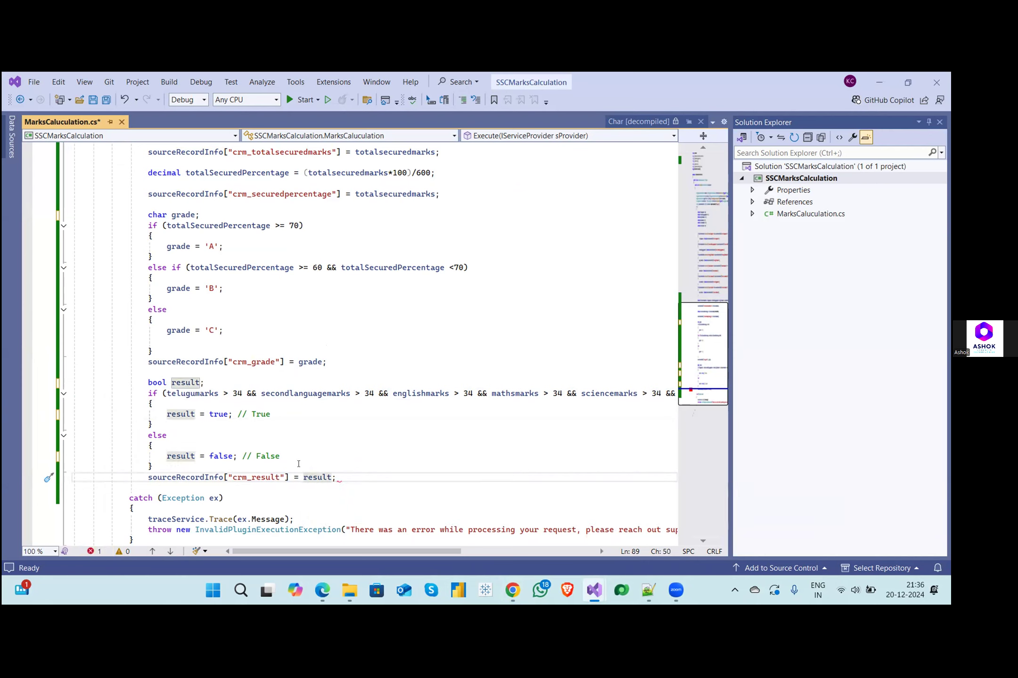
double_click(190, 478)
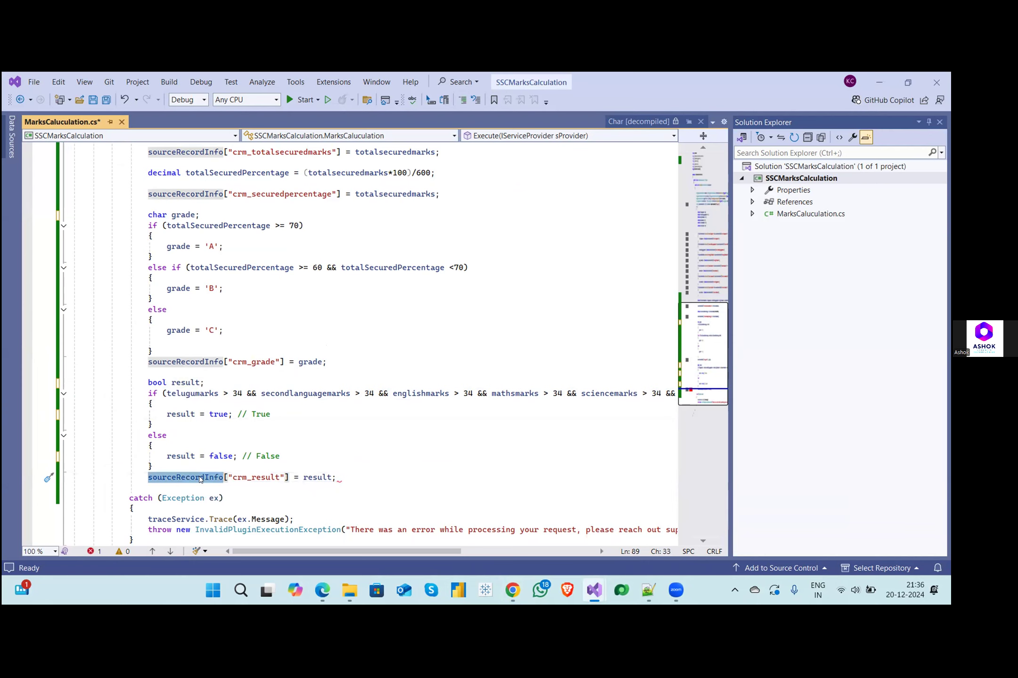
double_click(262, 477)
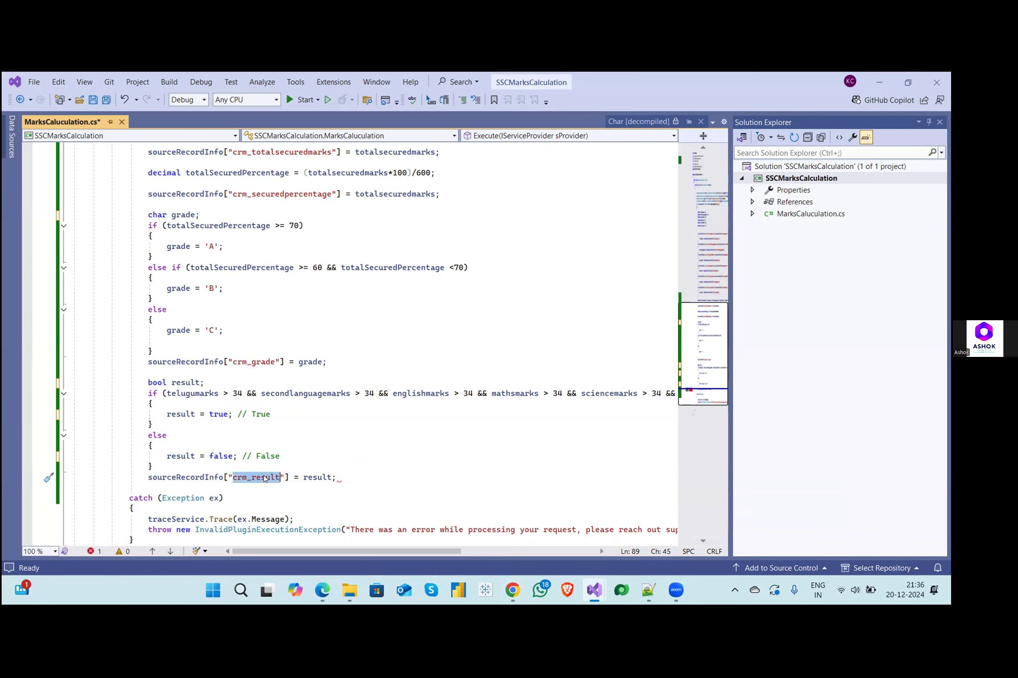
double_click(323, 477)
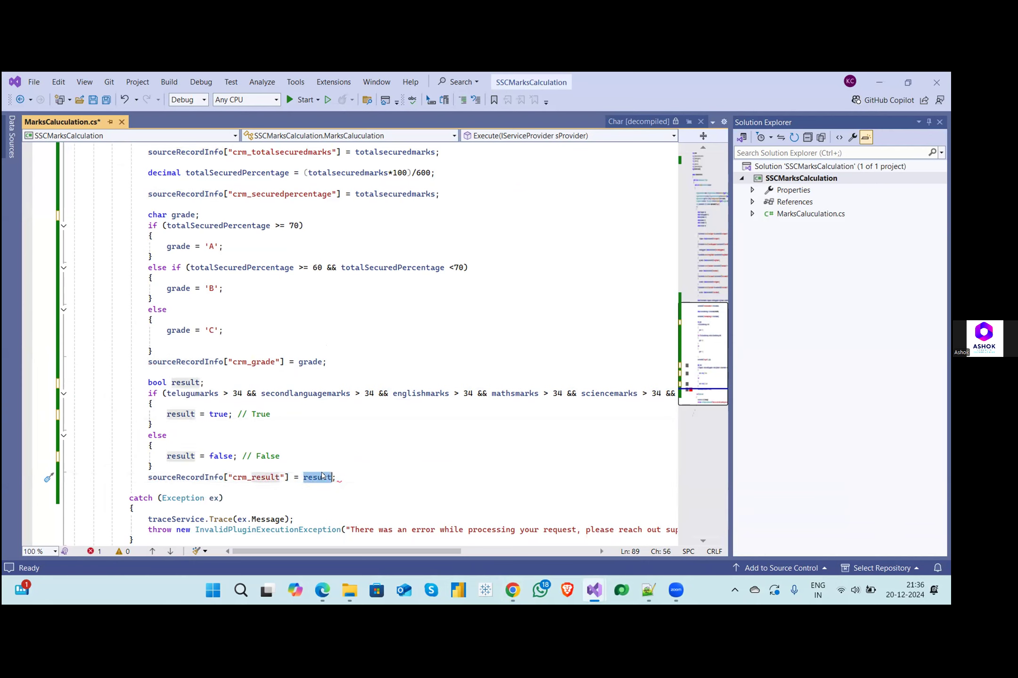
left_click(224, 477)
- Check the value assigned to the two option field in SetGetC#.cs in Chrome, and return to the plugin code
key("alt+Tab")
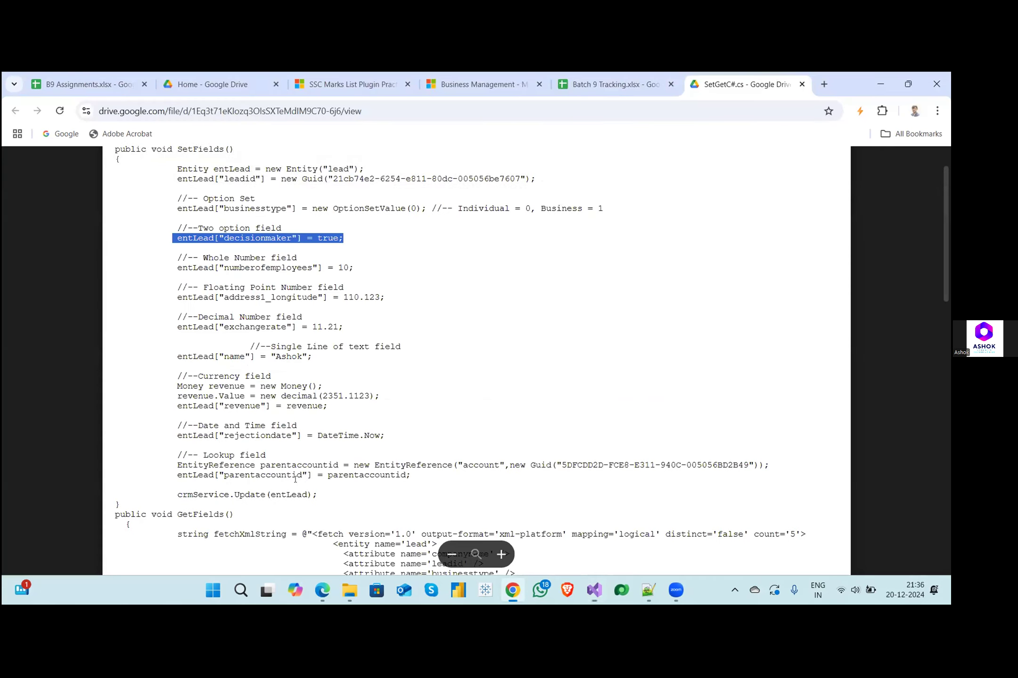
double_click(323, 238)
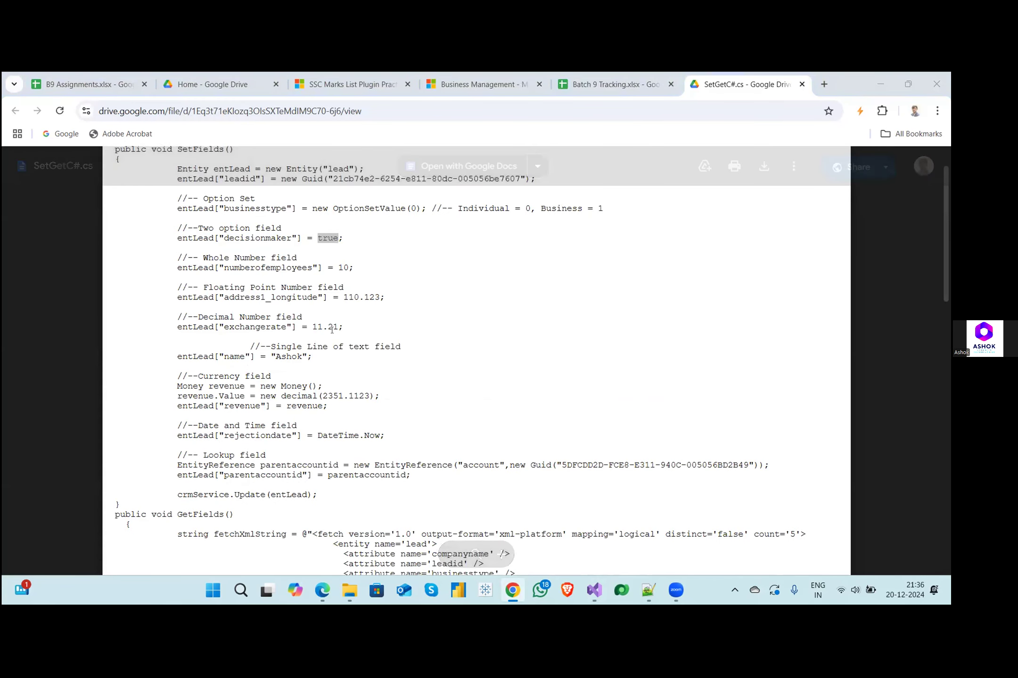
key("alt+Tab")
- Delete the value assigned to sourceRecordInfo["crm_result"] and re-enter it as result
double_click(319, 477)
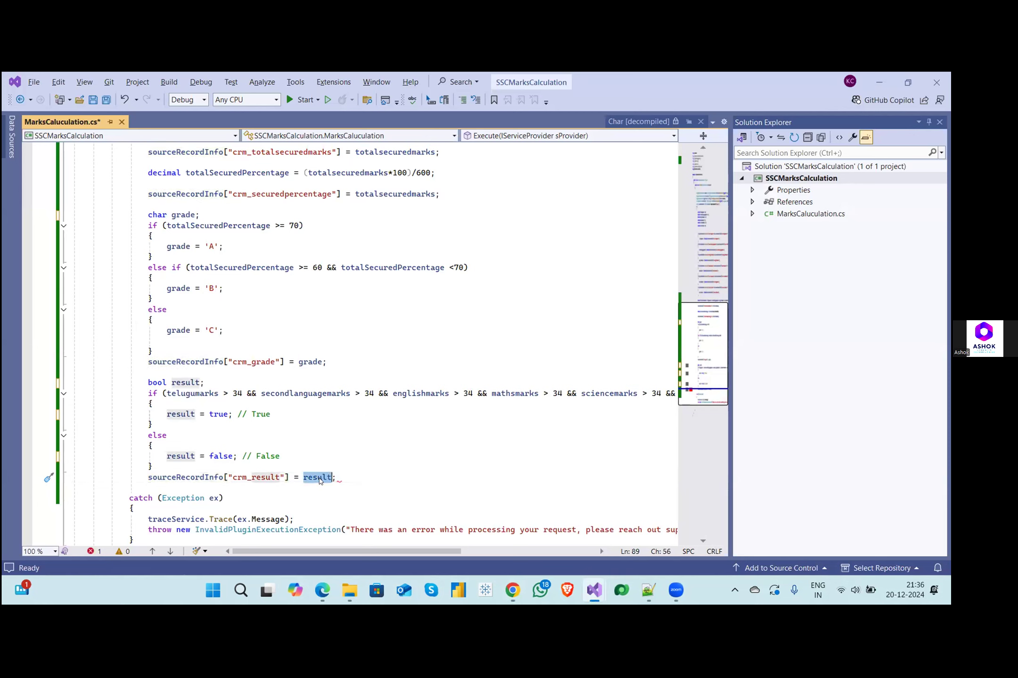
key("BackSpace")
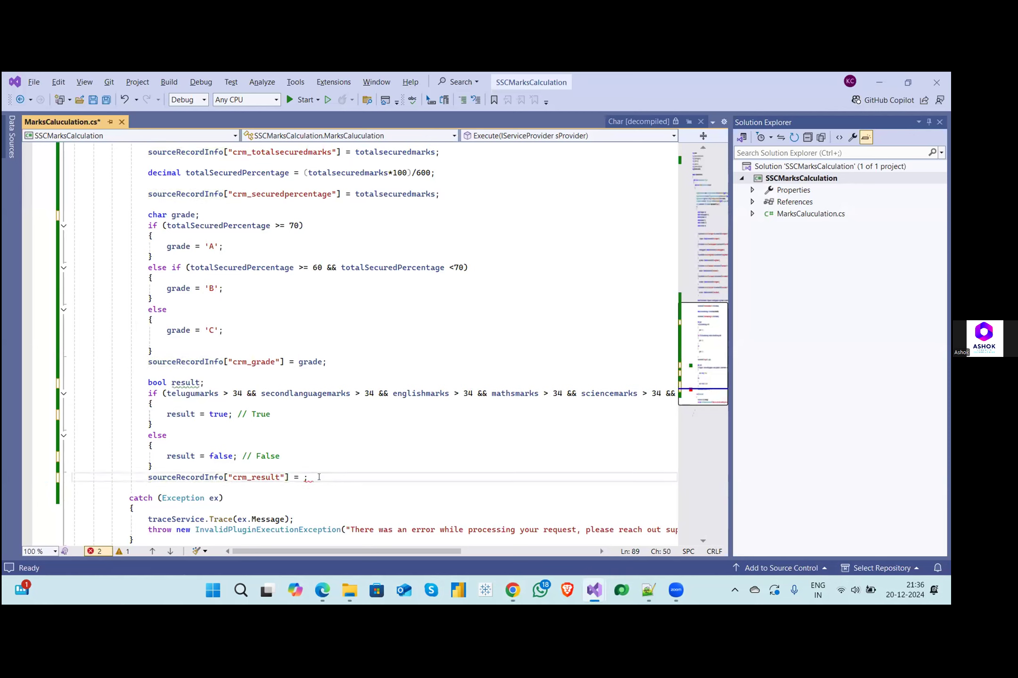
type("result")
key("Return")
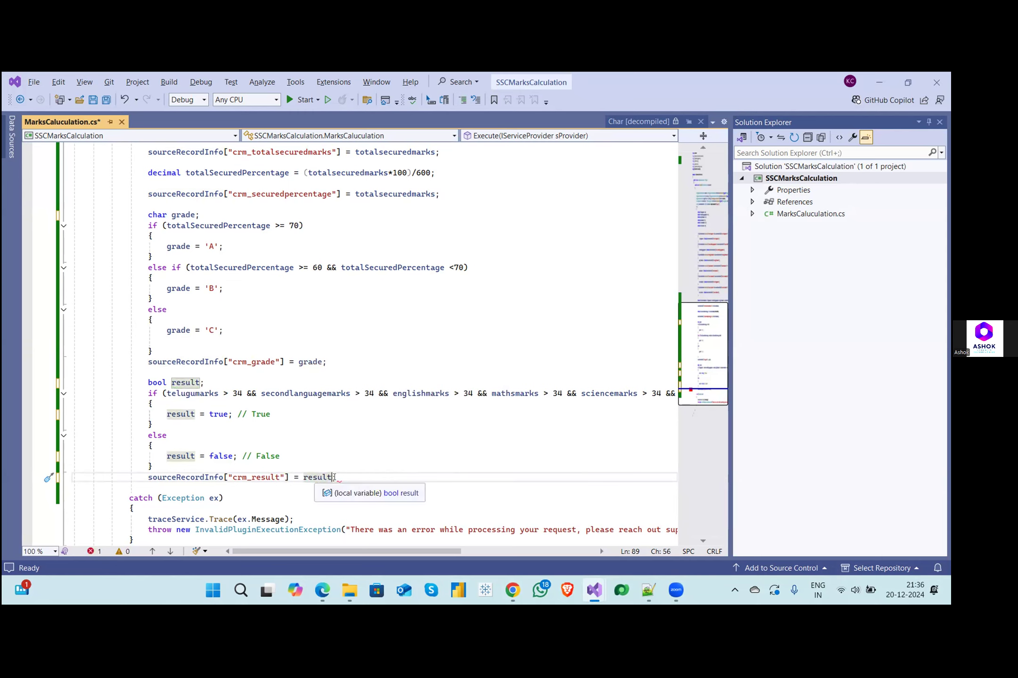
- Add the missing closing brace on a new line after the crm_result assignment, before the catch block
left_click(371, 476)
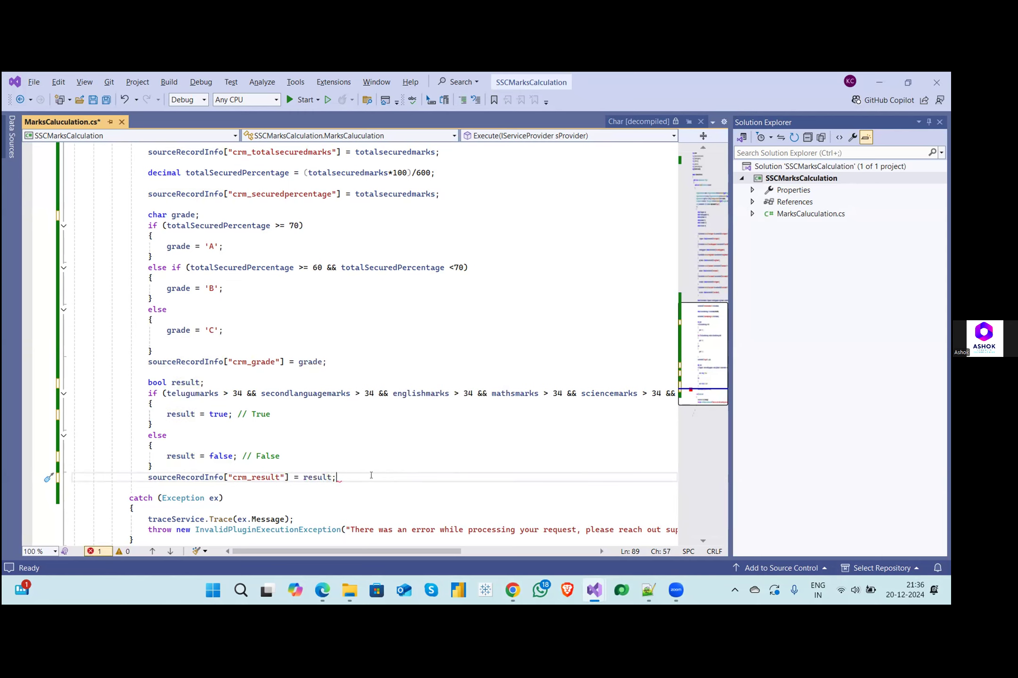
key("Return")
type("}")
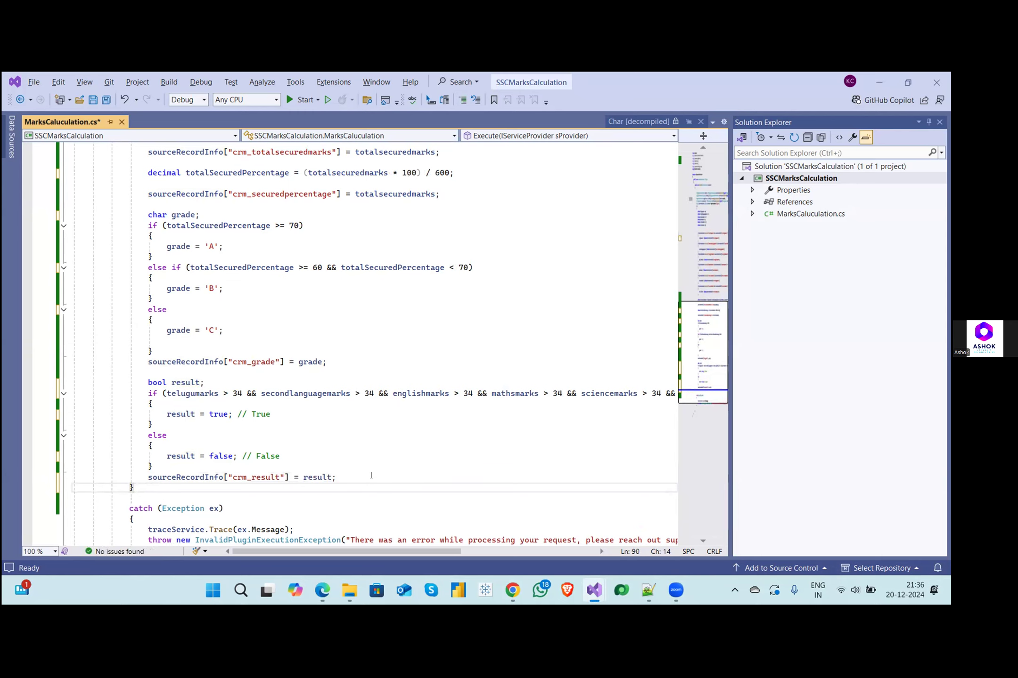
- Review the crm_result assignment line and highlight the grade = 'B' statement in the else-if branch
triple_click(142, 478)
left_click(331, 476)
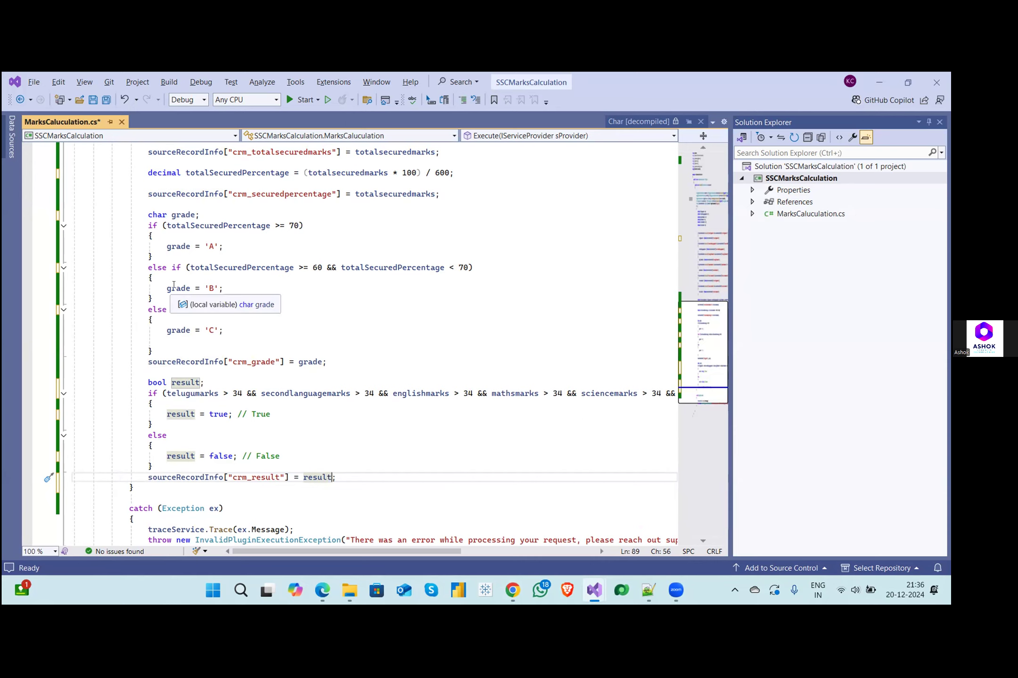
left_click_drag(166, 289, 228, 288)
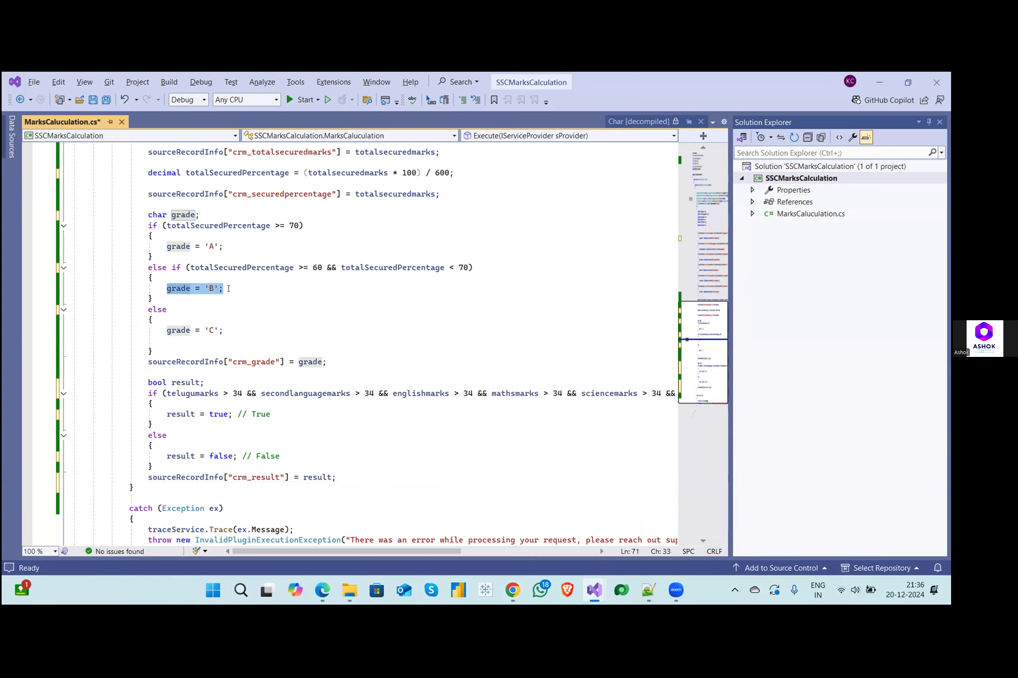
- Compare the plugin code with SetGetC#.cs in Chrome and review the grade declaration and its if/else block
key("alt+Tab")
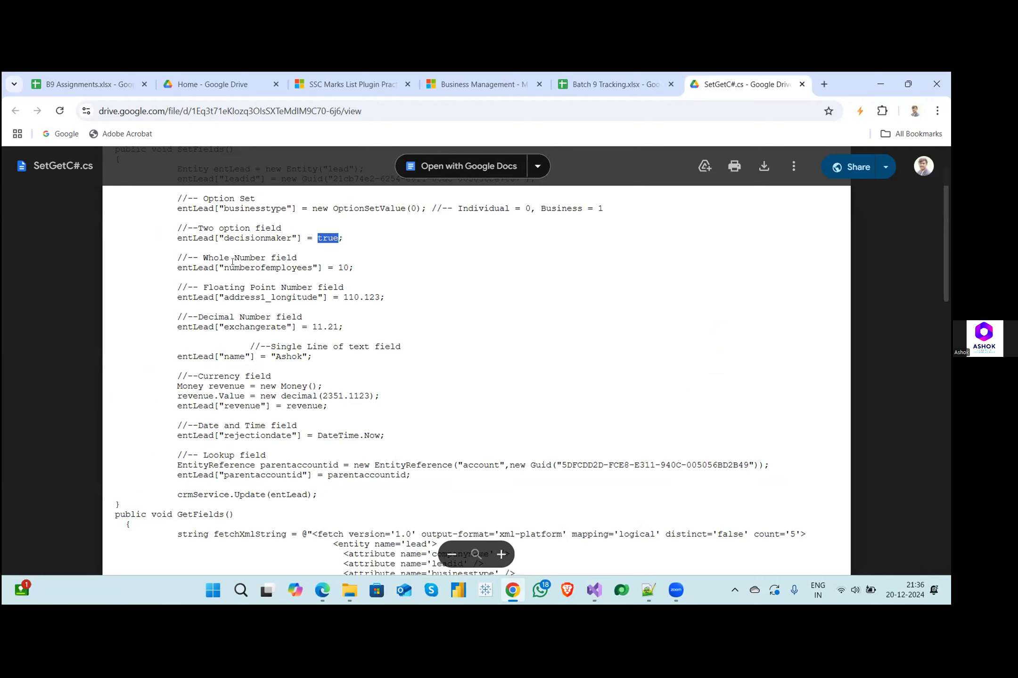
key("alt+Tab")
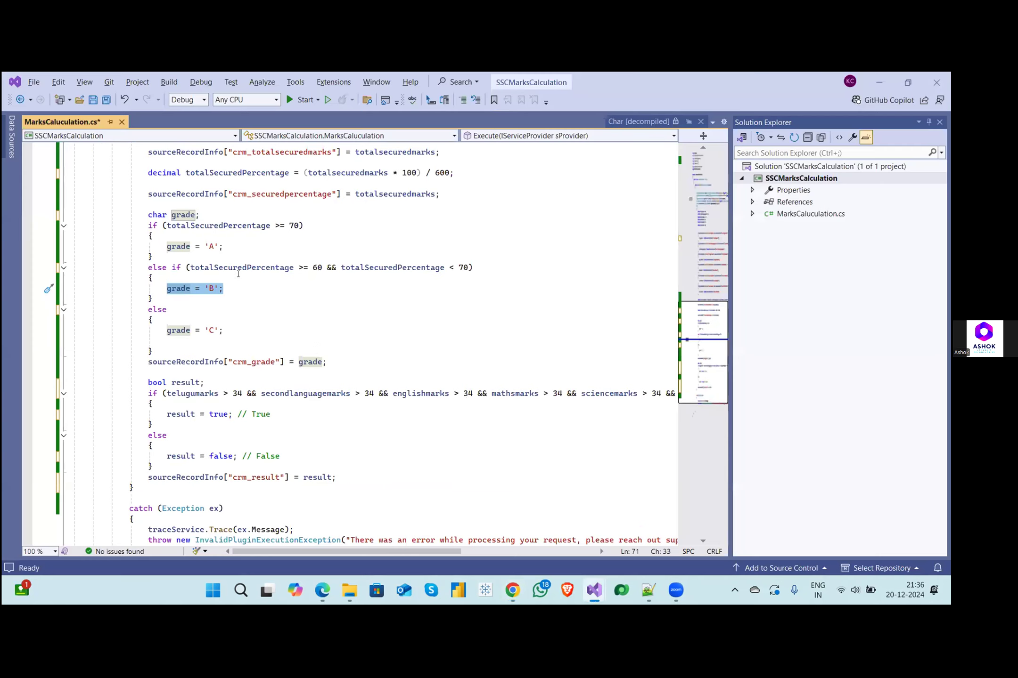
left_click_drag(141, 206, 228, 353)
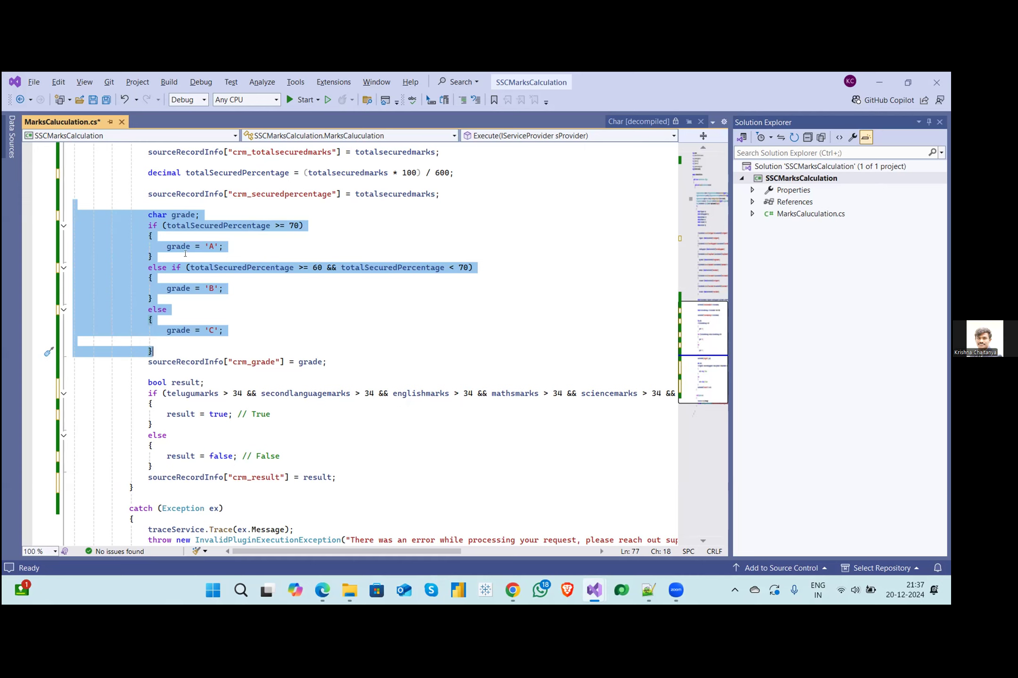
left_click(177, 243)
left_click_drag(143, 215, 205, 244)
left_click(143, 215)
left_click_drag(143, 215, 253, 354)
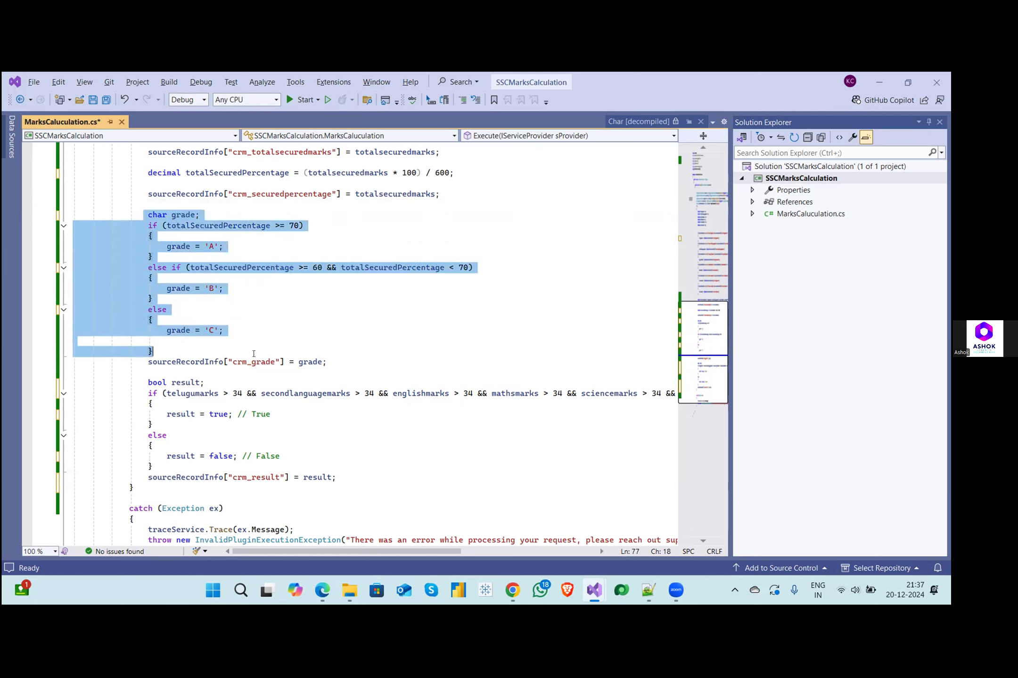
- Remove the blank line below grade = 'C' in the else block
left_click(168, 339)
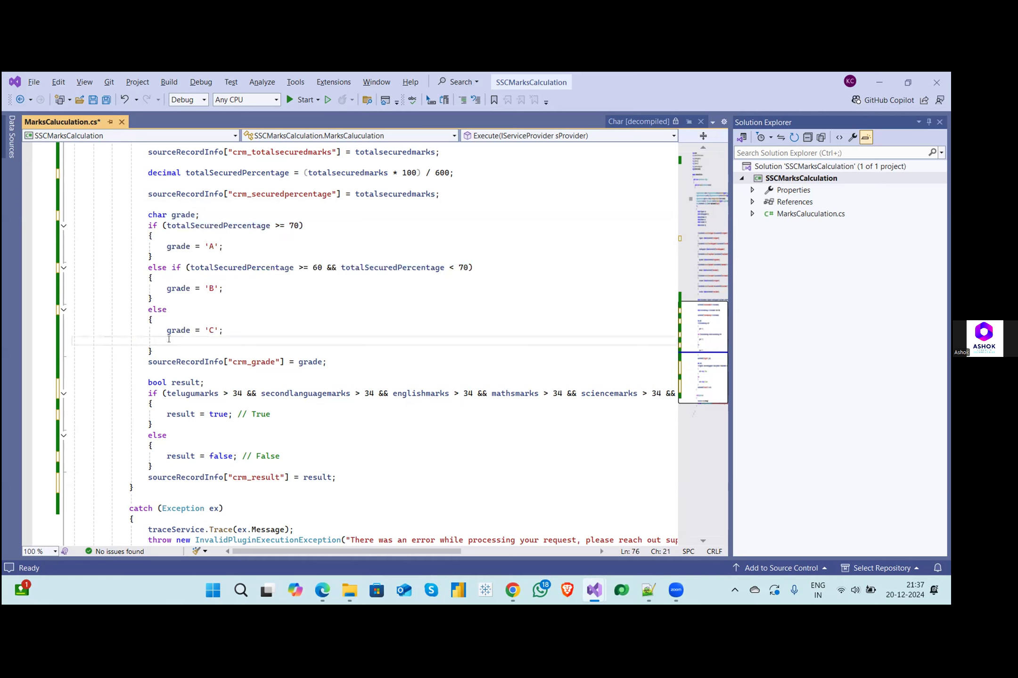
key("ctrl+x")
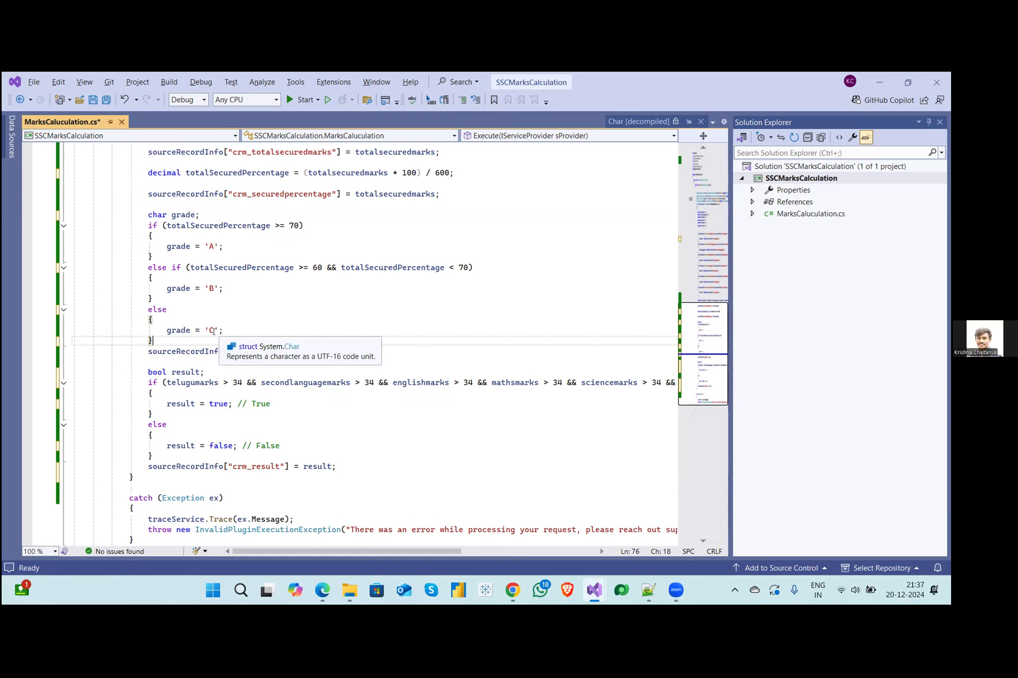
left_click(259, 317)
- Review the grade = 'A' assignment and declare the grade variable as int instead of char
left_click_drag(162, 246, 224, 246)
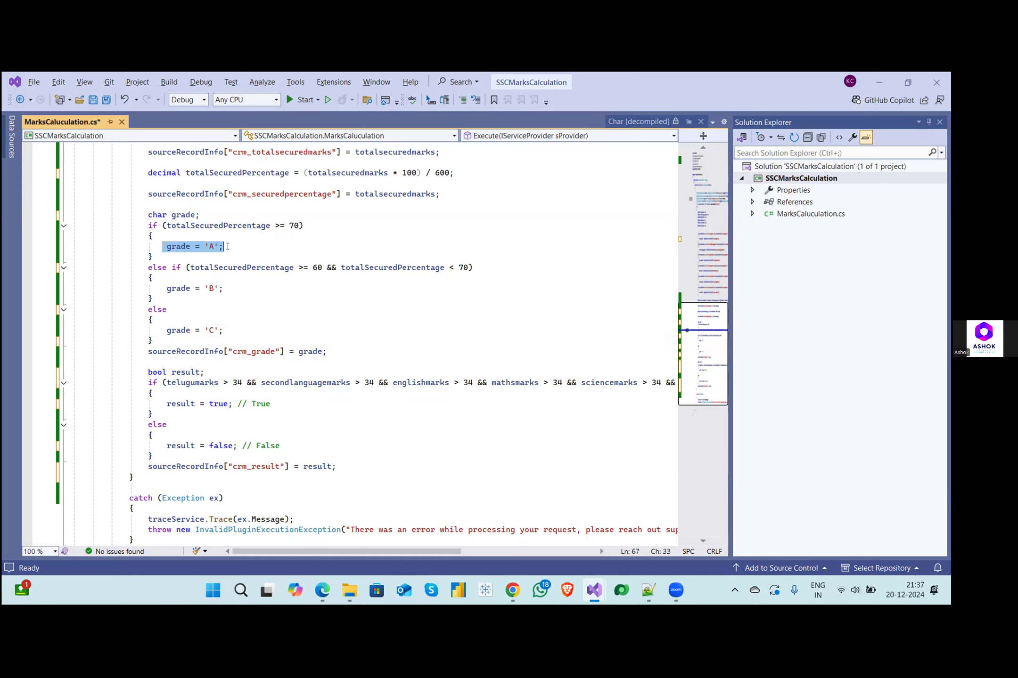
left_click(227, 246)
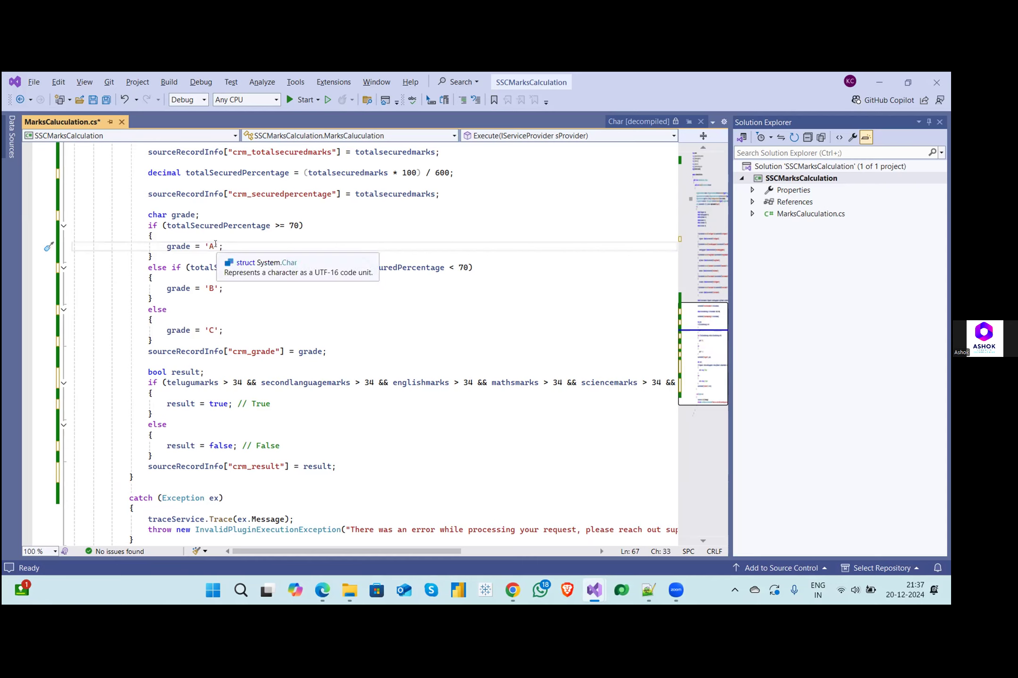
left_click_drag(219, 246, 205, 242)
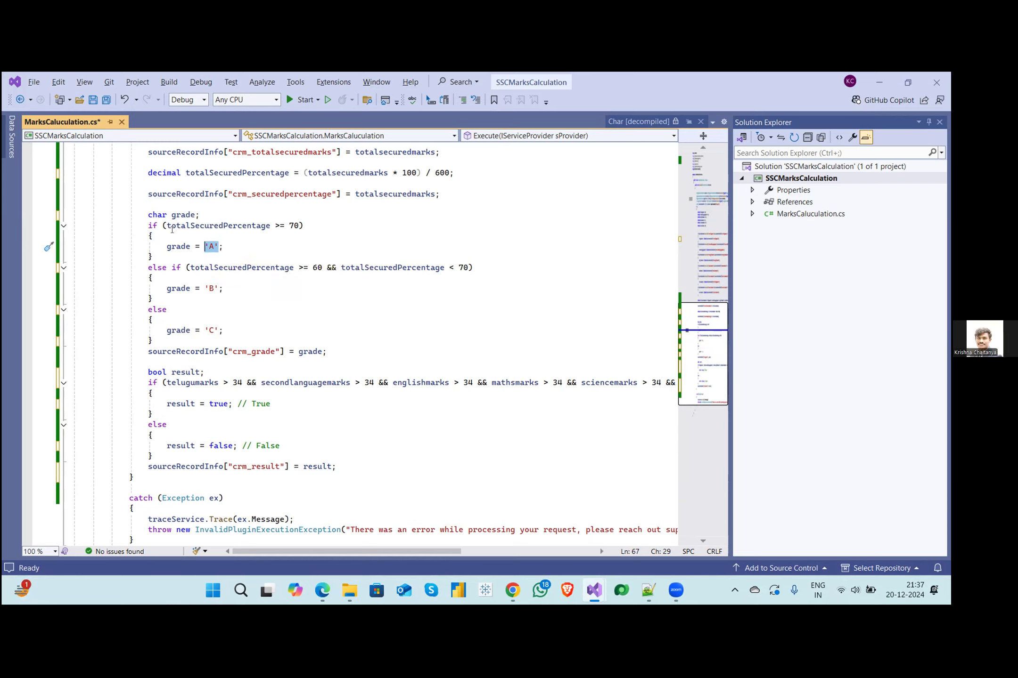
double_click(159, 215)
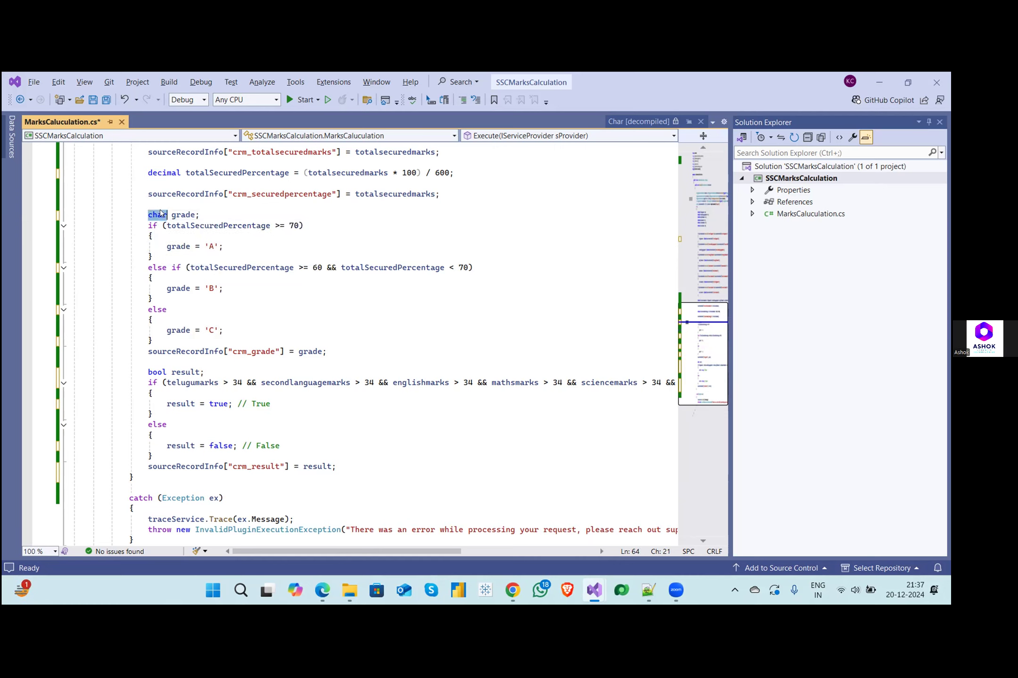
type("int")
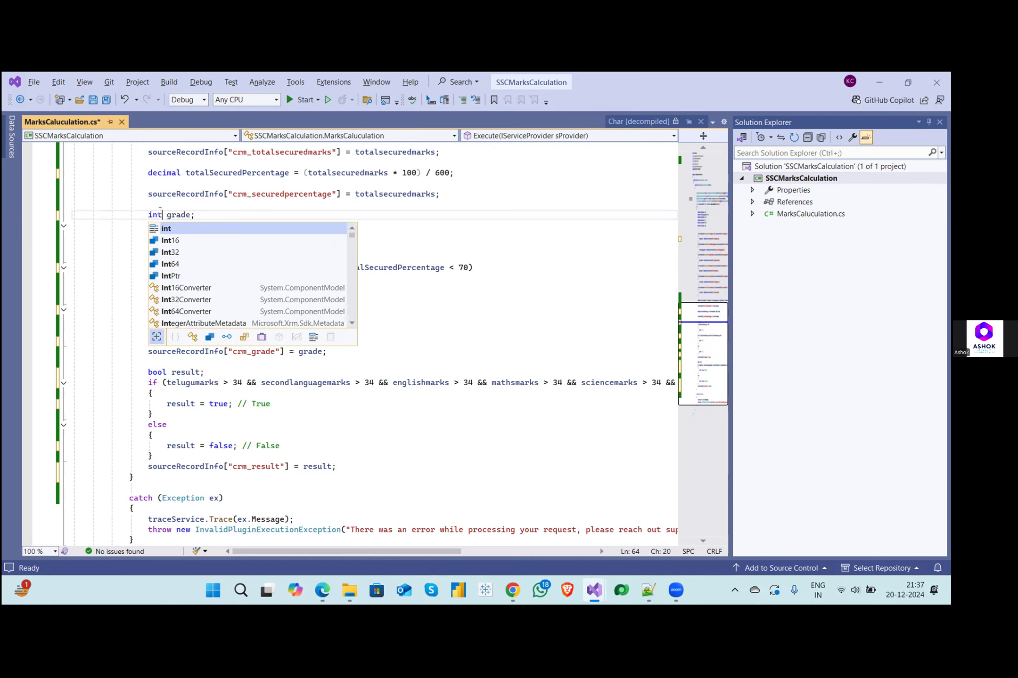
left_click(206, 205)
- Copy new OptionSetValue(0); from the Option Set example in SetGetC#.cs and use it as the value of sourceRecordInfo["crm_grade"]
double_click(218, 245)
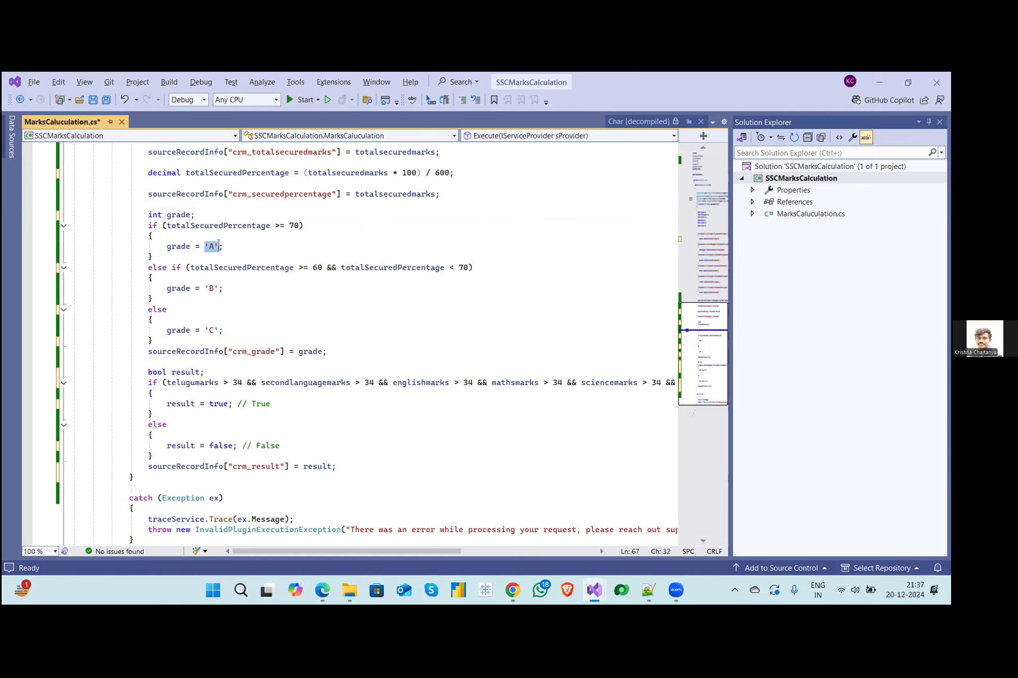
key("alt+Tab")
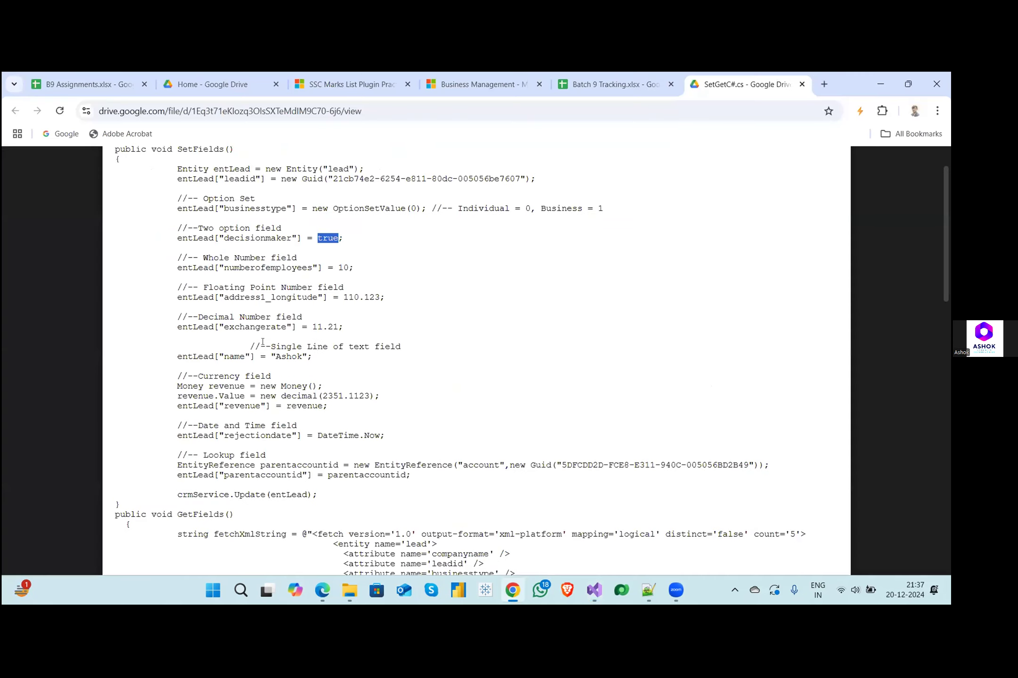
left_click(260, 314)
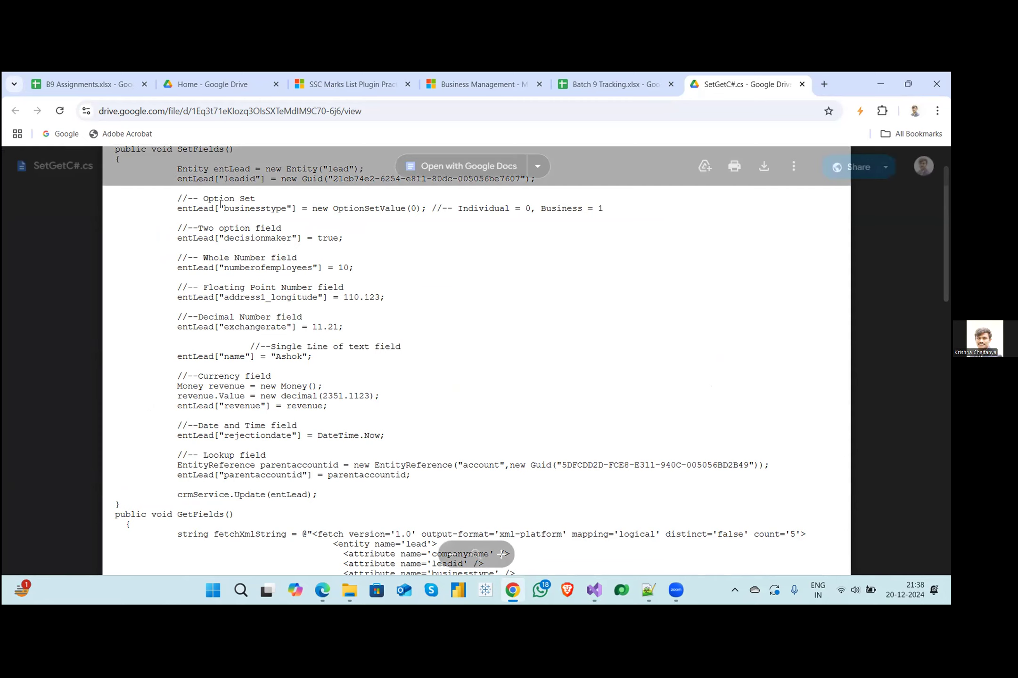
left_click_drag(172, 210, 423, 207)
key("ctrl+c")
left_click(370, 227)
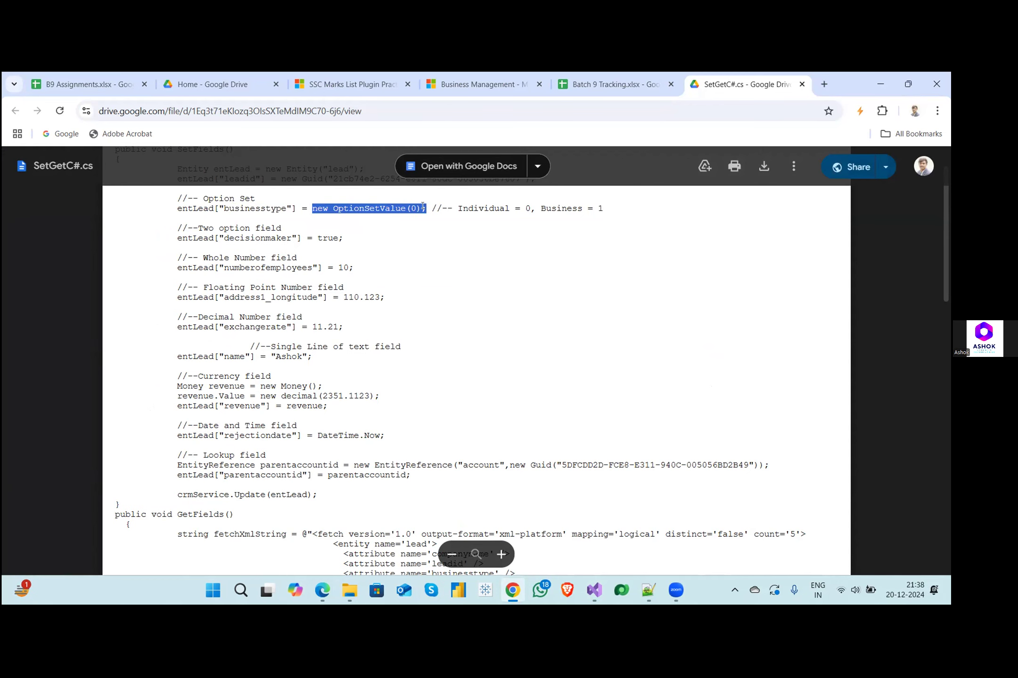
key("alt+Tab")
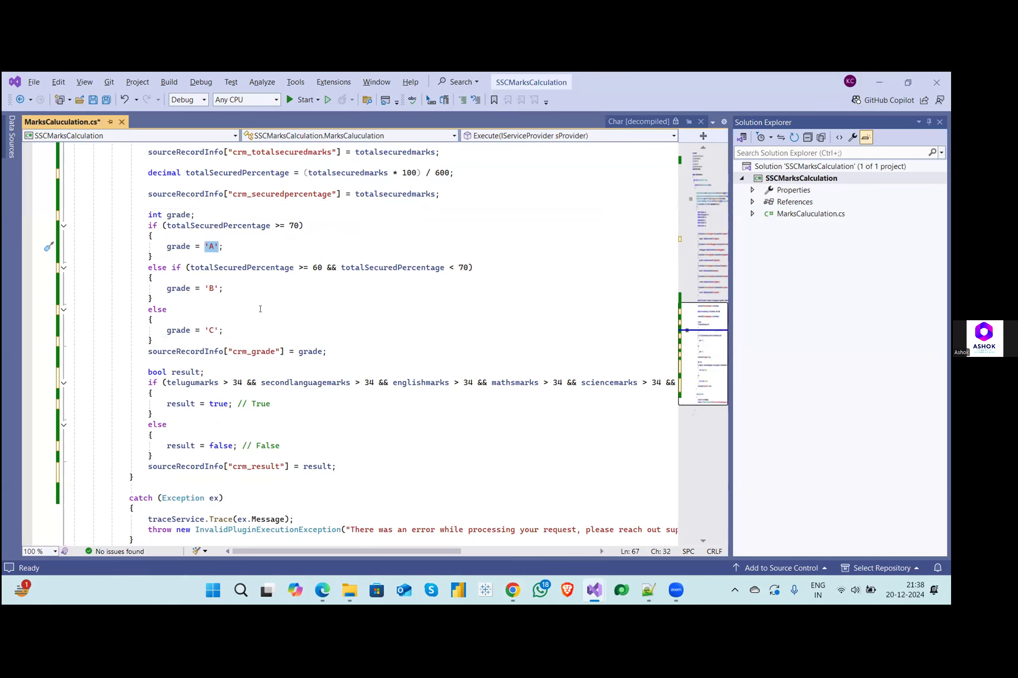
key("ctrl+v")
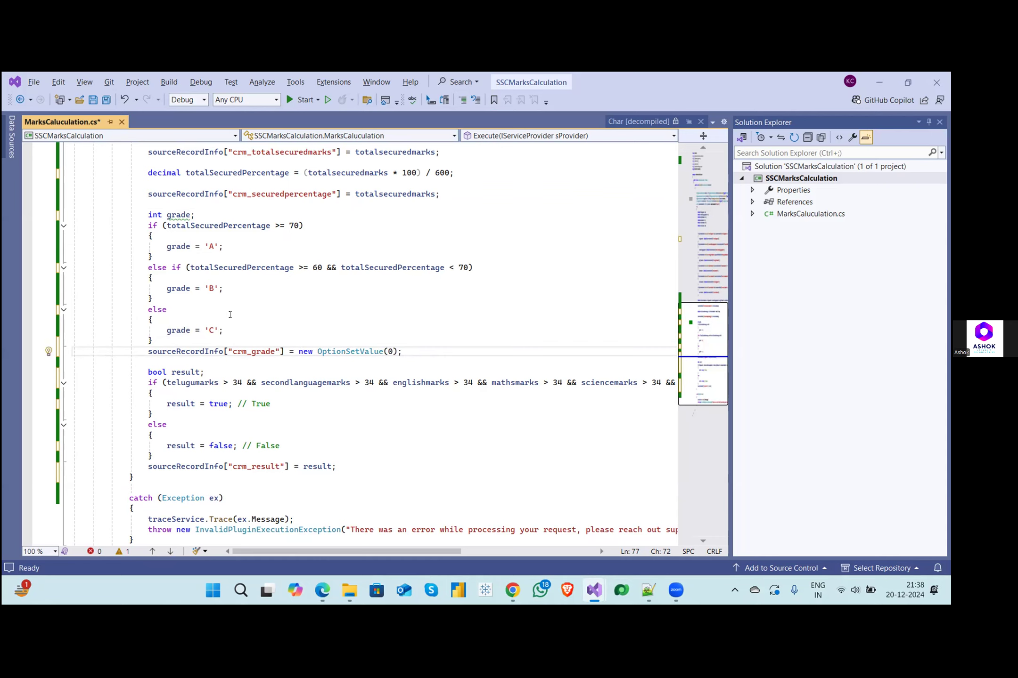
- Replace the 0 argument of OptionSetValue in the crm_grade assignment with the grade variable
left_click_drag(152, 320, 152, 341)
left_click(152, 322)
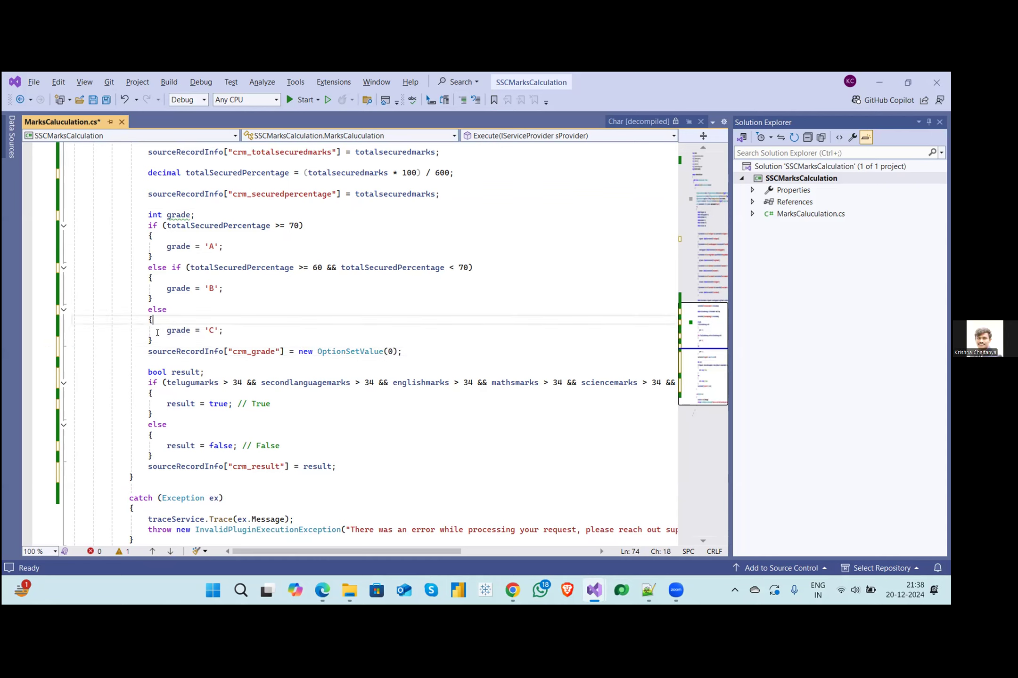
left_click(195, 329, "shift")
left_click_drag(195, 330, 219, 330)
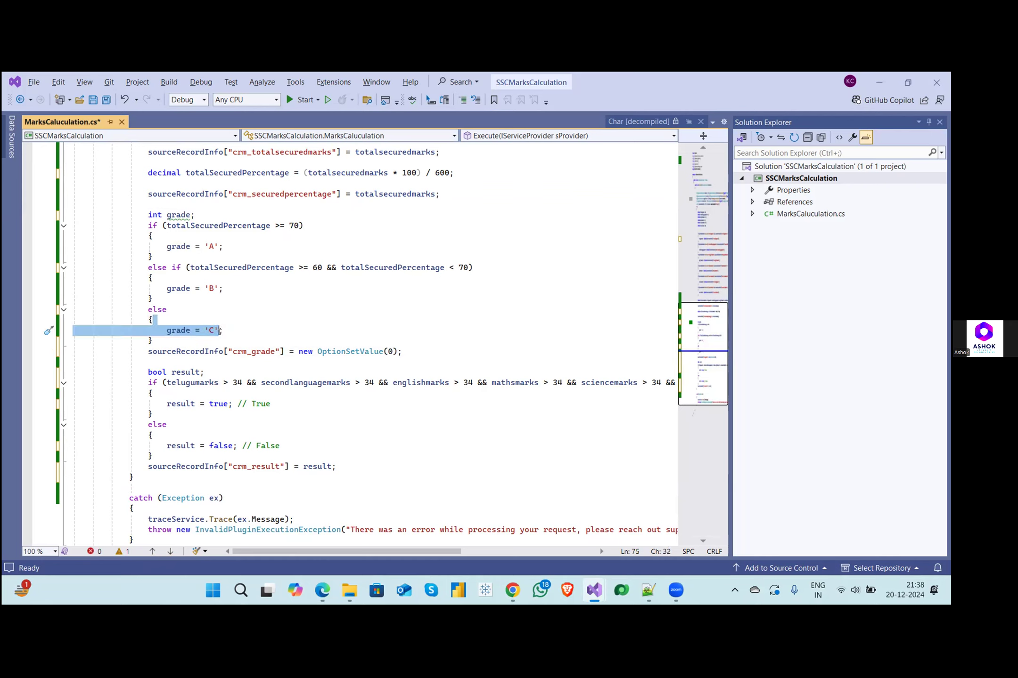
left_click(203, 331)
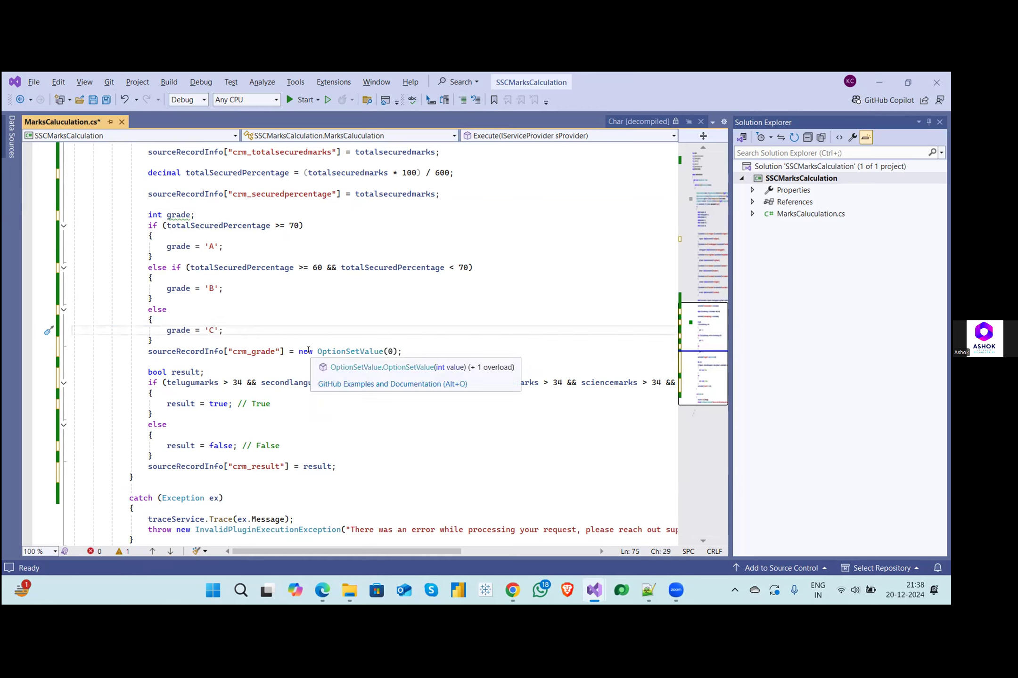
left_click(393, 351, "shift")
left_click(393, 352)
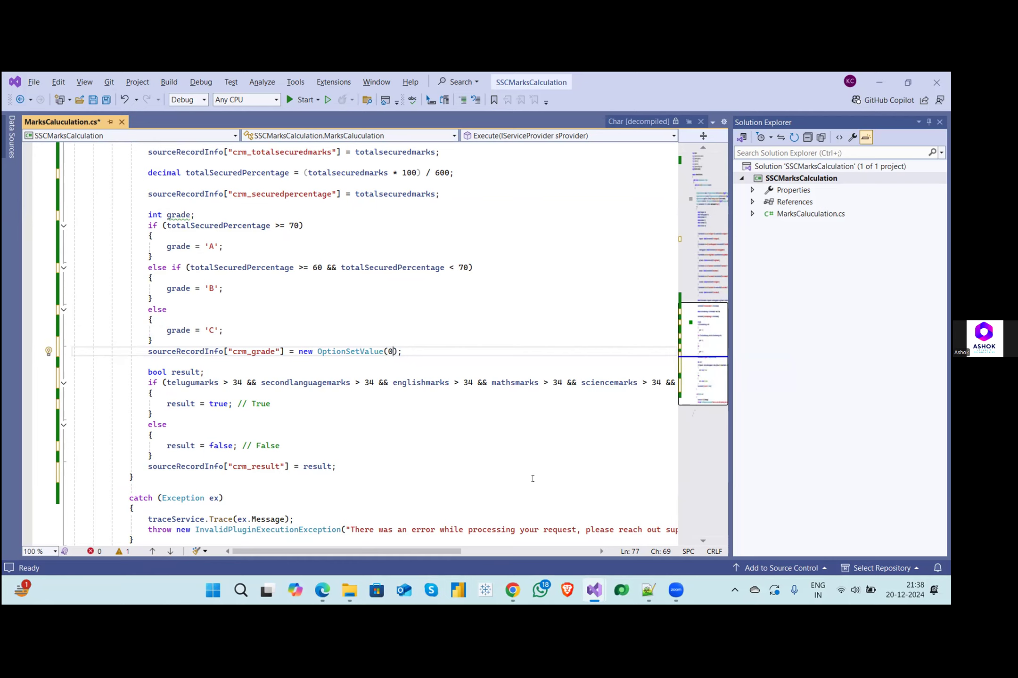
key("BackSpace")
type("gar")
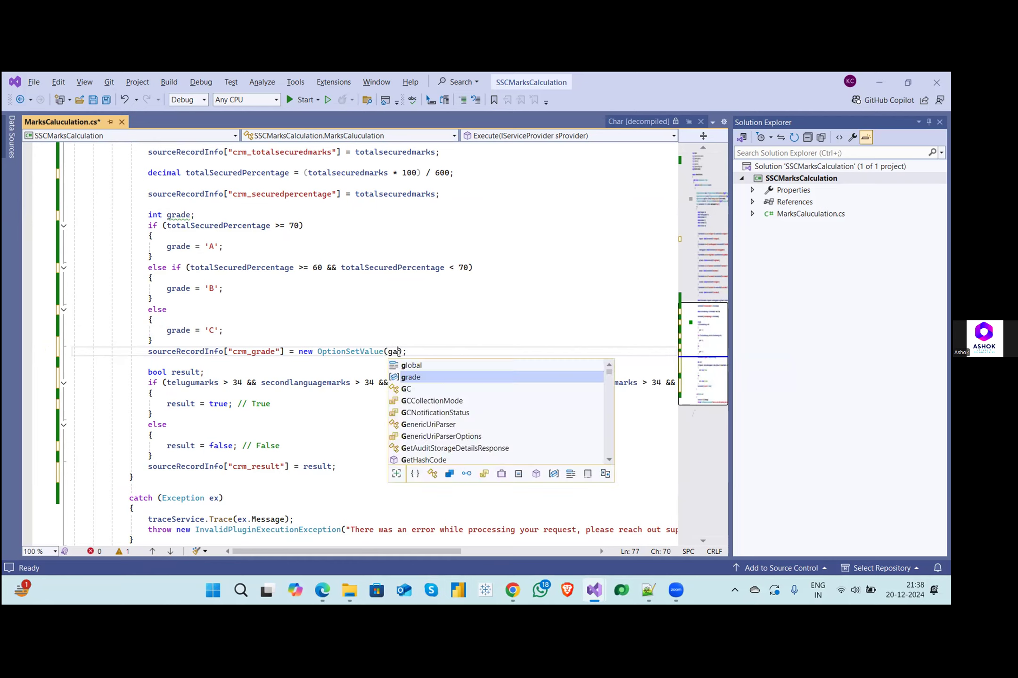
key("BackSpace")
key("BackSpace")
type("rade")
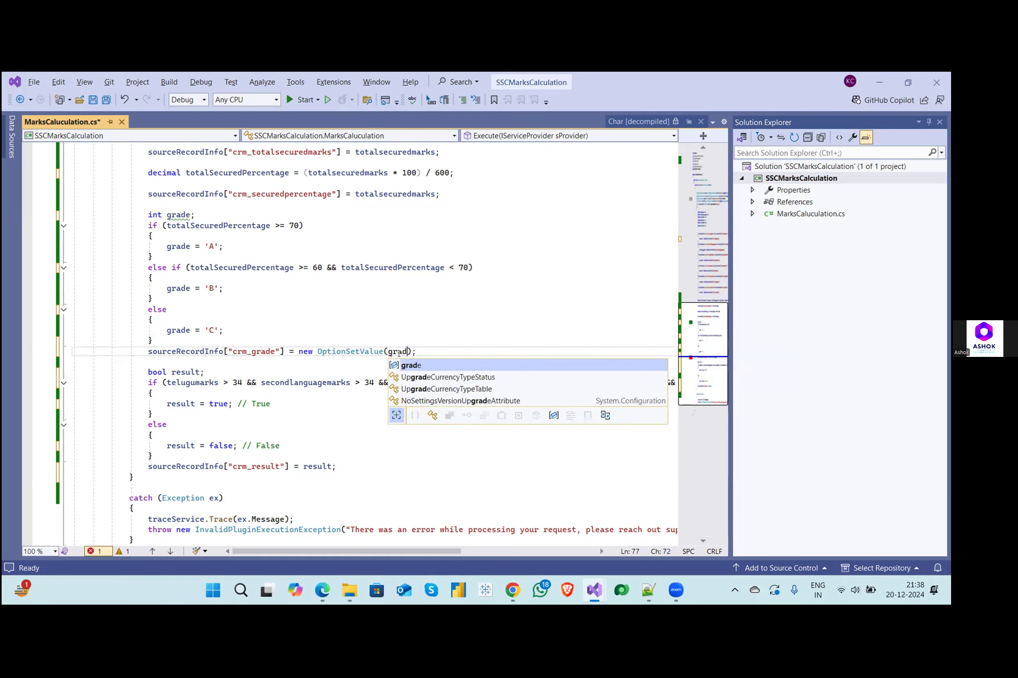
key("Escape")
- Switch to the new SSC Marks List Plugin Practice record in Chrome and show the app's available areas
left_click_drag(204, 247, 246, 253)
left_click(258, 246)
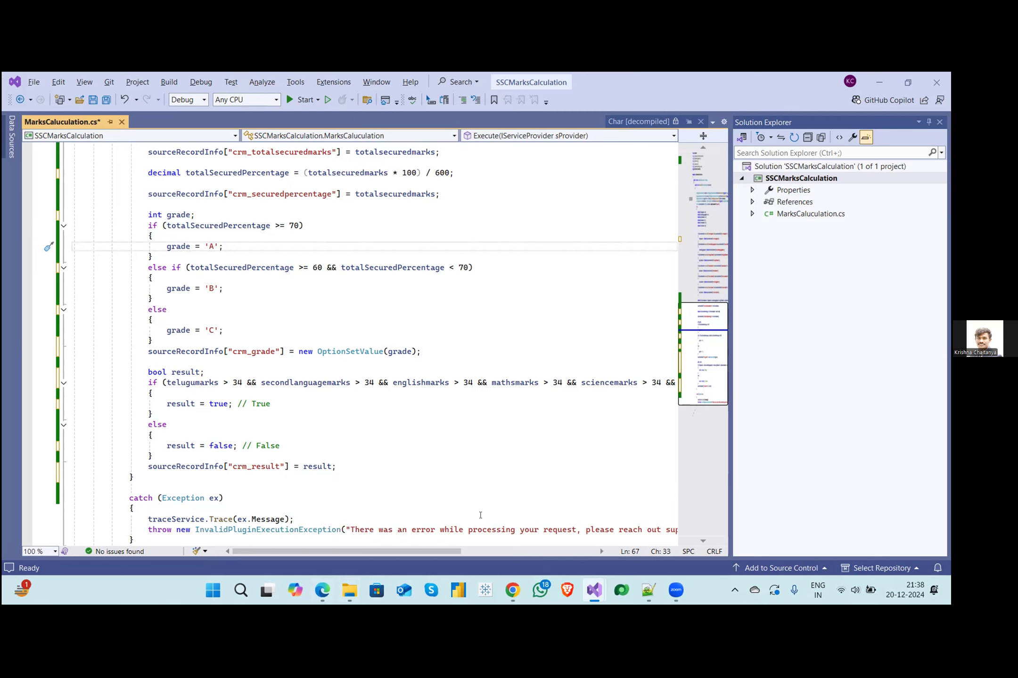
mouse_move(510, 588)
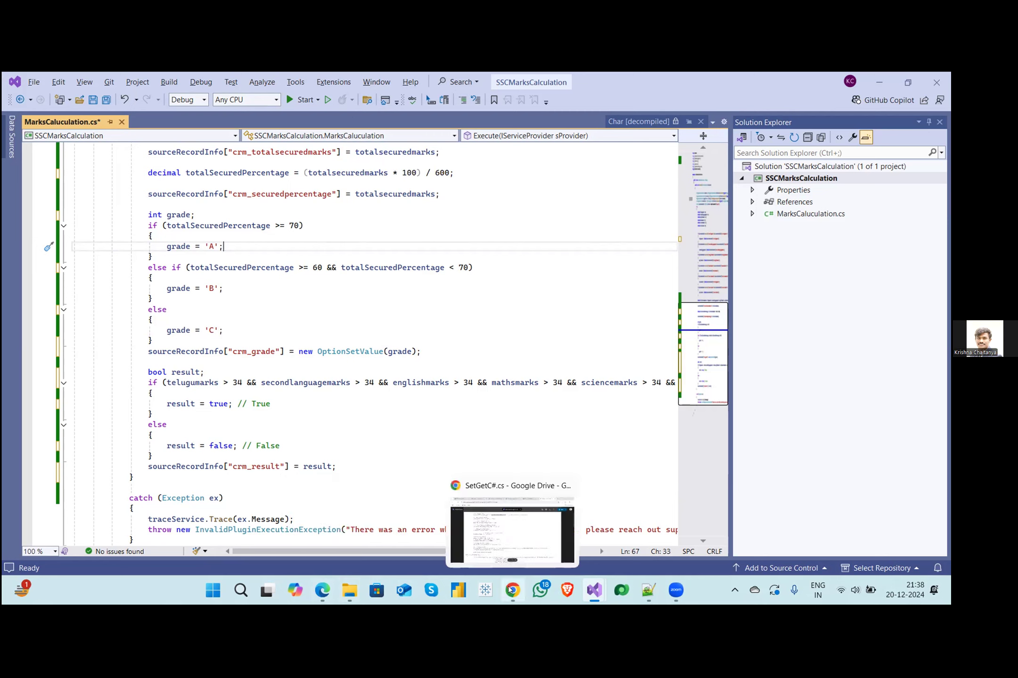
left_click(492, 545)
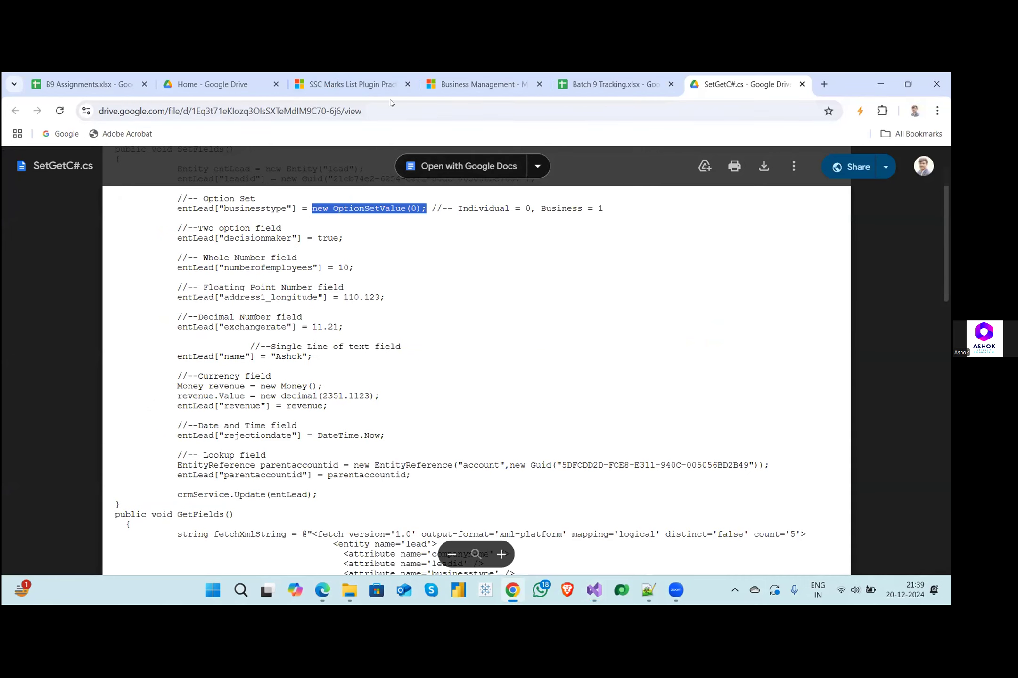
left_click(371, 86)
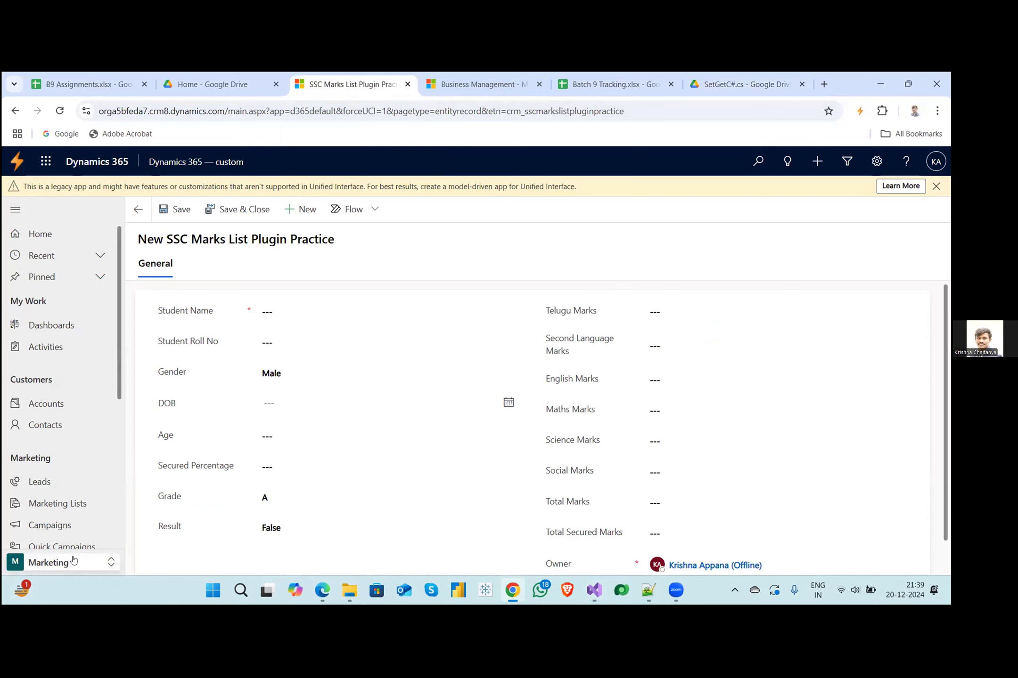
left_click(110, 563)
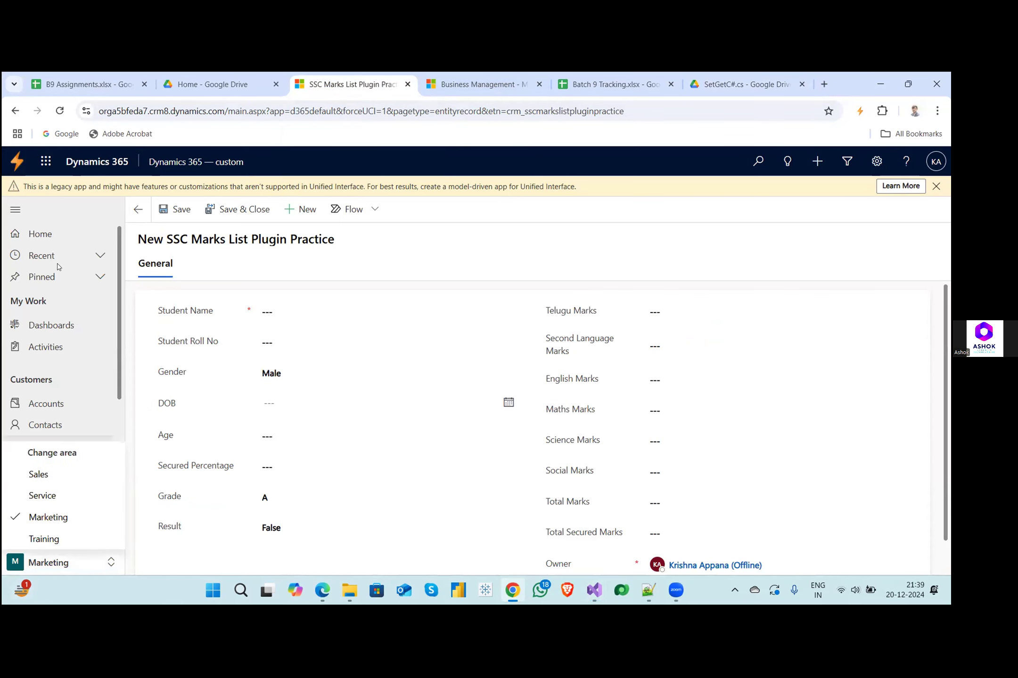
- Look through the earlier tasks in the B9 Assignments sheet, up to the Js - Add ribbon buttons and rules task
left_click(84, 84)
scroll(466, 434, "up", 3)
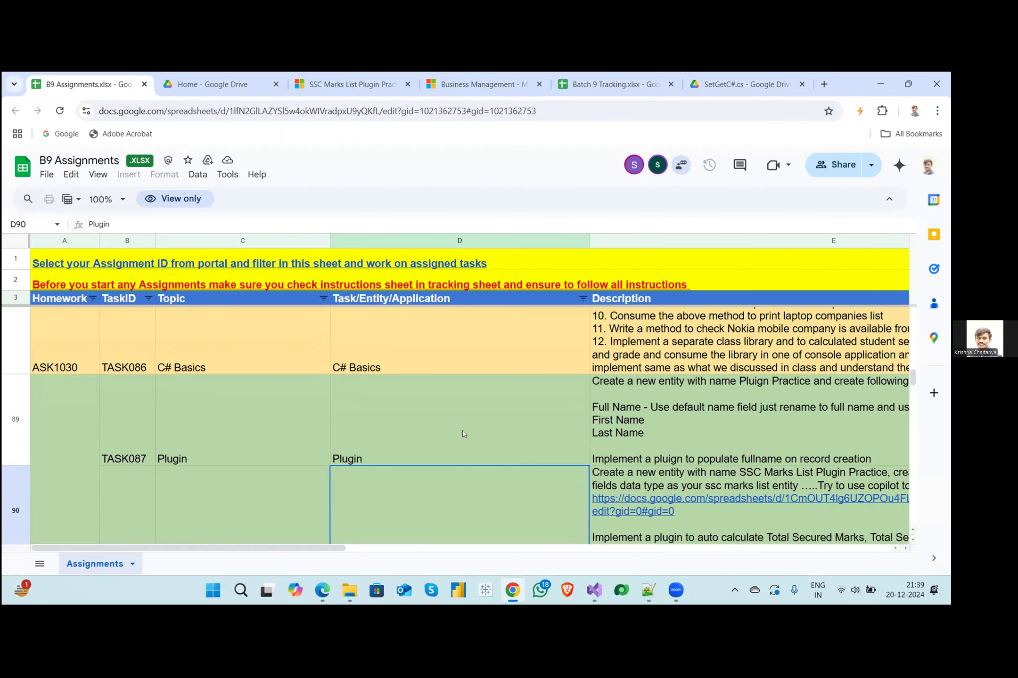
scroll(464, 435, "up", 5)
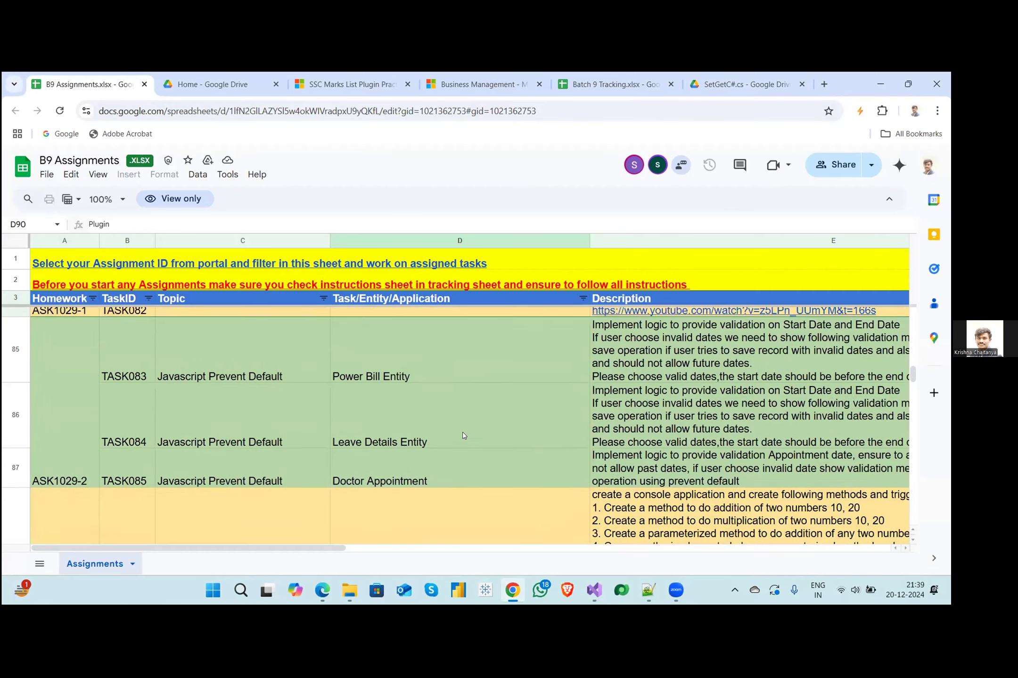
scroll(462, 435, "up", 4)
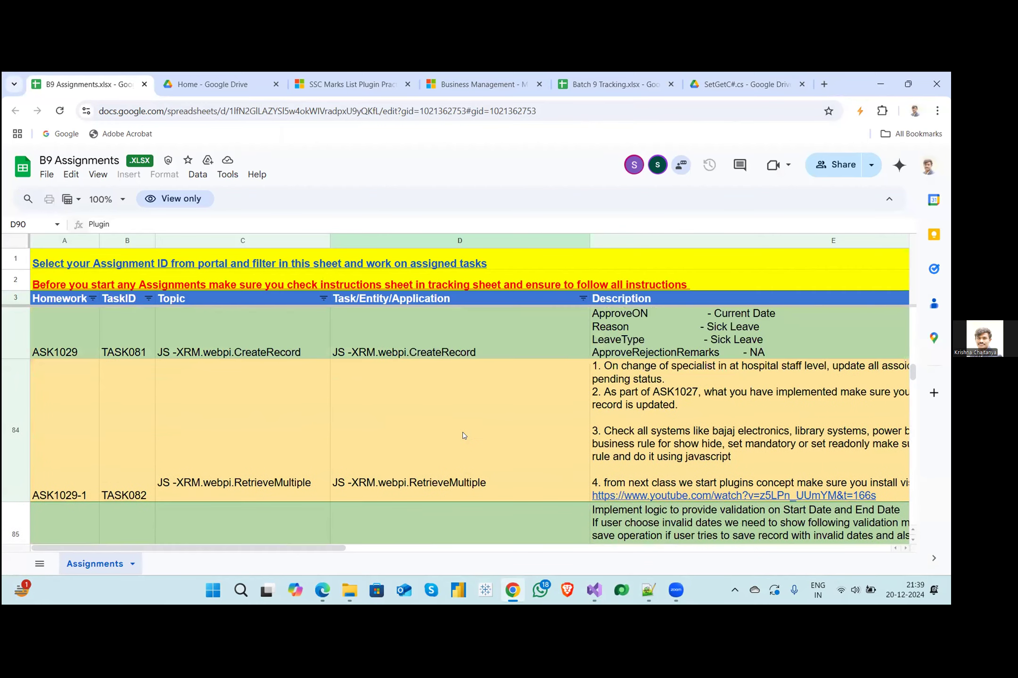
scroll(463, 435, "up", 3)
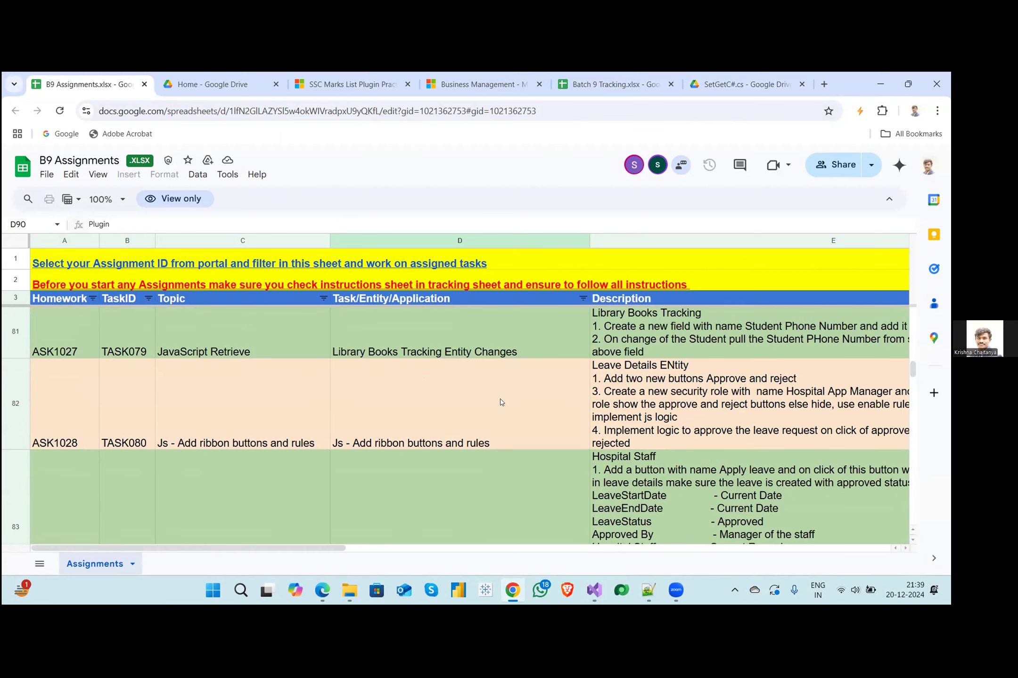
left_click(501, 402)
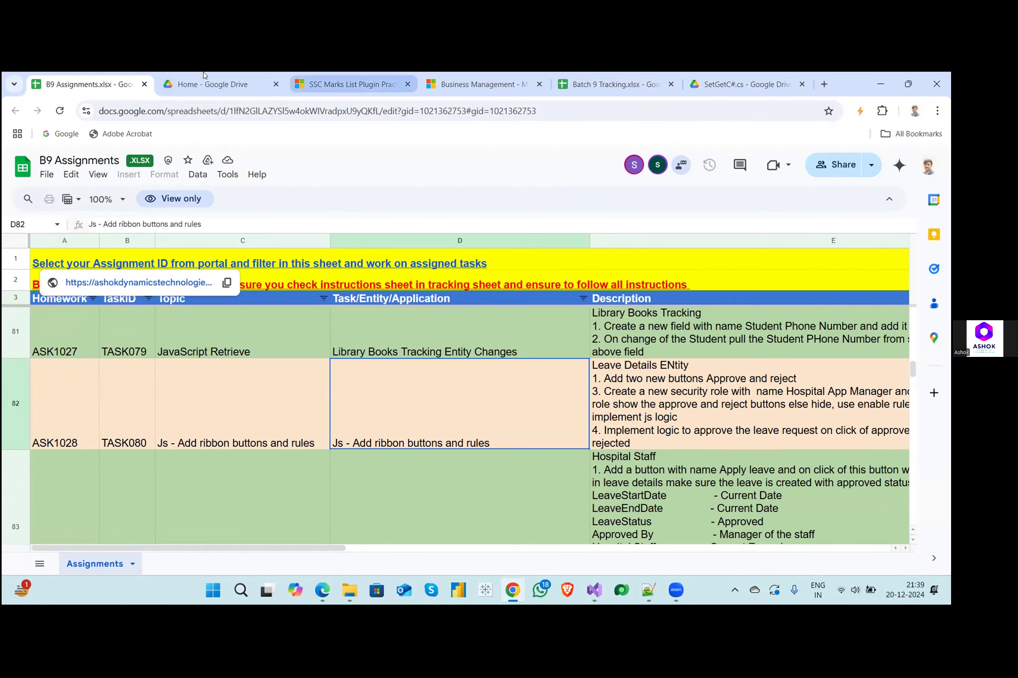
- Return to the SSC Marks List Plugin Practice record and switch the Dynamics 365 app to Hospital Application
left_click(351, 84)
left_click(198, 162)
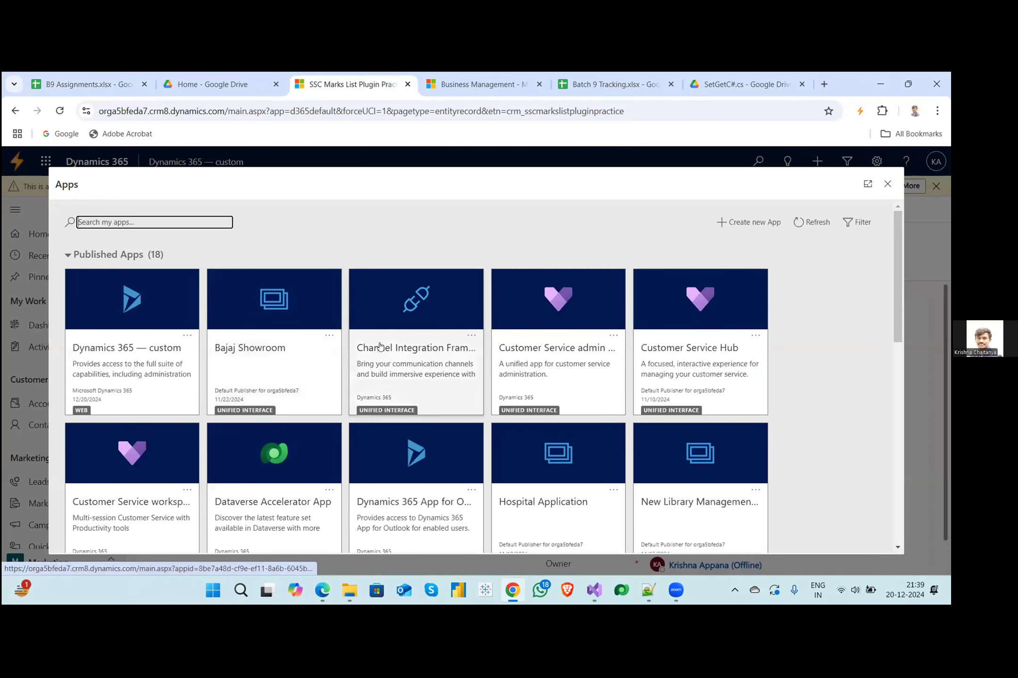
scroll(386, 346, "down", 1)
left_click(543, 391)
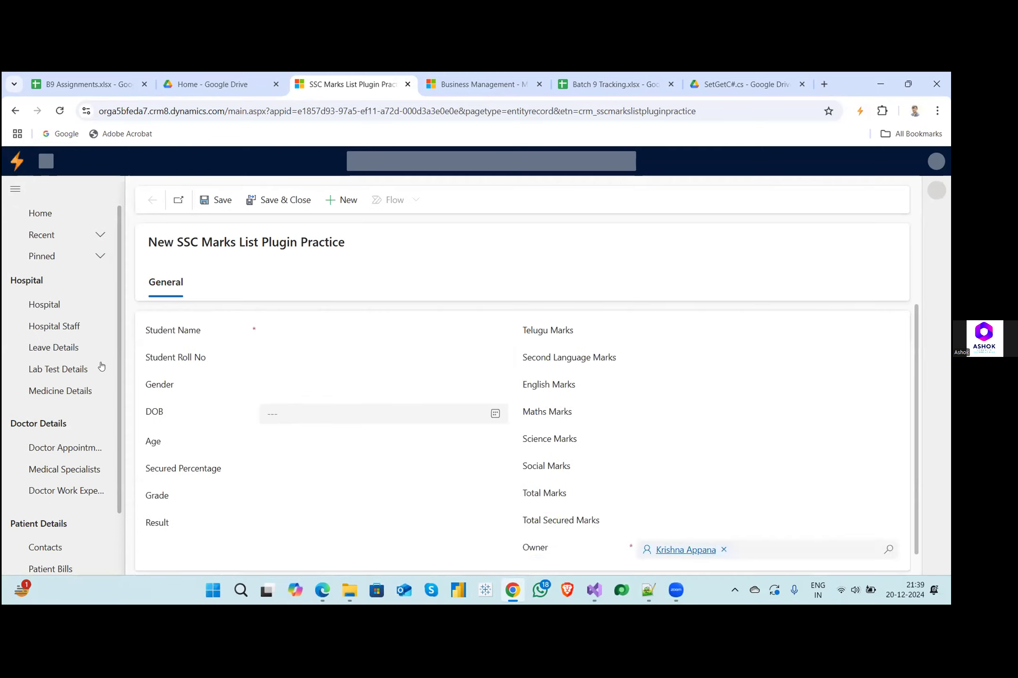
- Open the first record in the Active Hospital Staff list, run Apply Leave on it and dismiss the dialog
scroll(66, 421, "down", 1)
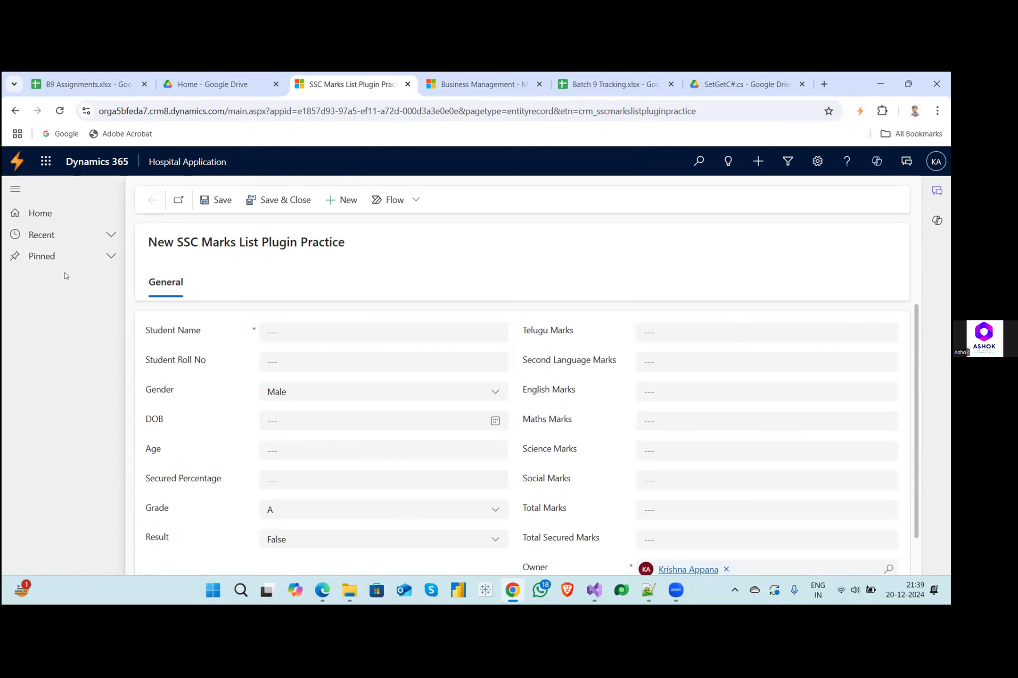
left_click(42, 326)
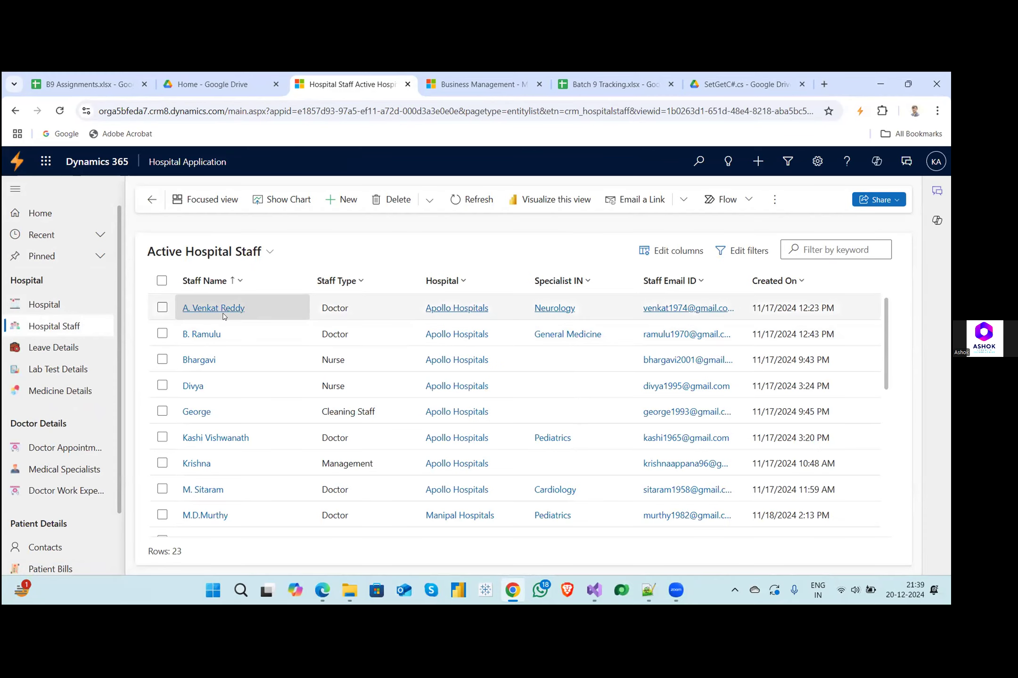
left_click(223, 313)
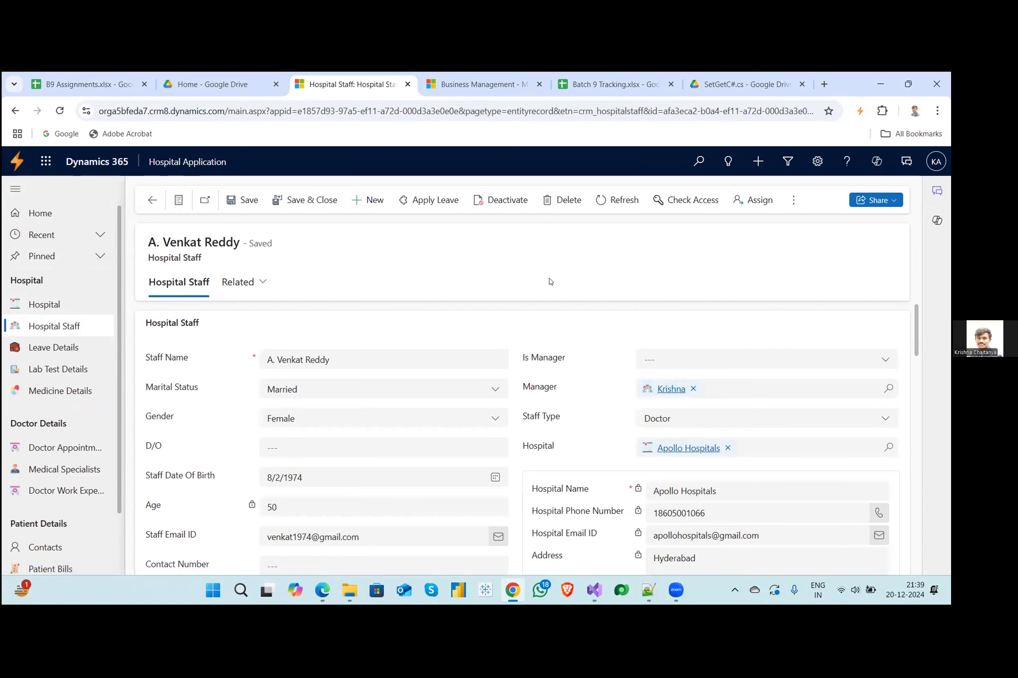
left_click(423, 208)
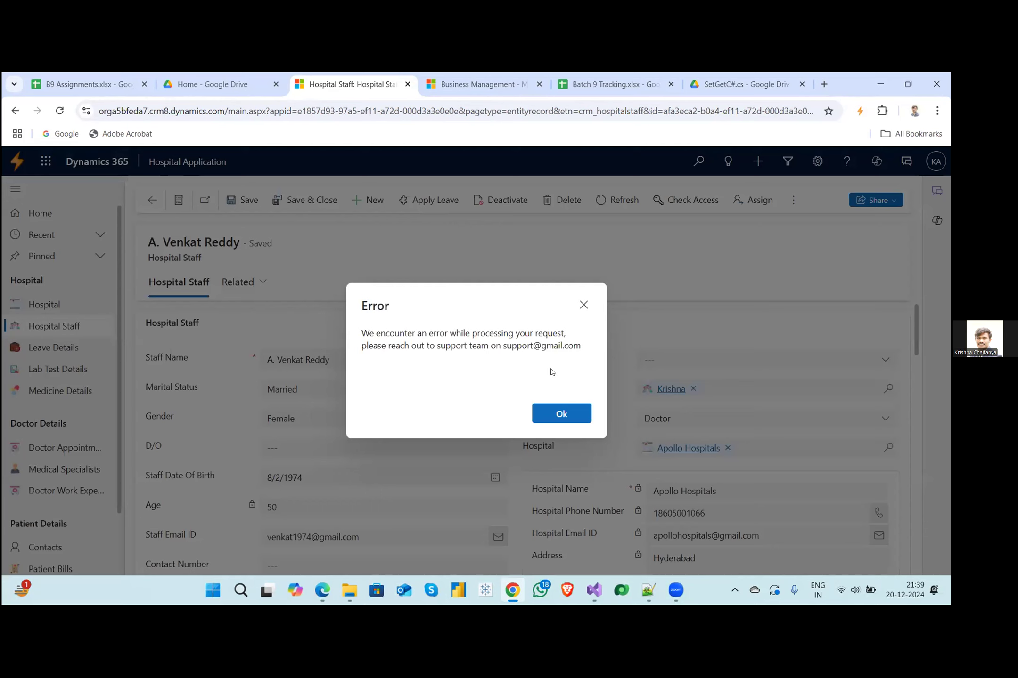
left_click(583, 306)
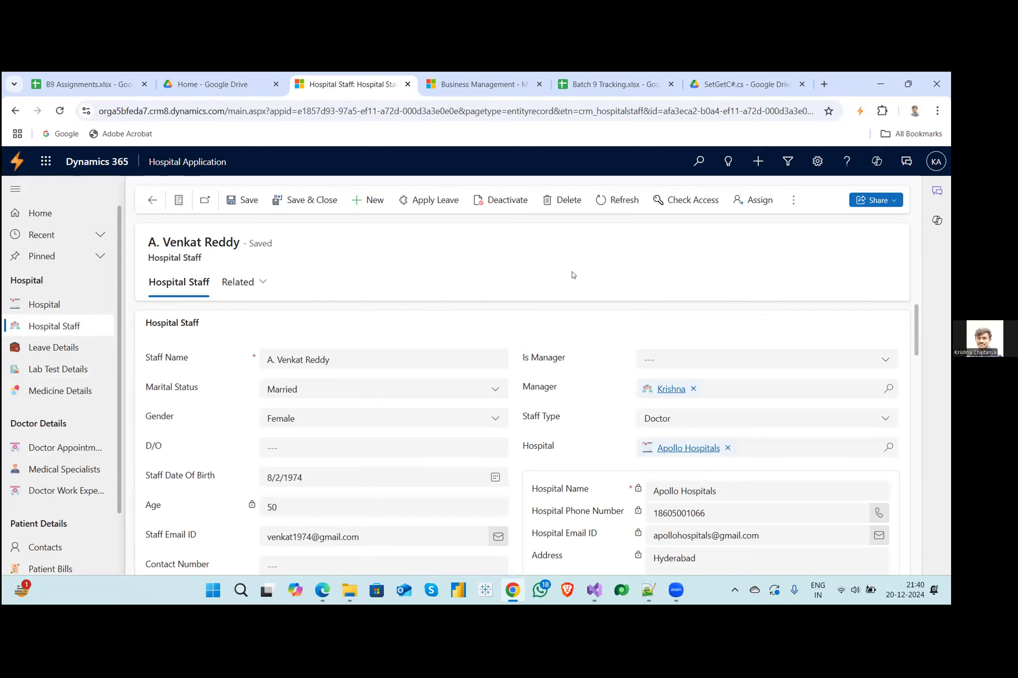
- Inspect the page in the developer tools and open the crm_ApplyAutoLeave source from the console's leave creation error
left_click(937, 112)
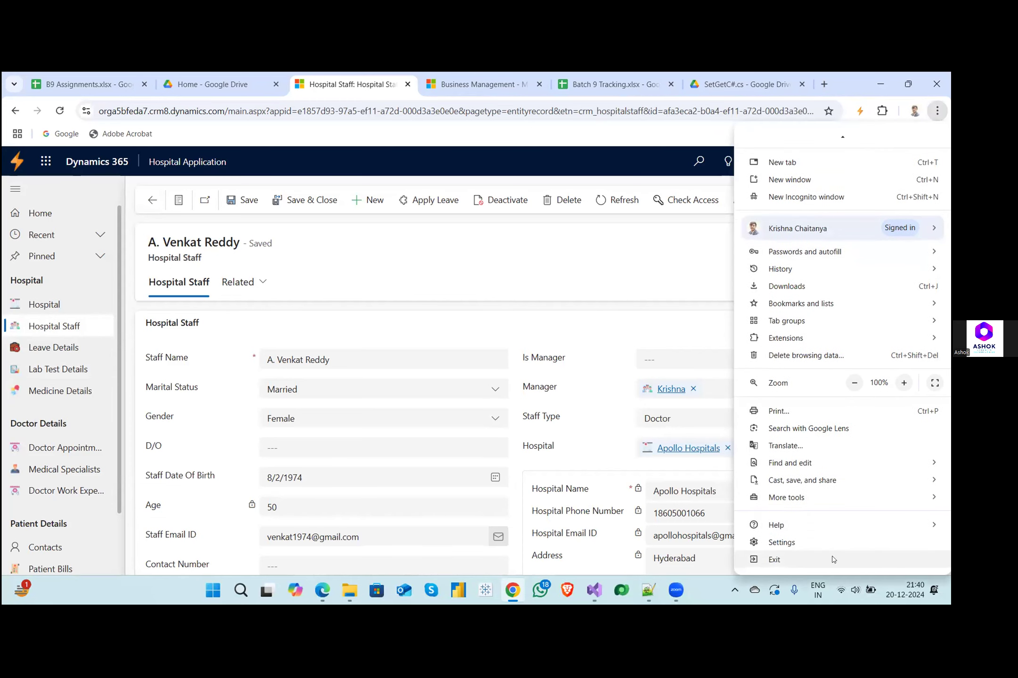
right_click(653, 322)
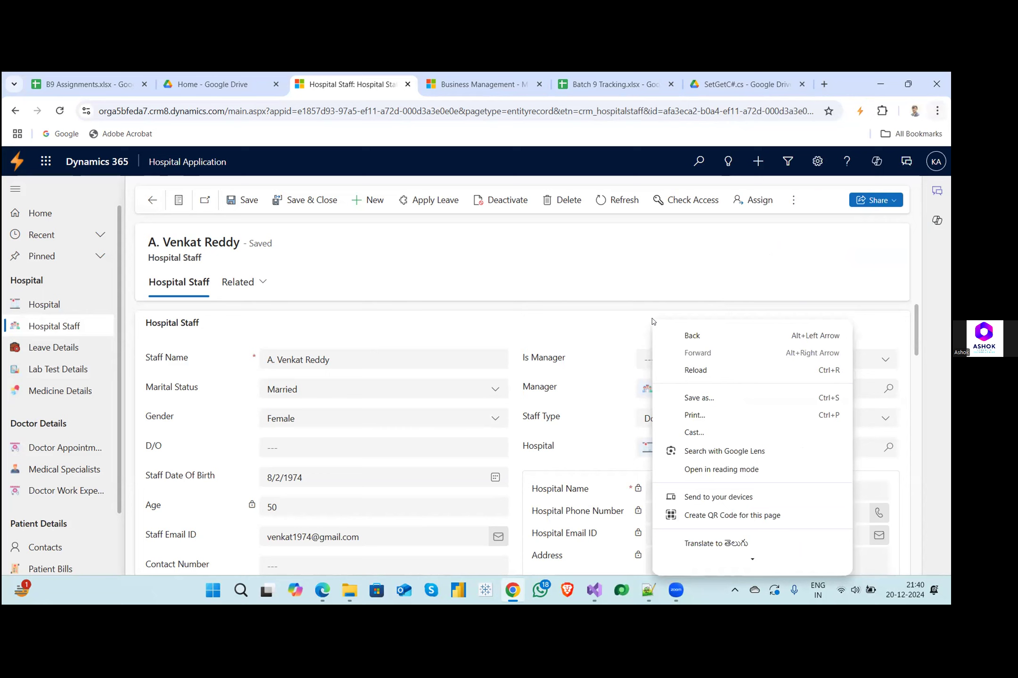
key("Escape")
right_click(654, 321)
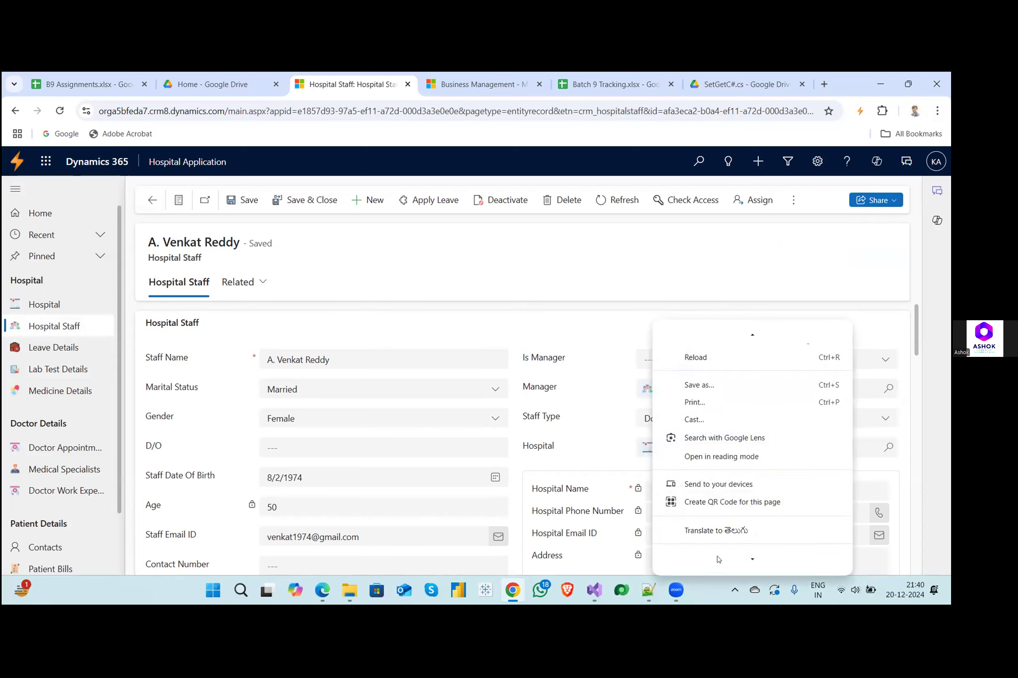
mouse_move(748, 568)
left_click(697, 561)
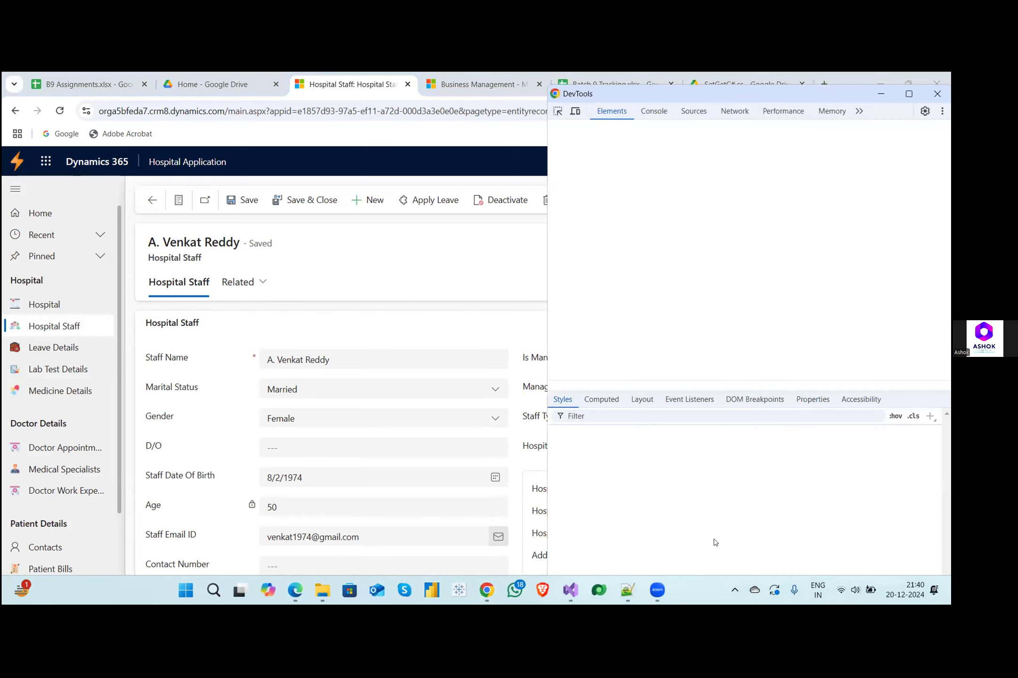
left_click(654, 112)
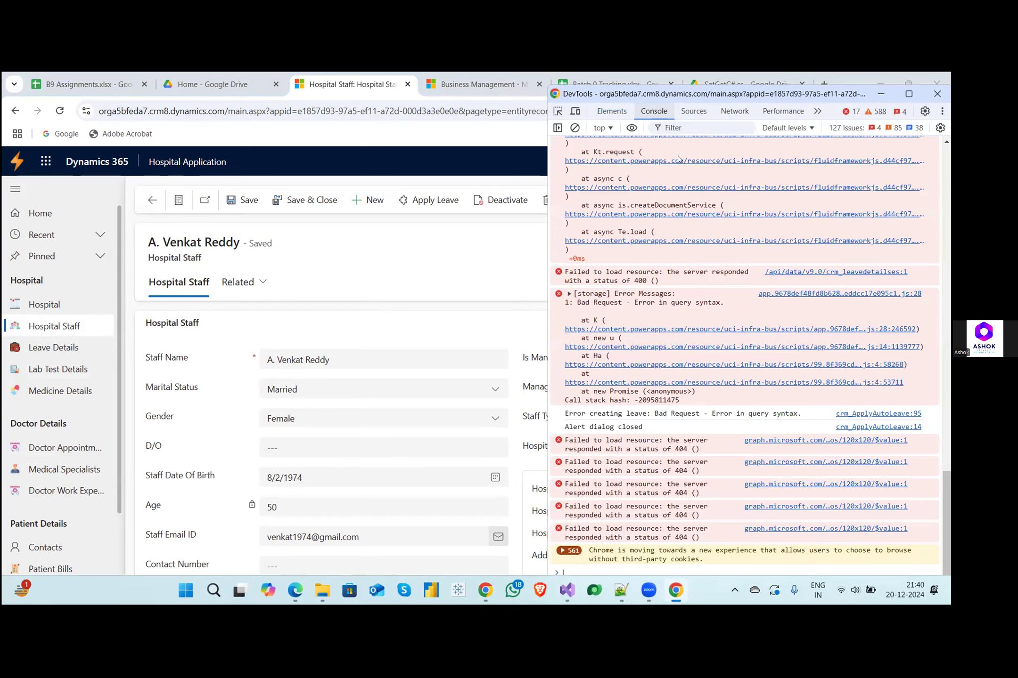
left_click(658, 110)
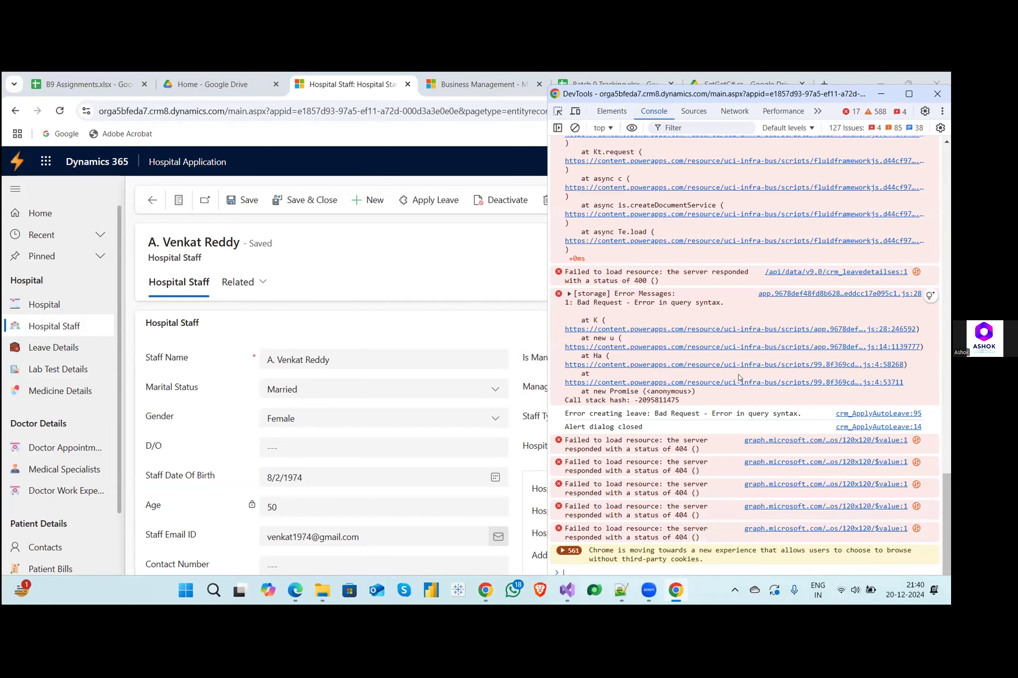
left_click(852, 414)
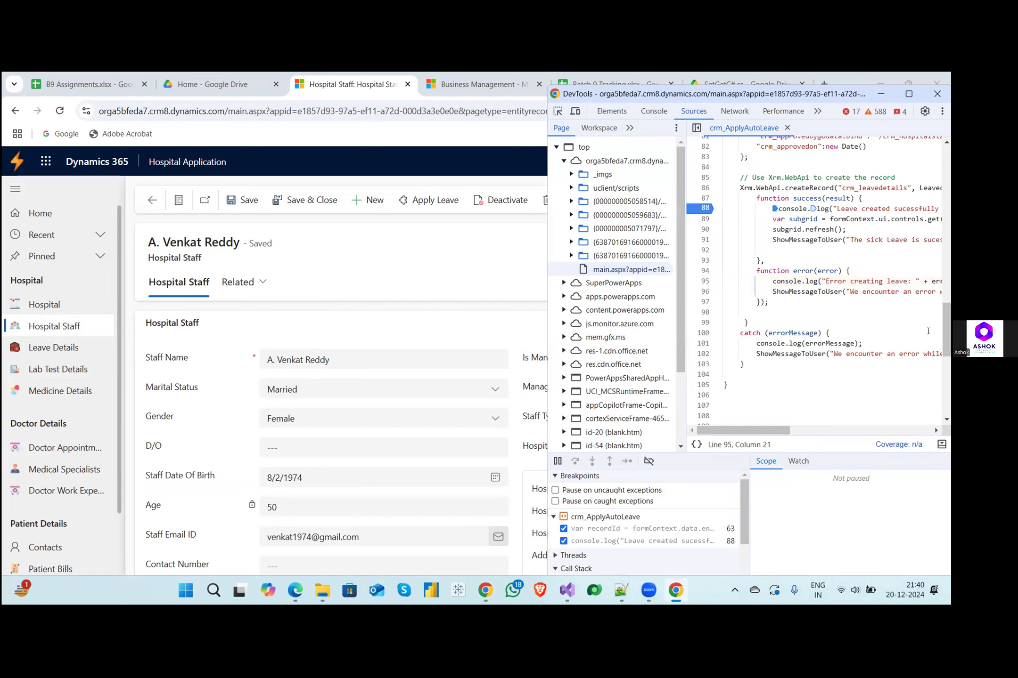
- Move the developer tools window clear of the screen edge and set a breakpoint on line 95 in the error callback
mouse_move(948, 334)
left_mouse_down()
mouse_move(947, 255)
mouse_move(947, 328)
left_mouse_up()
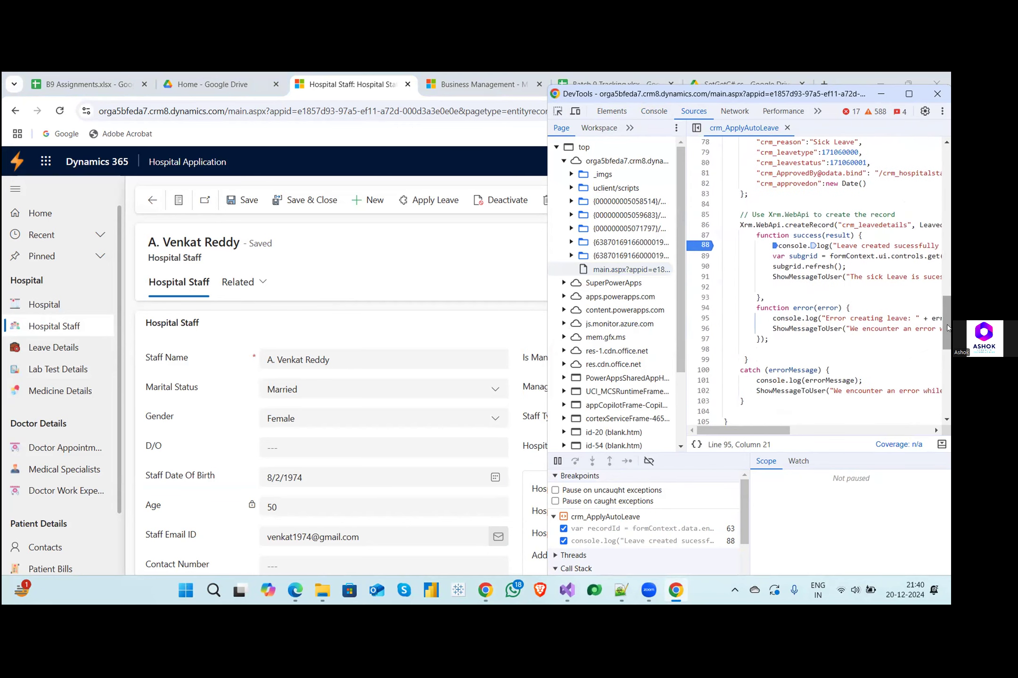
left_click(942, 111)
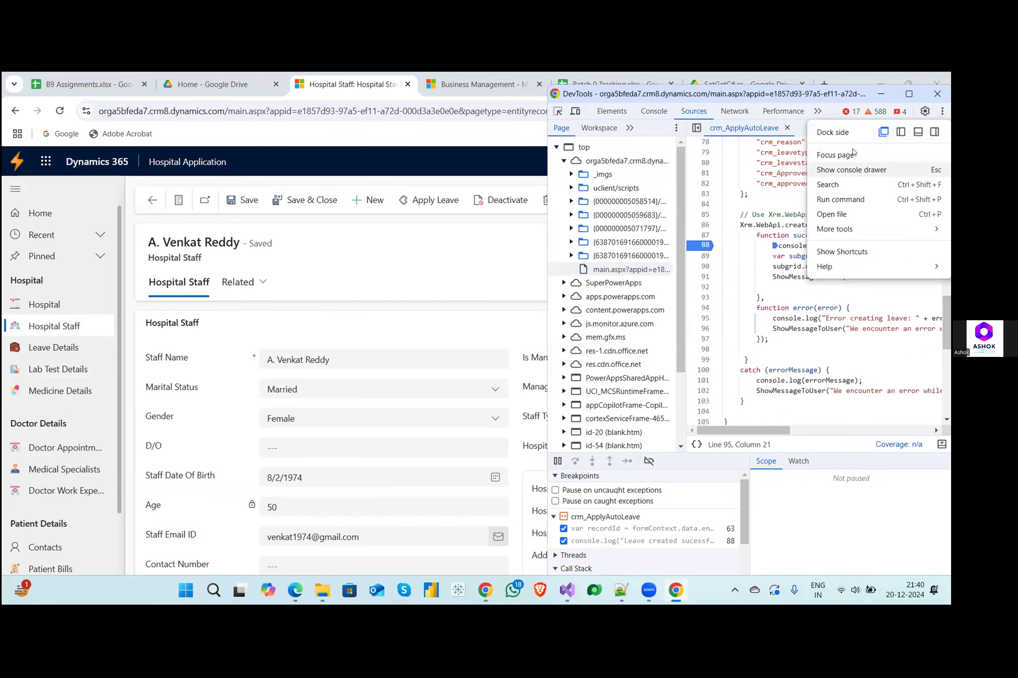
left_click(883, 132)
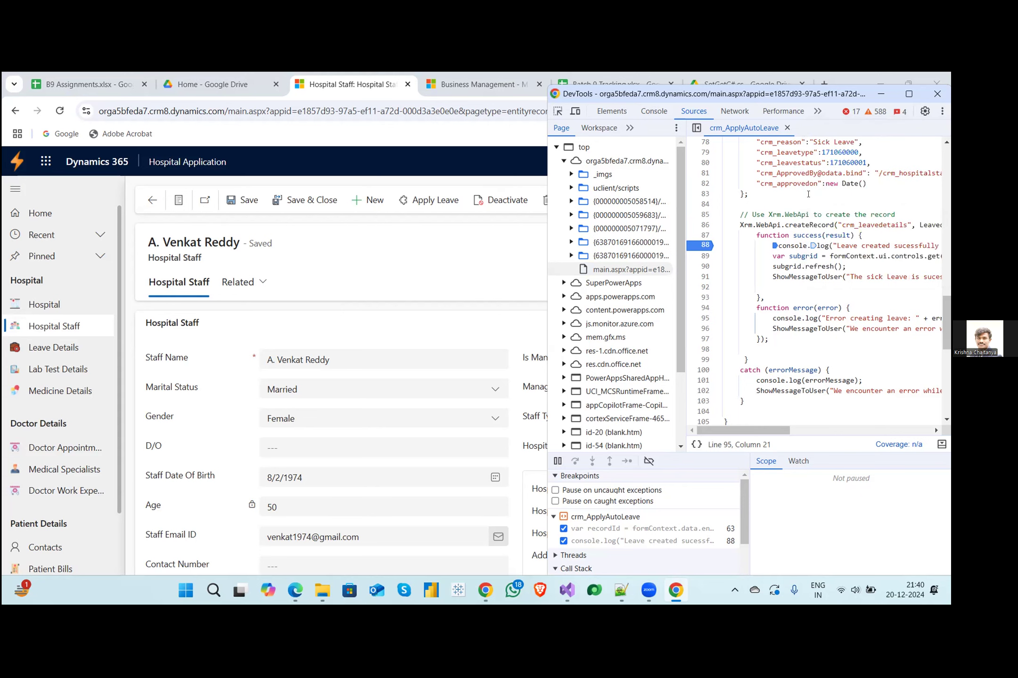
left_click_drag(816, 98, 687, 119)
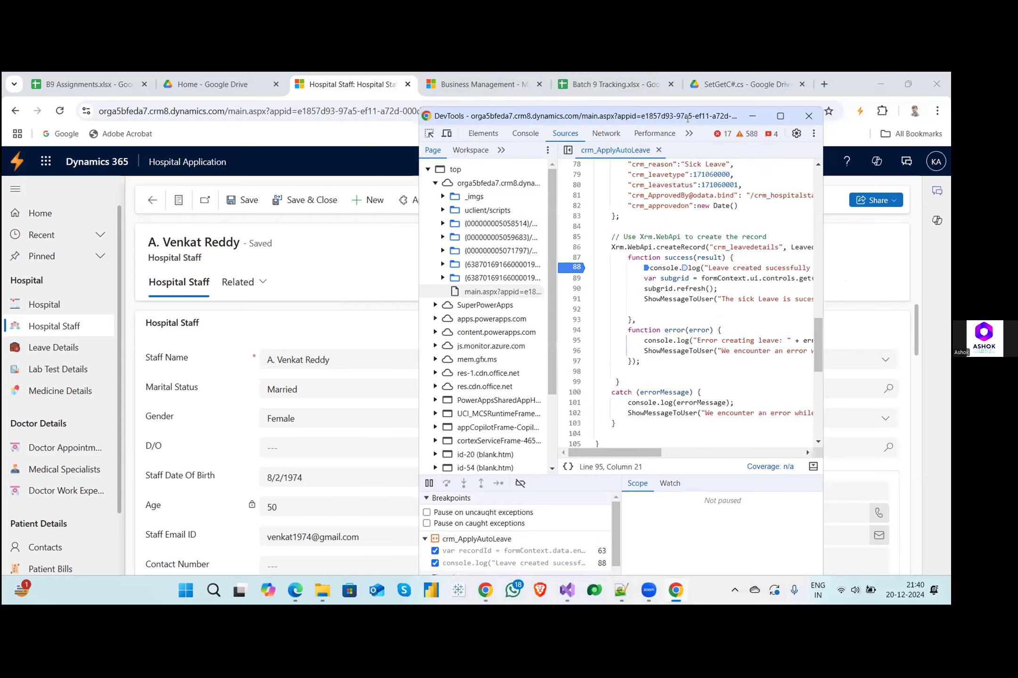
left_click(574, 340)
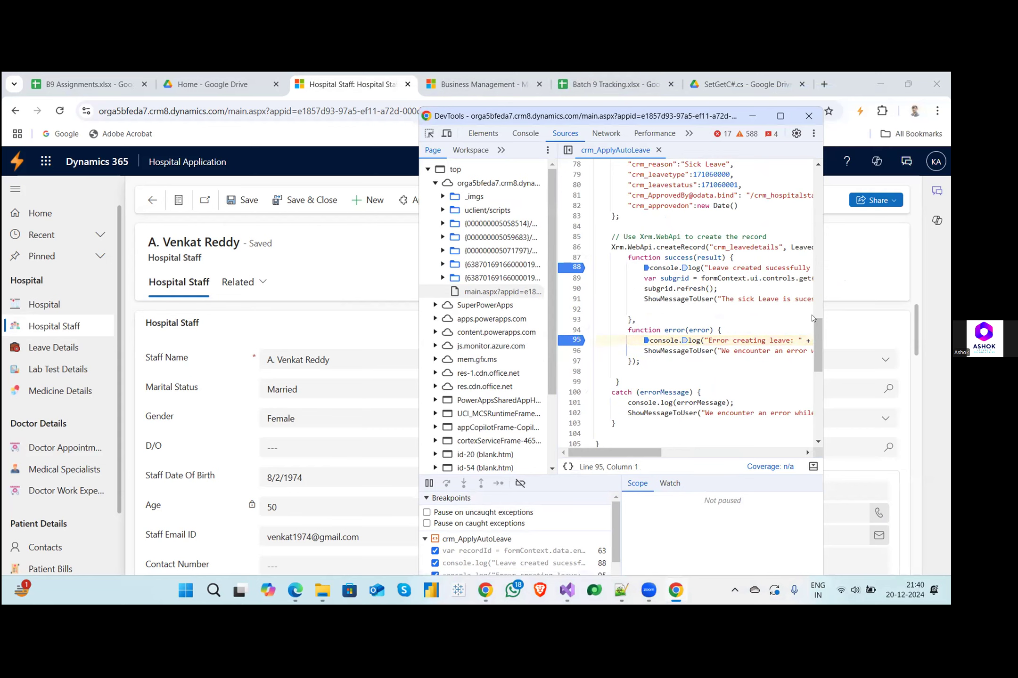
- Maximize the developer tools and examine the LeavedetailsData fields, their crm_hospitalstaffs bindings and where managerId is assigned in crm_ApplyAutoLeave
left_click_drag(815, 336, 820, 314)
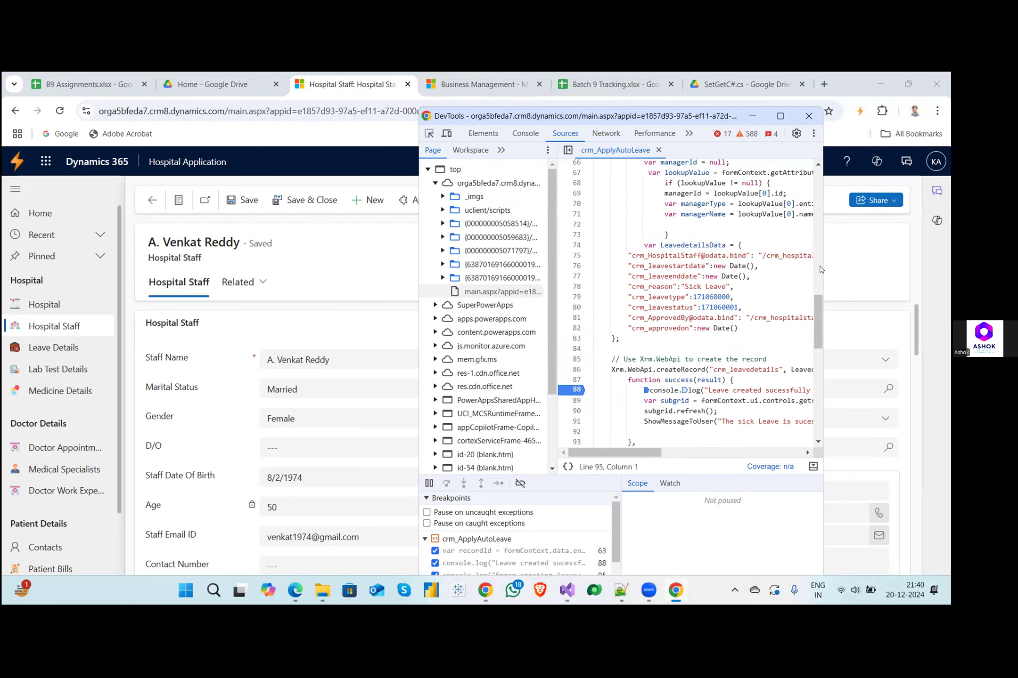
left_click(779, 116)
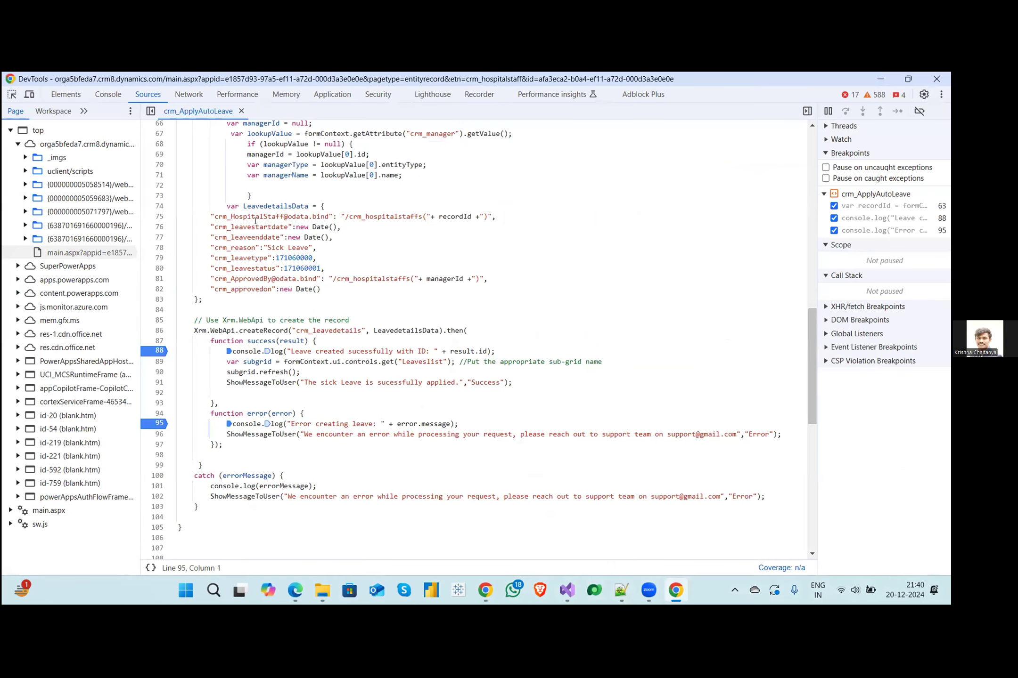
double_click(386, 213)
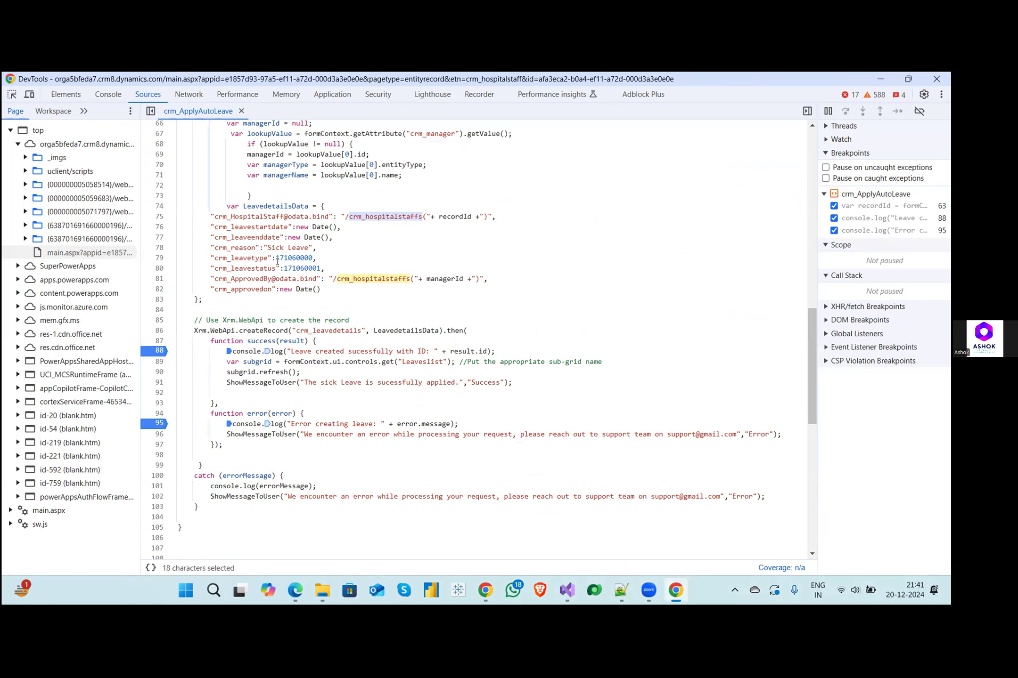
left_click(255, 259)
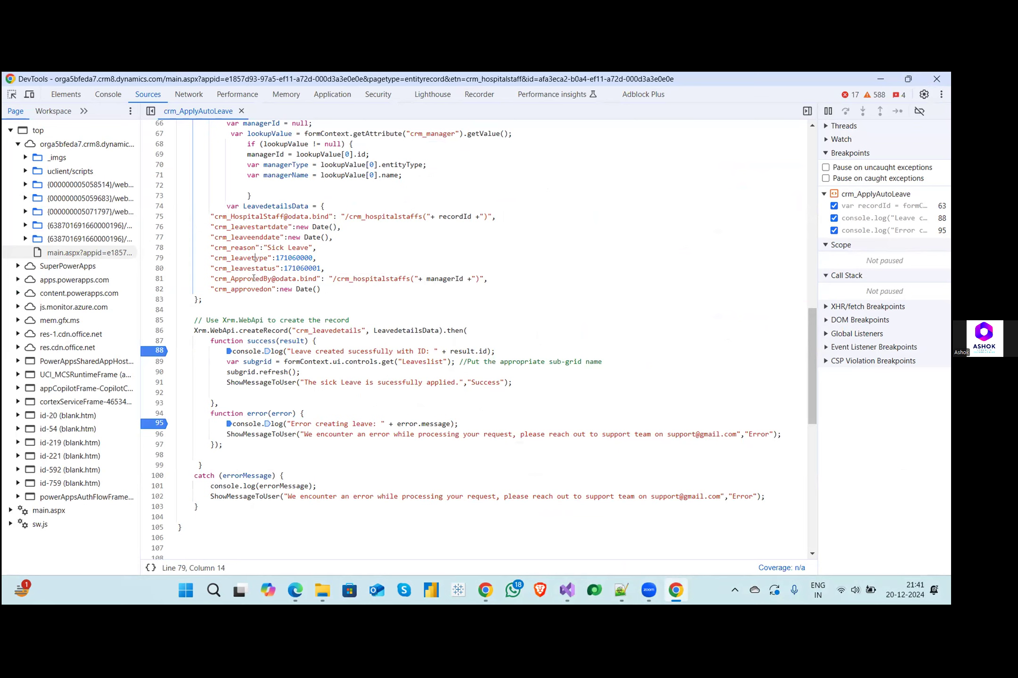
double_click(255, 279)
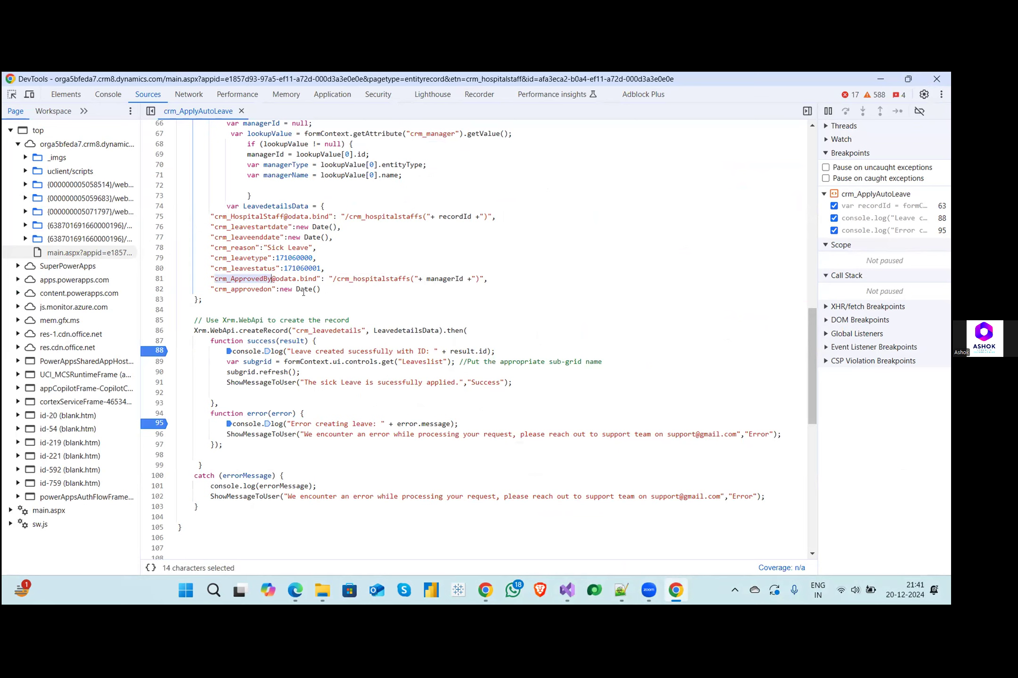
double_click(245, 288)
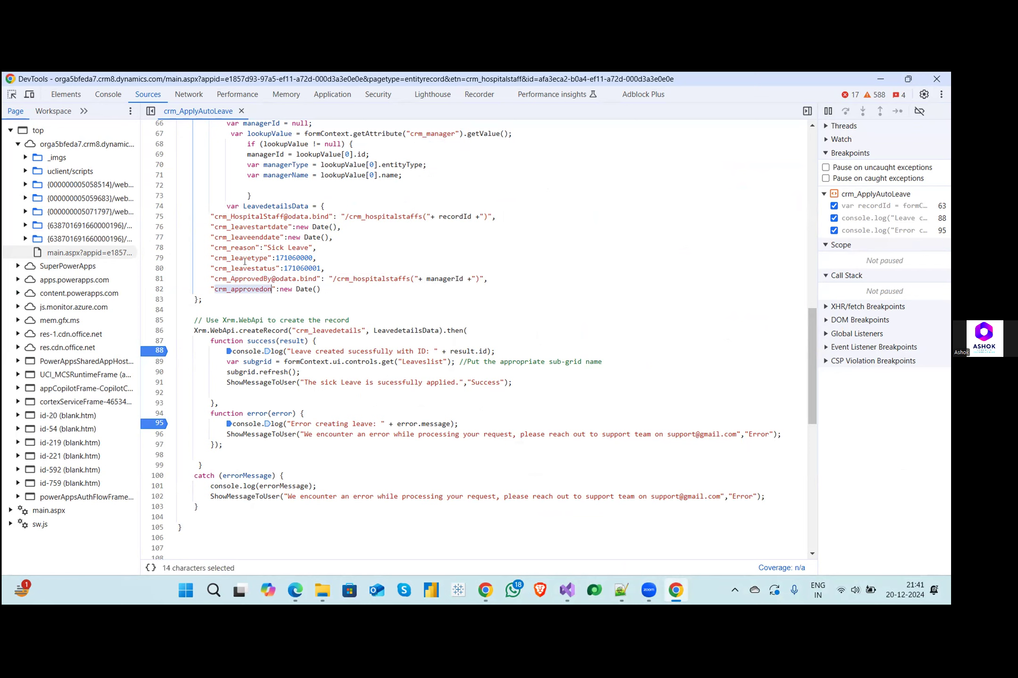
double_click(271, 258)
left_click(255, 279)
double_click(371, 278)
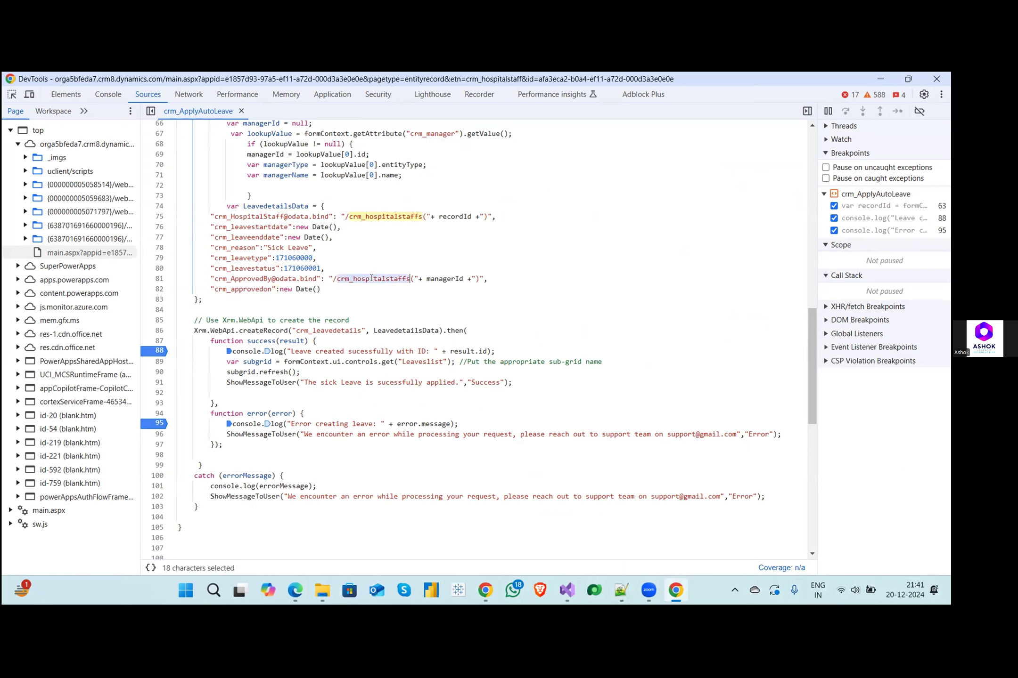
double_click(431, 278)
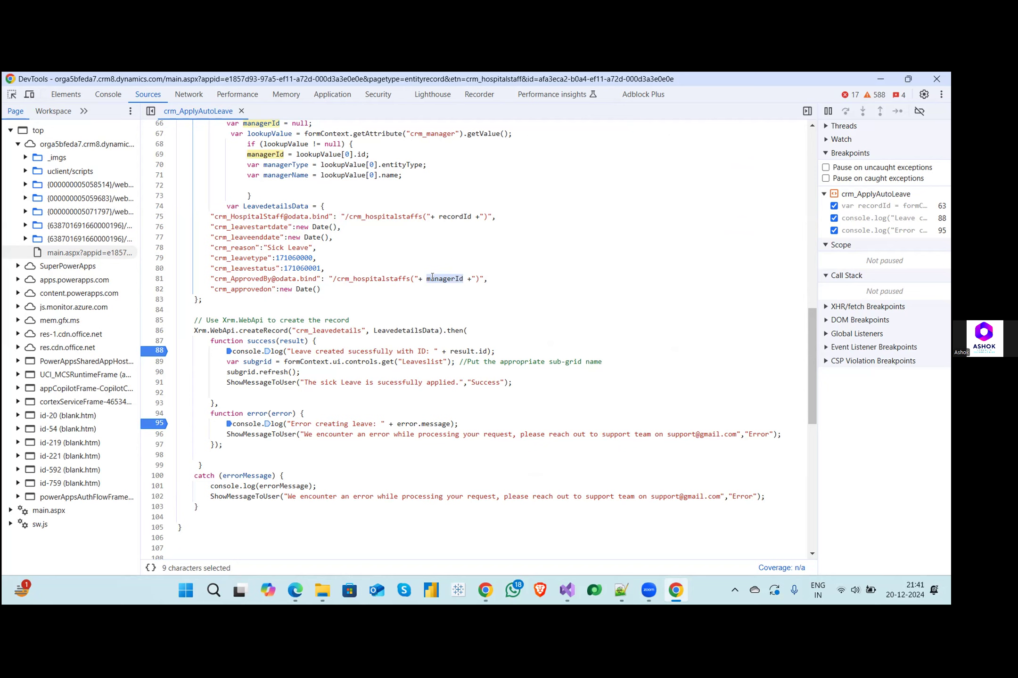
double_click(272, 154)
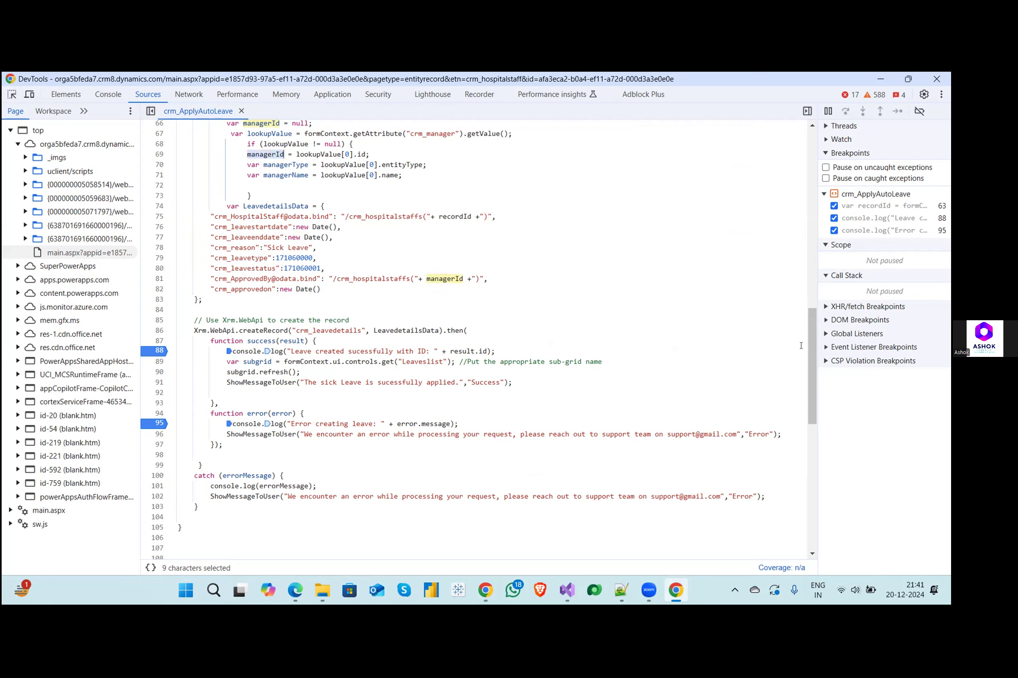
- Examine the two recordId.replace lines that strip the curly braces in the ApplyLeaveAction function
left_click_drag(809, 368, 807, 345)
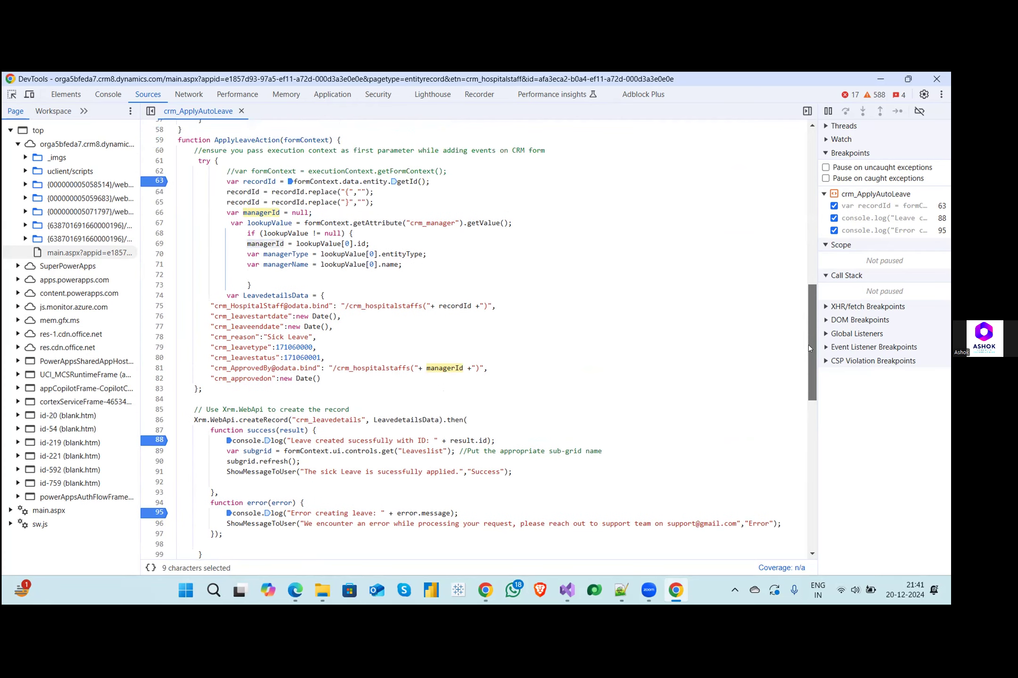
left_click_drag(226, 186, 379, 203)
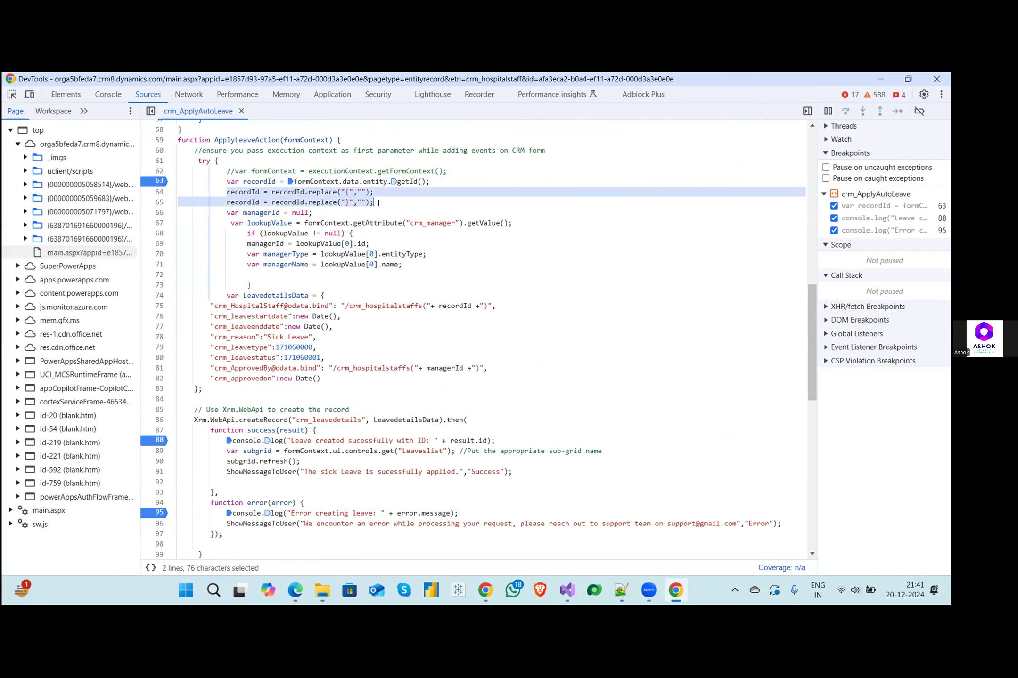
type("c")
key("ctrl+z")
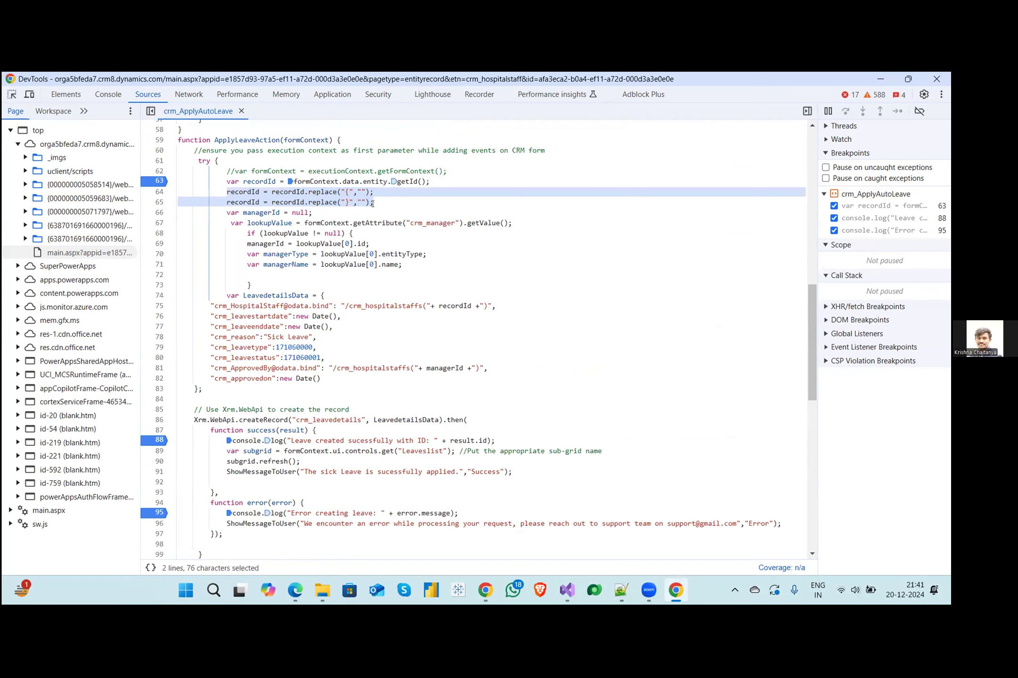
left_click(372, 203)
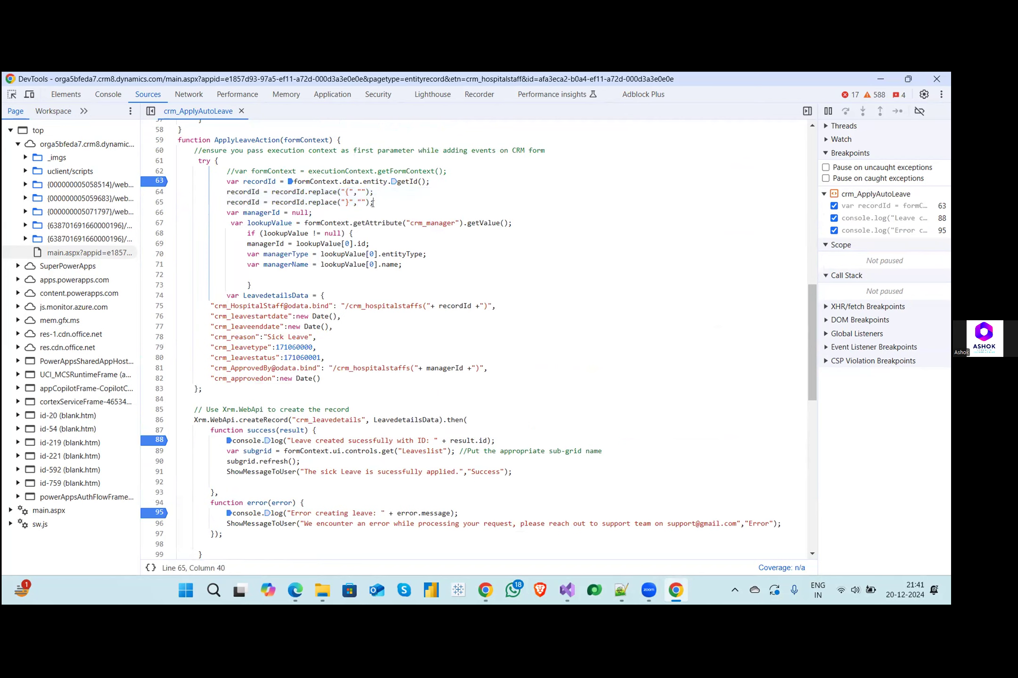
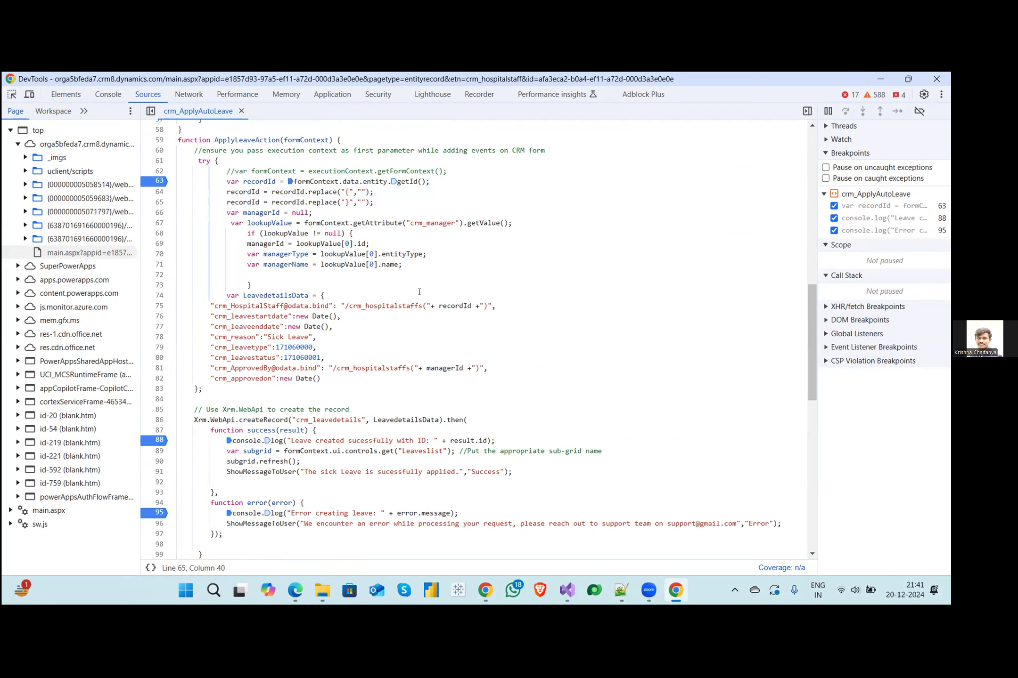
- Highlight crm_hospitalstaffs on line 75 and open the Developer Resources page from the Dynamics 365 customization settings
double_click(402, 303)
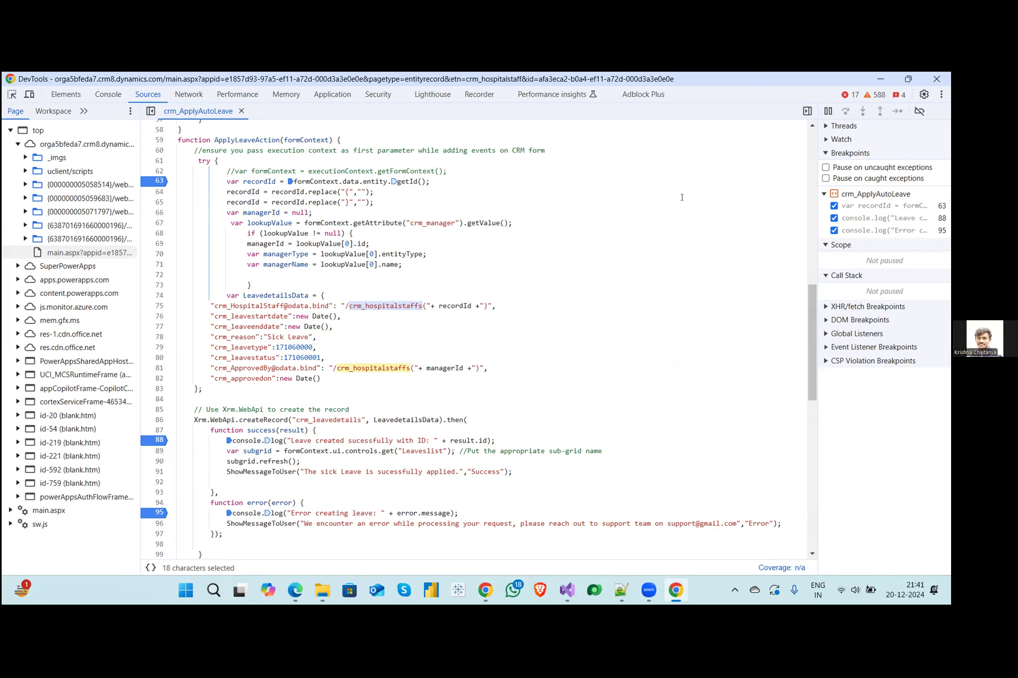
left_click(873, 77)
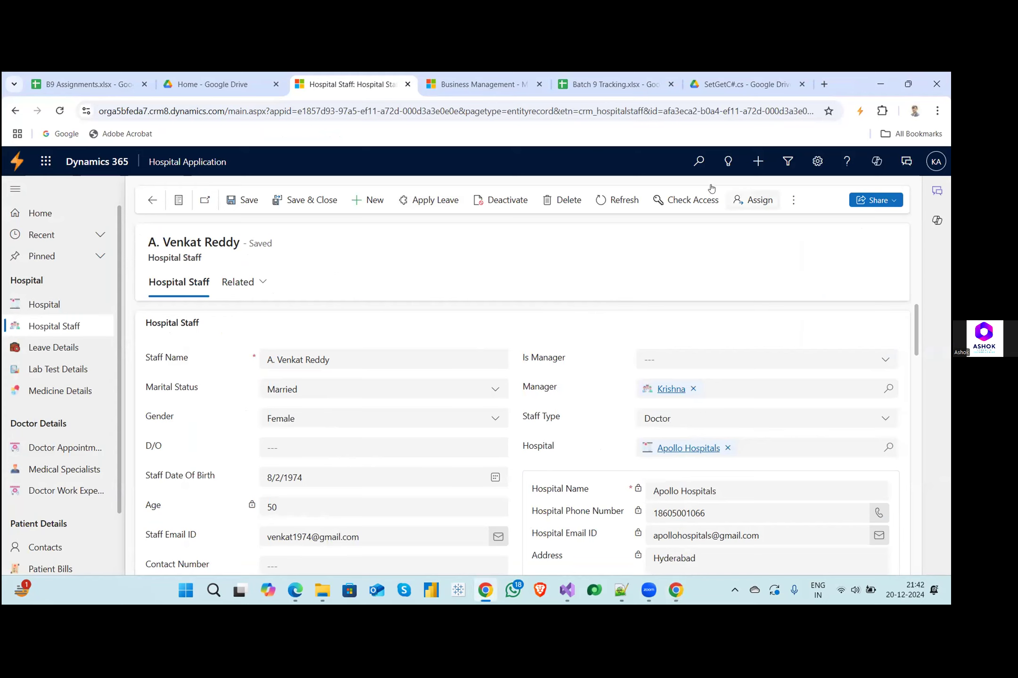
left_click(468, 83)
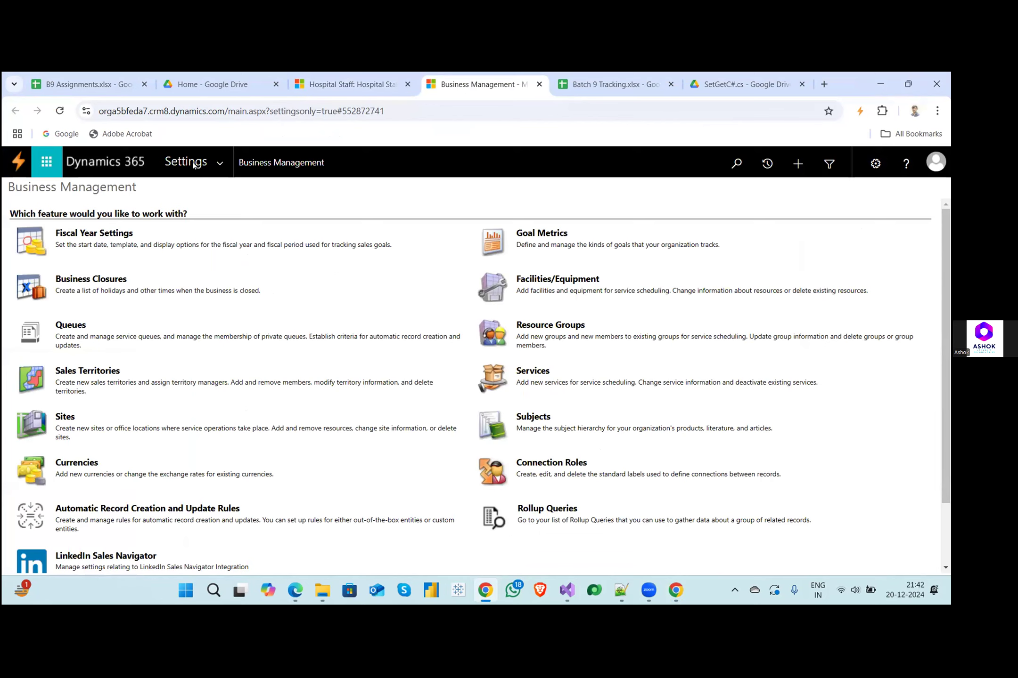
left_click(220, 168)
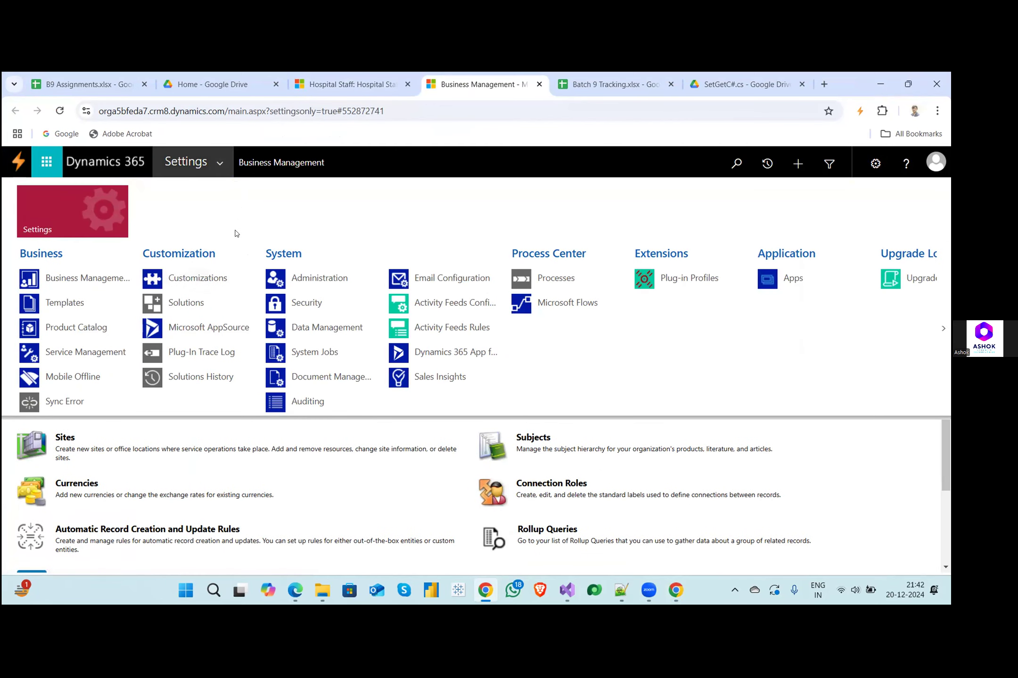
left_click(225, 278)
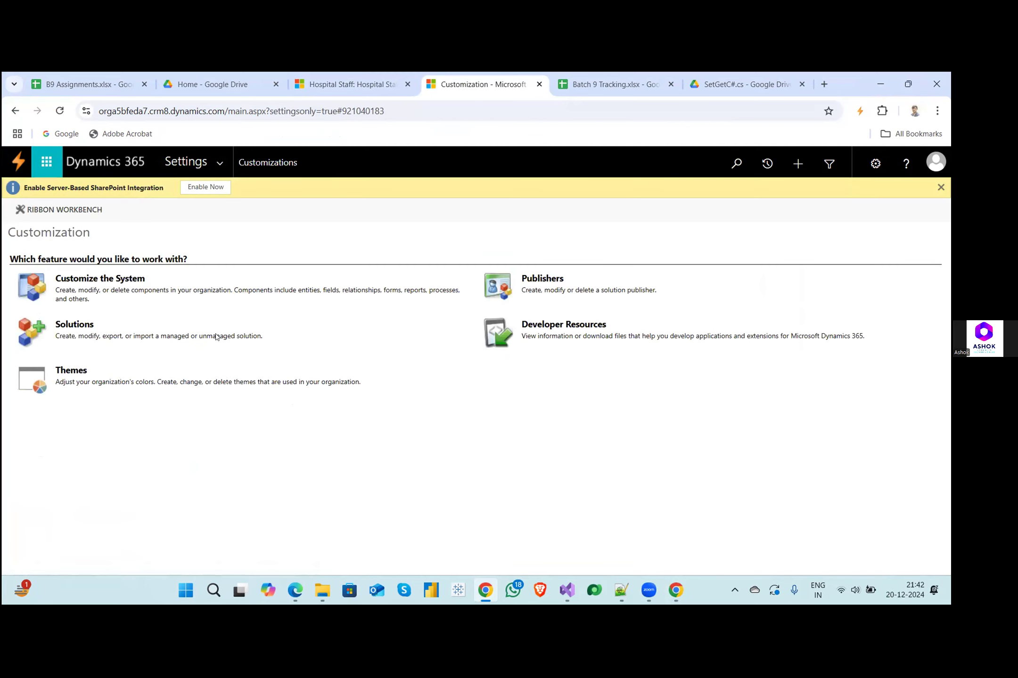
left_click(531, 328)
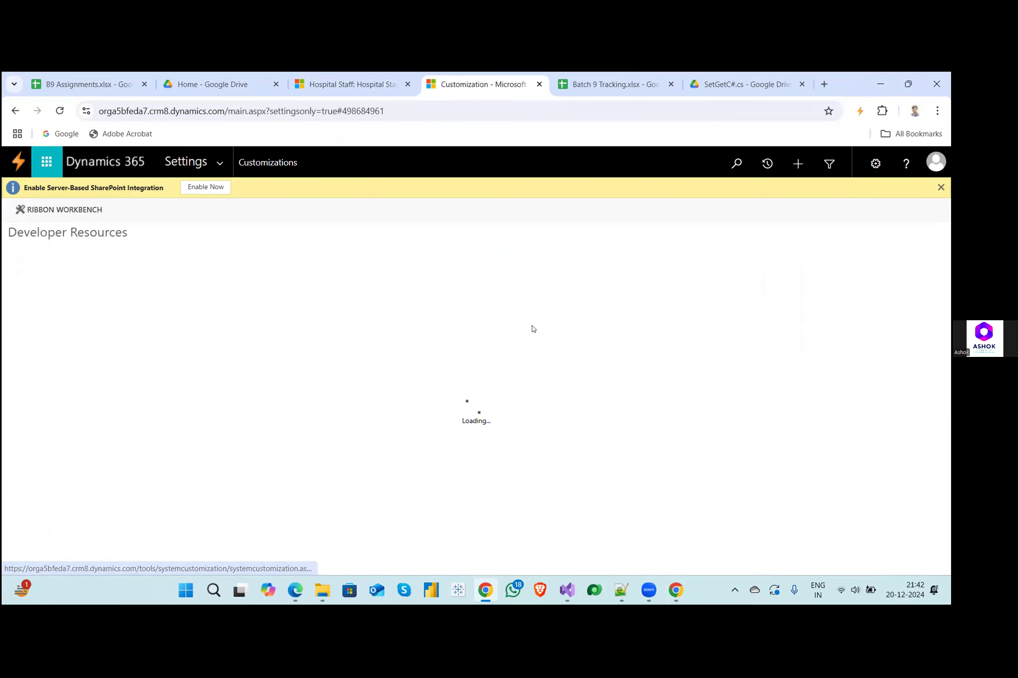
- Copy the Instance Web API service root URL and open it in a new browser tab
left_click_drag(273, 376, 83, 386)
key("ctrl+c")
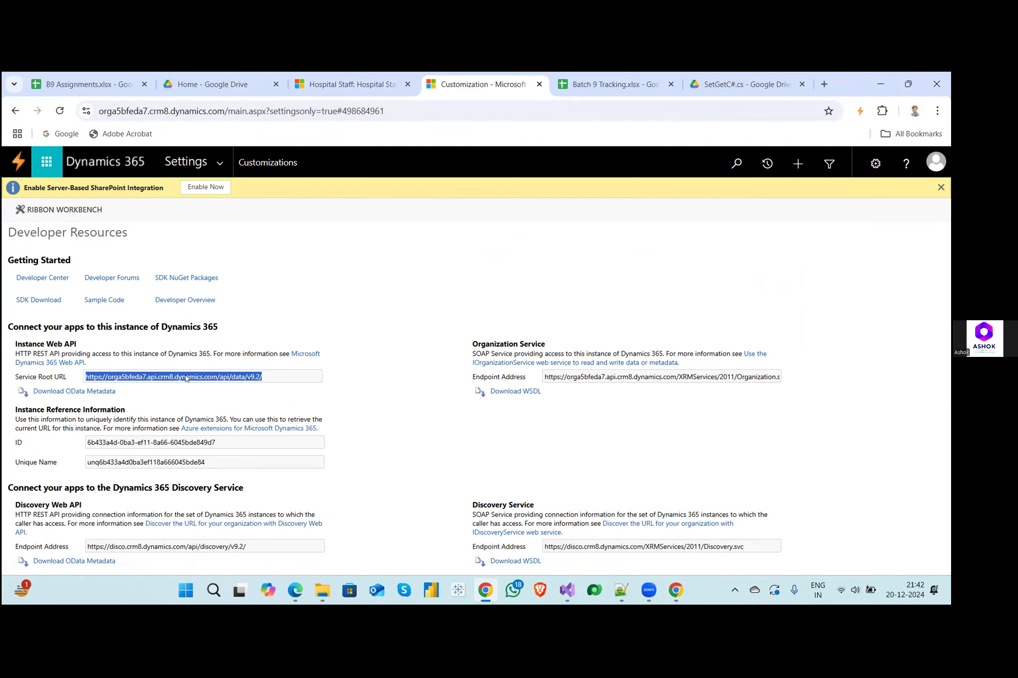
left_click(824, 84)
key("ctrl+v")
key("Return")
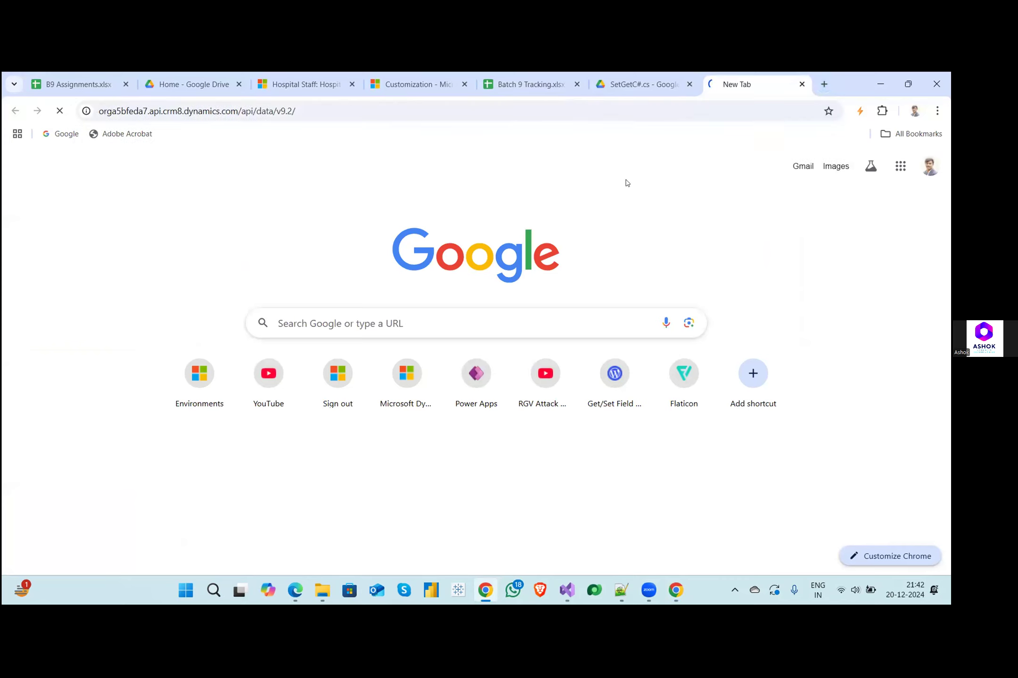
- Return to the developer tools and copy the crm_hospitalstaffs name from the crm_HospitalStaff binding on line 75
left_click(675, 590)
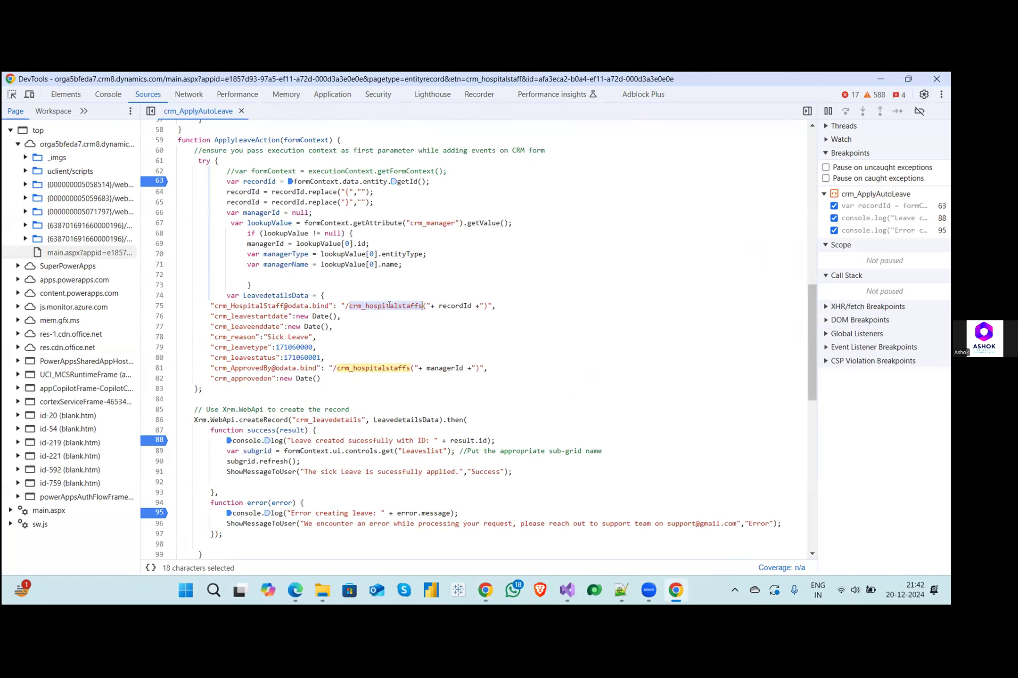
type("c")
key("ctrl+z")
key("Right")
key("shift+Right")
key("shift+Right")
key("shift+Right")
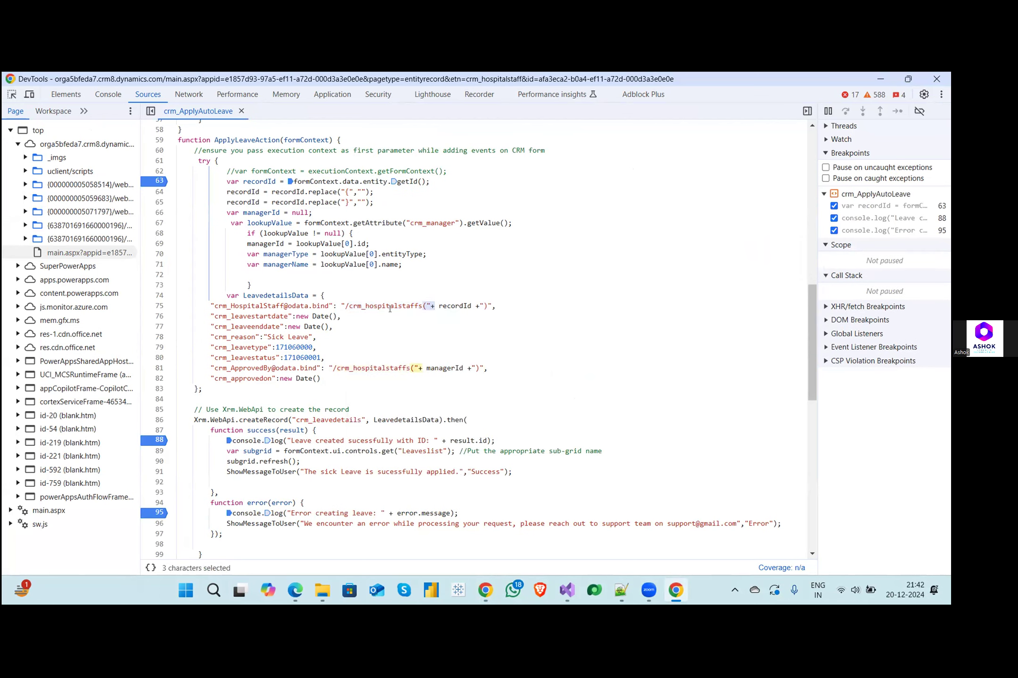
double_click(390, 307)
key("ctrl+c")
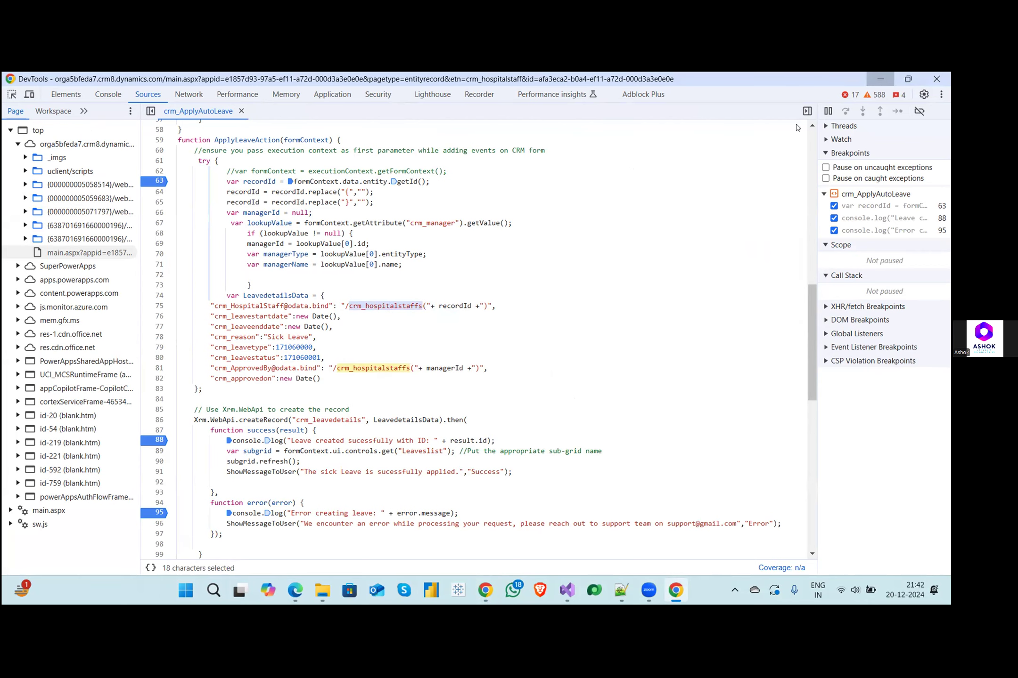
- Search the Web API entity set list for crm_hospitalstaff
left_click(881, 79)
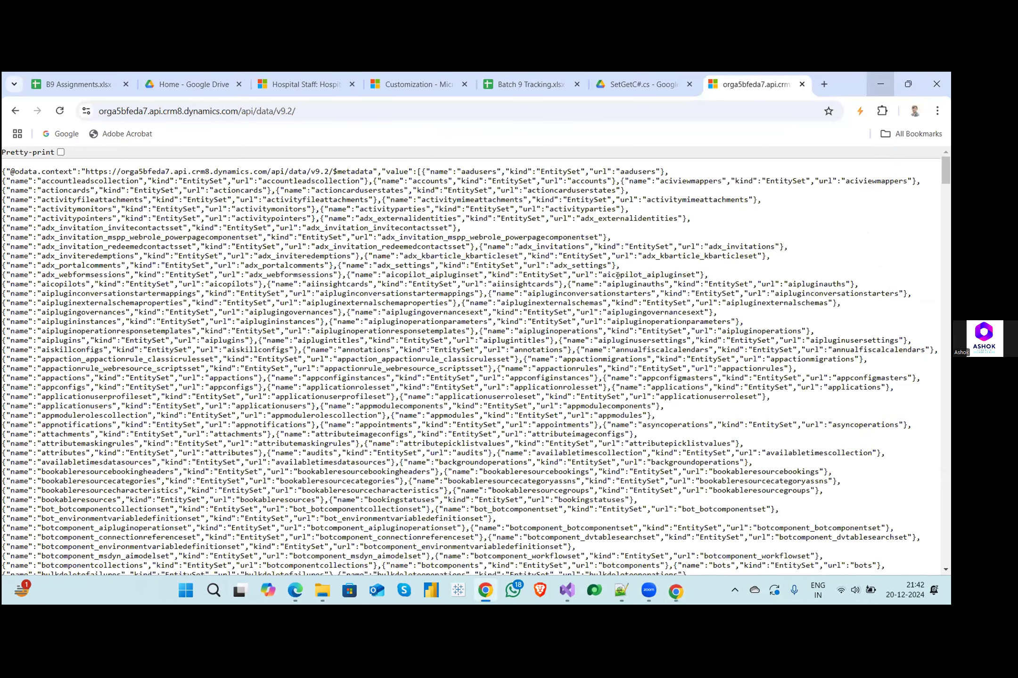
key("ctrl+f")
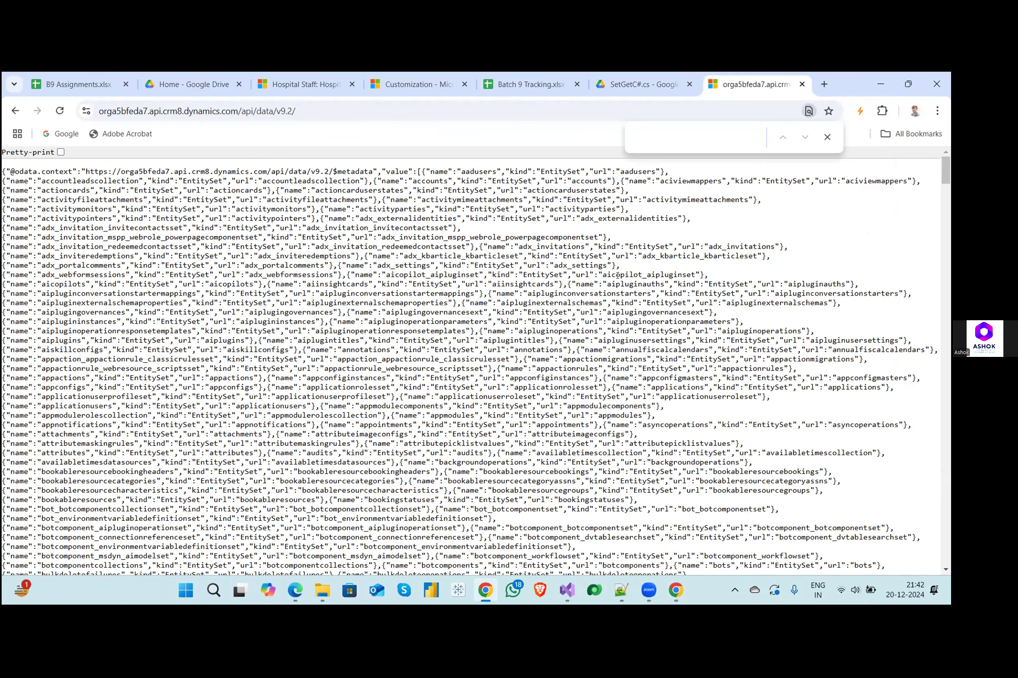
key("ctrl+v")
key("BackSpace")
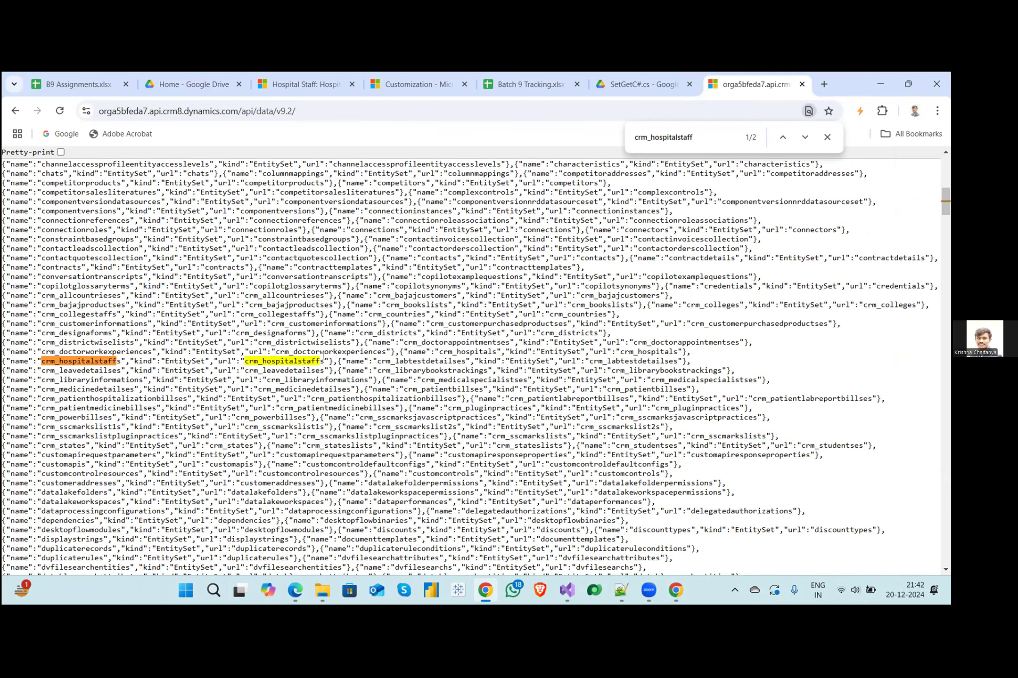
- Examine the plural endings of the crm_hospitalstaffs and crm_leavedetailses URL names in the entity set list
left_click_drag(319, 361, 323, 358)
left_click(319, 361)
double_click(294, 362)
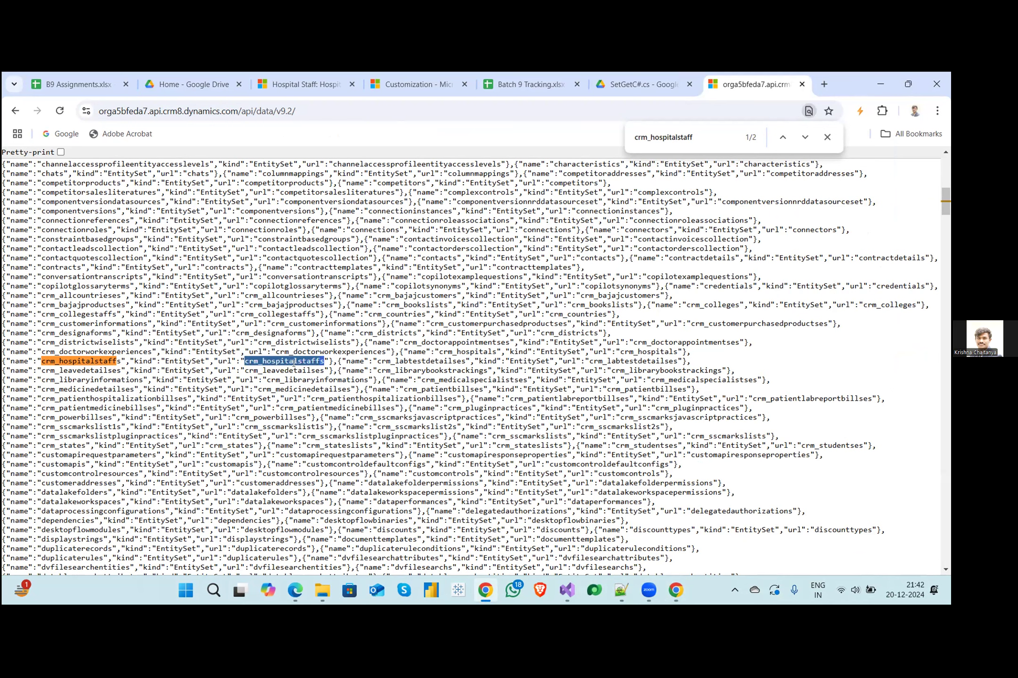
left_click_drag(315, 370, 324, 371)
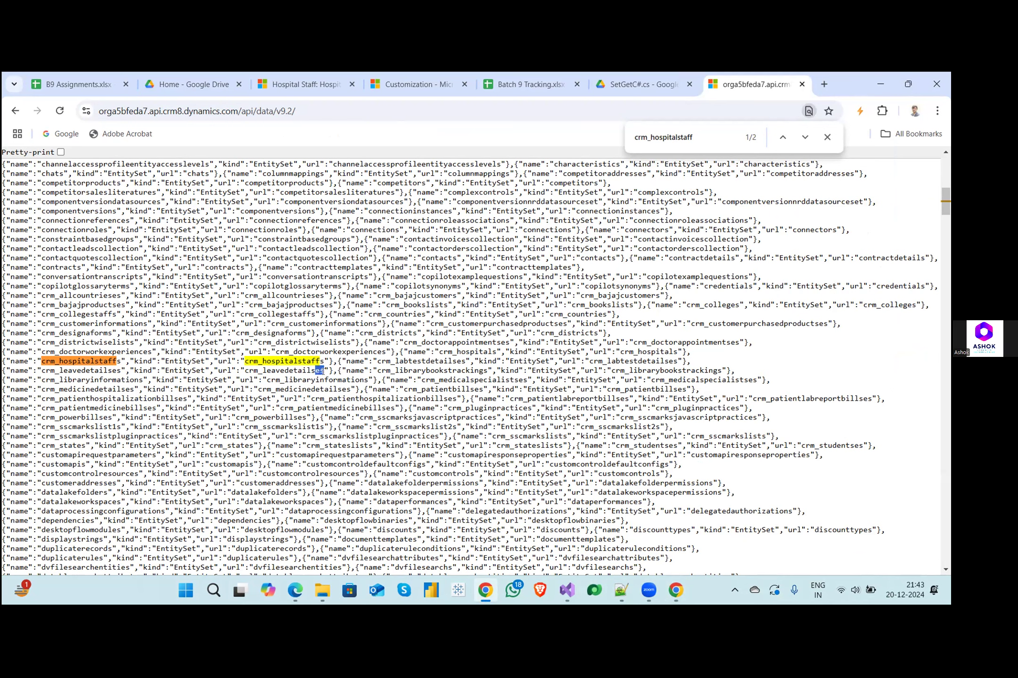
left_click(290, 373)
double_click(291, 372)
double_click(308, 361)
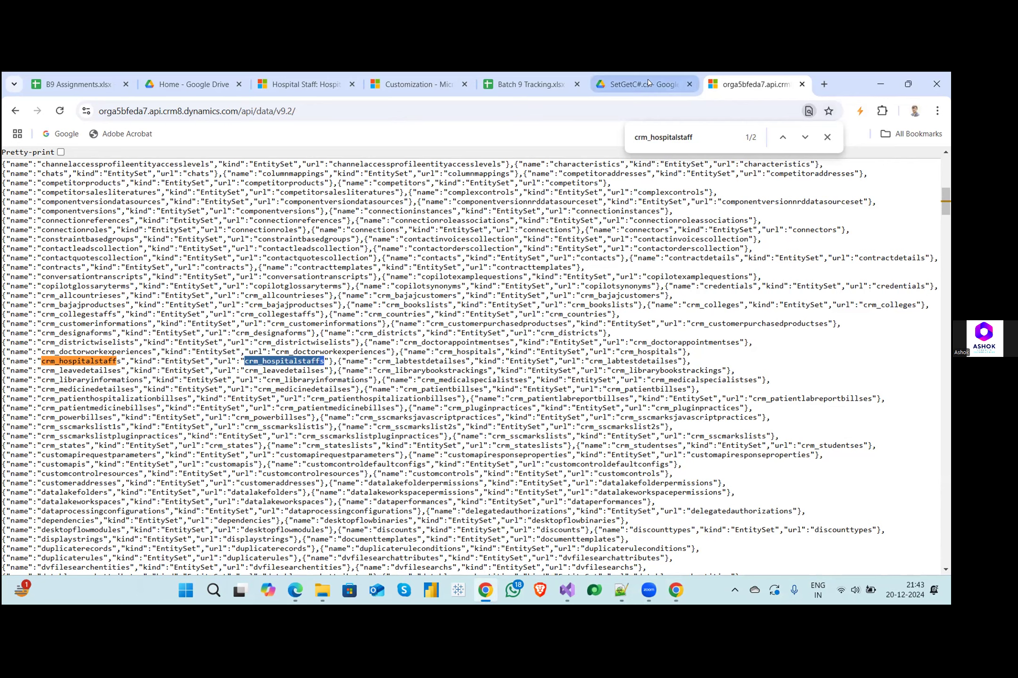
left_click(424, 83)
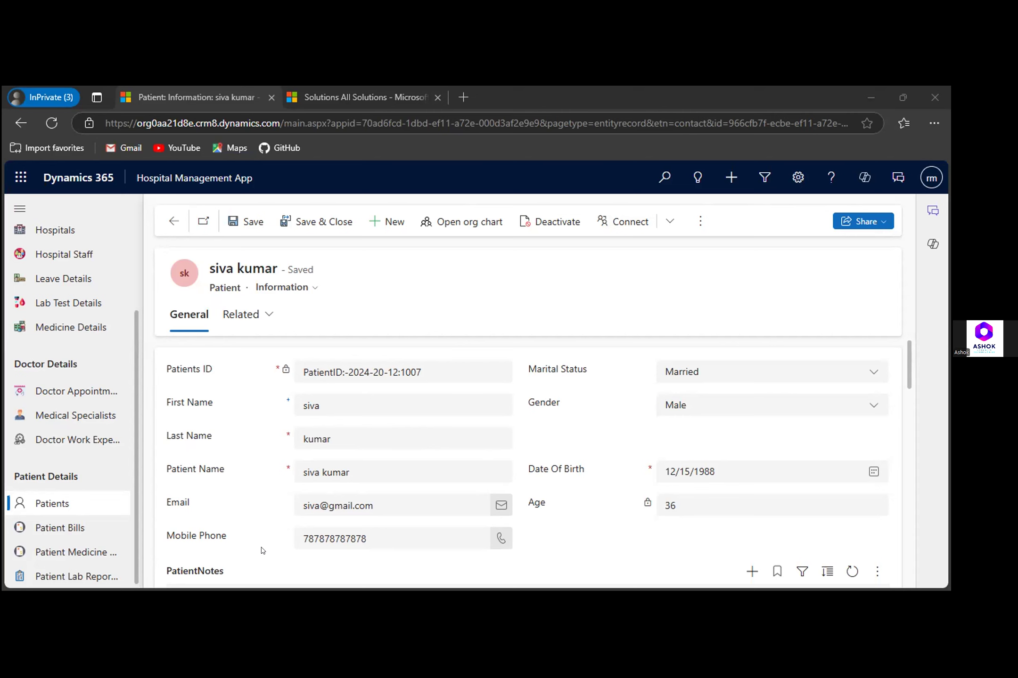
- Start a new Patient Bills record in the Hospital Management App and check how patients are listed in its Patient lookup
key("ctrl+Tab")
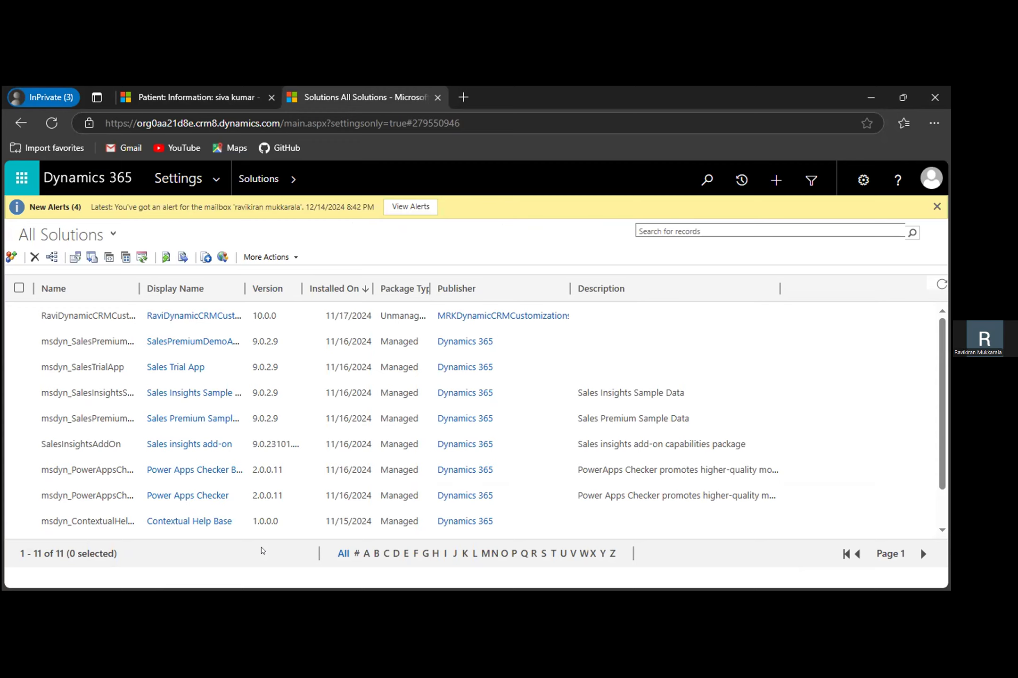
left_click(151, 89)
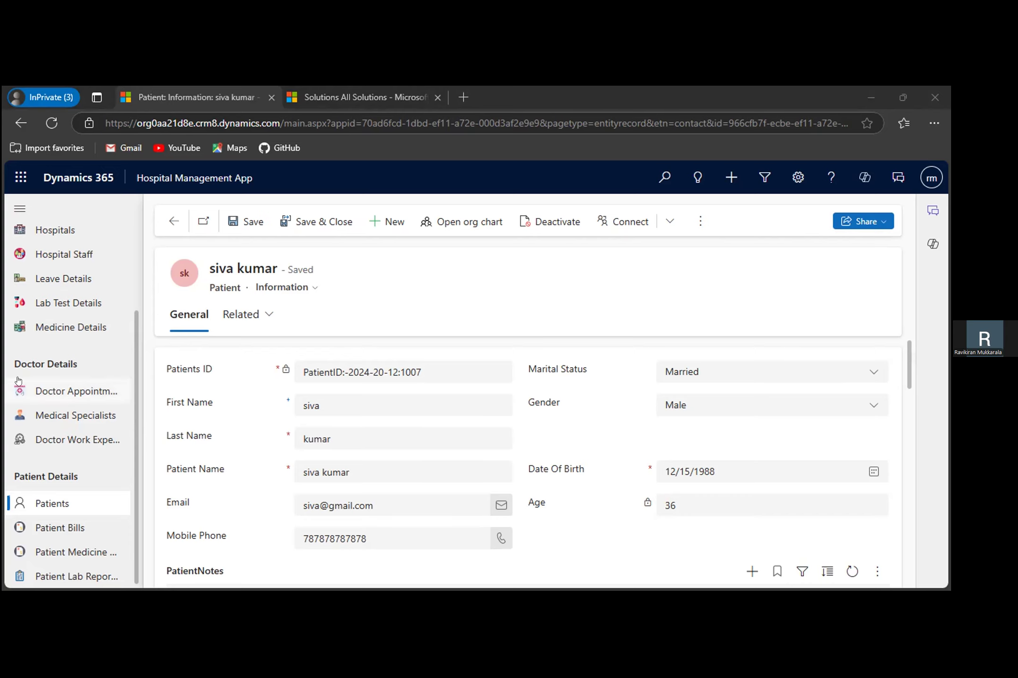
left_click(50, 535)
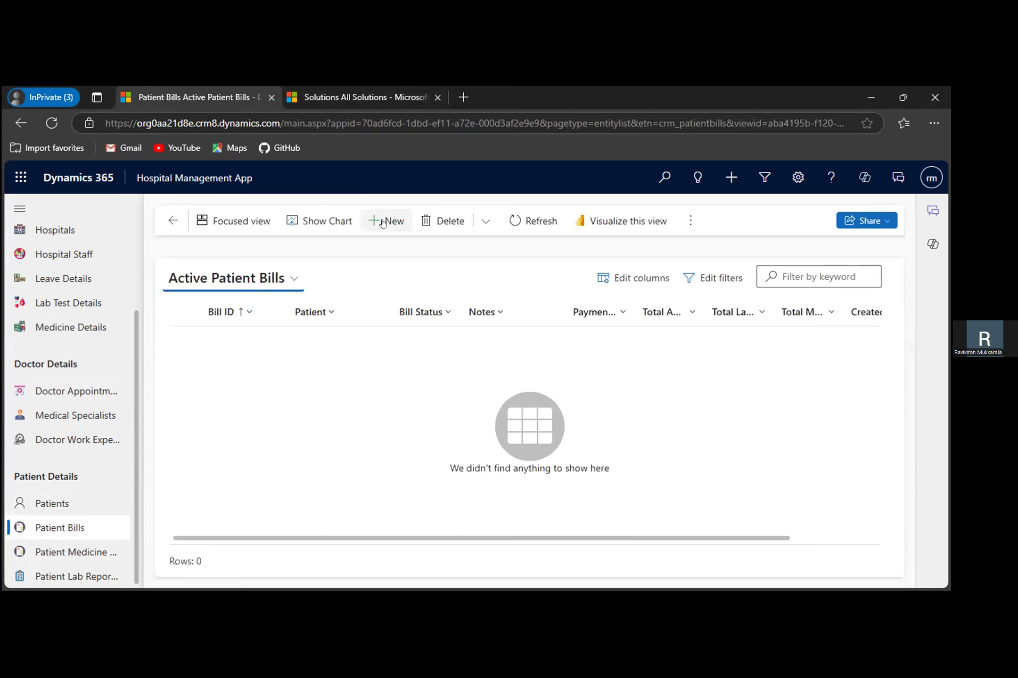
left_click(385, 221)
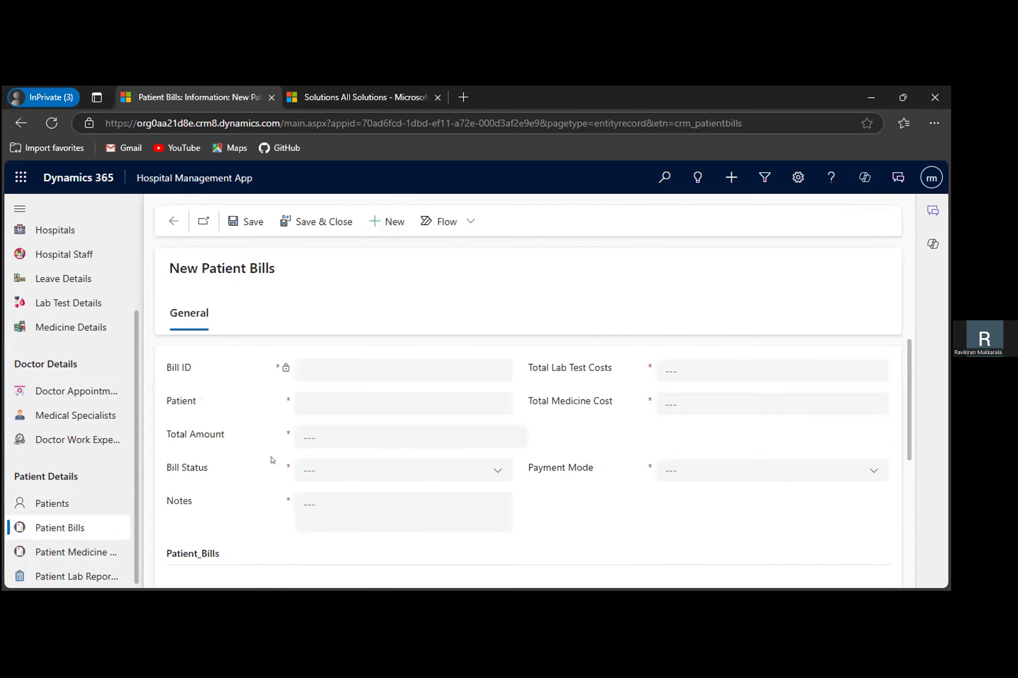
left_click(498, 405)
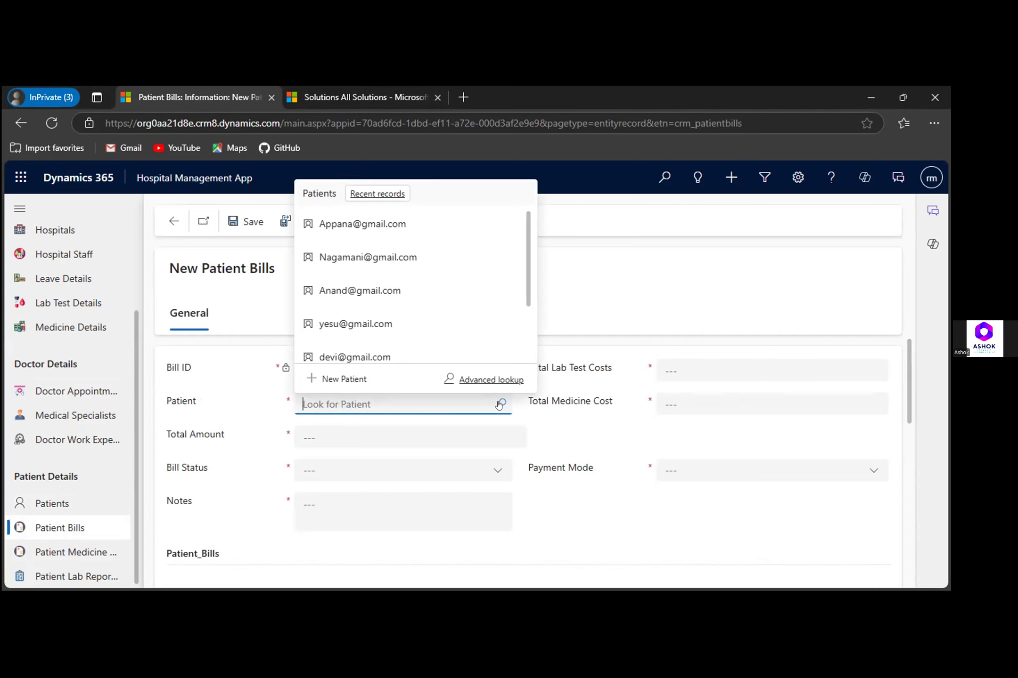
left_click(628, 294)
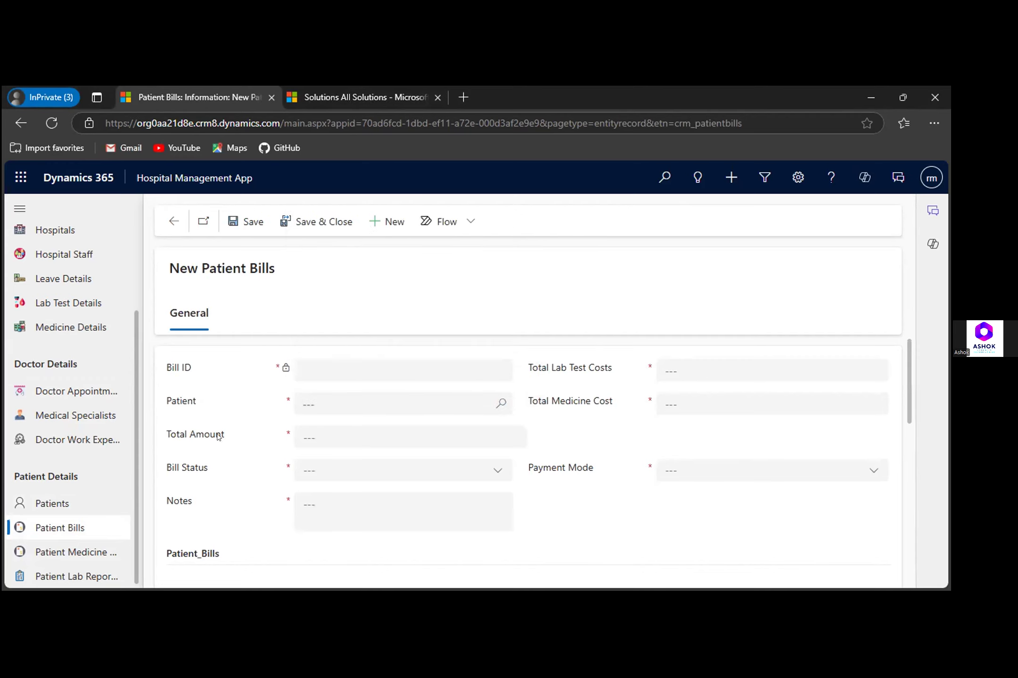
- Open the first record in the Active Patient View and examine its Last Name field and record title
left_click(65, 503)
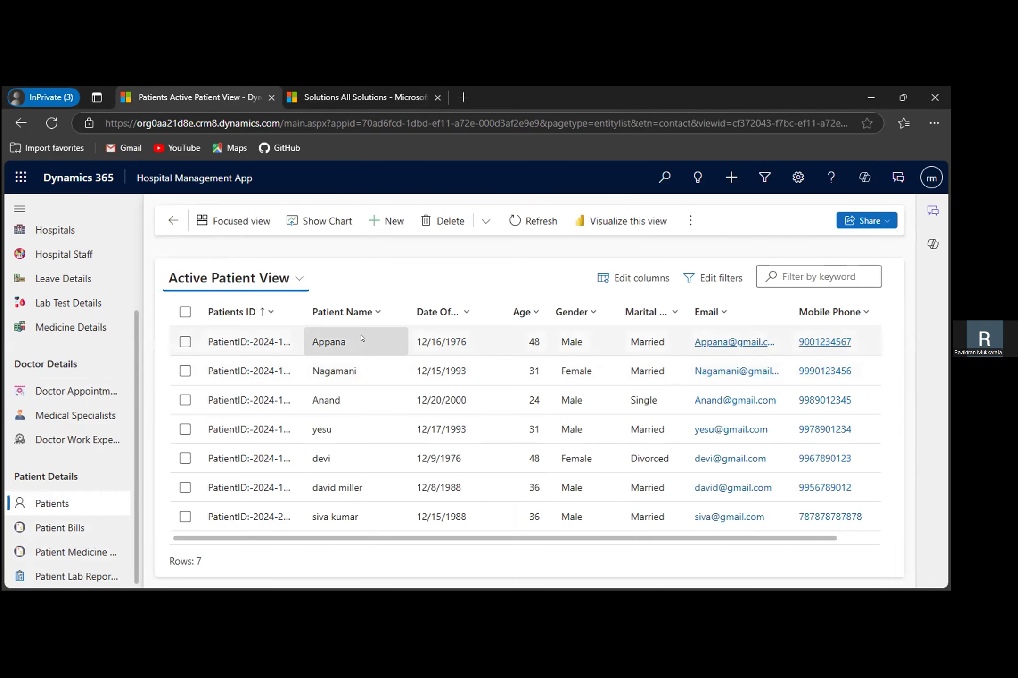
double_click(361, 335)
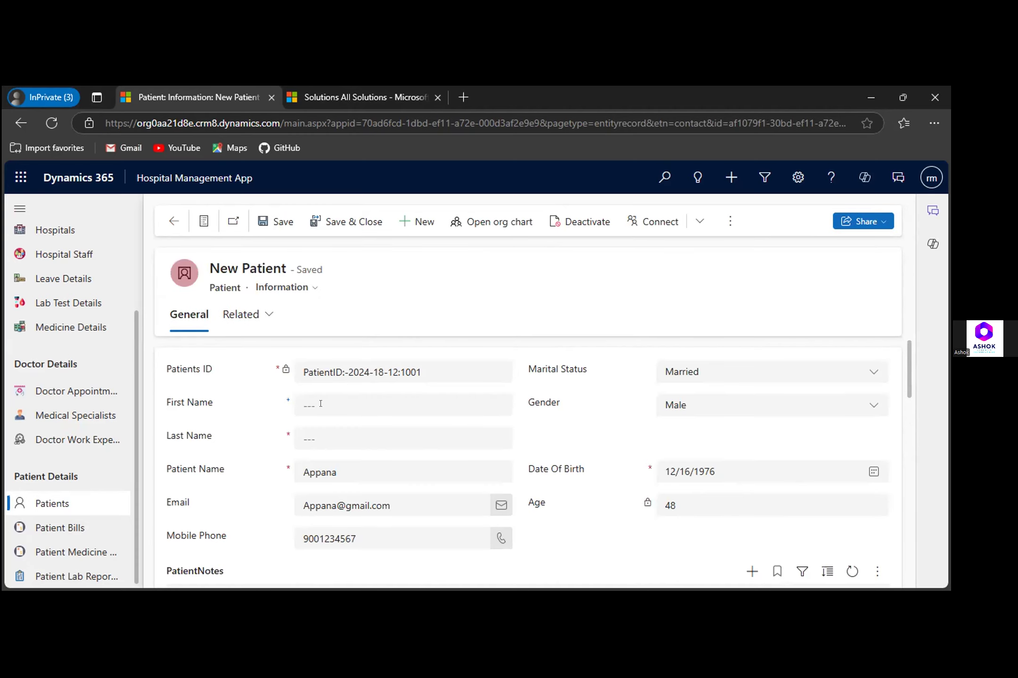
left_click(316, 436)
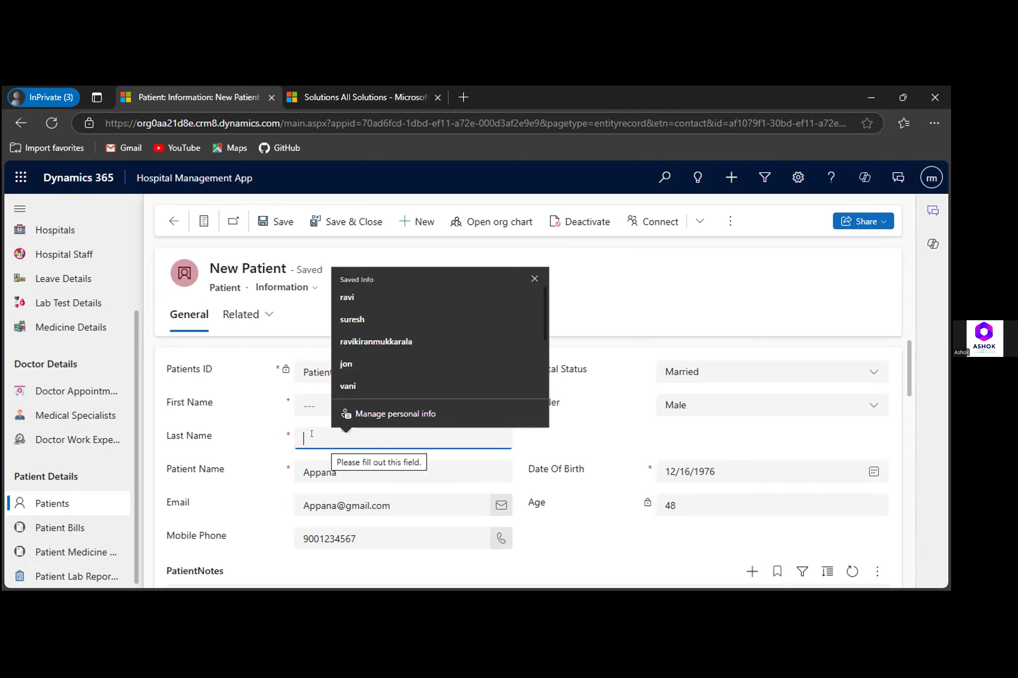
left_click(246, 436)
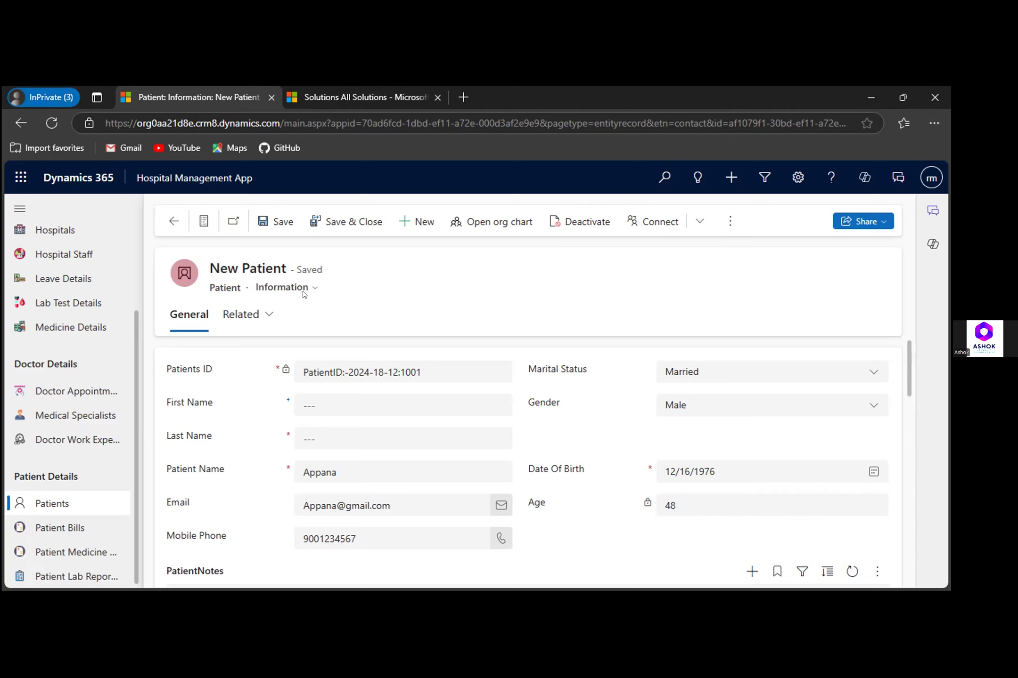
triple_click(279, 262)
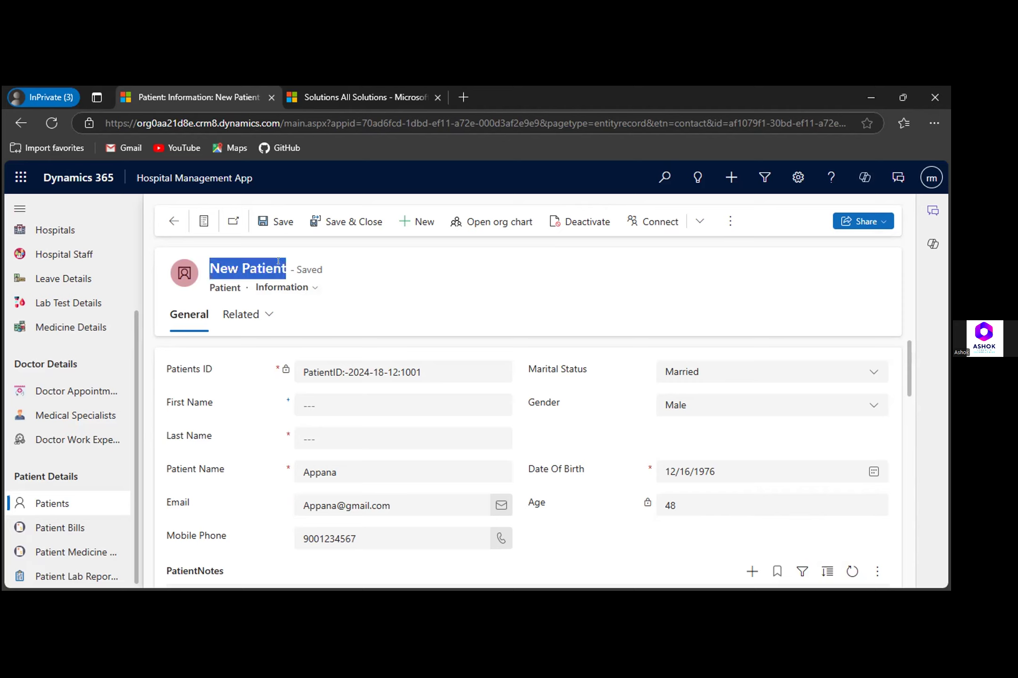
left_click(233, 267)
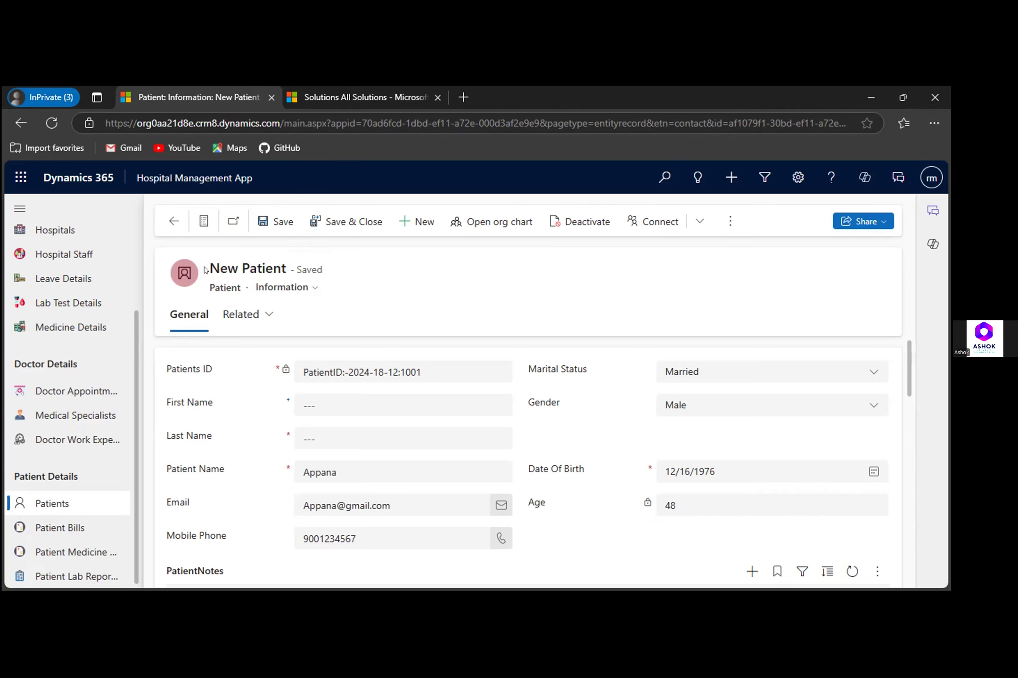
left_click_drag(206, 269, 233, 268)
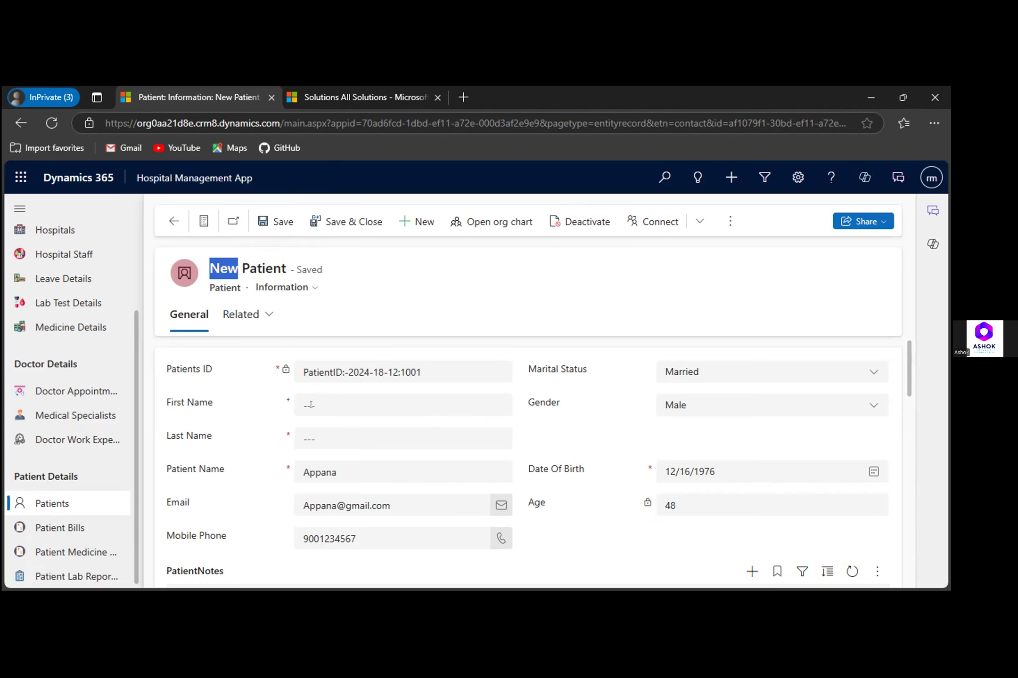
- Fill in the patient's last name and save the record
left_click(301, 435)
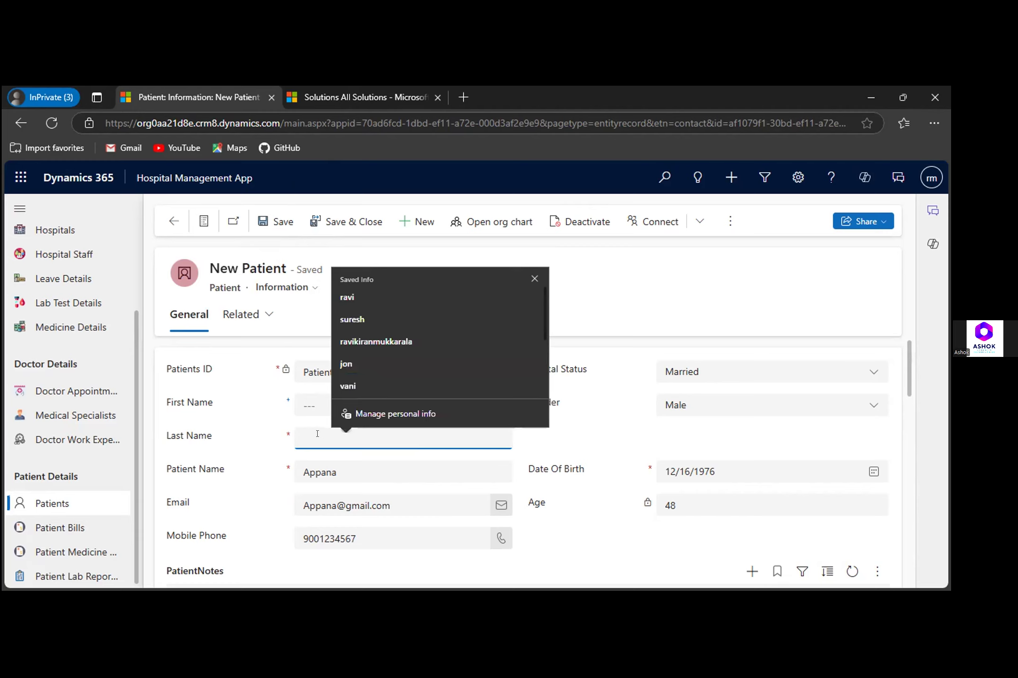
type("Apa")
key("BackSpace")
type("panna")
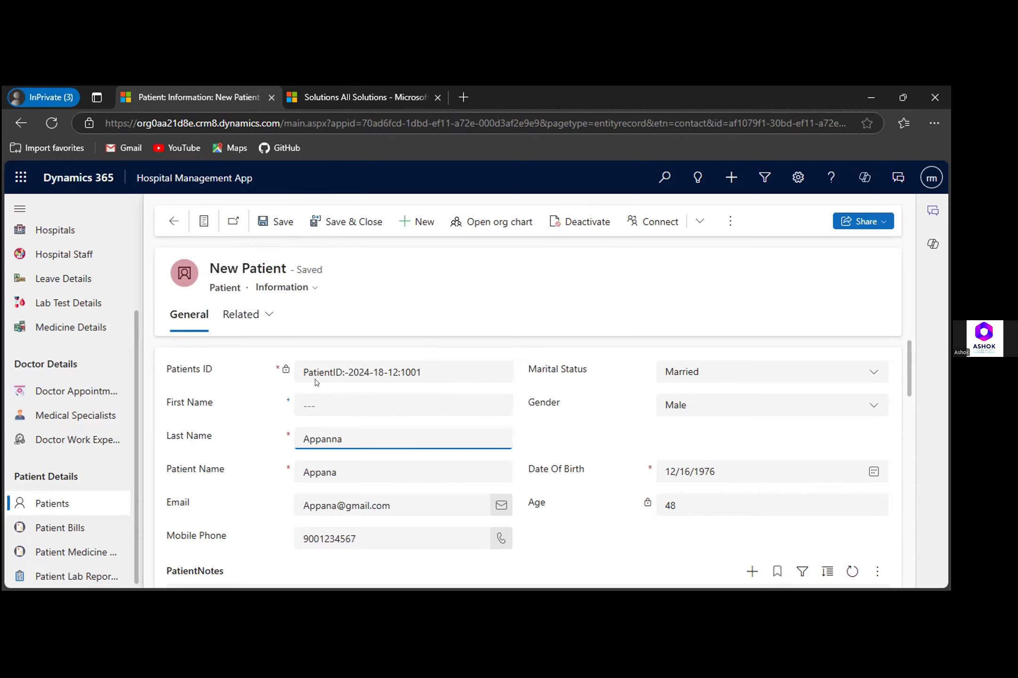
left_click(275, 222)
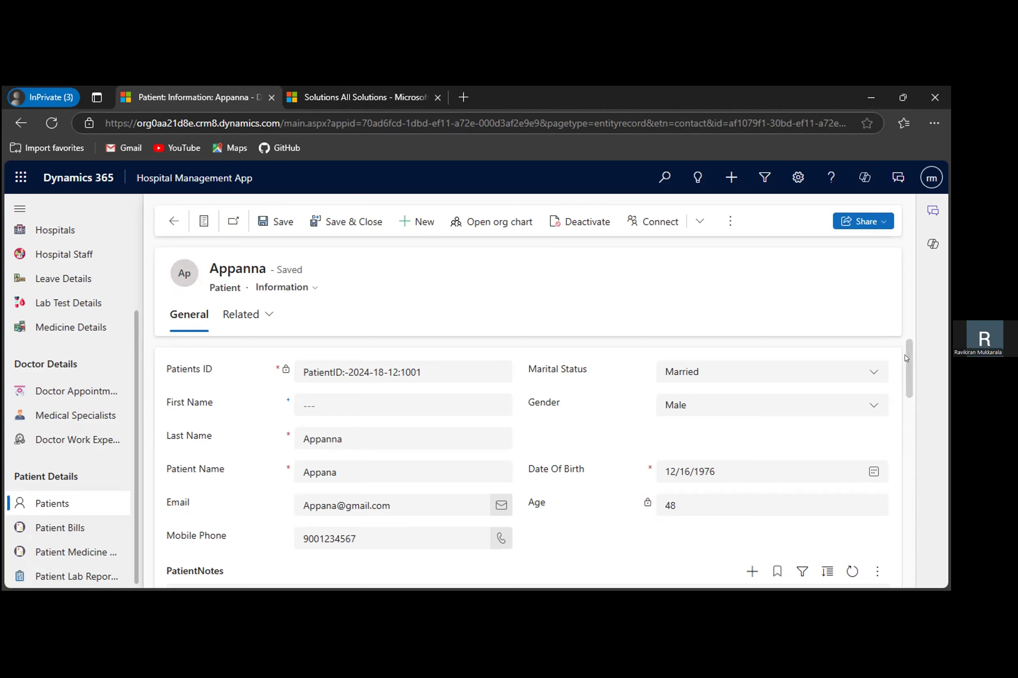
scroll(905, 381, "down", 7)
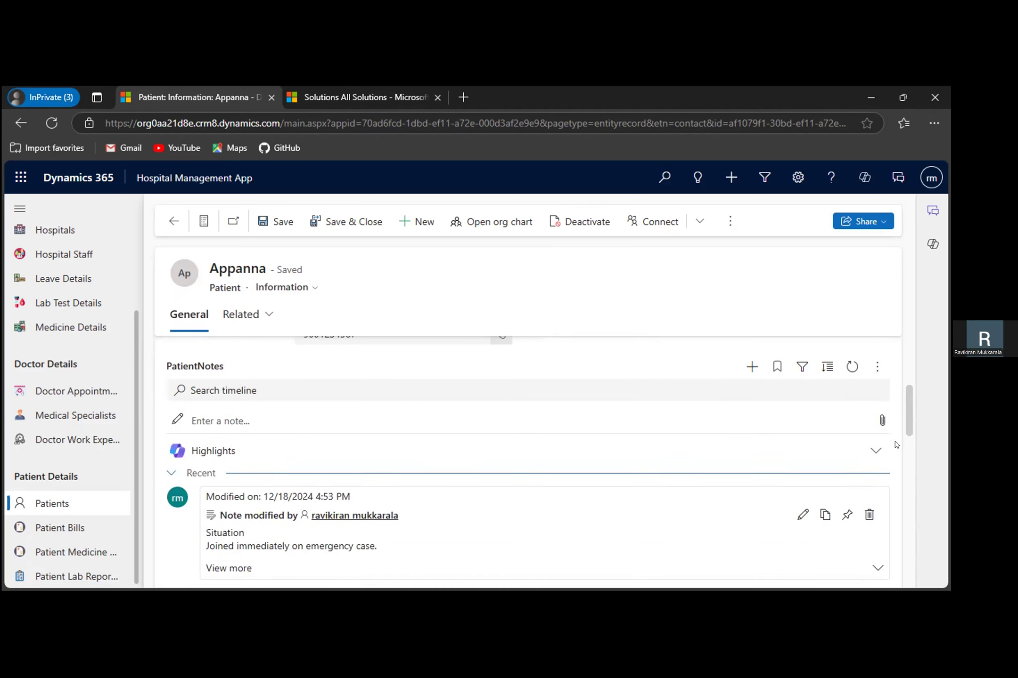
- Start a new Patient Bills record from the related bills subgrid on the patient's form
scroll(896, 461, "down", 5)
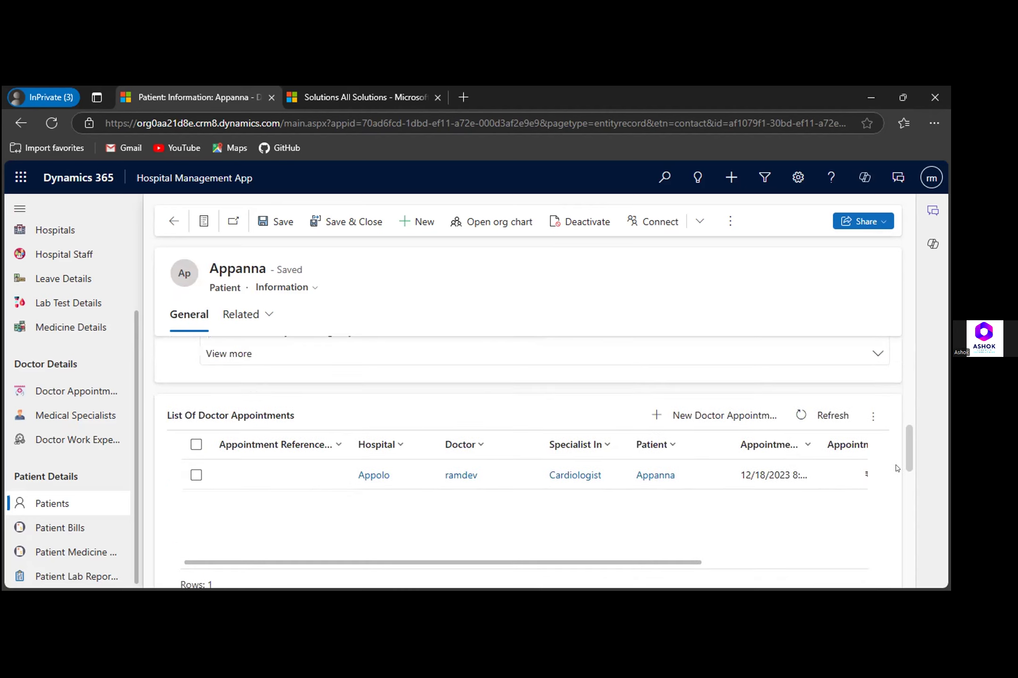
scroll(896, 481, "down", 3)
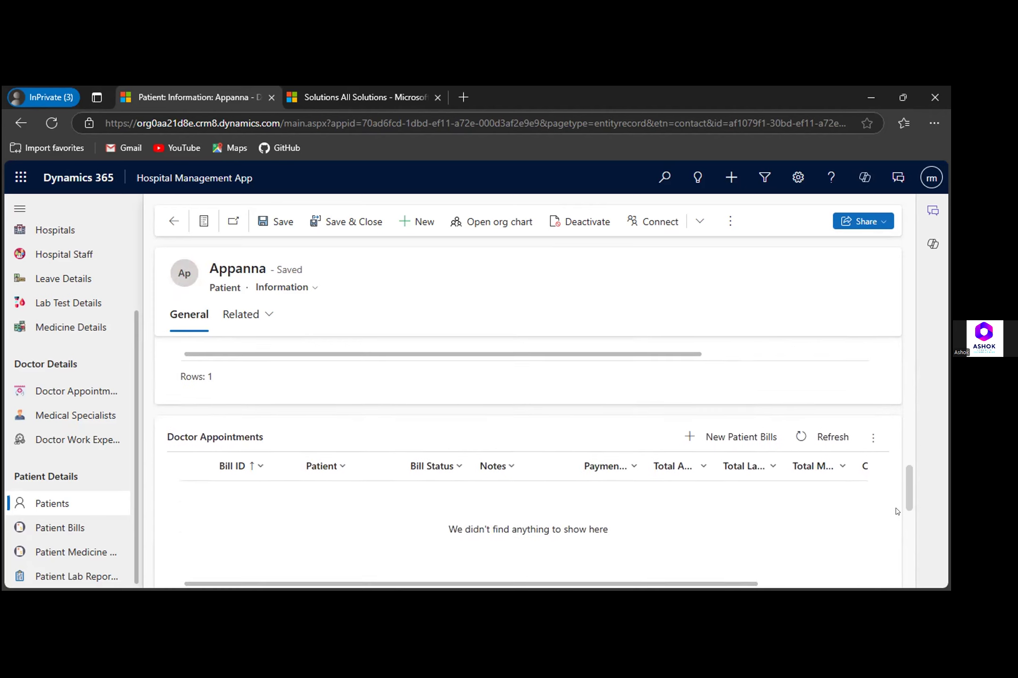
scroll(896, 525, "down", 2)
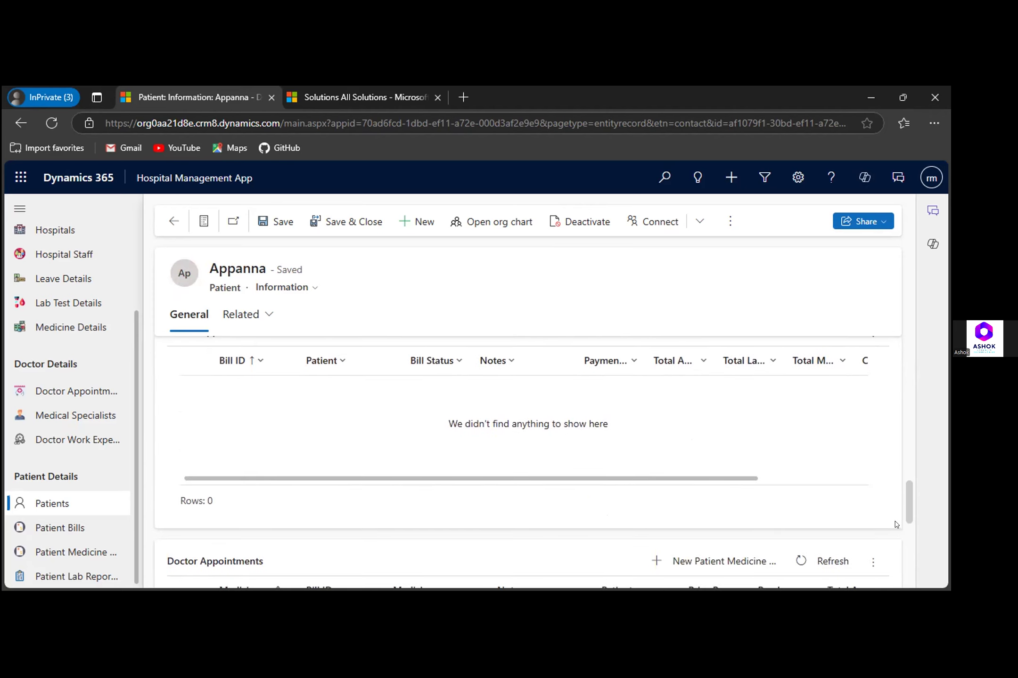
scroll(896, 525, "up", 2)
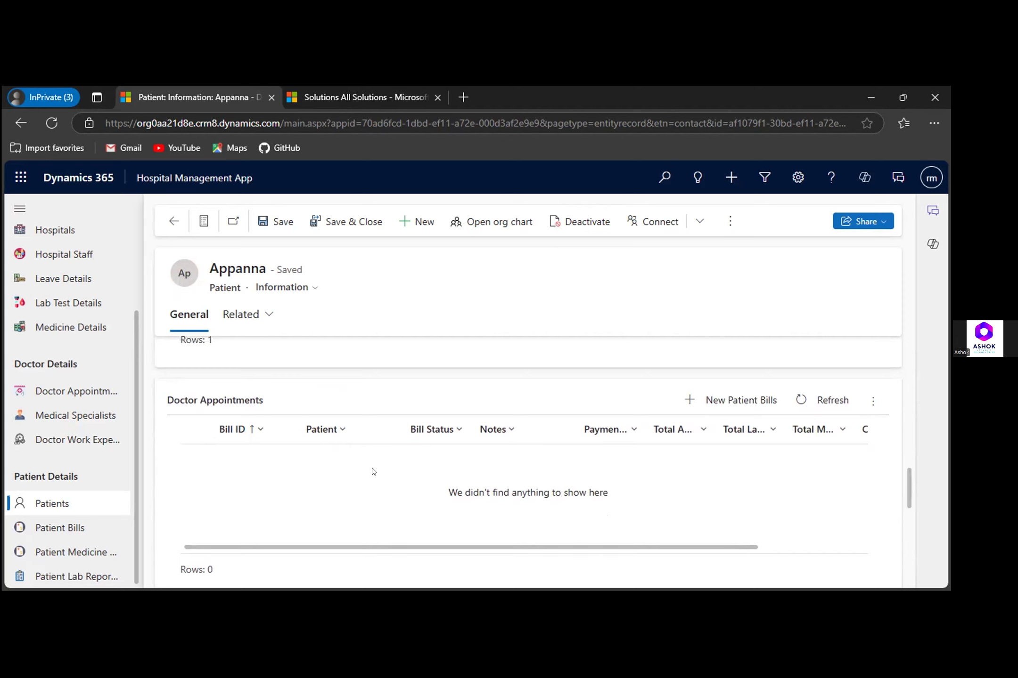
left_click_drag(174, 400, 255, 400)
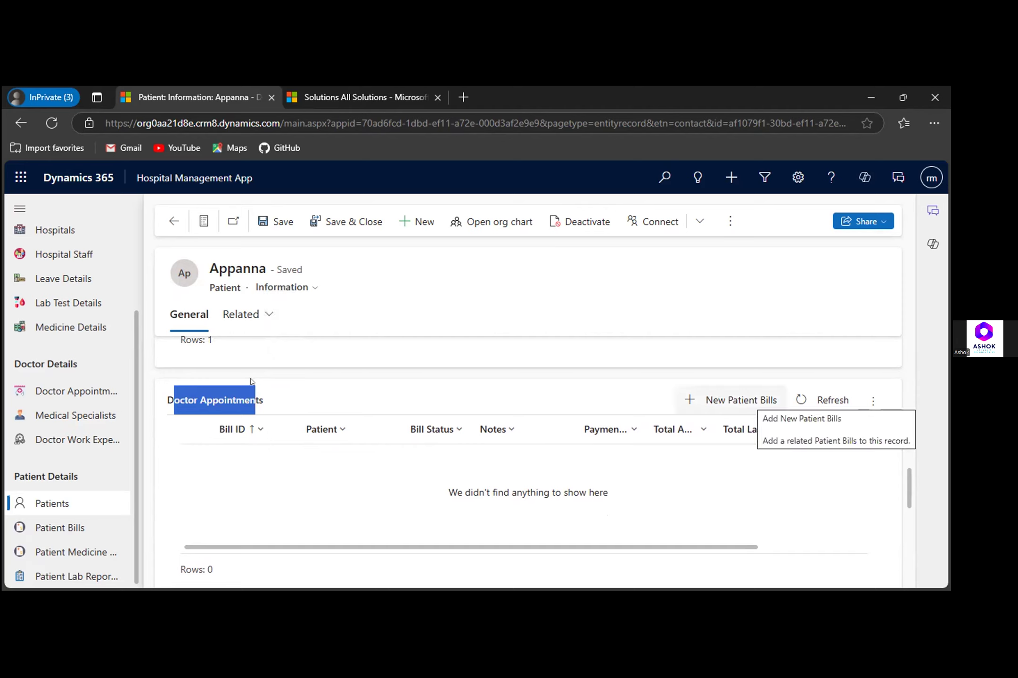
left_click(740, 400)
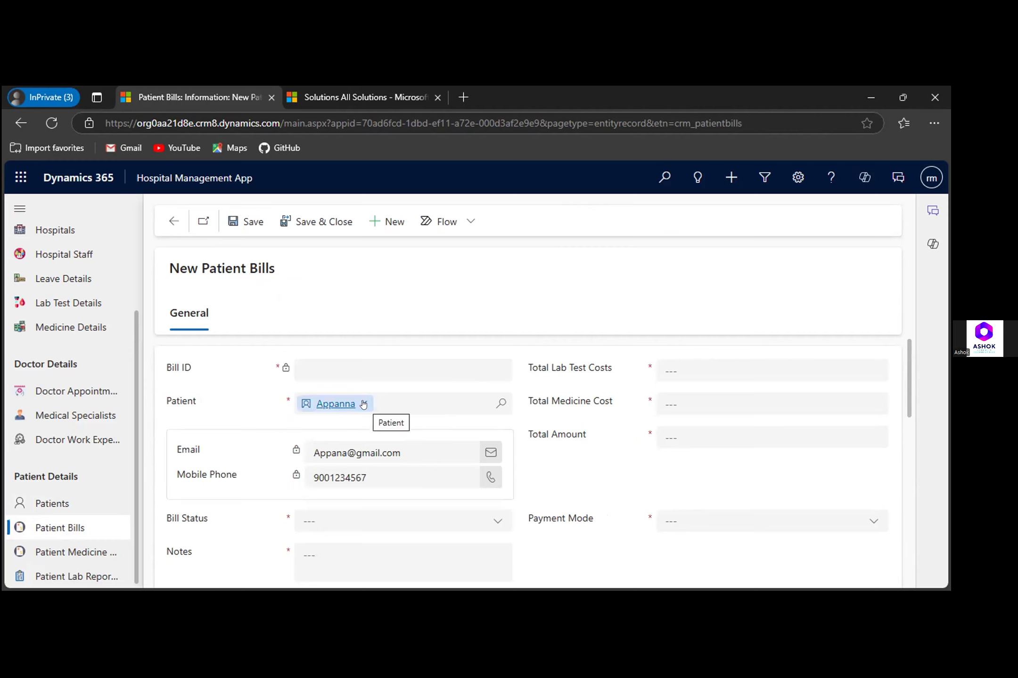
- Clear the new bill's Patient field to check how patients are listed in its lookup, and discard the bill
left_click(363, 405)
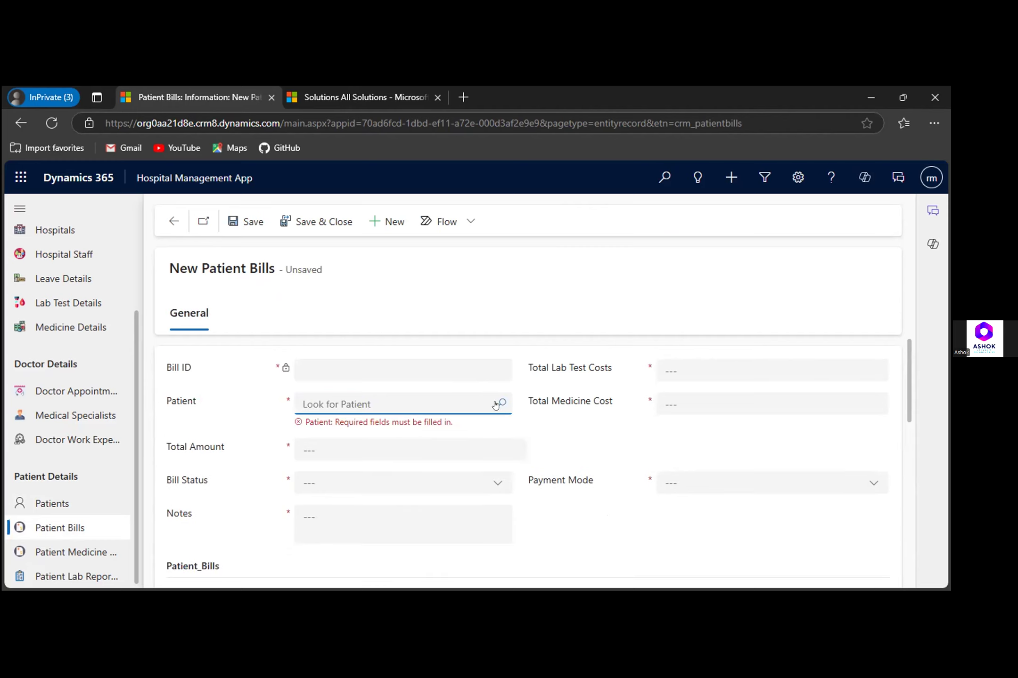
left_click(495, 405)
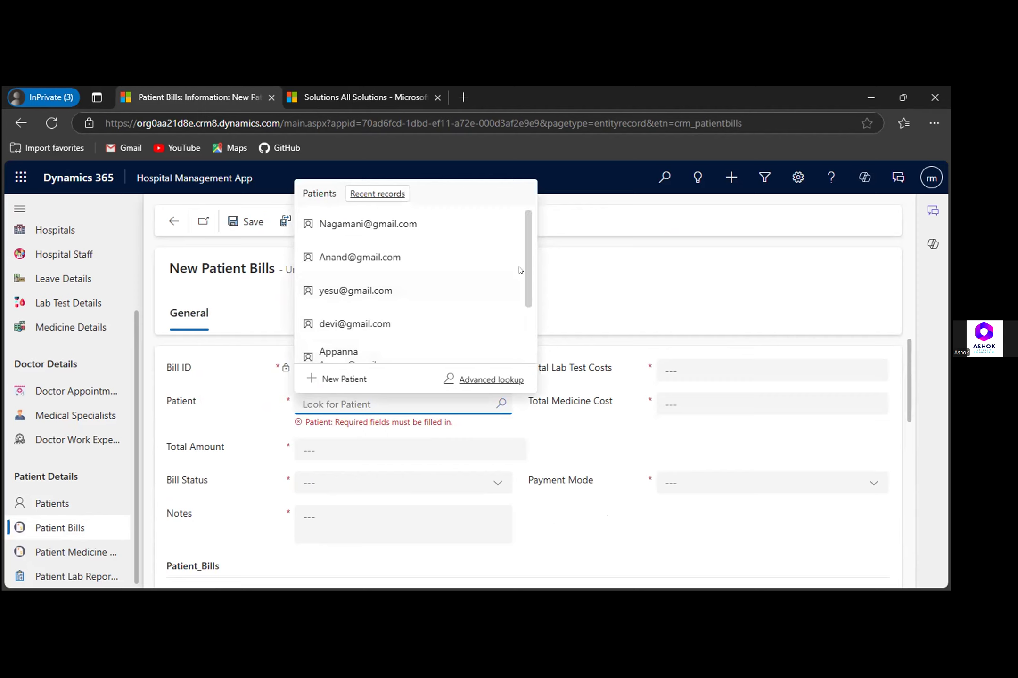
scroll(521, 270, "down", 1)
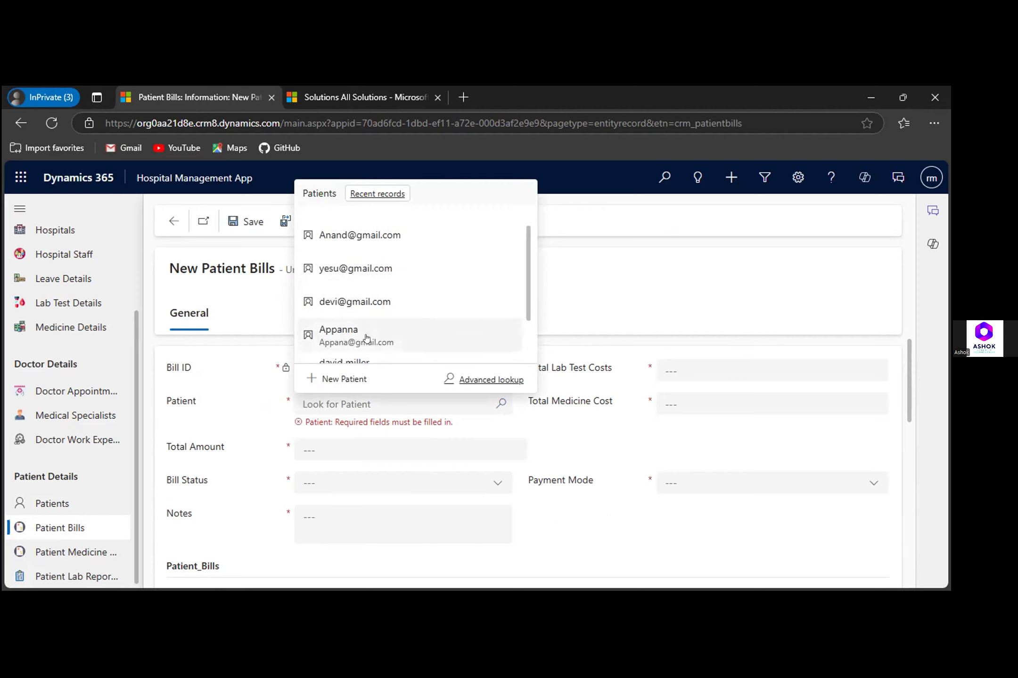
left_click(171, 223)
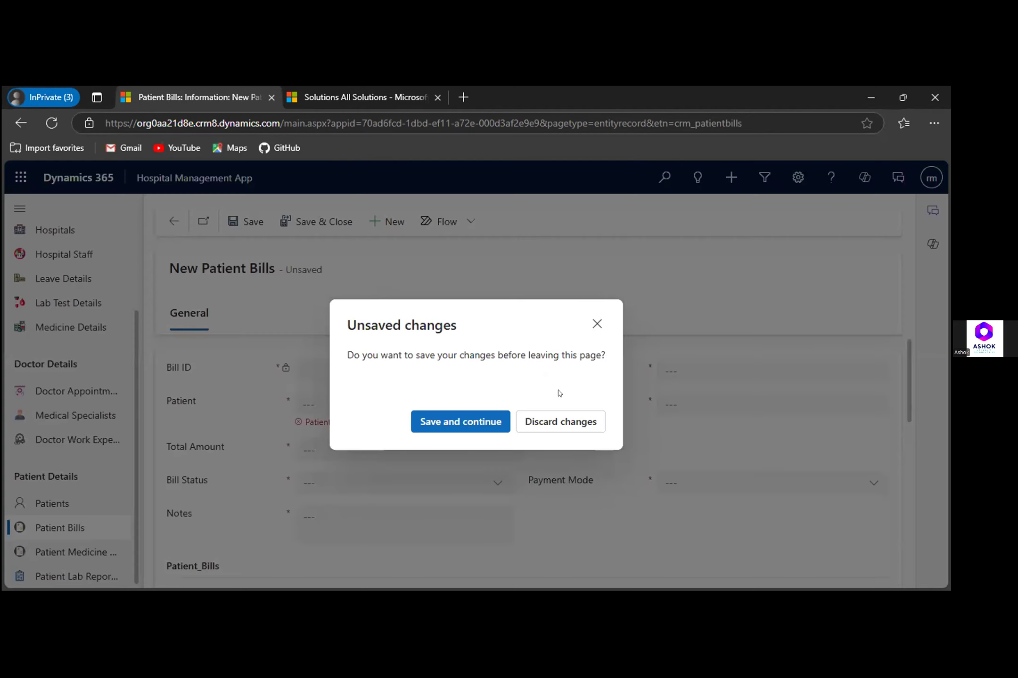
left_click(551, 423)
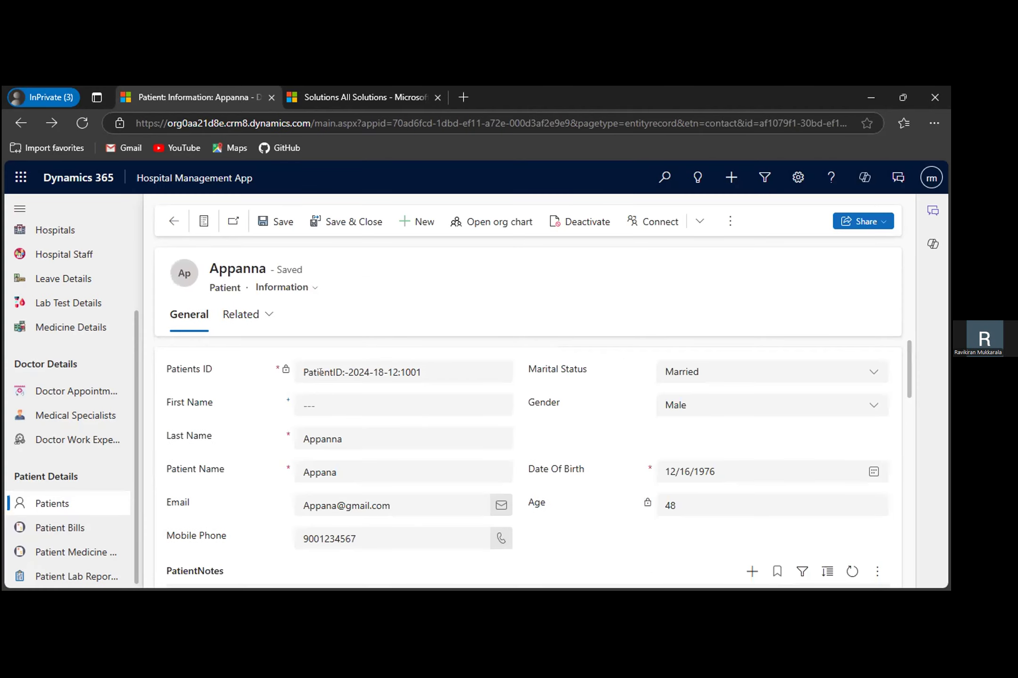
- Check which forms are available for the open Patient record
left_click(319, 402)
left_click(285, 287)
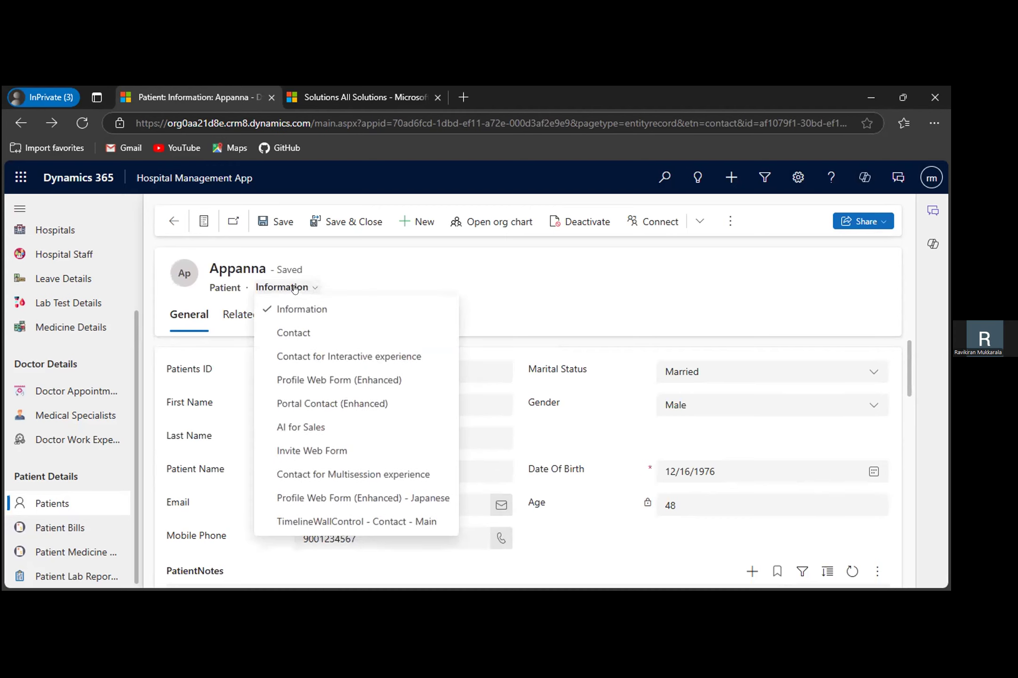
left_click(563, 283)
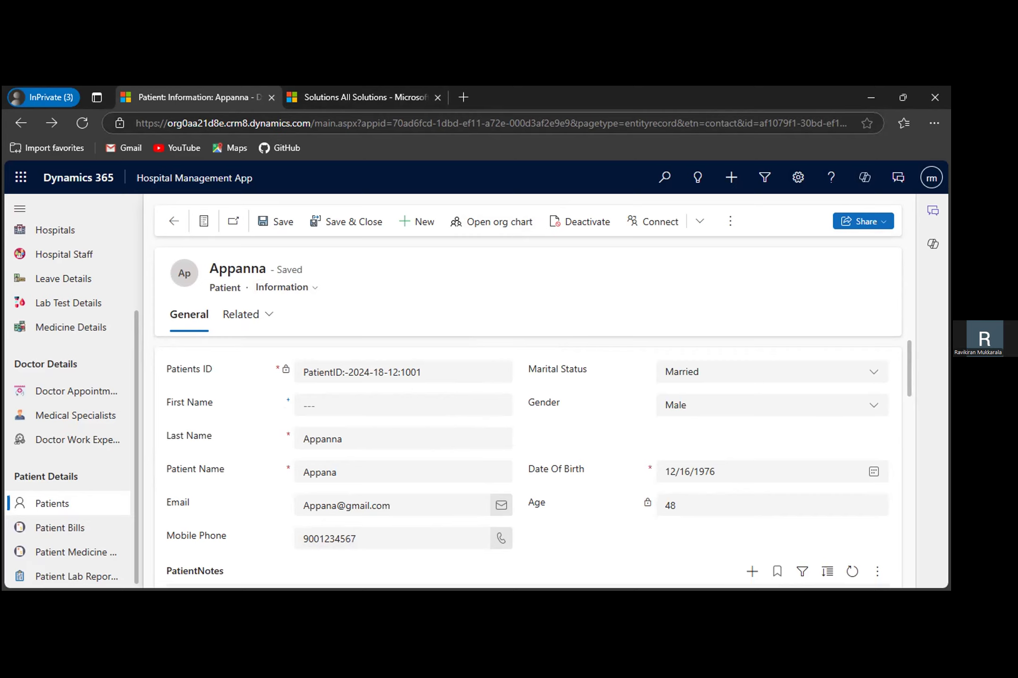
- Switch to the Power Bill App and show its list of power bills
left_click(177, 174)
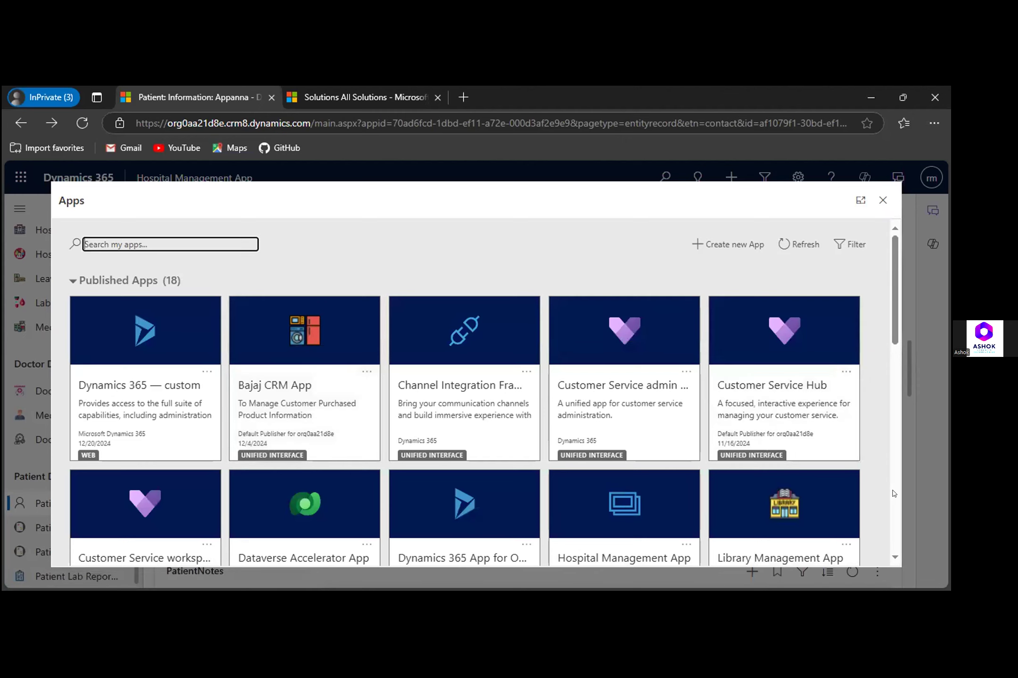
scroll(894, 493, "down", 5)
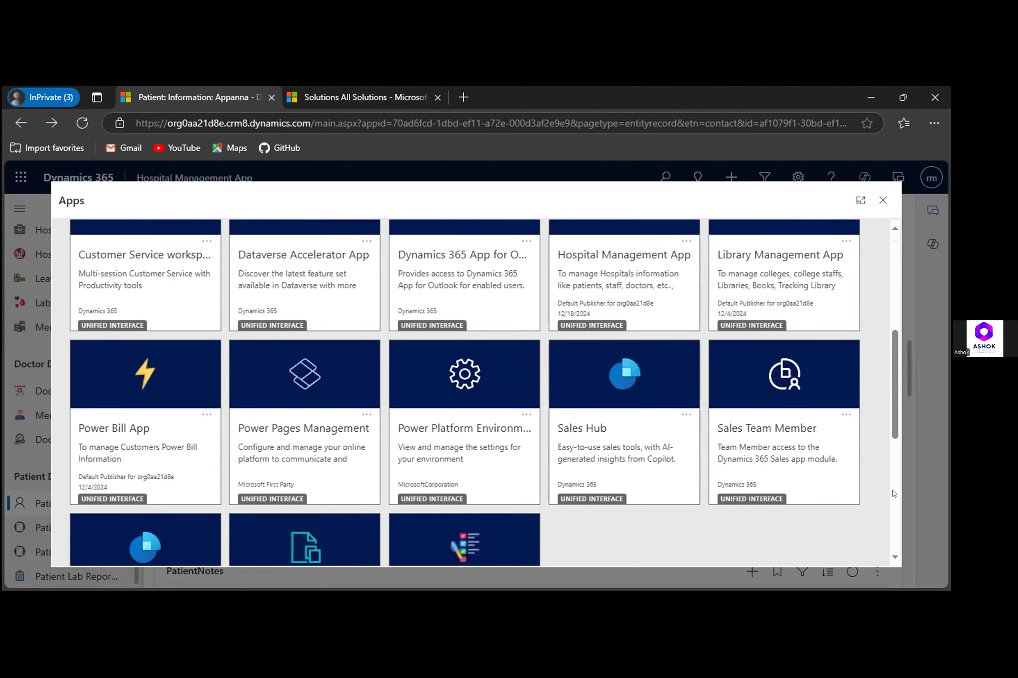
left_click(129, 450)
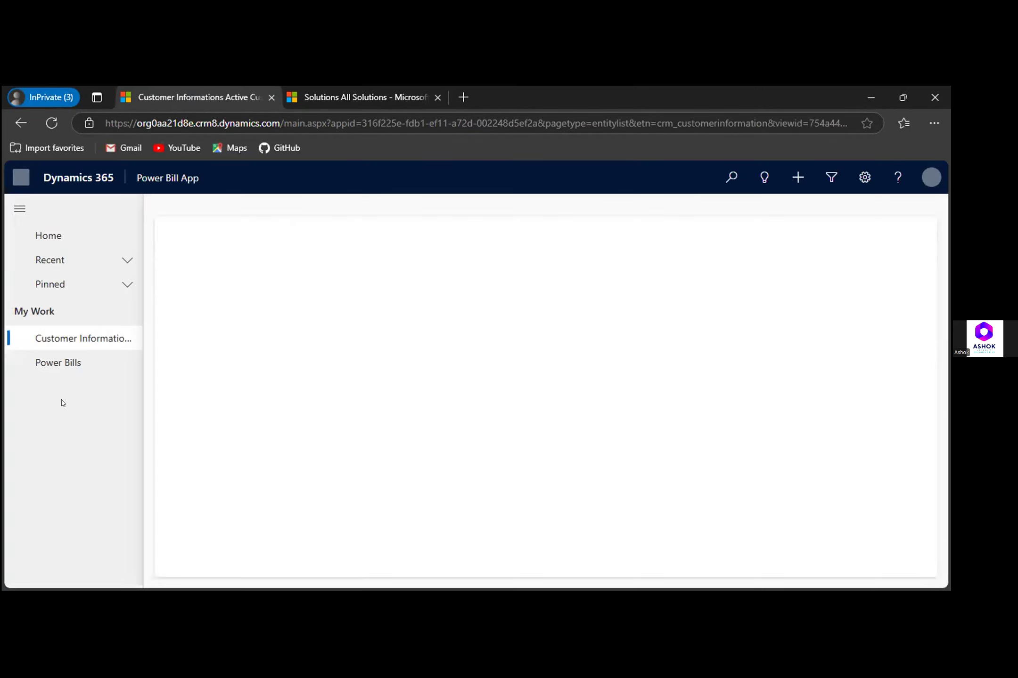
left_click(58, 361)
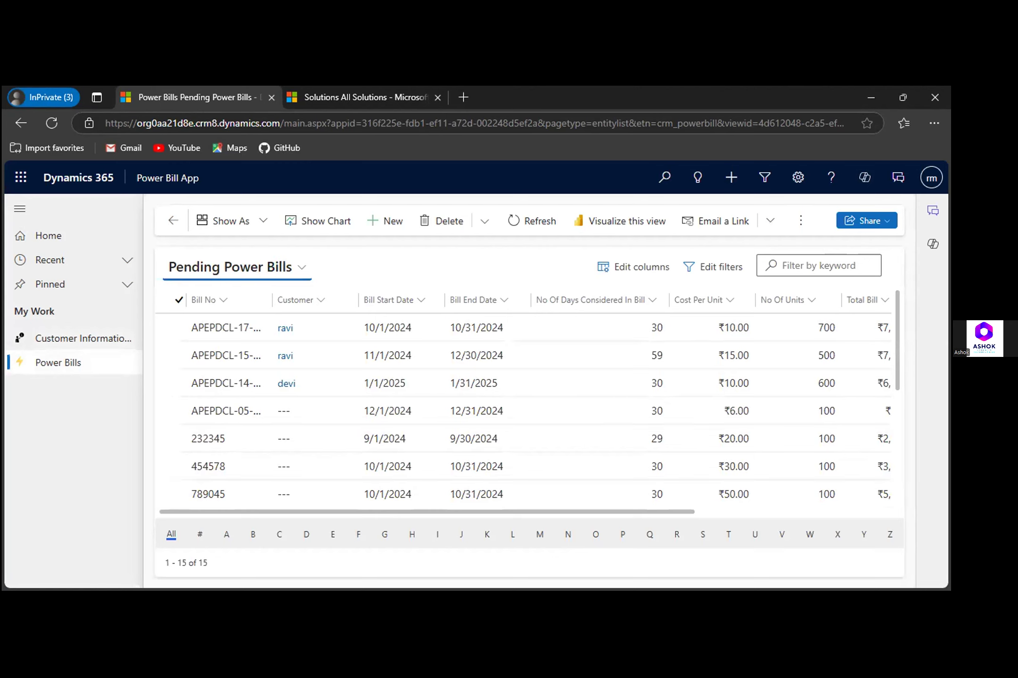
- Open the first bill in the Pending Power Bills view
key("alt+Tab")
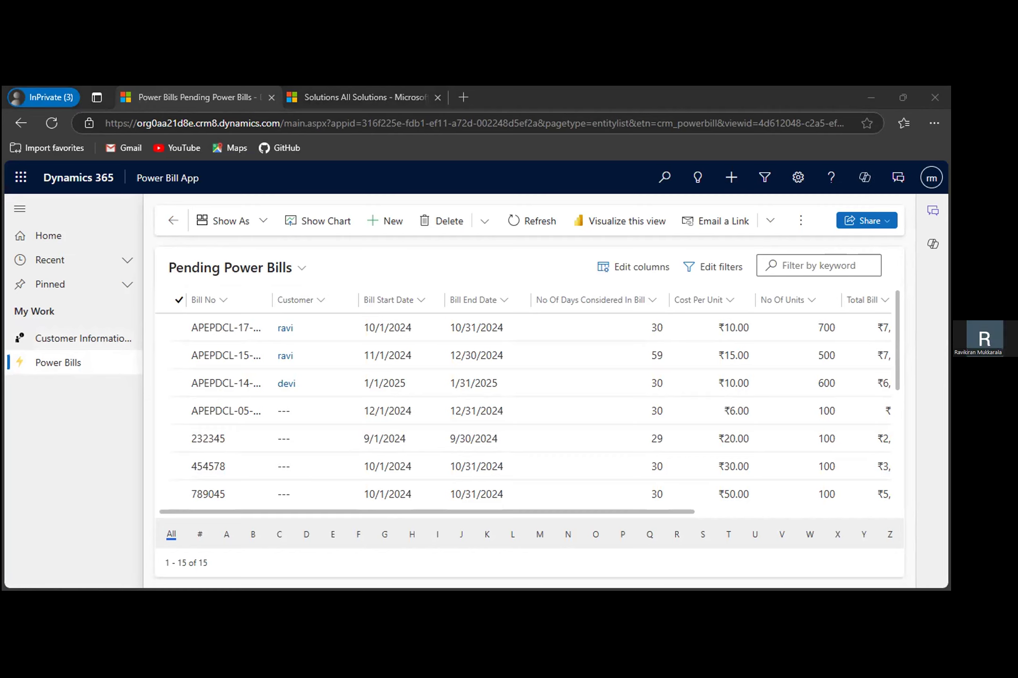
key("alt+Tab")
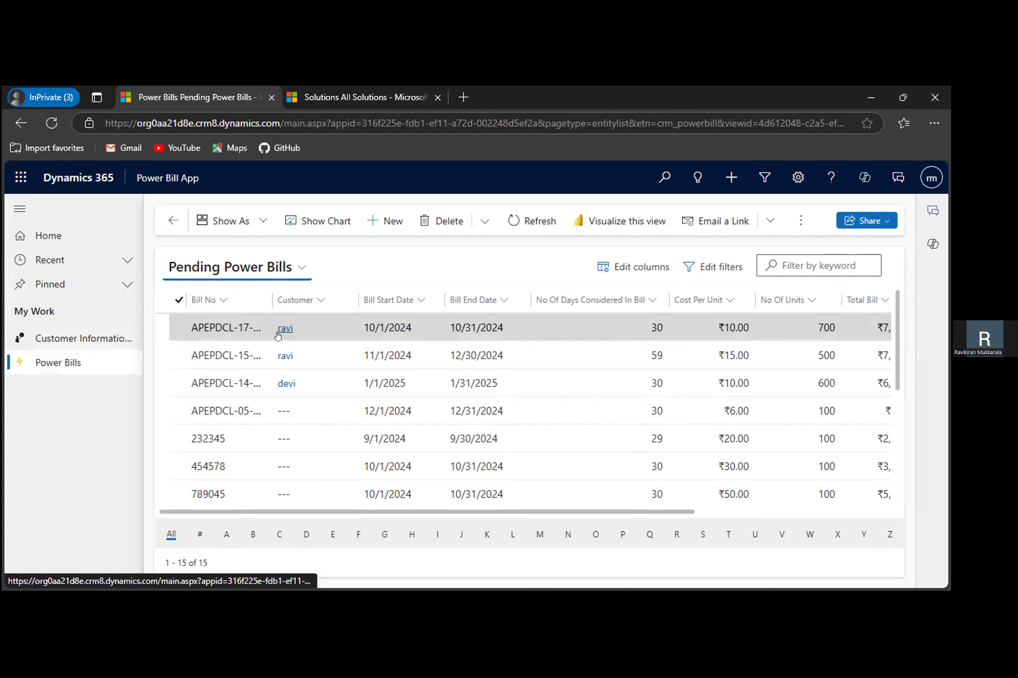
double_click(329, 331)
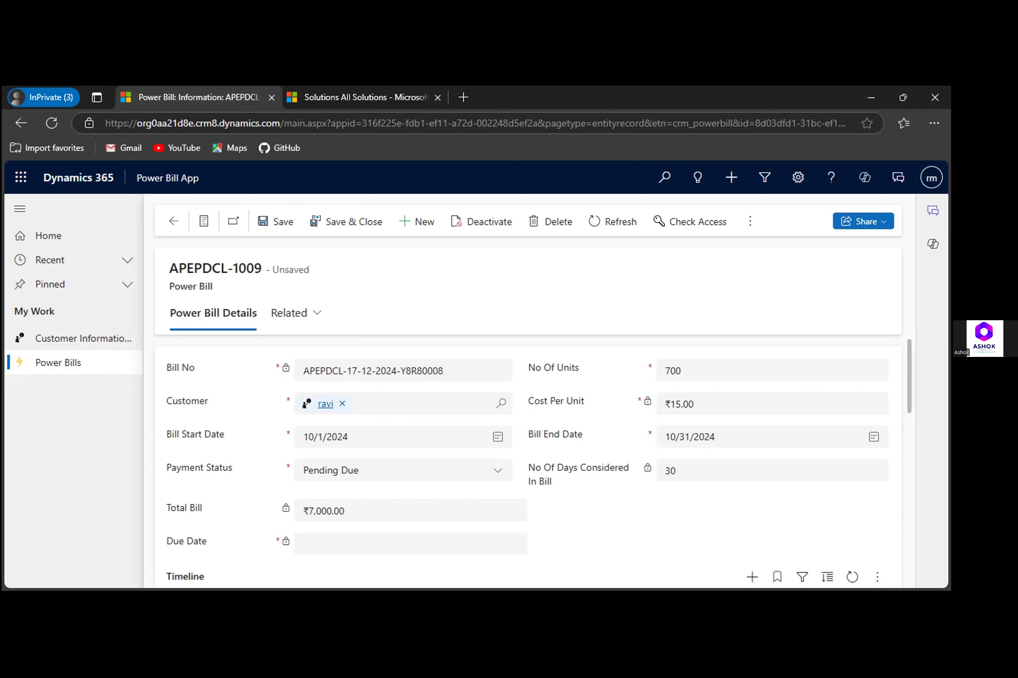
- Open the Payment Status lock unlock rule from the Power Bill entity's business rules in the RaviDynamicCRMCustomizations solution window
left_click(474, 570)
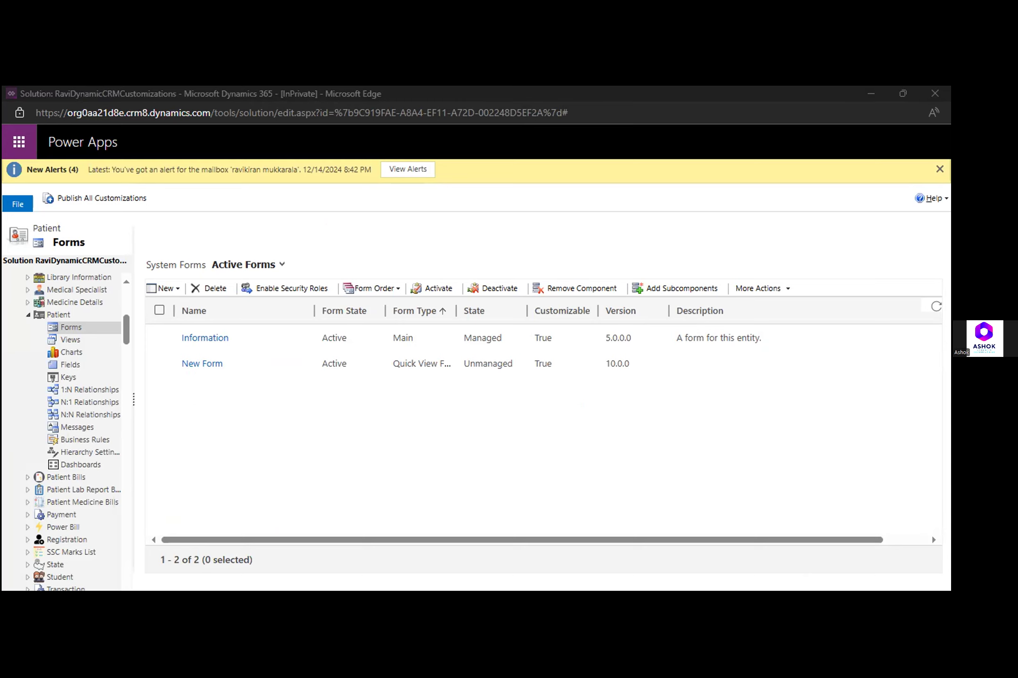
left_click(26, 528)
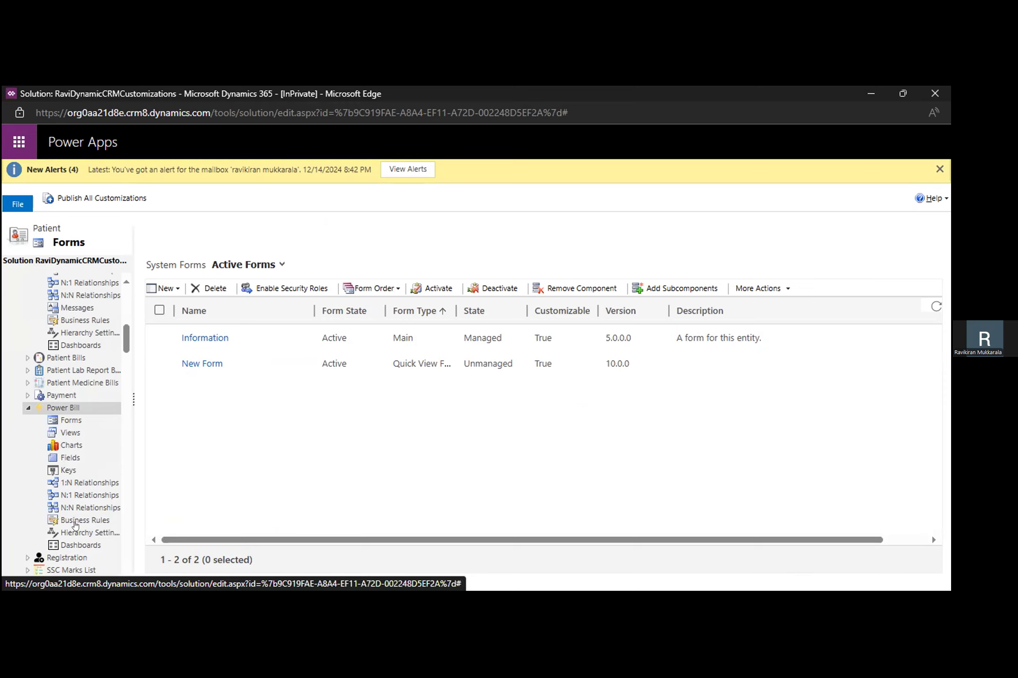
left_click(76, 522)
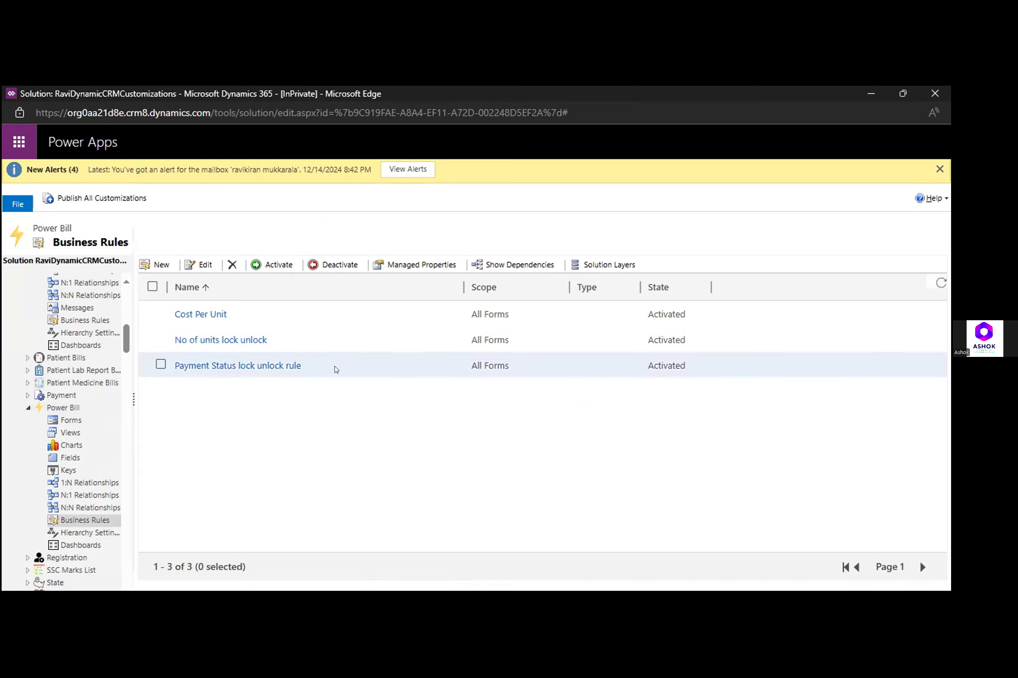
left_click(336, 370)
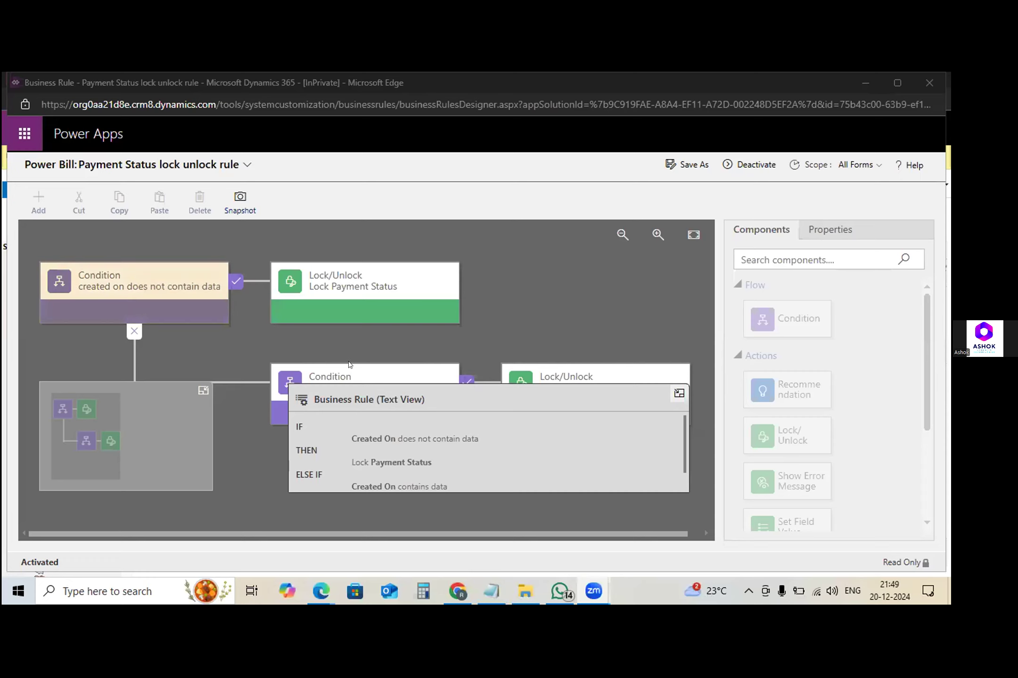
- Examine the rule's two Created On conditions, with the Business Rule text view collapsed, and the operator of the first condition
left_click(348, 299)
left_click(405, 367)
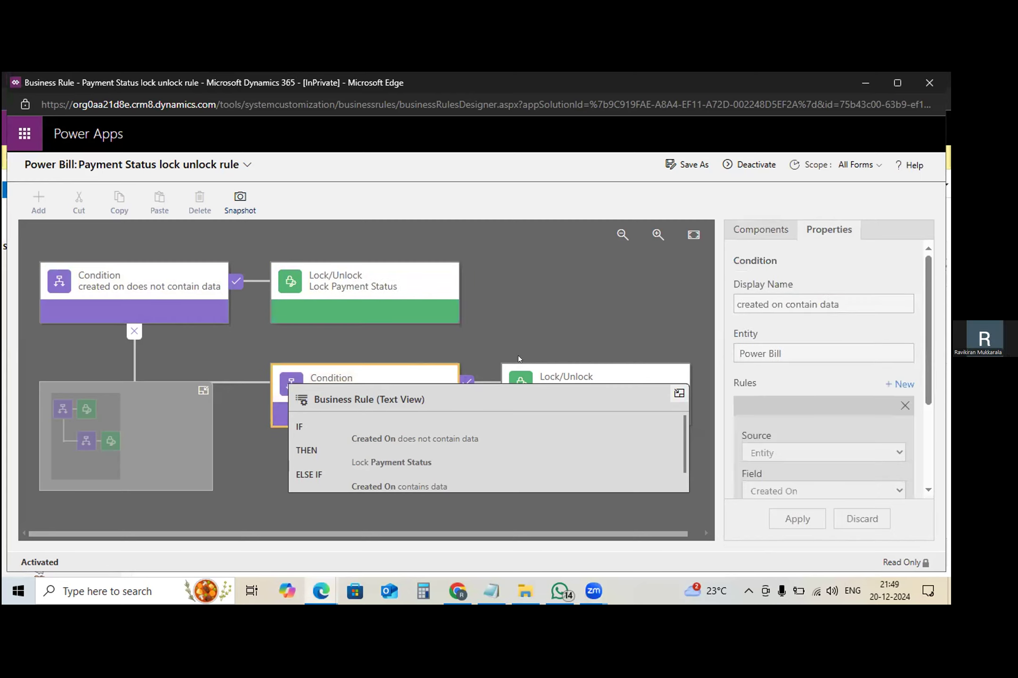
left_click(679, 394)
left_click(394, 389)
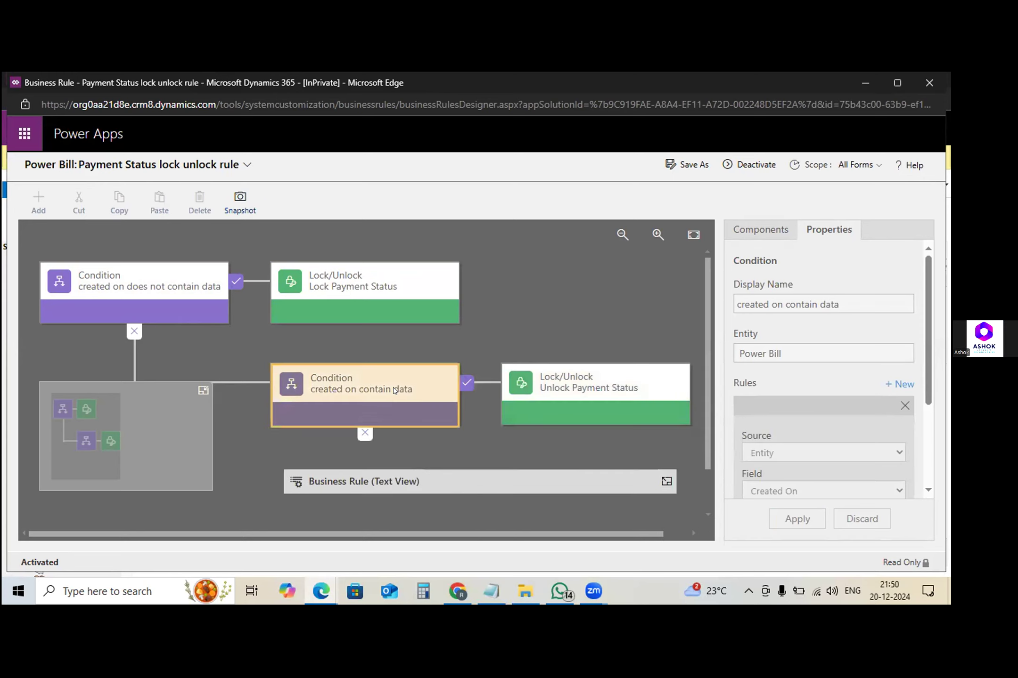
left_click(183, 278)
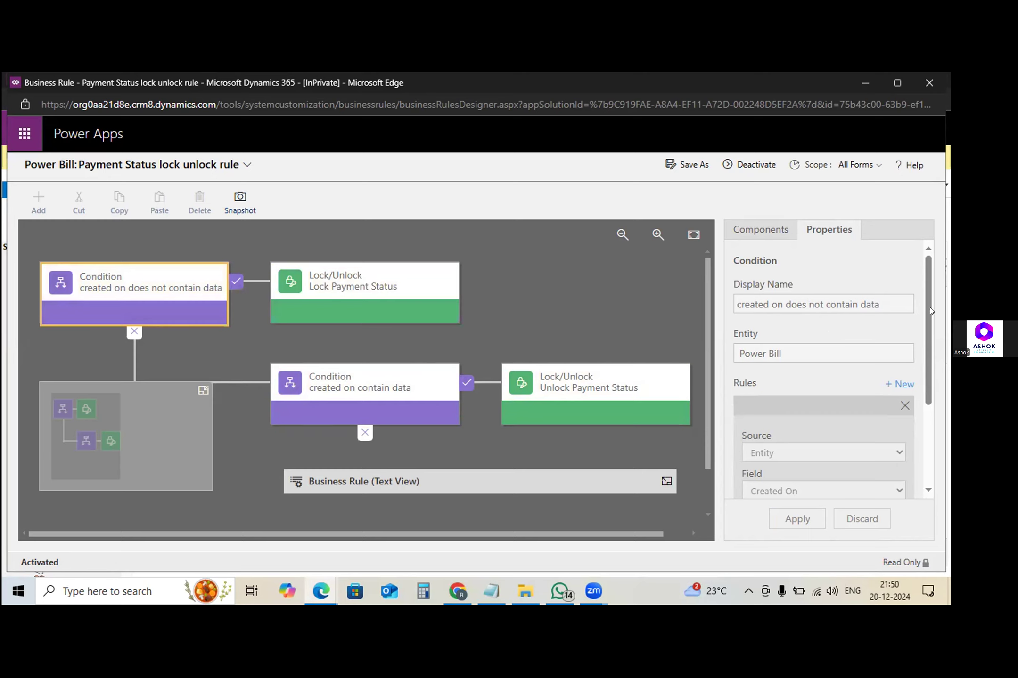
left_click_drag(930, 311, 926, 356)
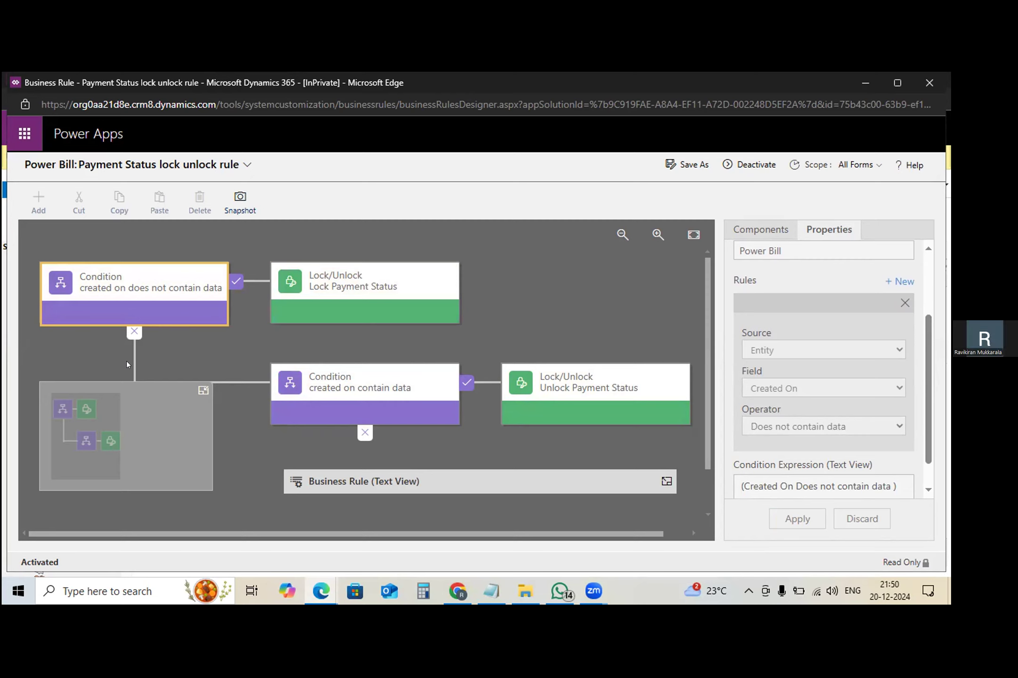
left_click(329, 399)
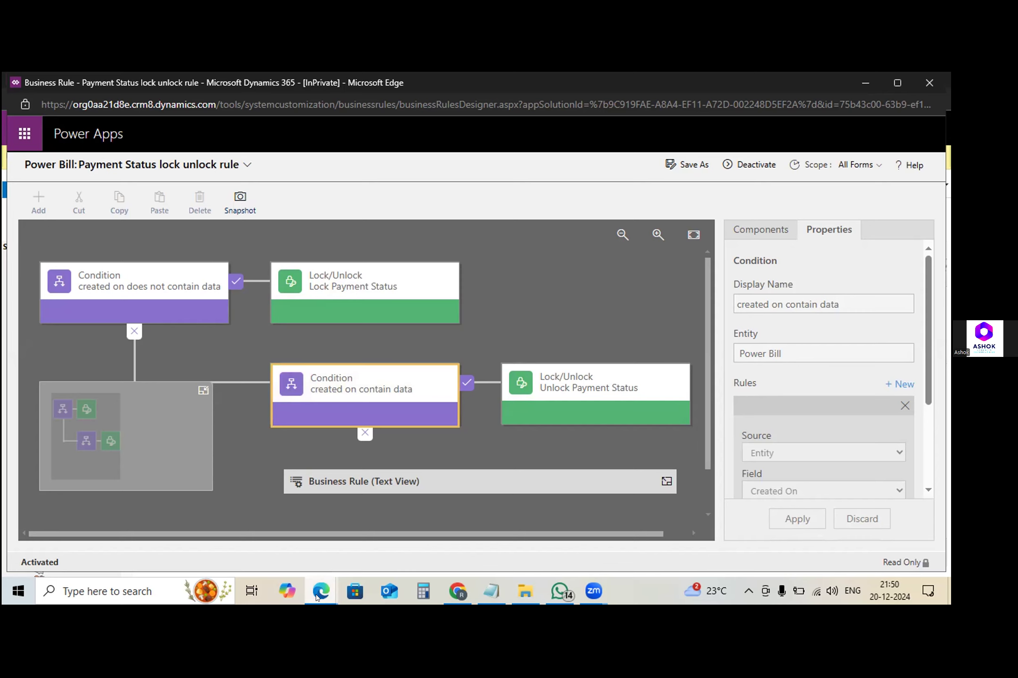
- Return to the open power bill record and review its fields and timeline
mouse_move(316, 595)
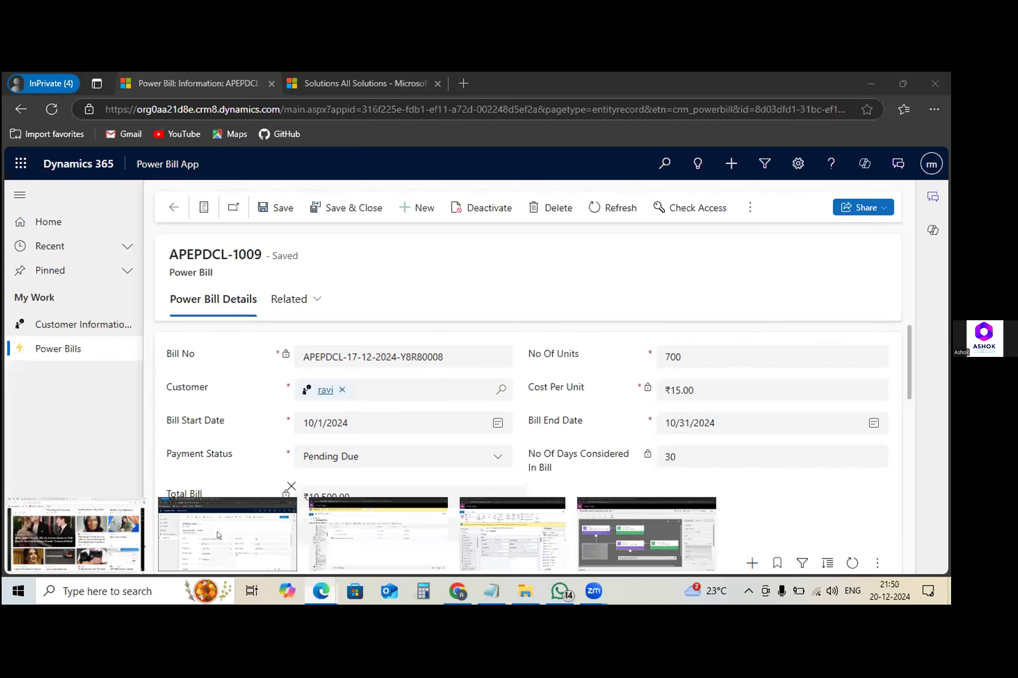
left_click(218, 535)
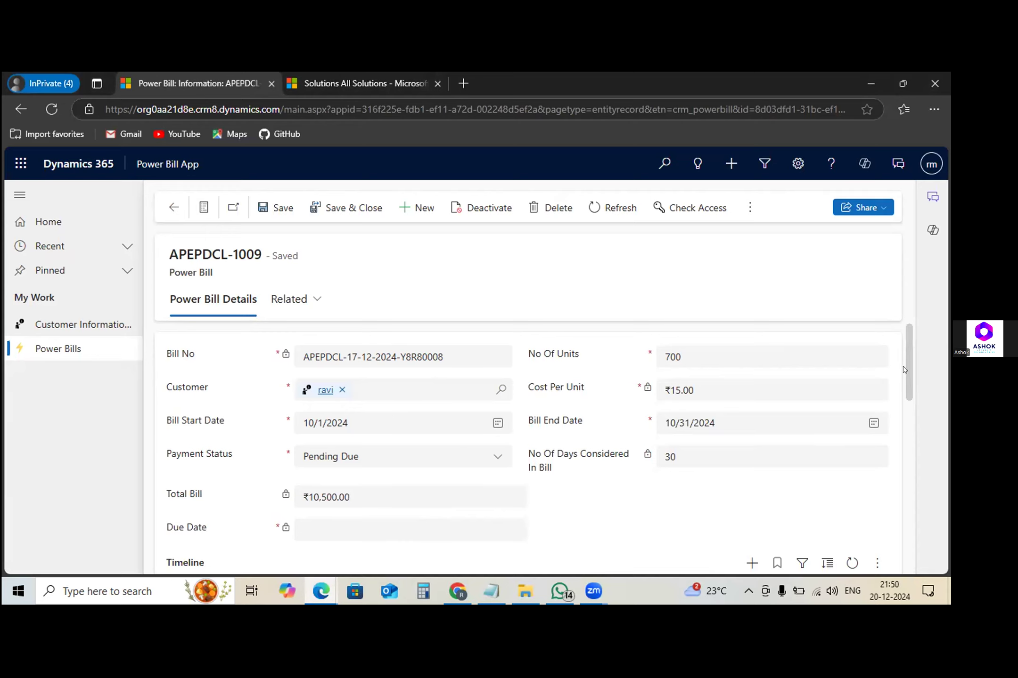
scroll(904, 353, "down", 5)
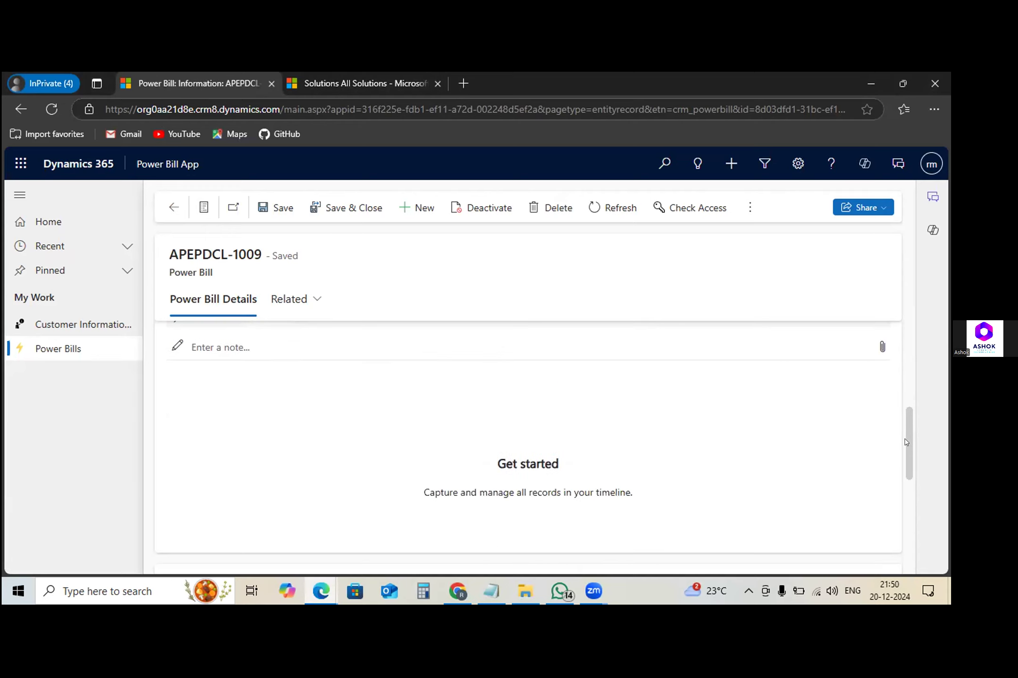
scroll(907, 518, "up", 4)
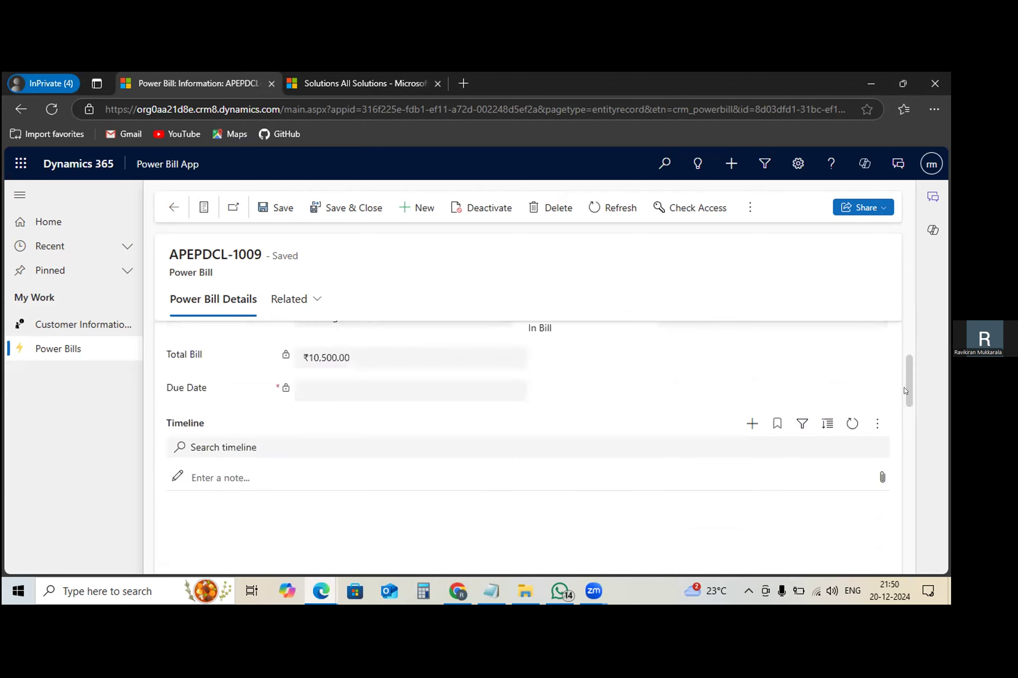
left_click_drag(904, 389, 904, 377)
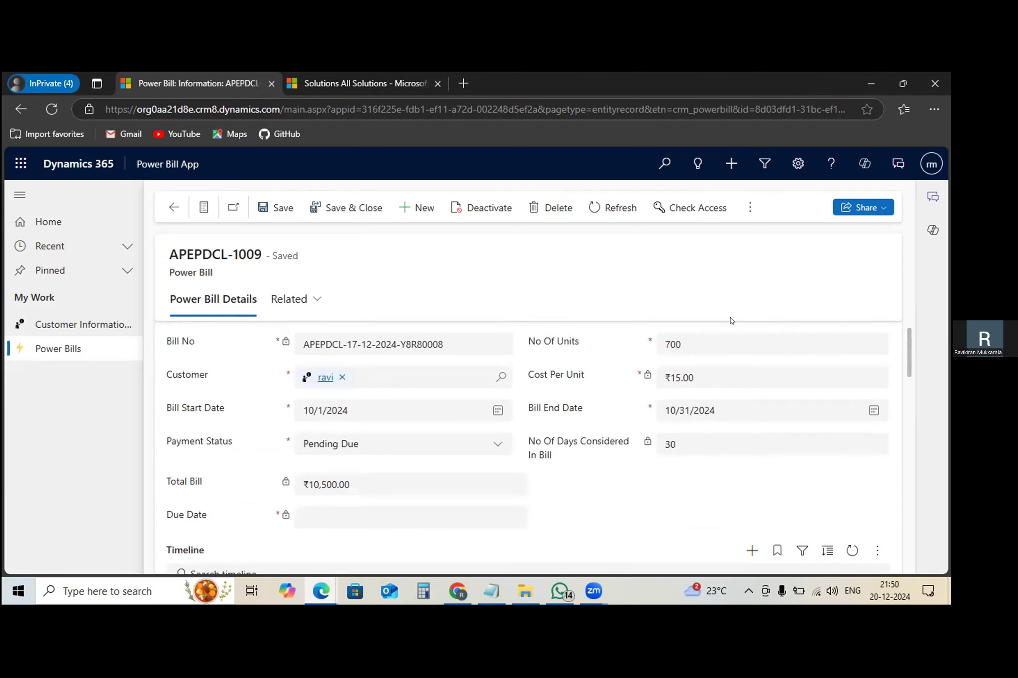
- Switch to the SSC Marks List App, finding it among the apps by searching for ssc
left_click(164, 164)
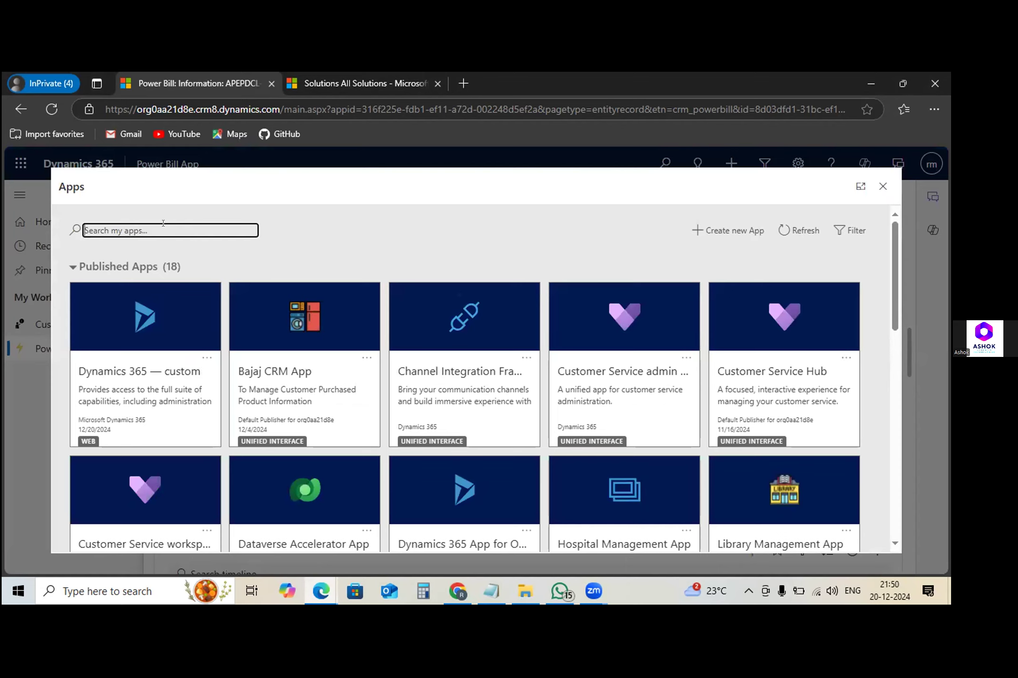
type("ssc")
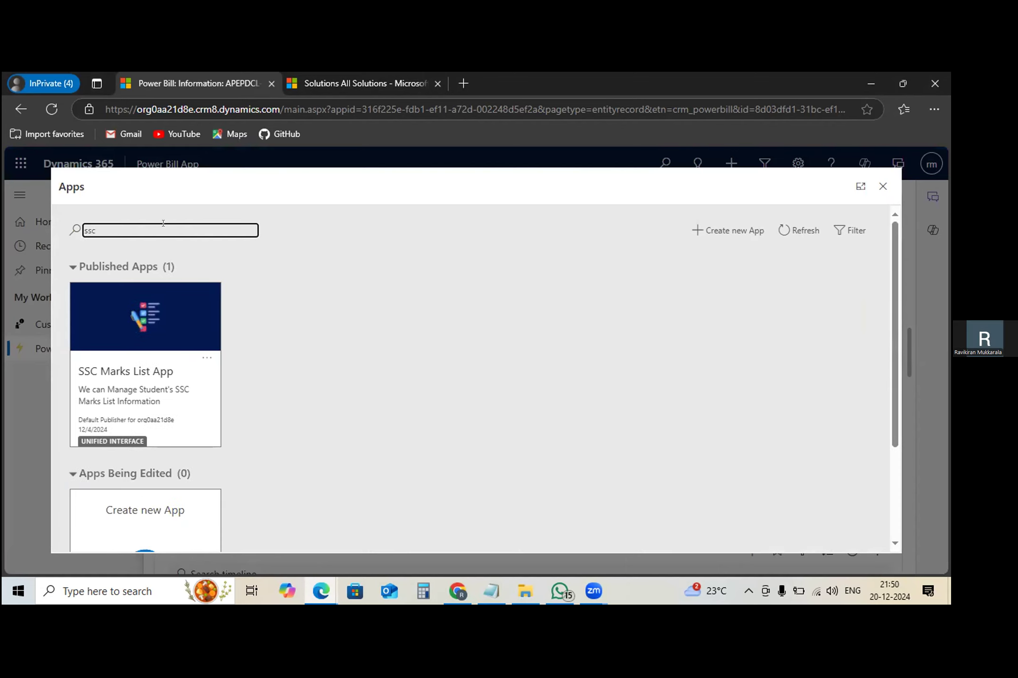
left_click(145, 346)
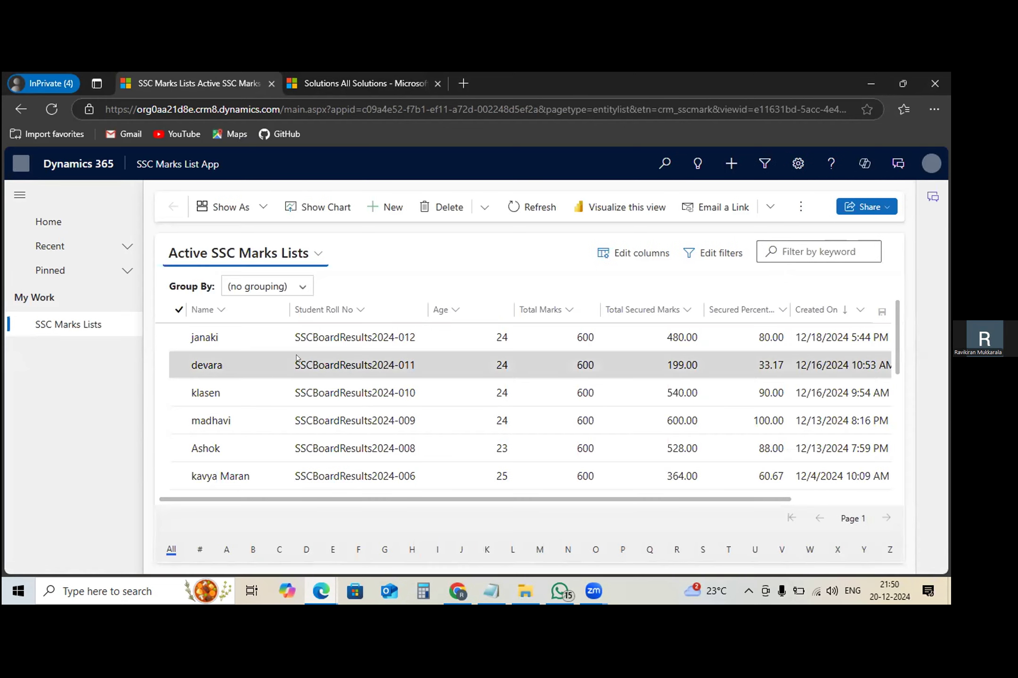
- Start a new SSC Marks List record and review its form fields, including Grade and Result
left_click(393, 209)
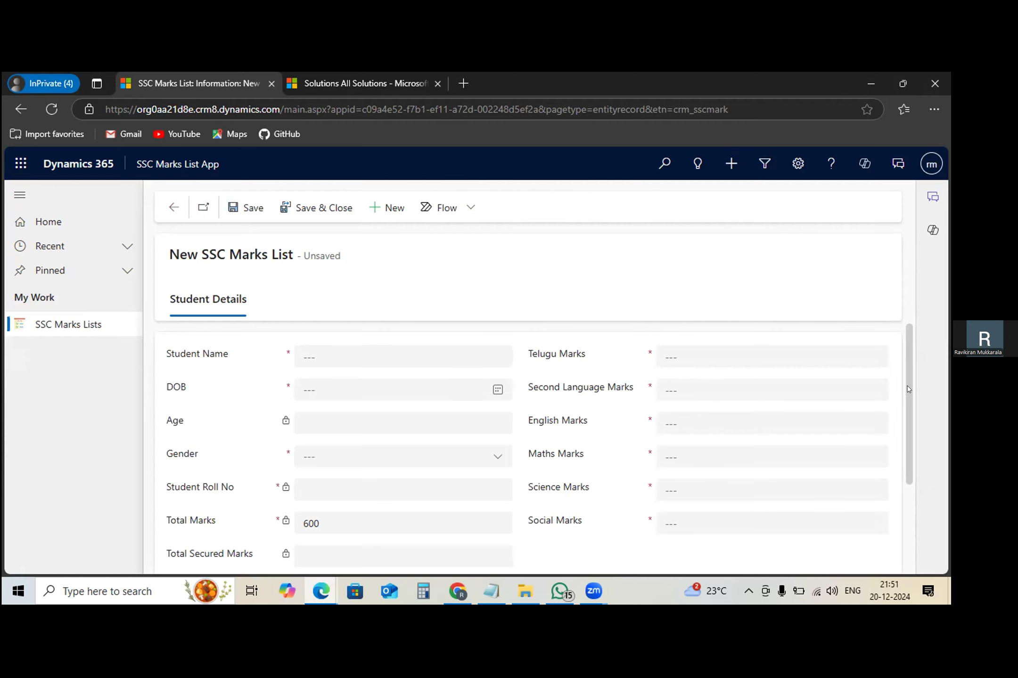
scroll(908, 444, "down", 2)
scroll(907, 471, "down", 1)
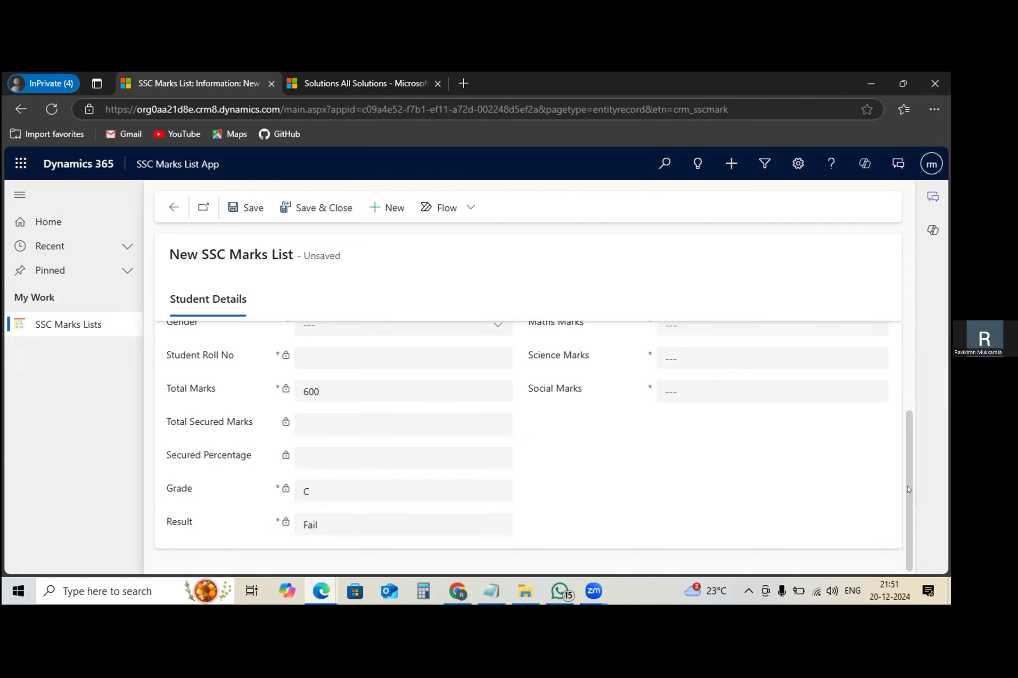
scroll(909, 475, "up", 2)
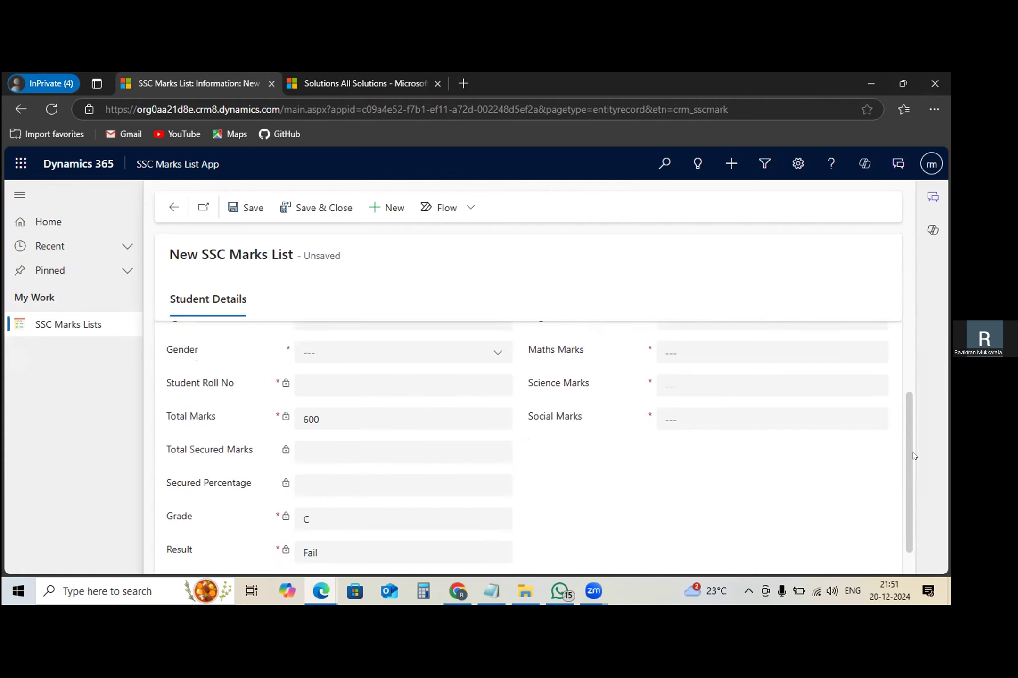
scroll(912, 410, "up", 1)
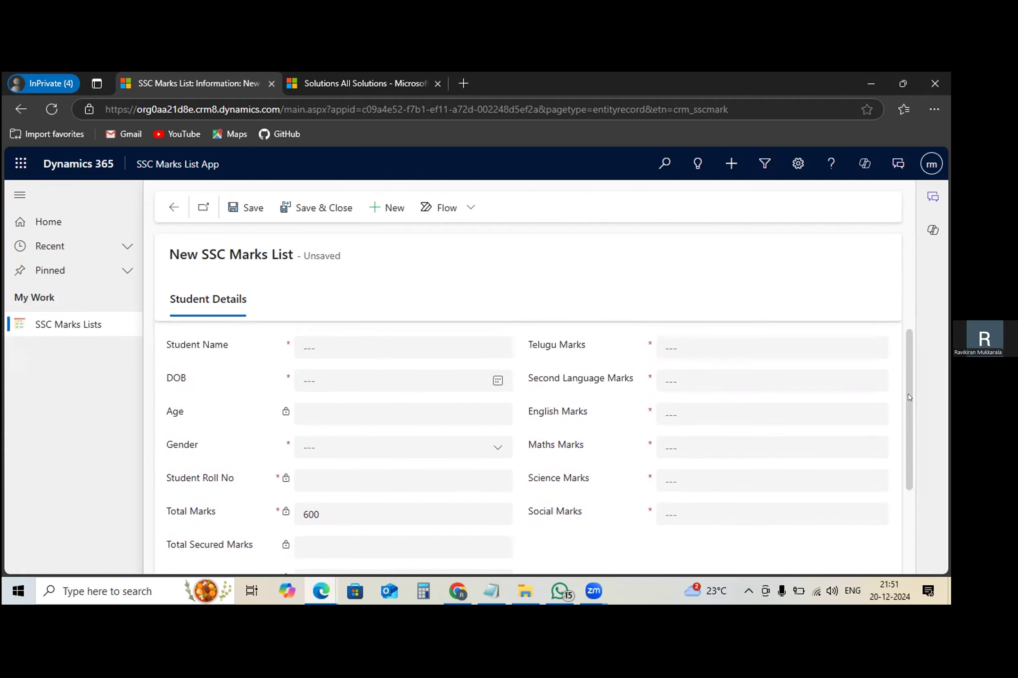
- Enter 88 as the Telugu, Second Language, English, Maths, Science and Social marks
left_click(711, 346)
type("88")
key("Tab")
type("88")
key("Tab")
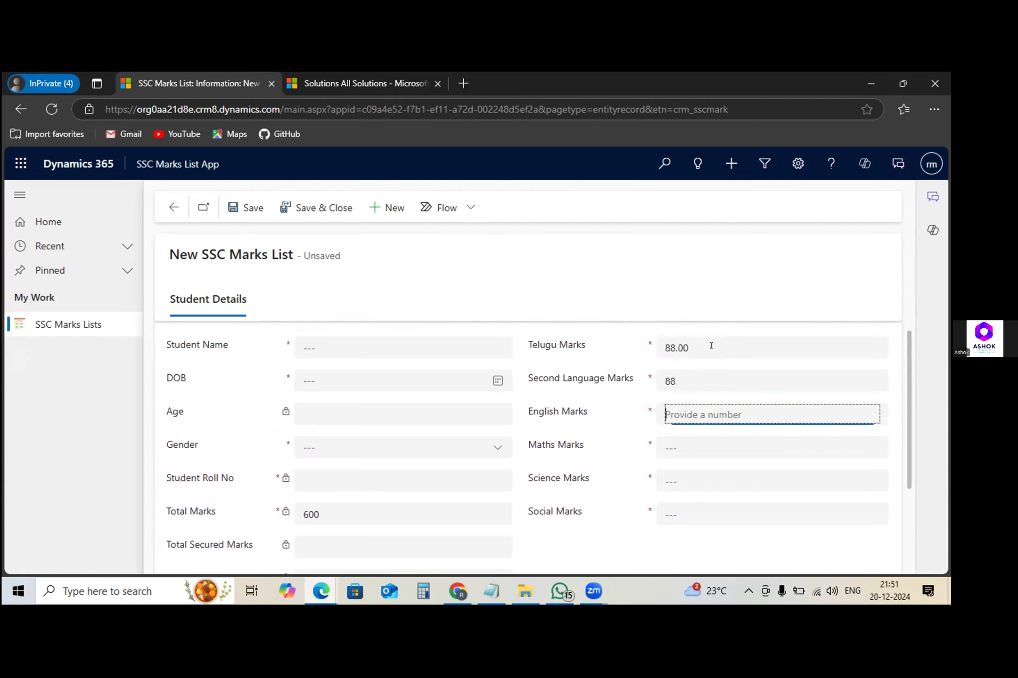
key("shift+Tab")
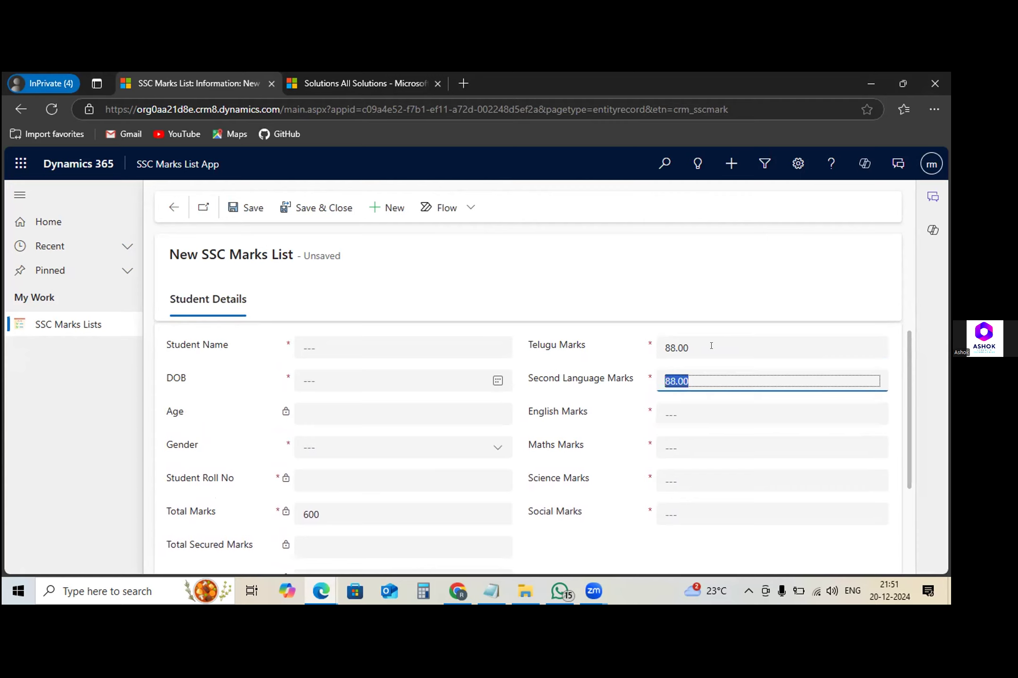
key("Tab")
type("88")
key("Tab")
type("88")
key("Tab")
type("88")
key("Tab")
type("88")
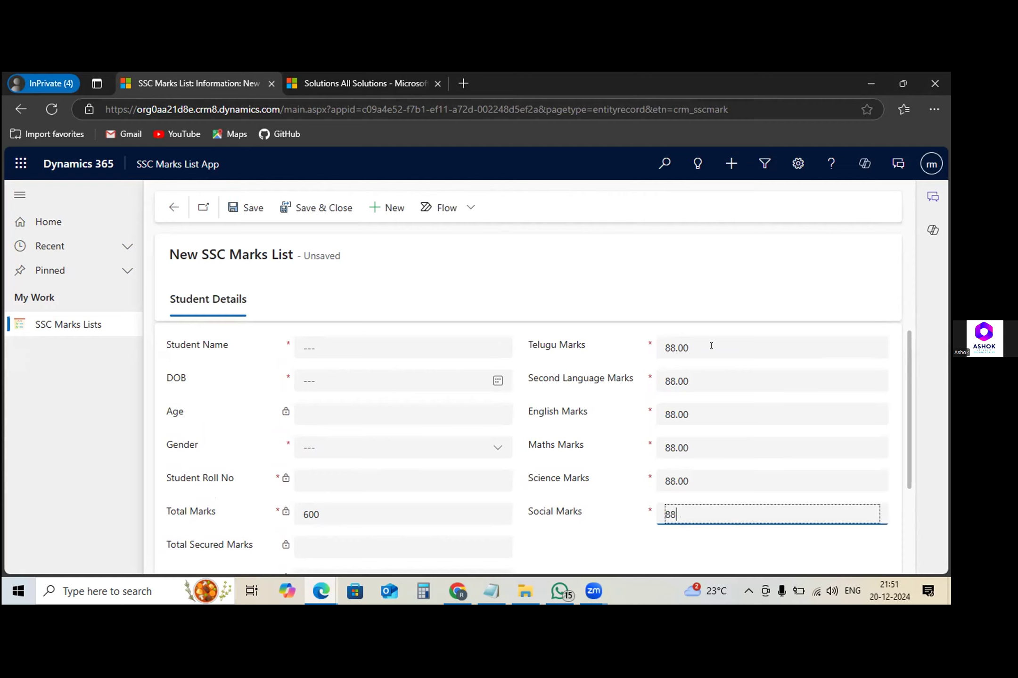
- Fill in the student's name and date of birth, and set the gender to Male
left_click(372, 337)
type("ashok")
key("Tab")
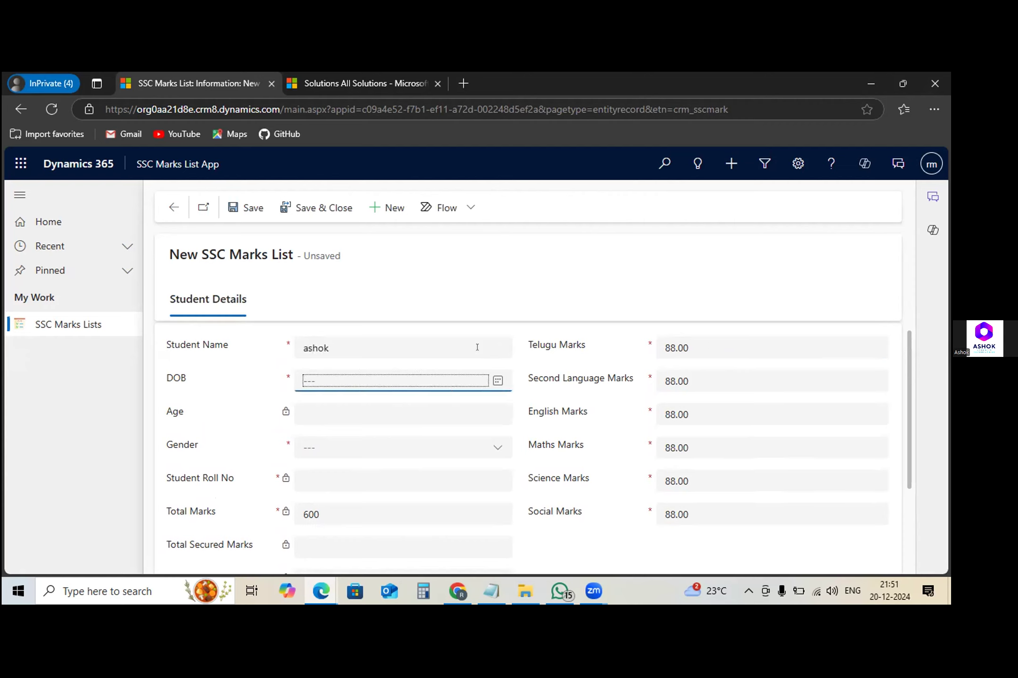
left_click(497, 380)
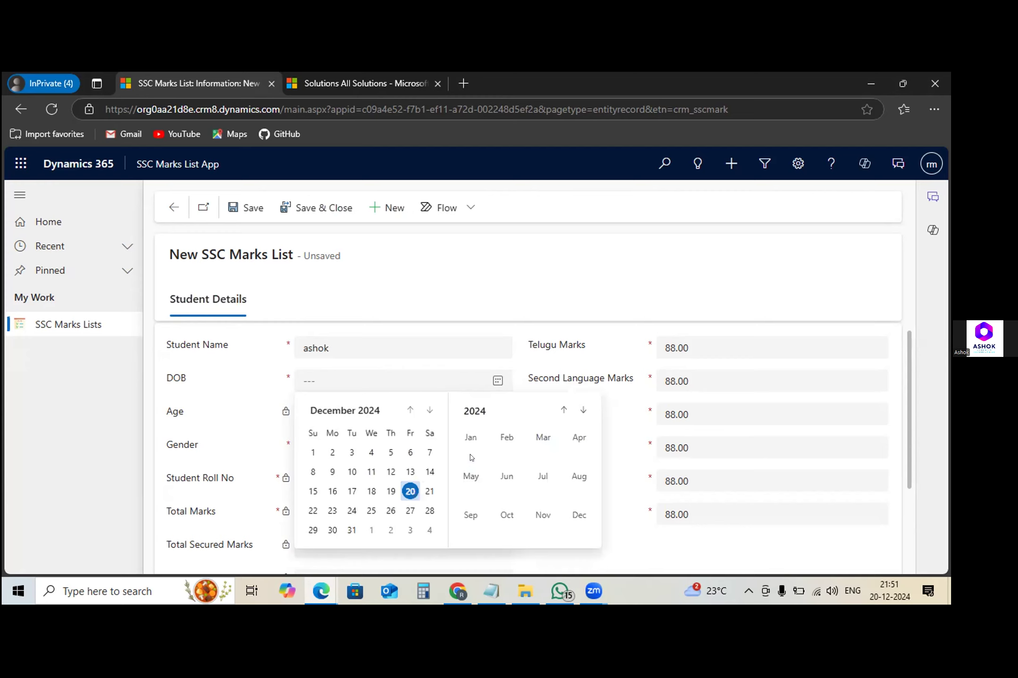
left_click(429, 491)
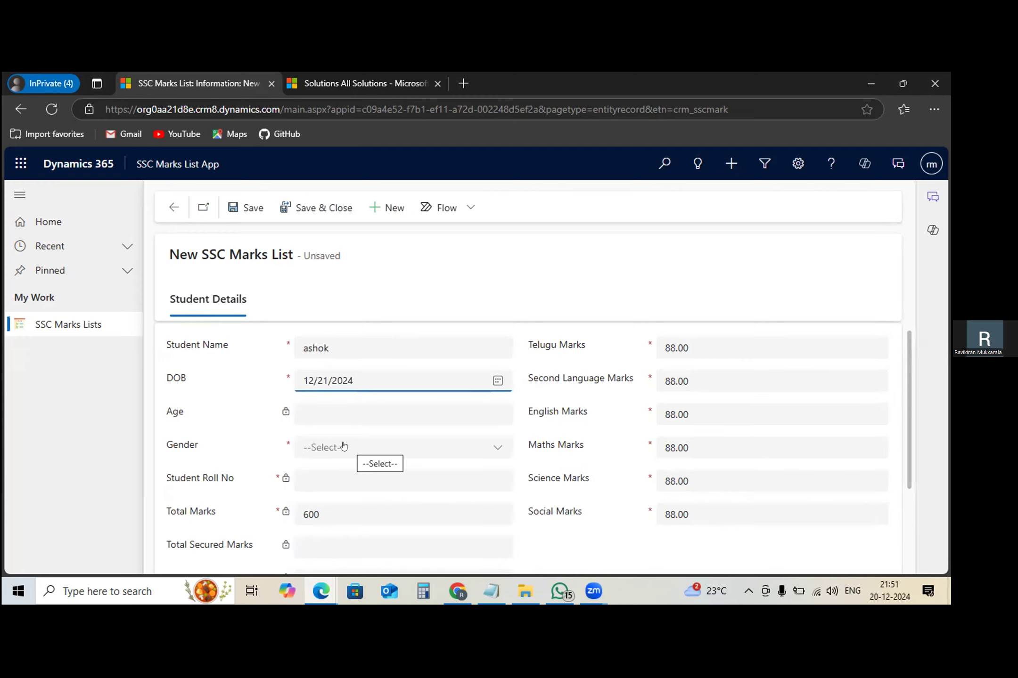
left_click(343, 446)
left_click(337, 499)
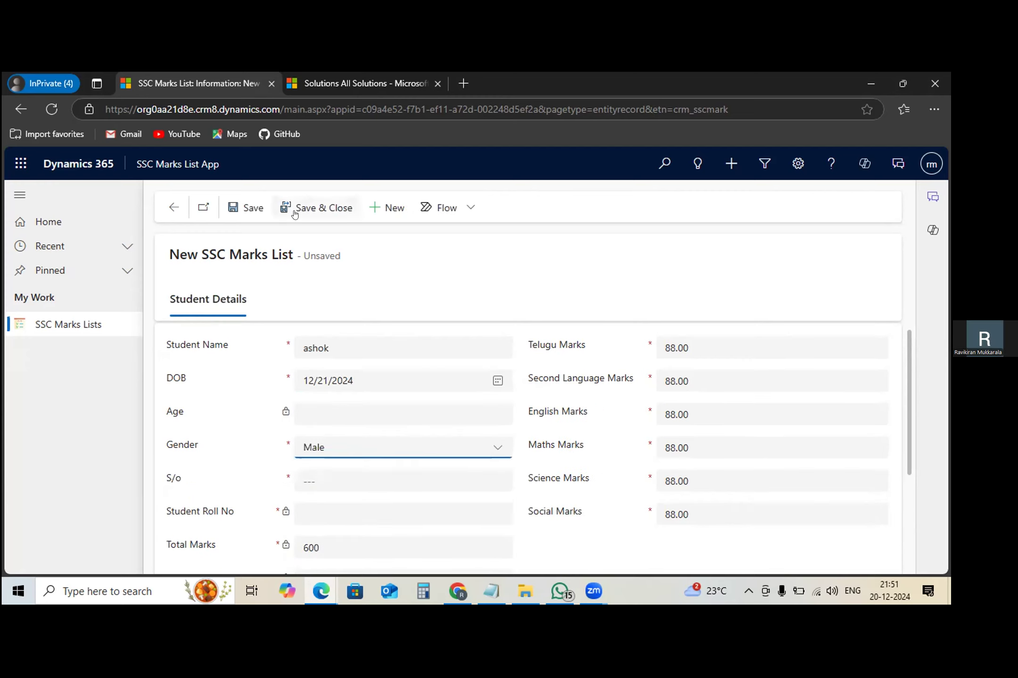
- Enter test in the required S/o field, save the record, and review its totals, Grade and Result
left_click(243, 208)
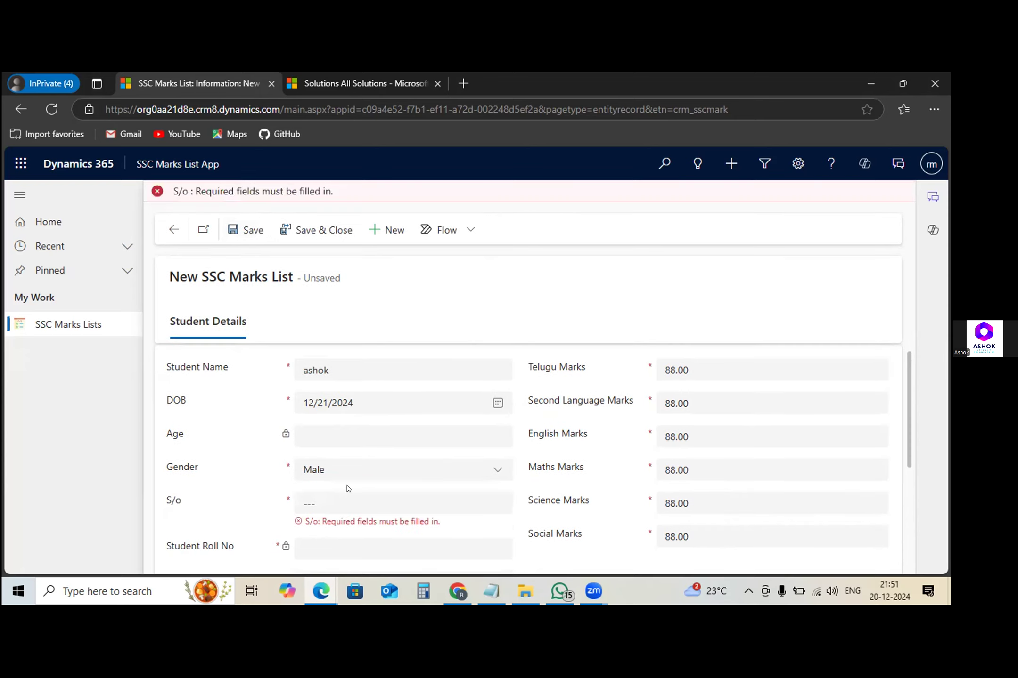
left_click(340, 499)
type("test")
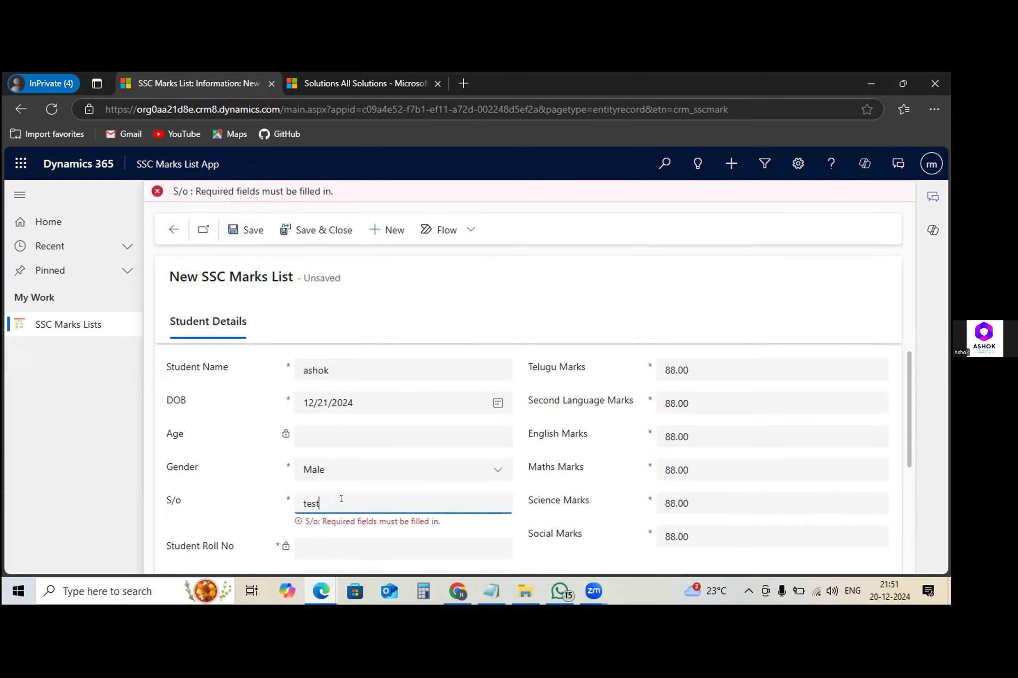
left_click(244, 231)
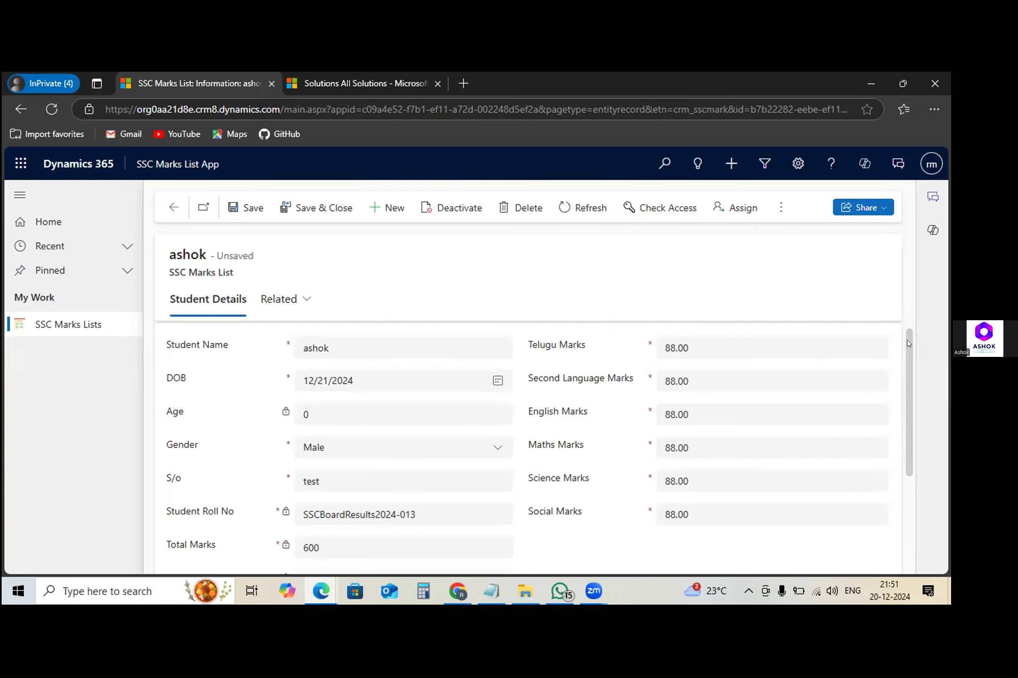
left_click_drag(907, 343, 908, 467)
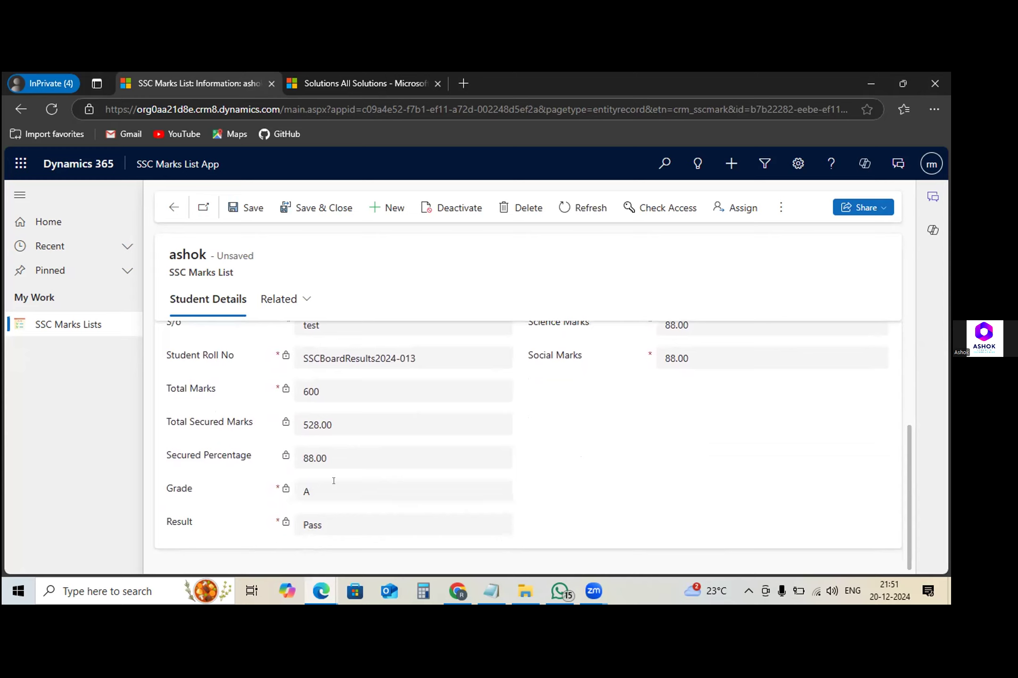
- Open the SSC Marks List entity's business rules in the RaviDynamicCRMCustomizations solution window
left_click(318, 589)
left_click(407, 540)
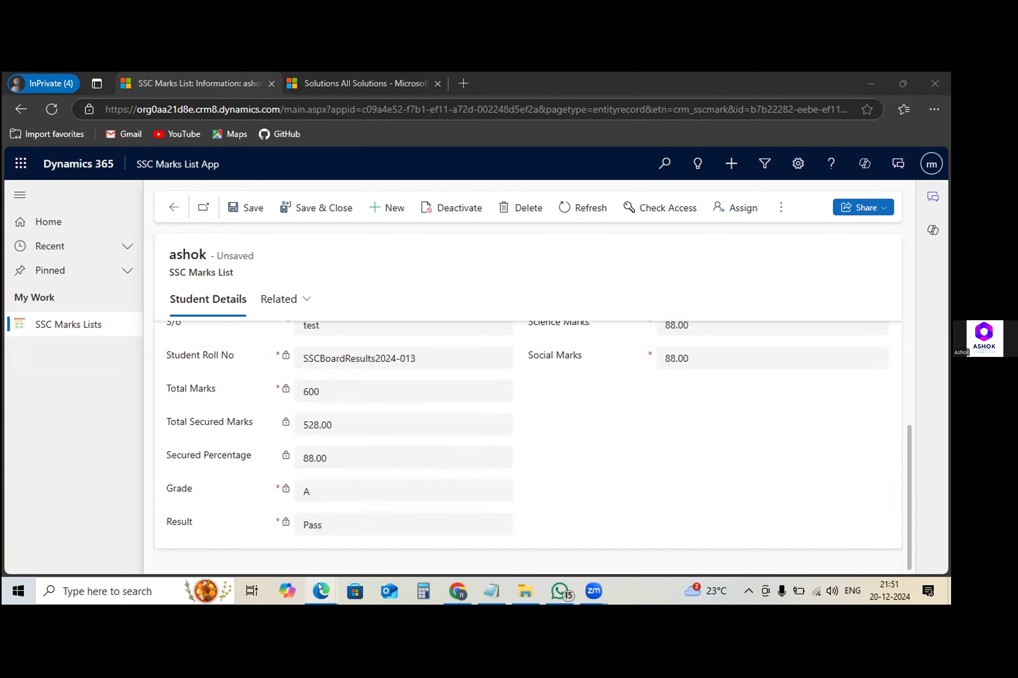
mouse_move(318, 582)
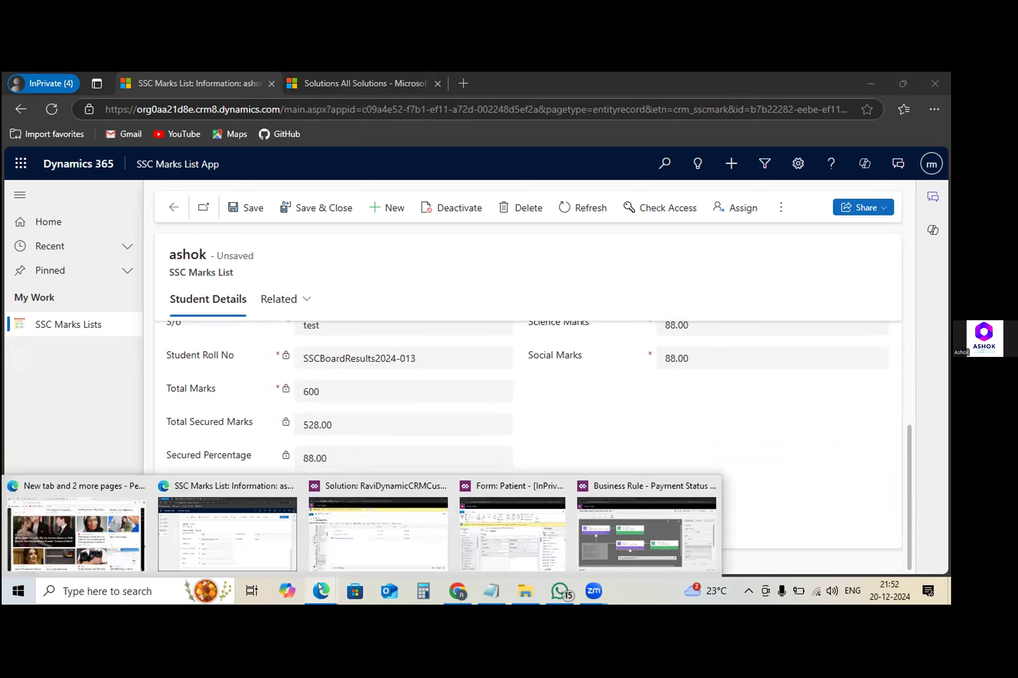
left_click(336, 555)
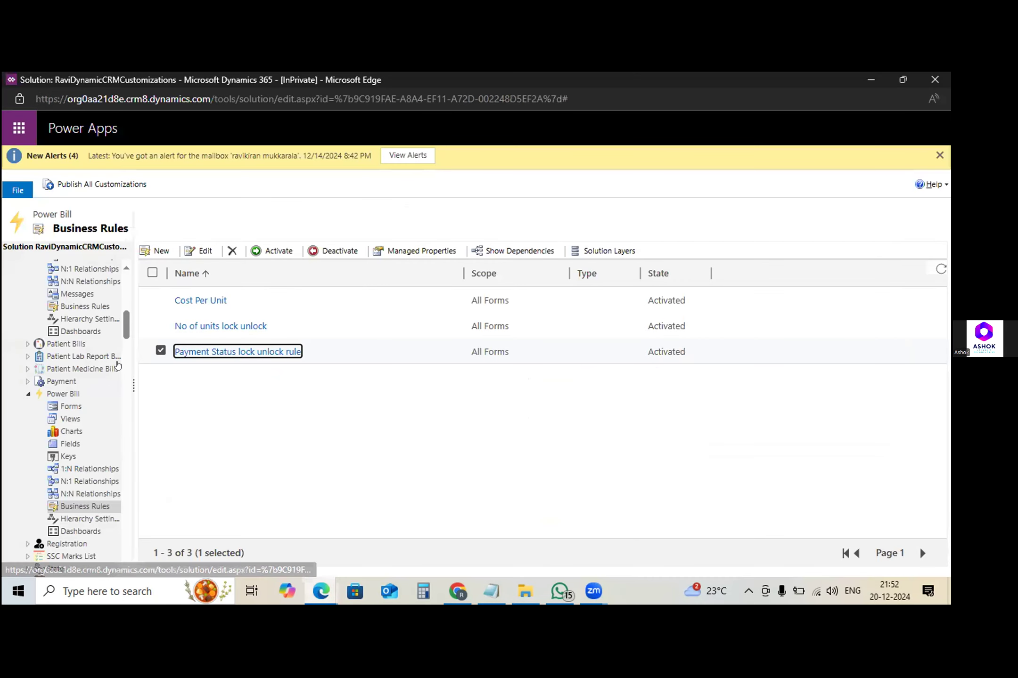
left_click_drag(126, 330, 130, 275)
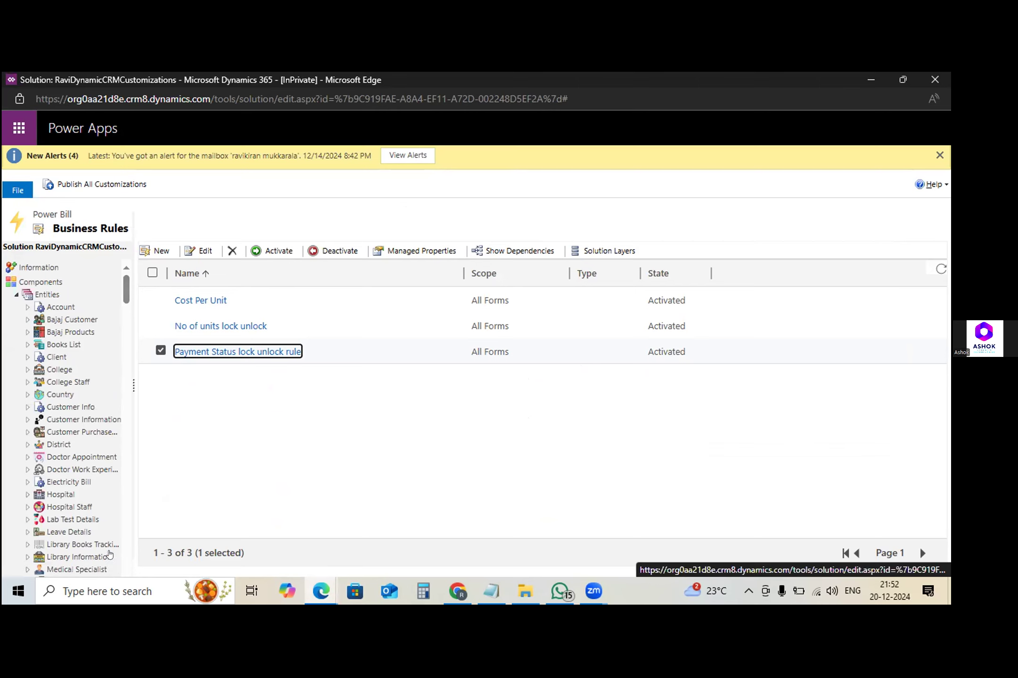
scroll(127, 553, "down", 4)
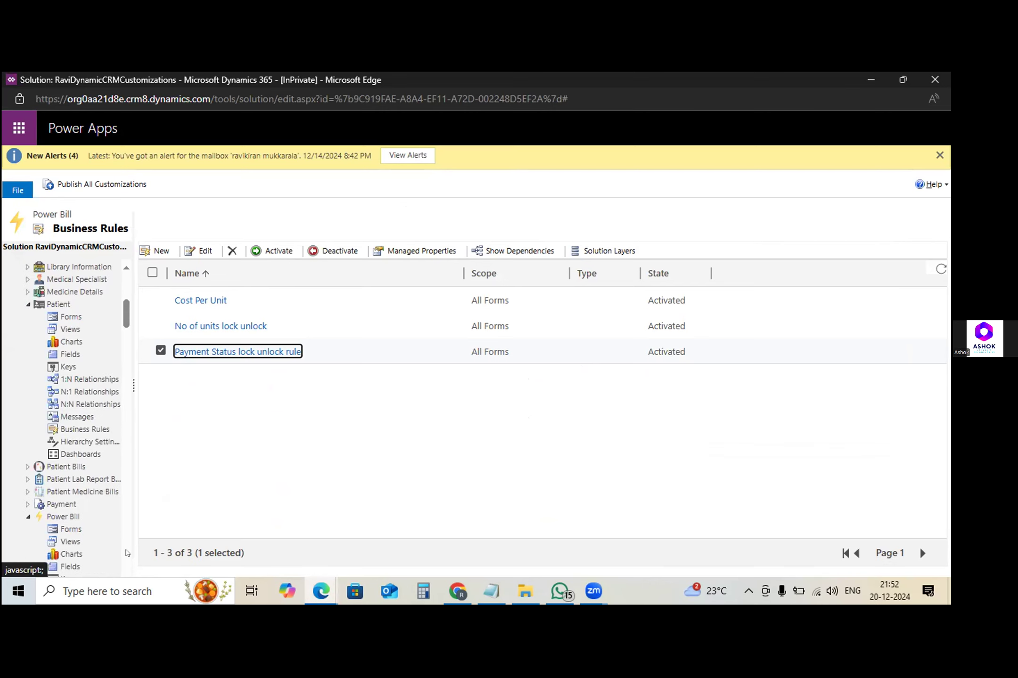
scroll(127, 553, "down", 6)
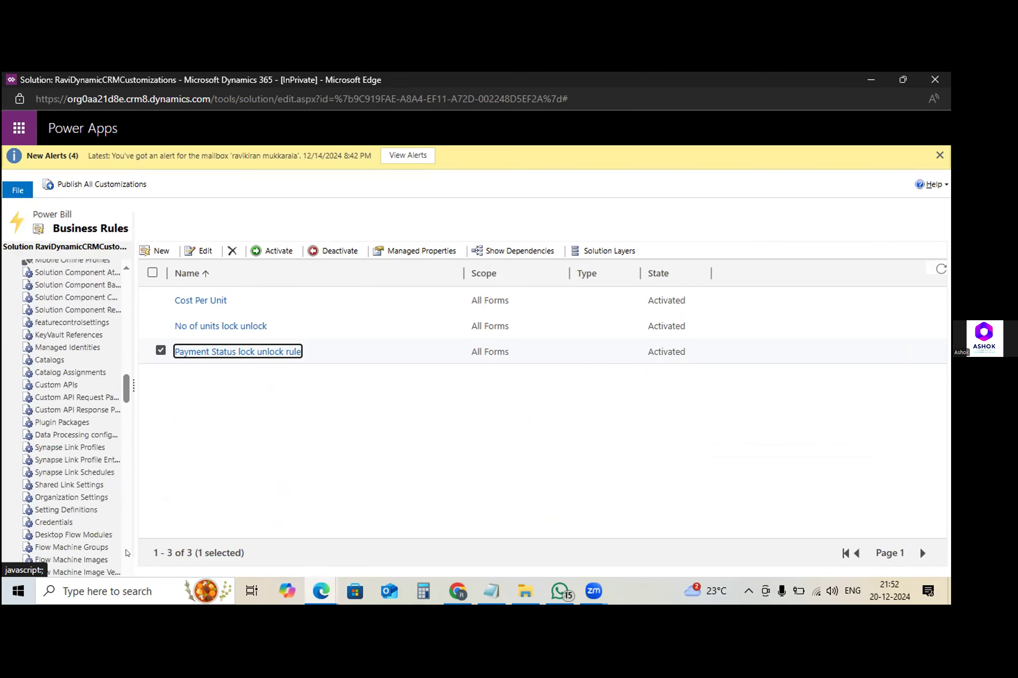
scroll(126, 268, "up", 5)
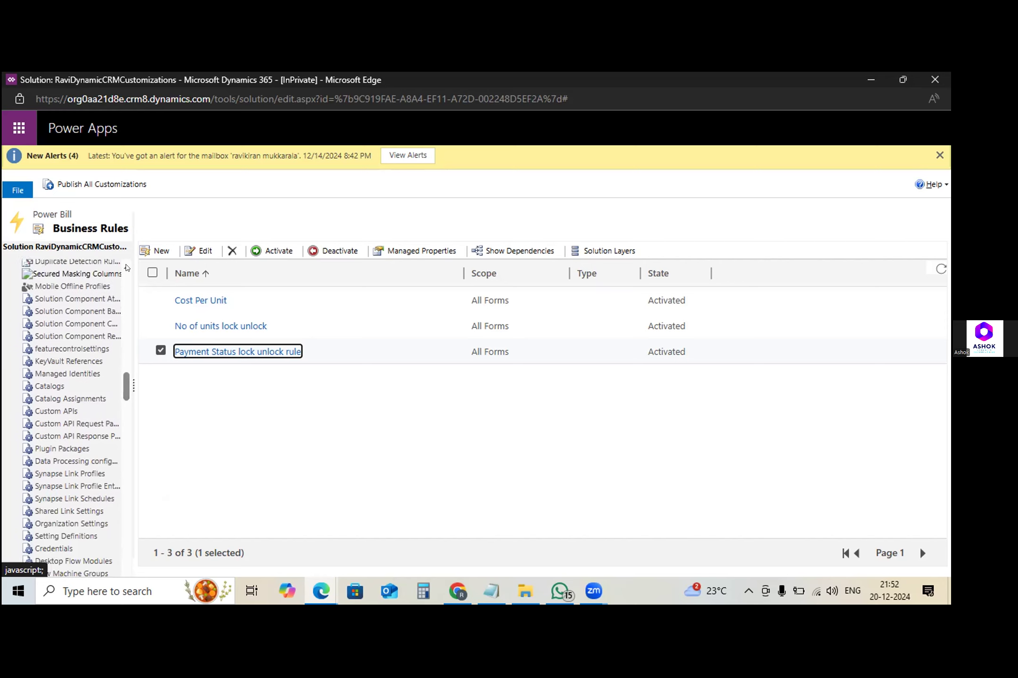
scroll(126, 267, "up", 5)
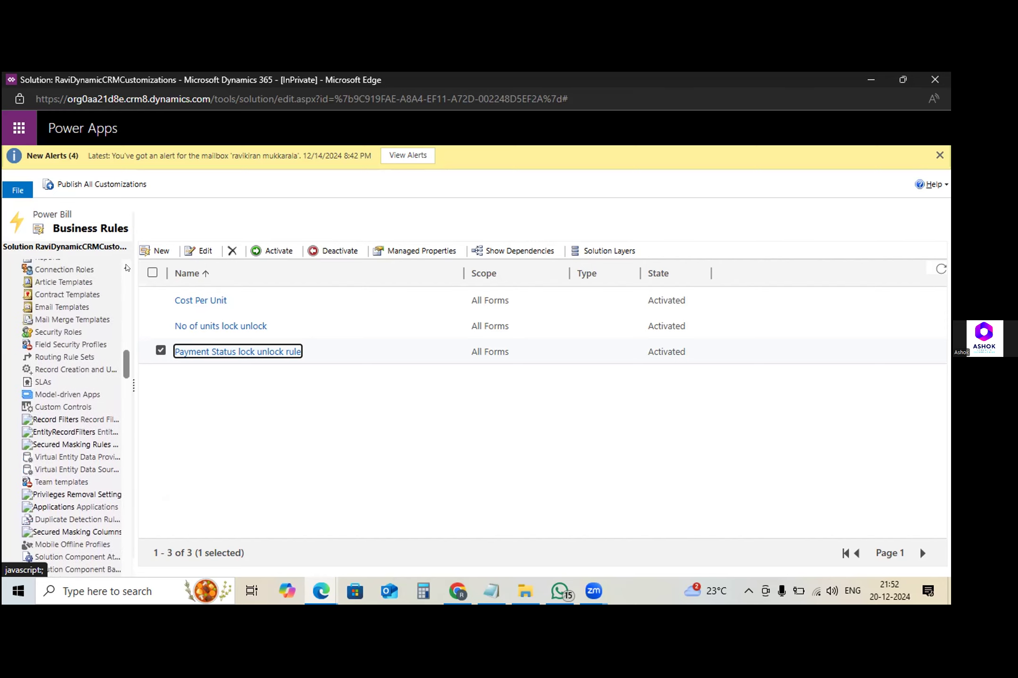
scroll(127, 268, "up", 5)
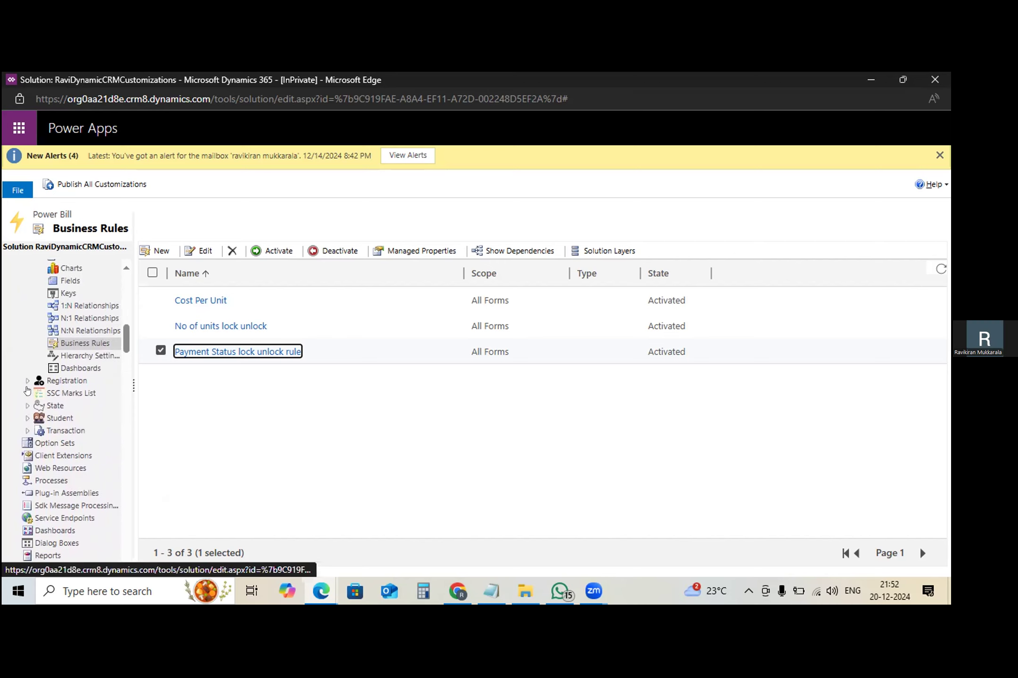
left_click(27, 393)
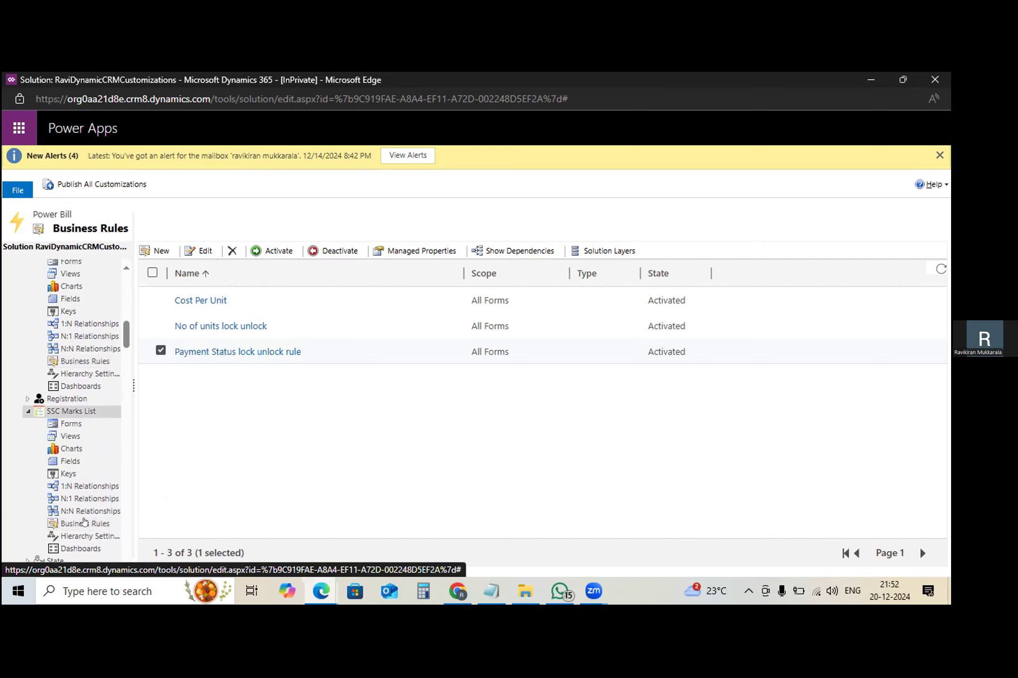
left_click(84, 524)
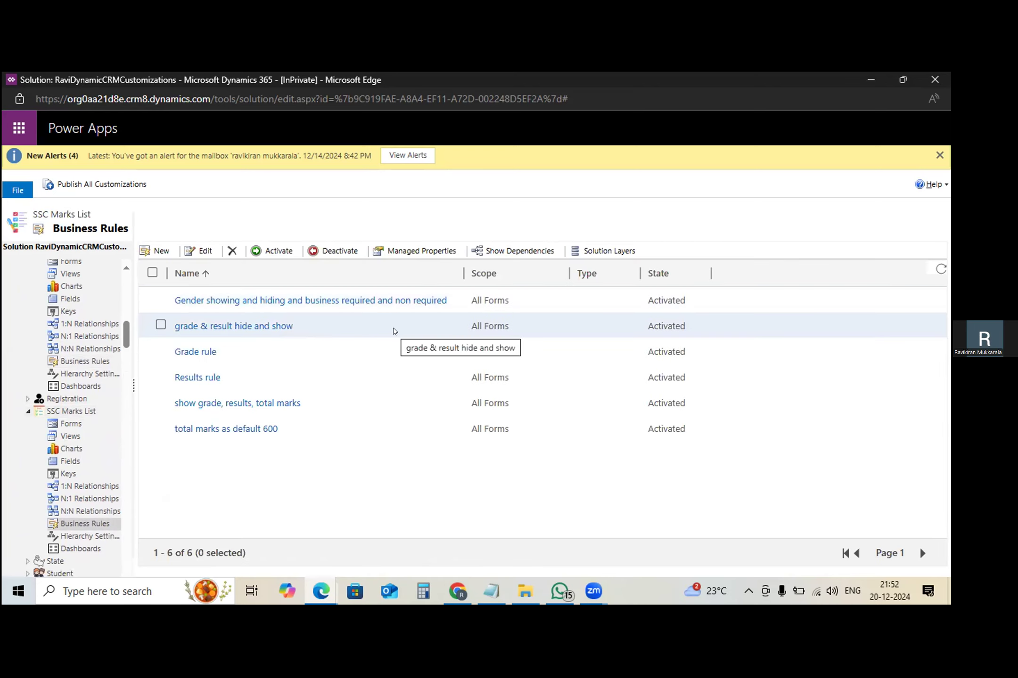
- Open the grade & result hide and show rule and examine its first Created On condition
left_click(416, 325)
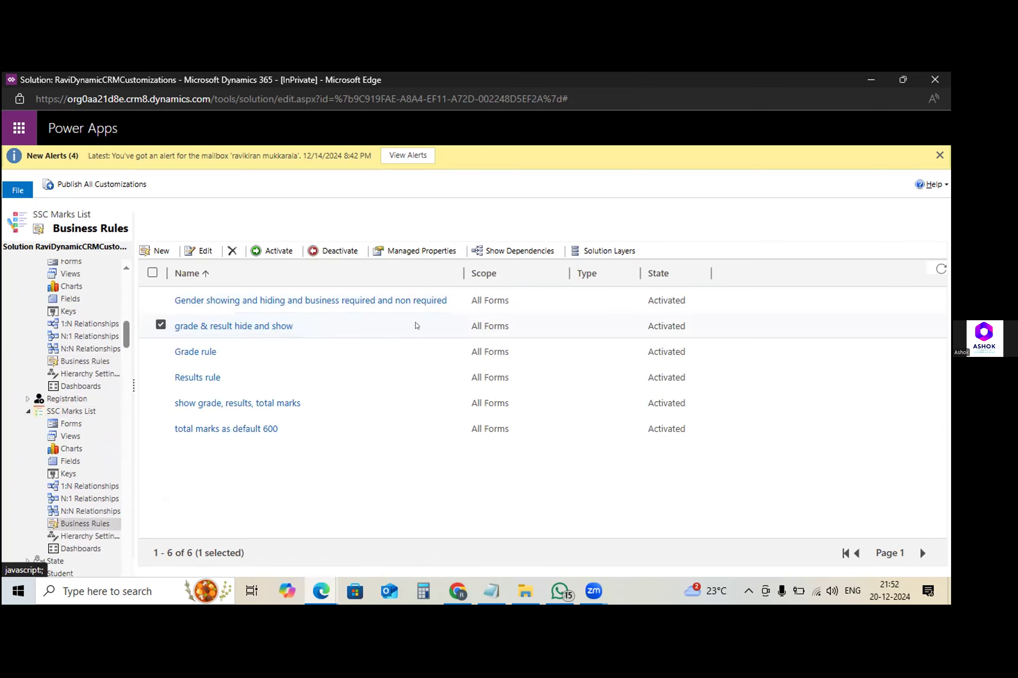
double_click(416, 325)
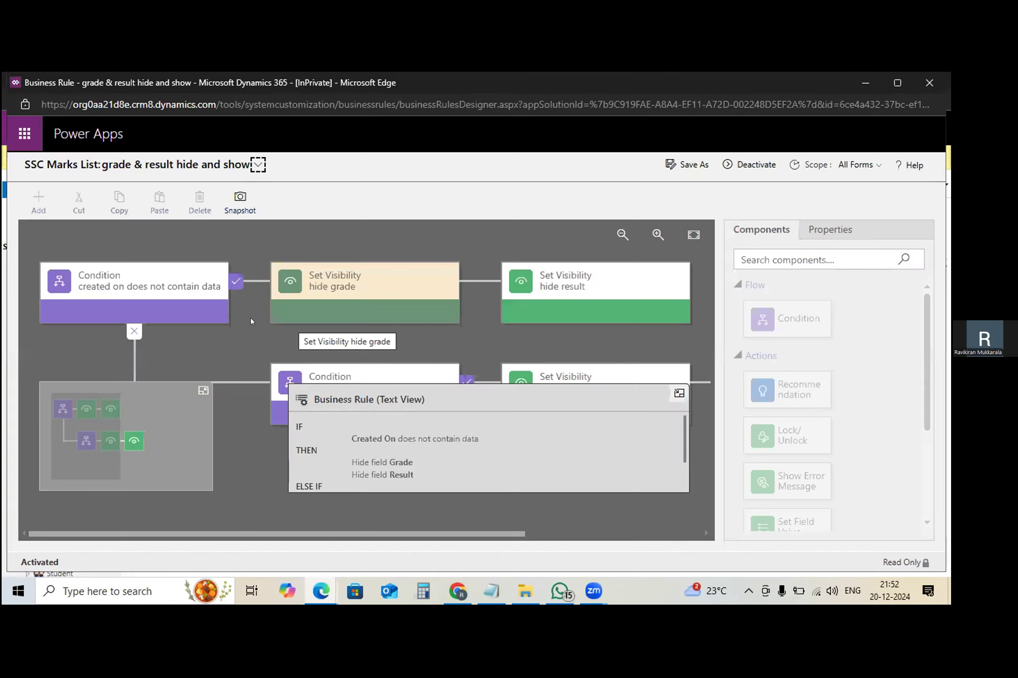
left_click(150, 307)
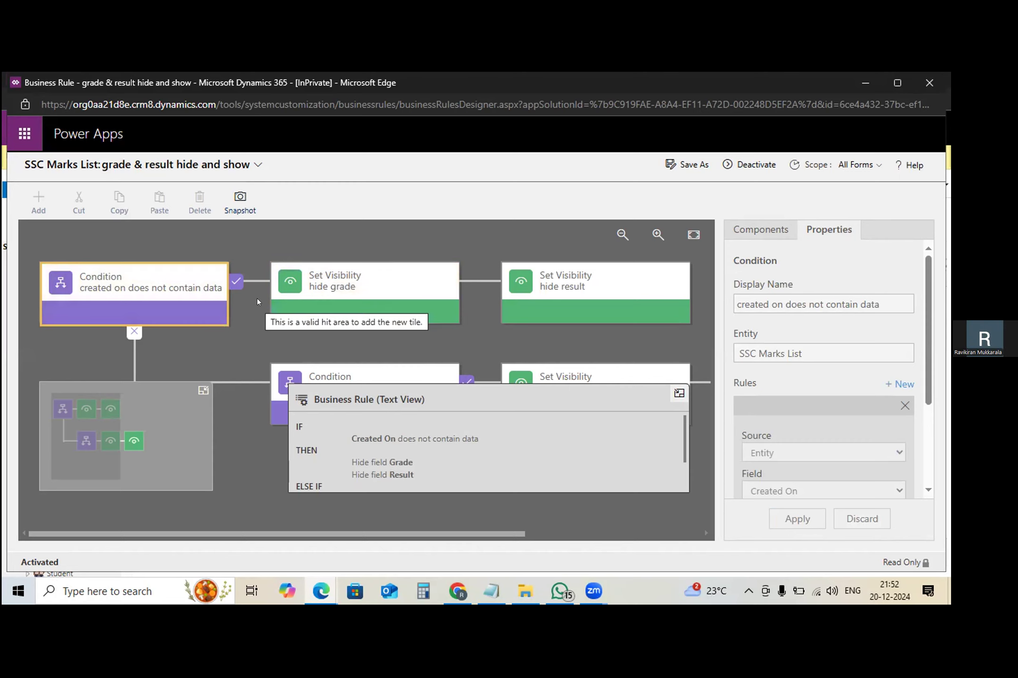
- Switch to the Notion Doubts page in Chrome and review the questions on SSC marks, payment status locking and calculated fields
left_click(858, 83)
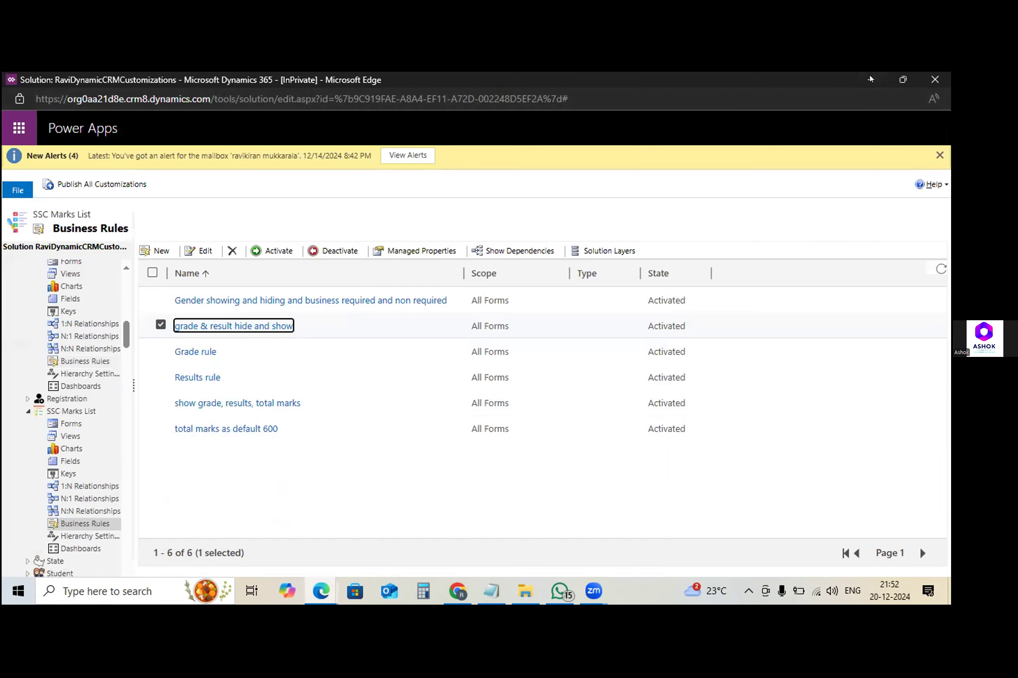
left_click(869, 80)
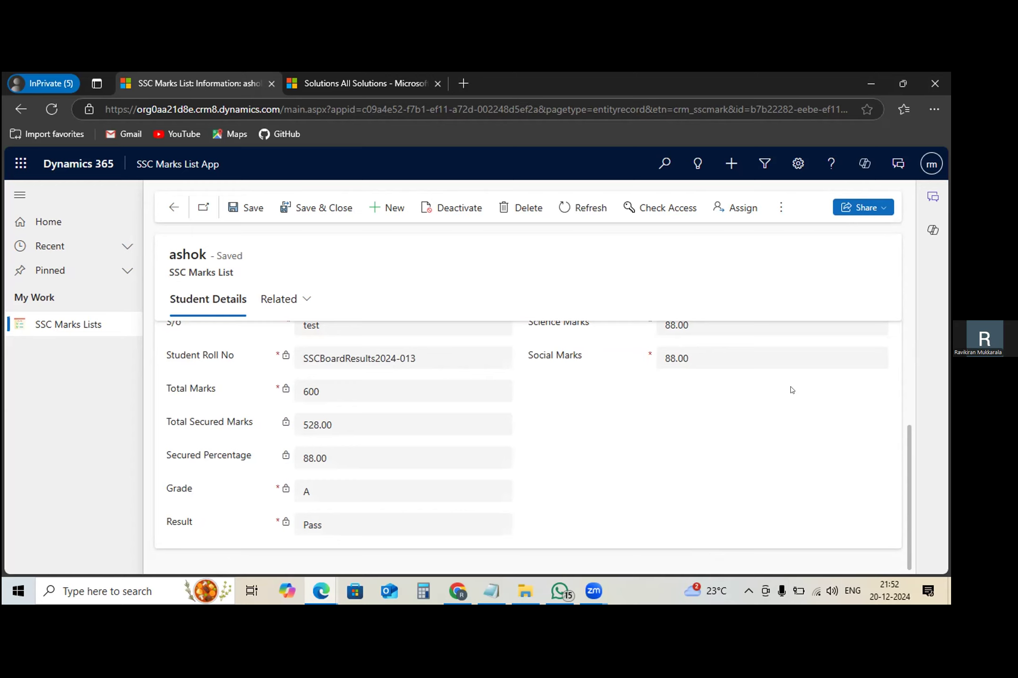
left_click(448, 594)
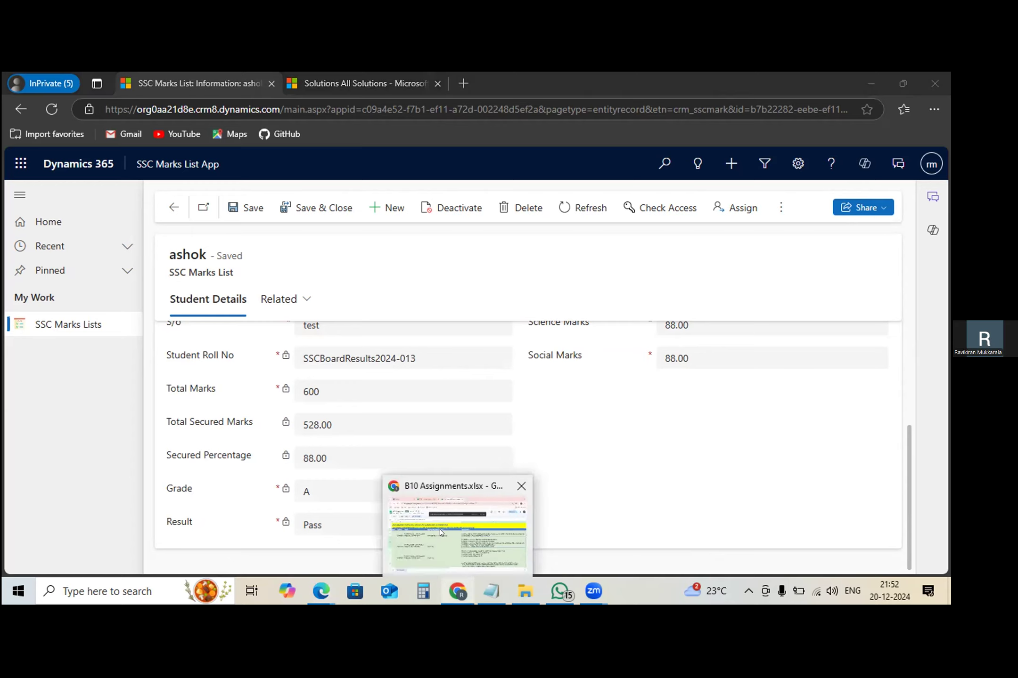
left_click(160, 89)
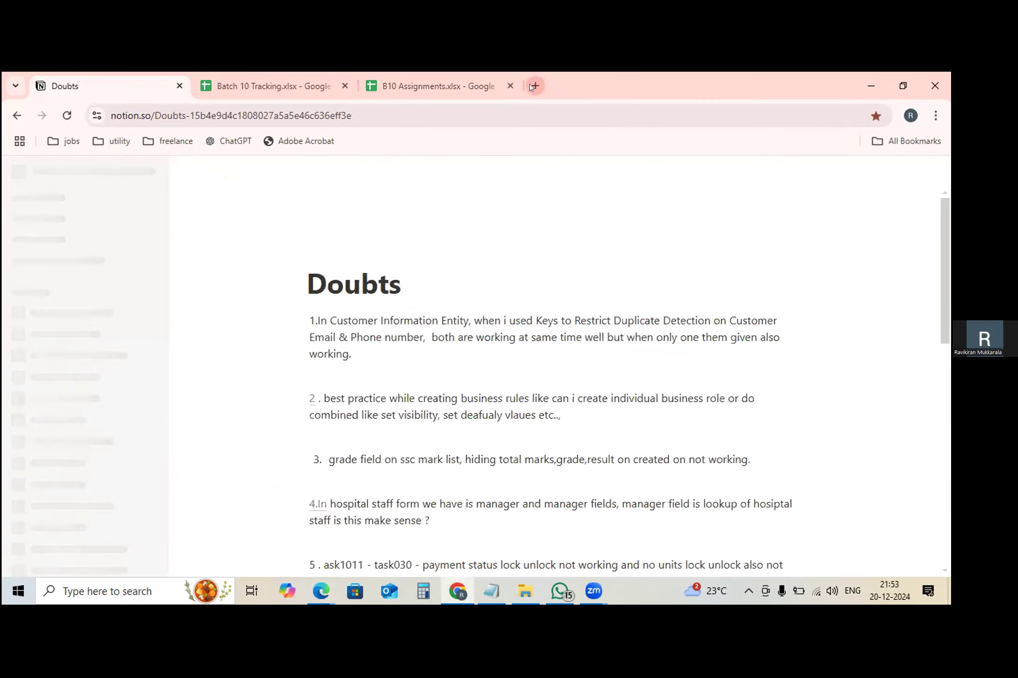
left_click_drag(948, 258, 941, 357)
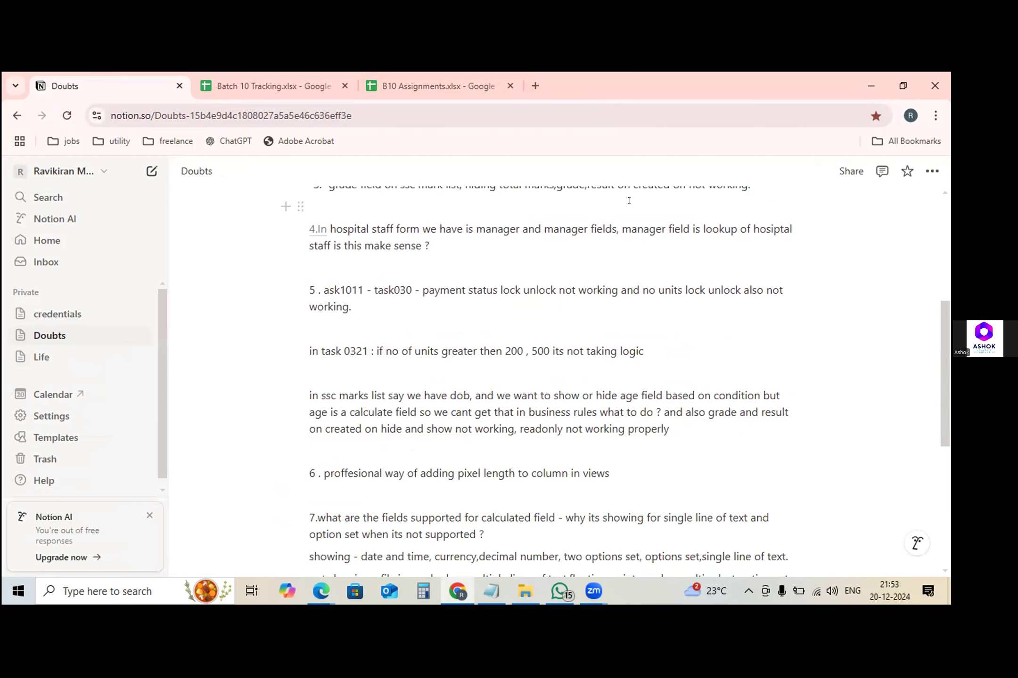
left_click_drag(948, 352, 528, 85)
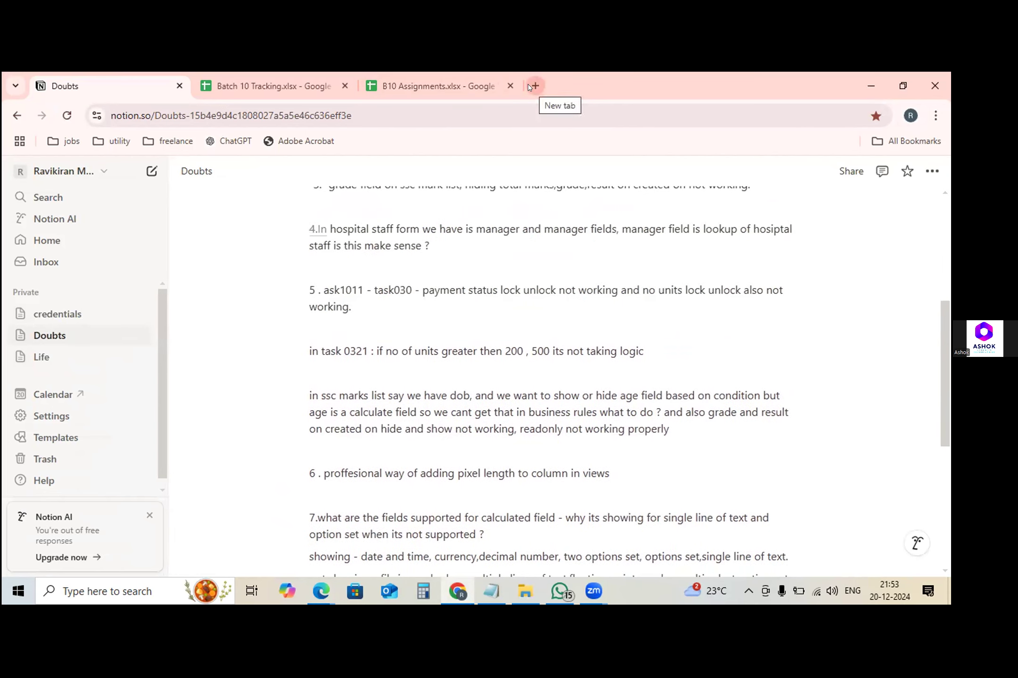
left_click(529, 86)
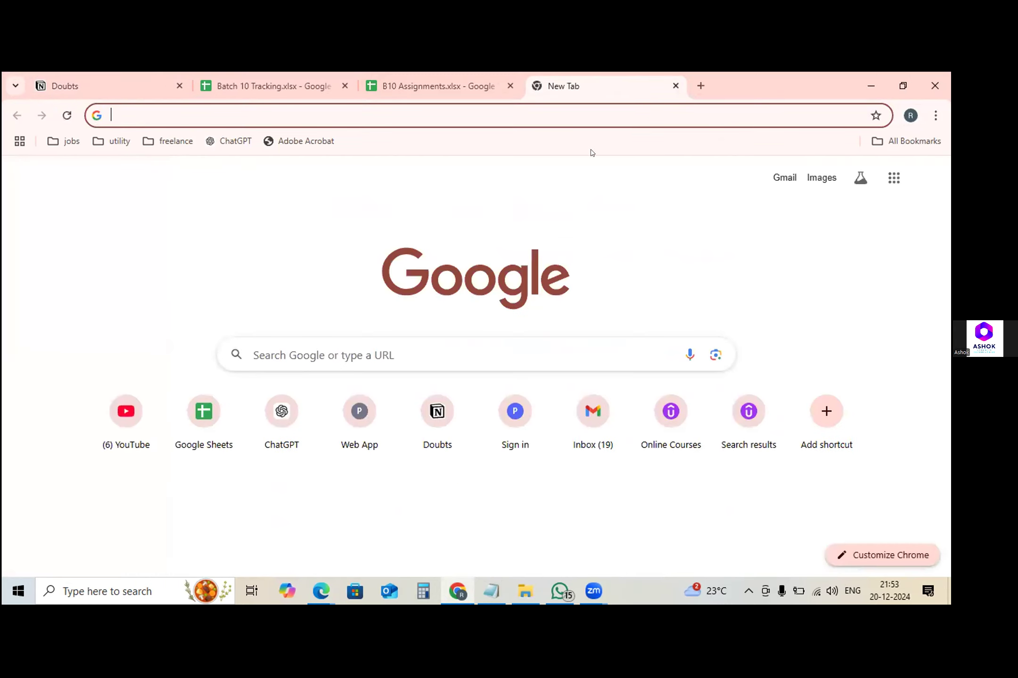
type("ravi")
key("BackSpace")
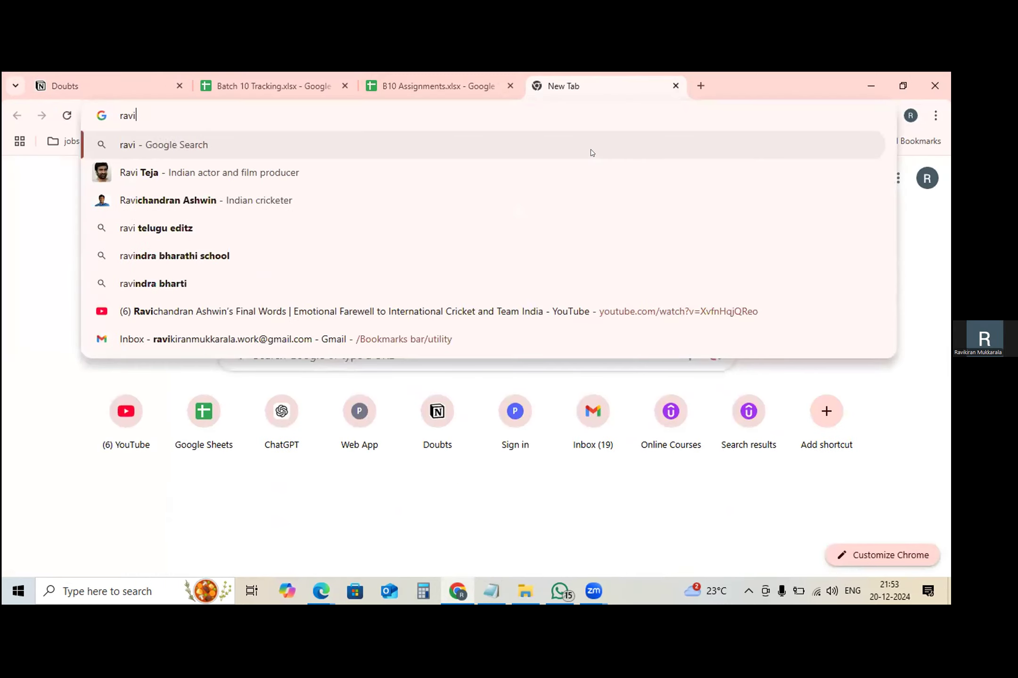
type("kiran")
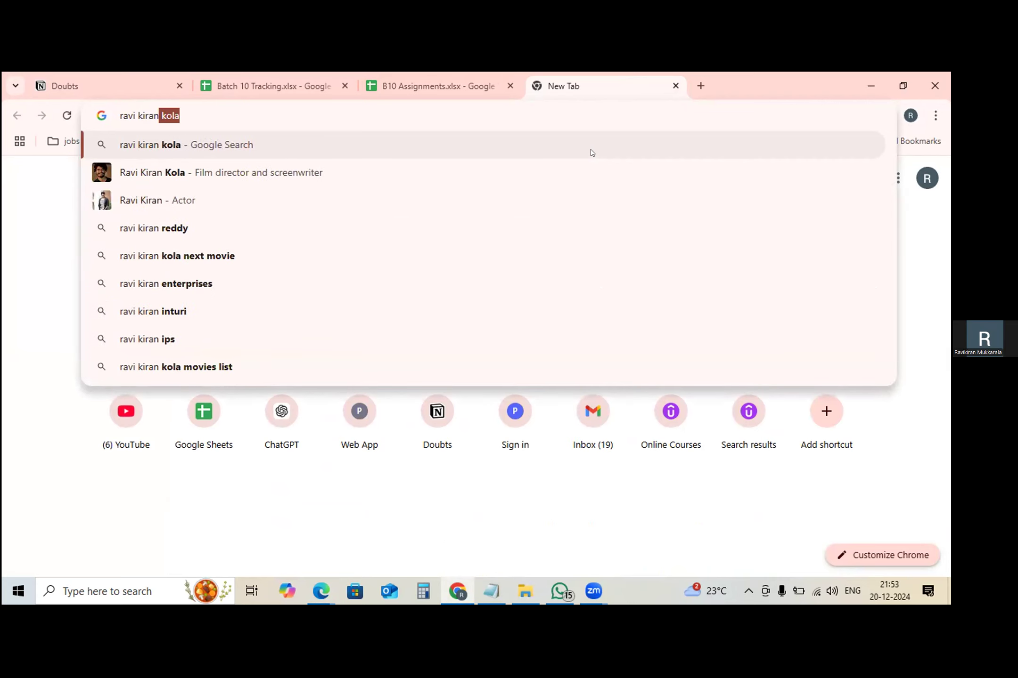
key("BackSpace")
key("BackSpace")
key("BackSpace")
key("BackSpace")
key("BackSpace")
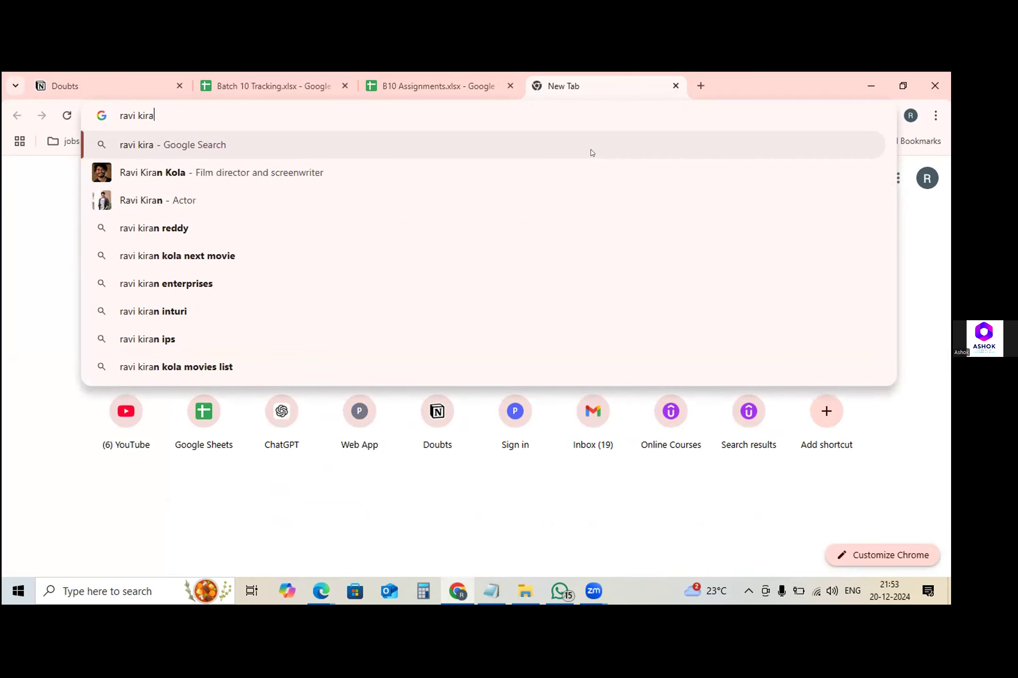
key("BackSpace")
key("BackSpace")
key("BackSpace")
key("BackSpace")
key("BackSpace")
key("BackSpace")
type("Ravi")
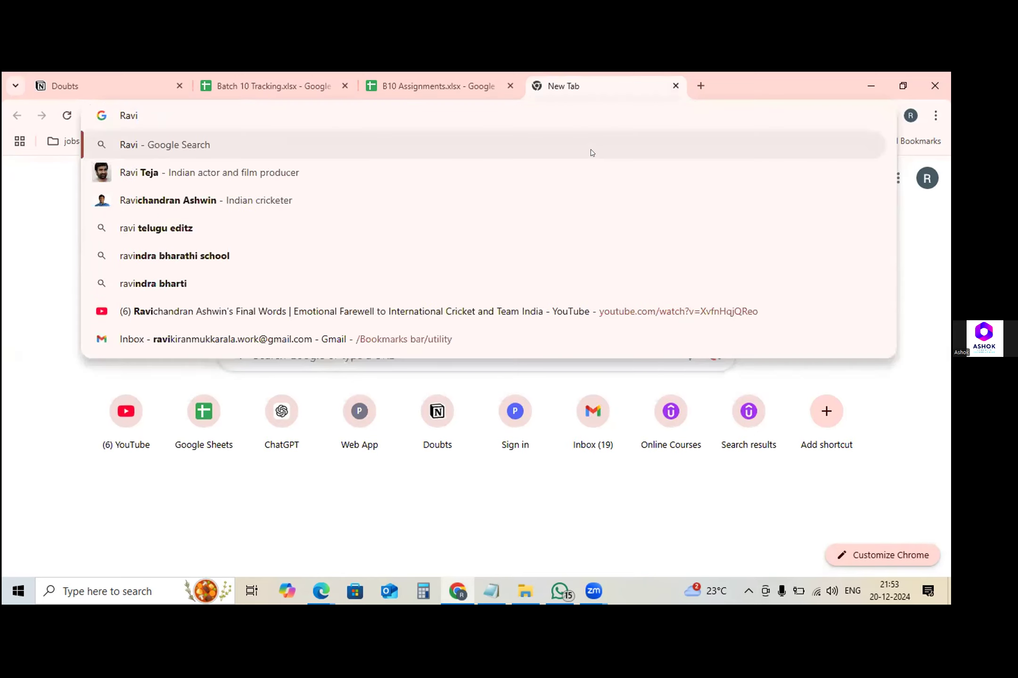
key("BackSpace")
key("BackSpace")
key("BackSpace")
key("BackSpace")
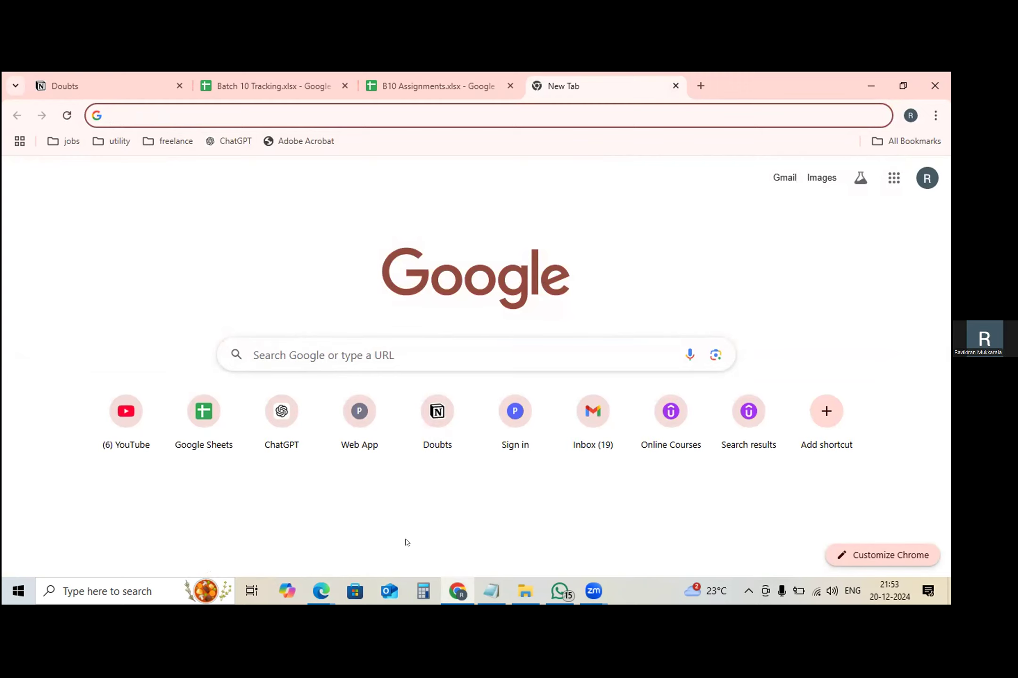
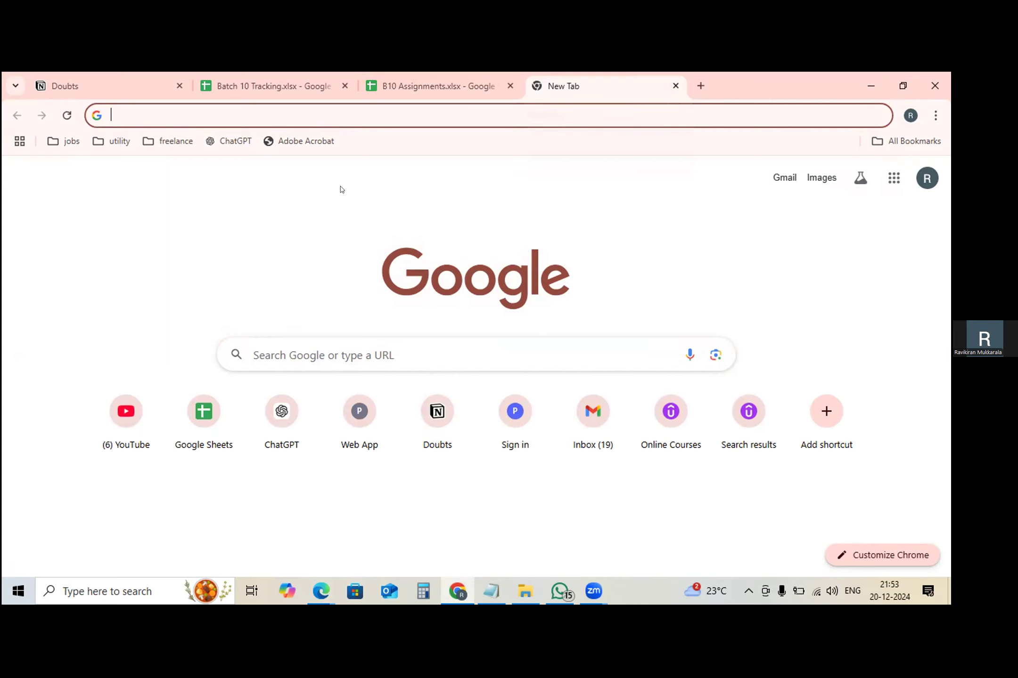
left_click(116, 142)
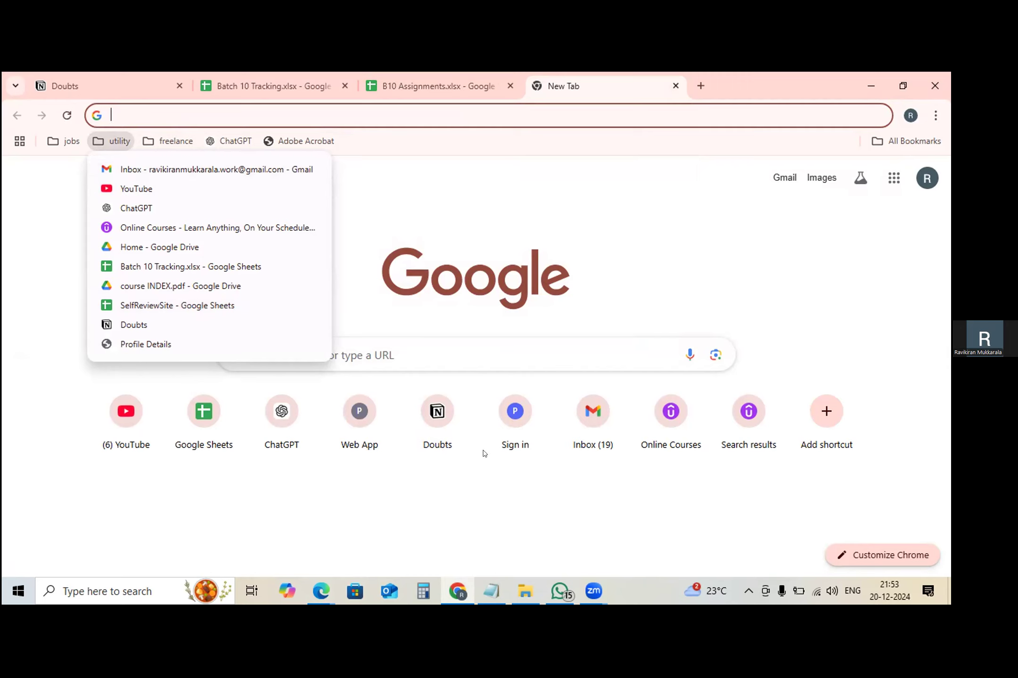
left_click(718, 265)
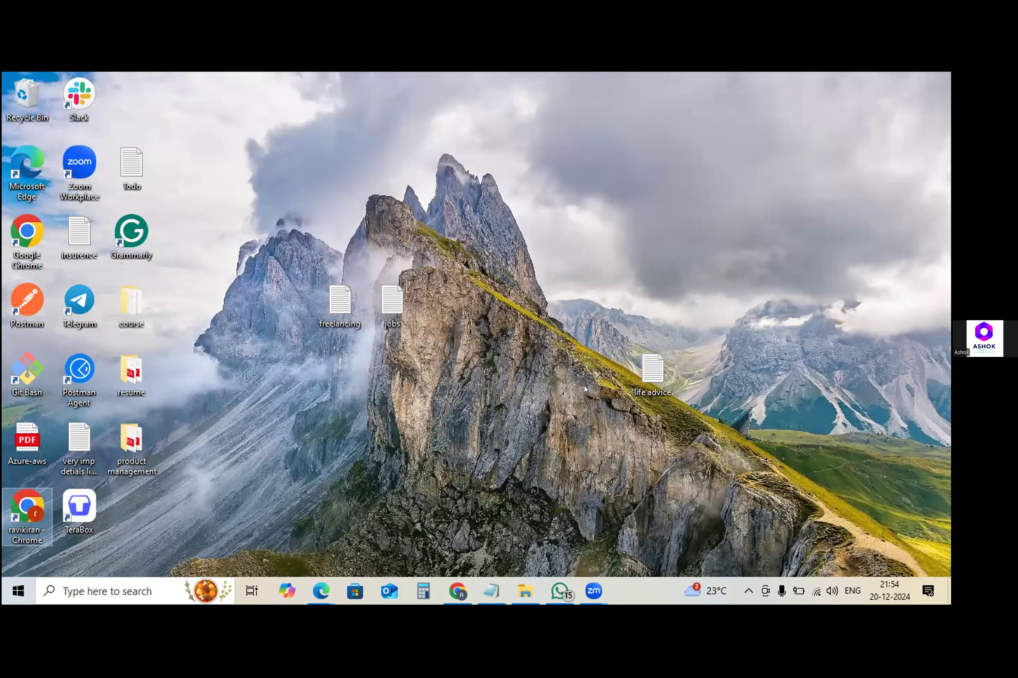
key("super+d")
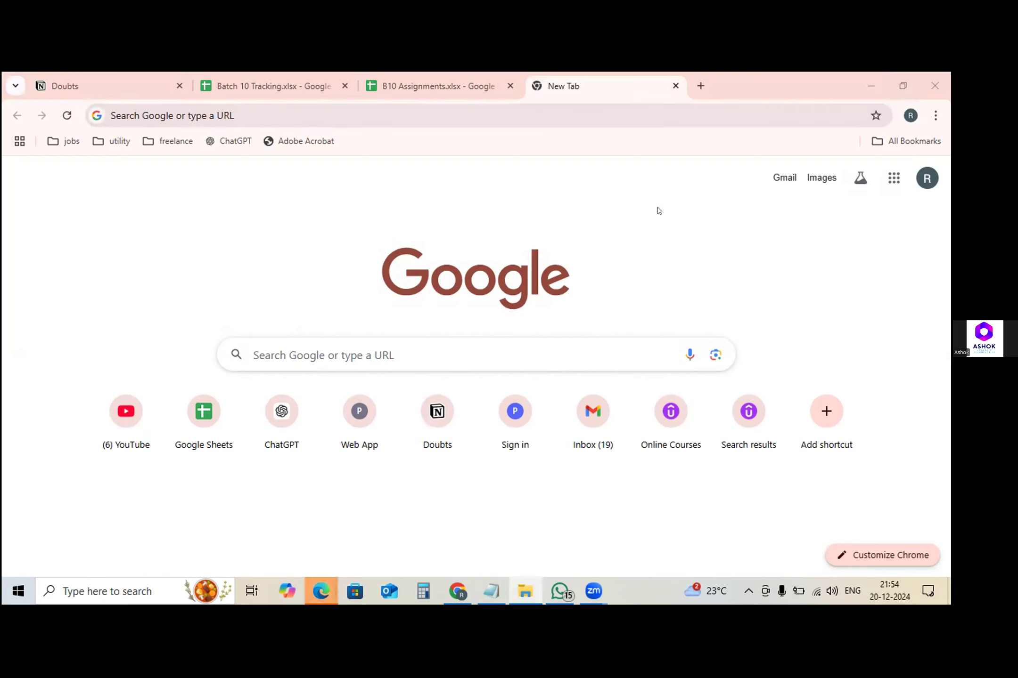